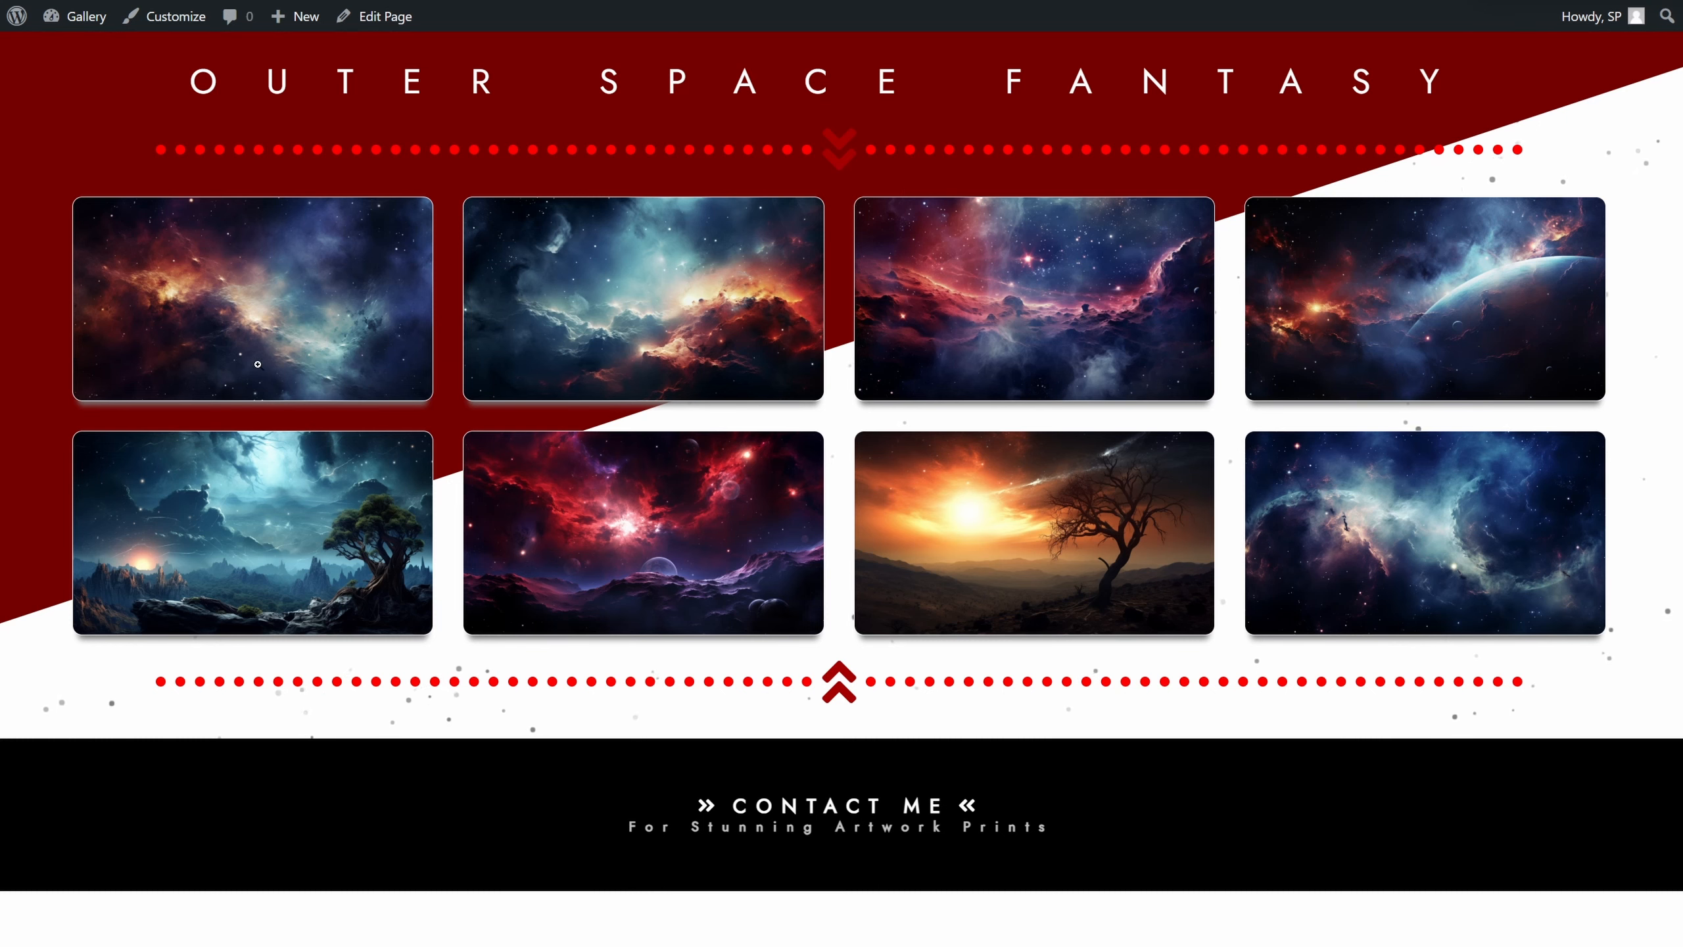
# Examine the Outer Space Fantasy gallery page by paging through its enlarged images, starting with the first one, and checking the Contact Me section.
pyautogui.click(363, 319)
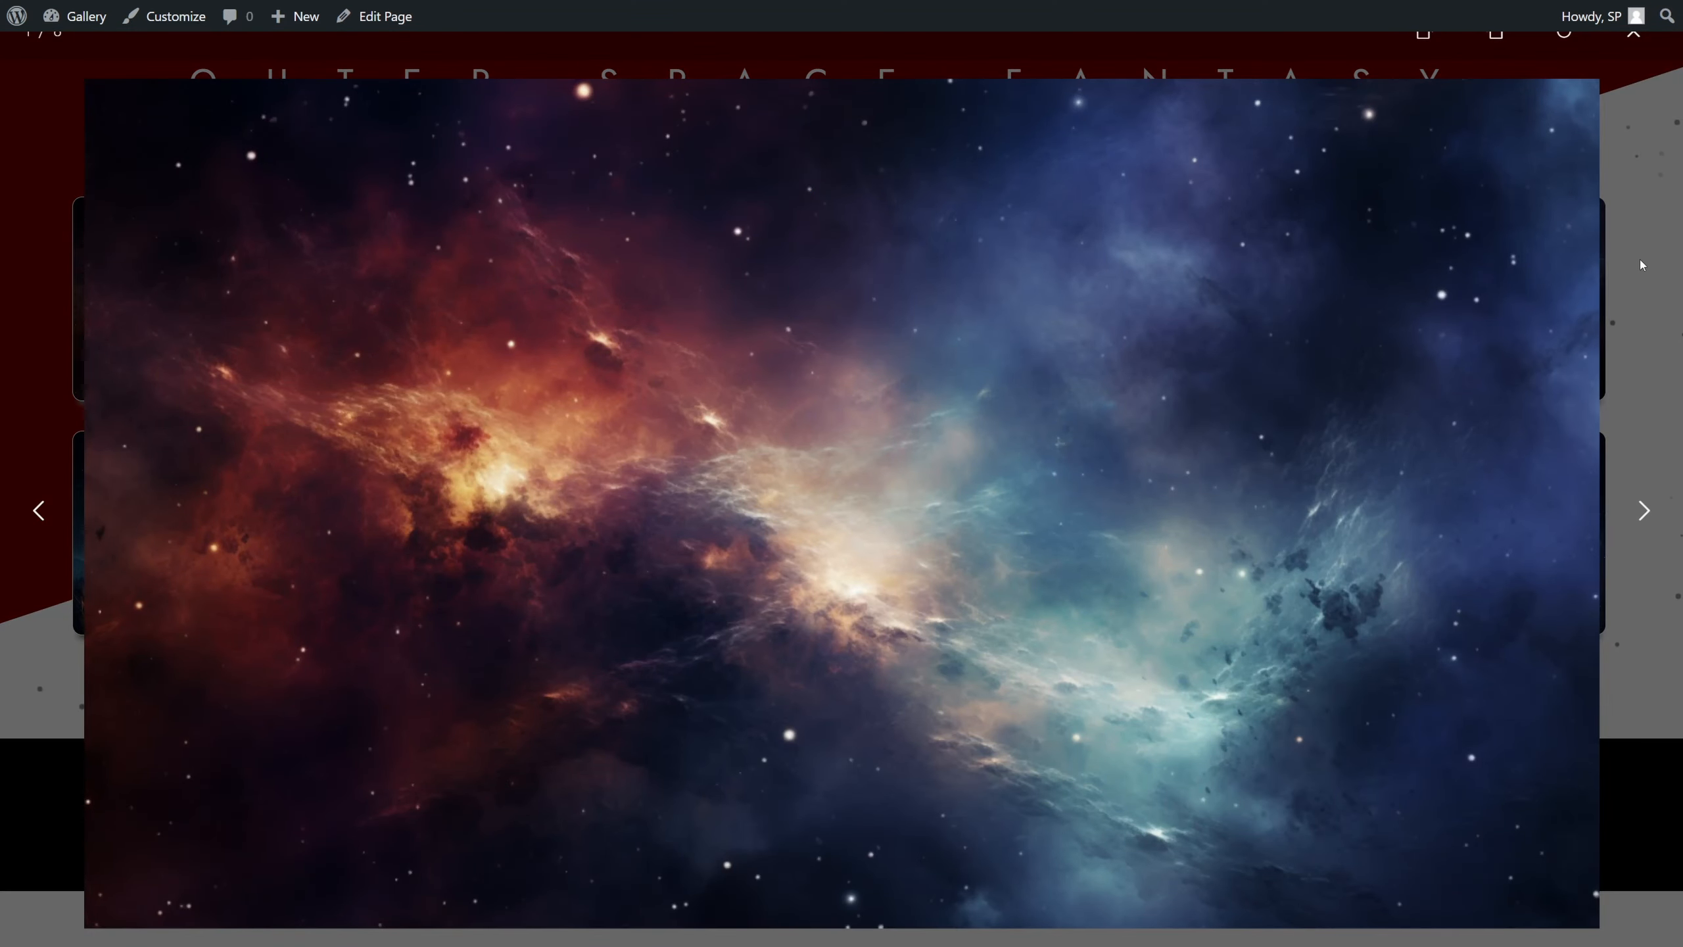
pyautogui.click(1646, 516)
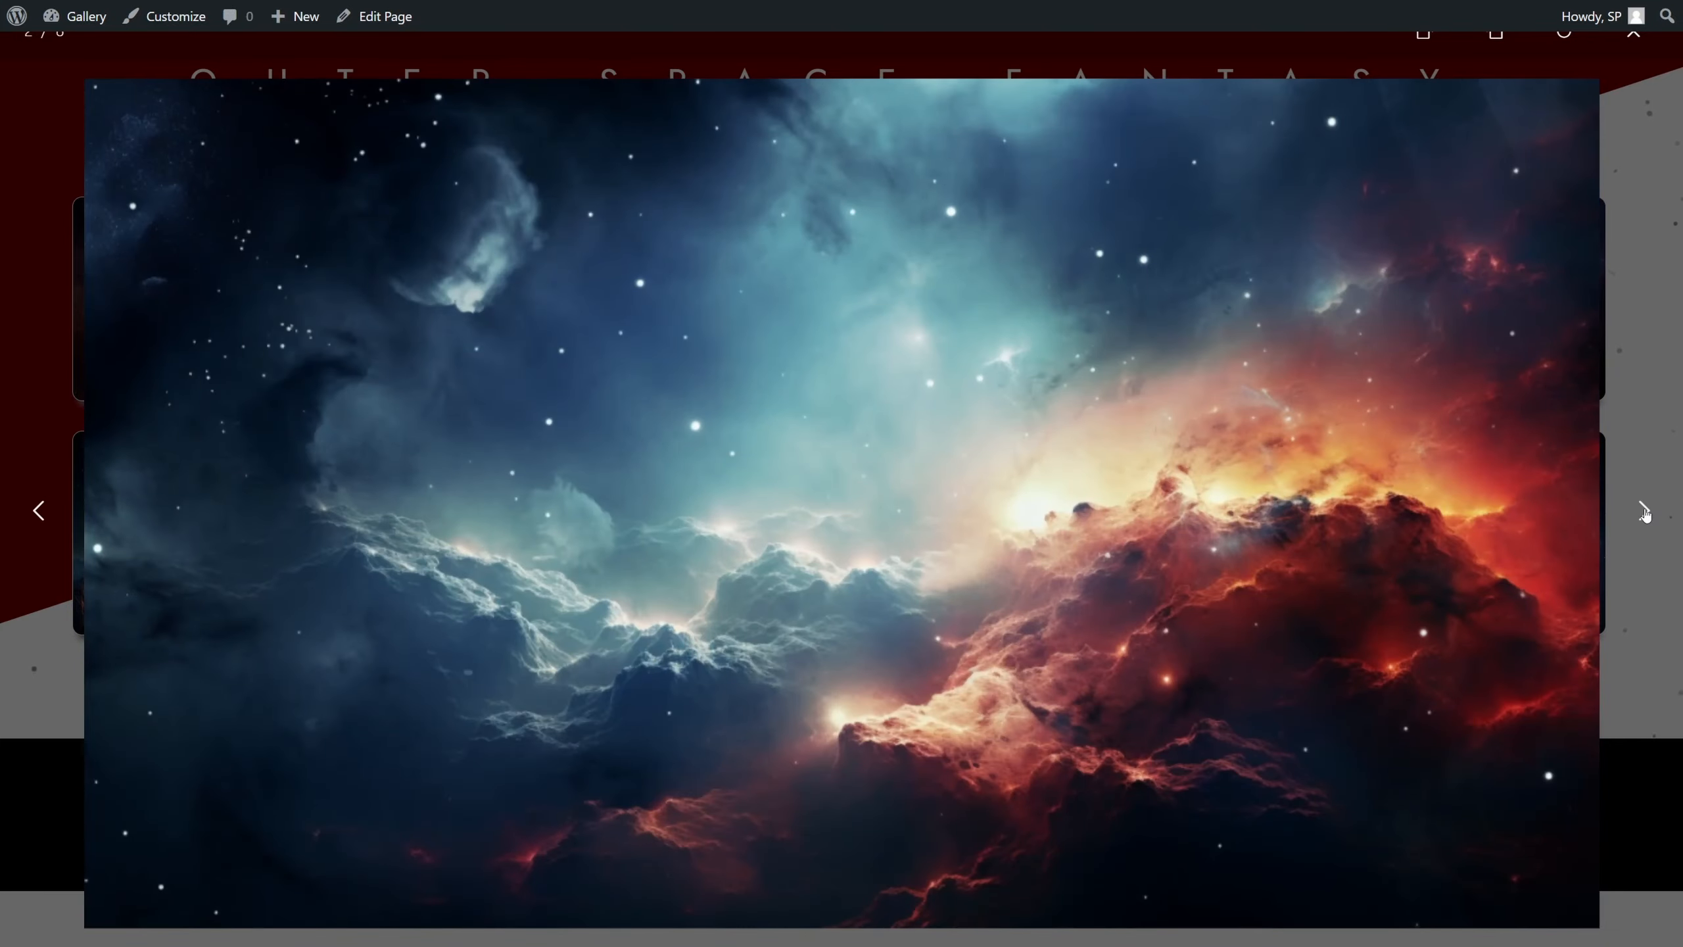
pyautogui.click(1647, 516)
pyautogui.click(1646, 516)
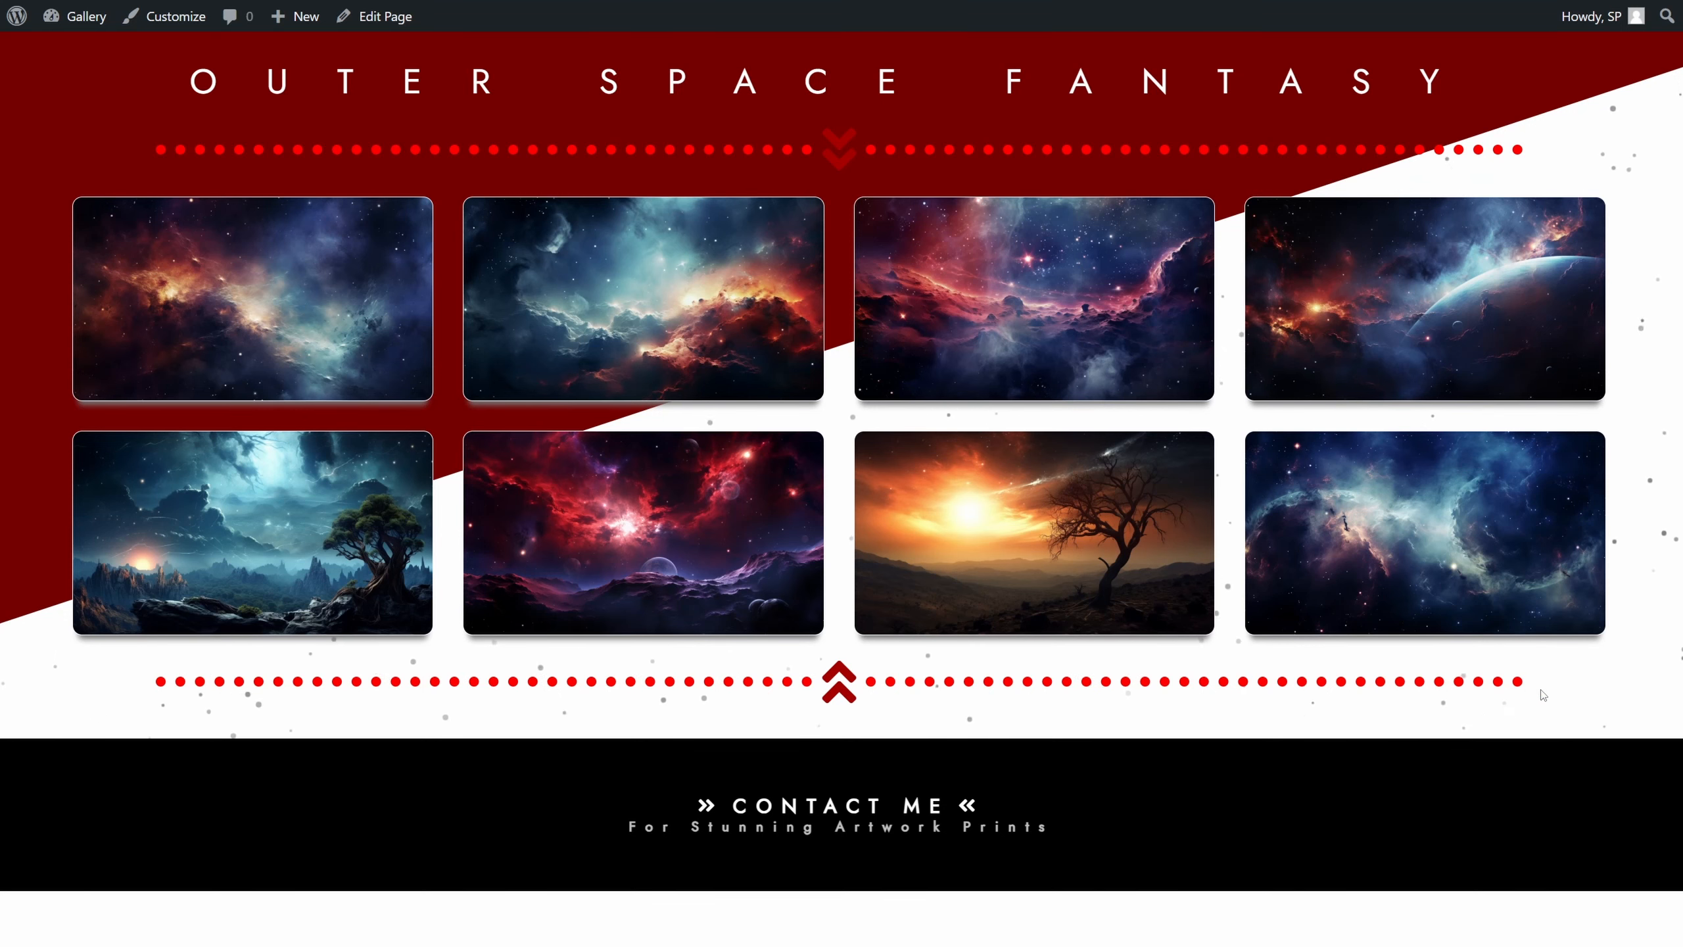
pyautogui.click(832, 814)
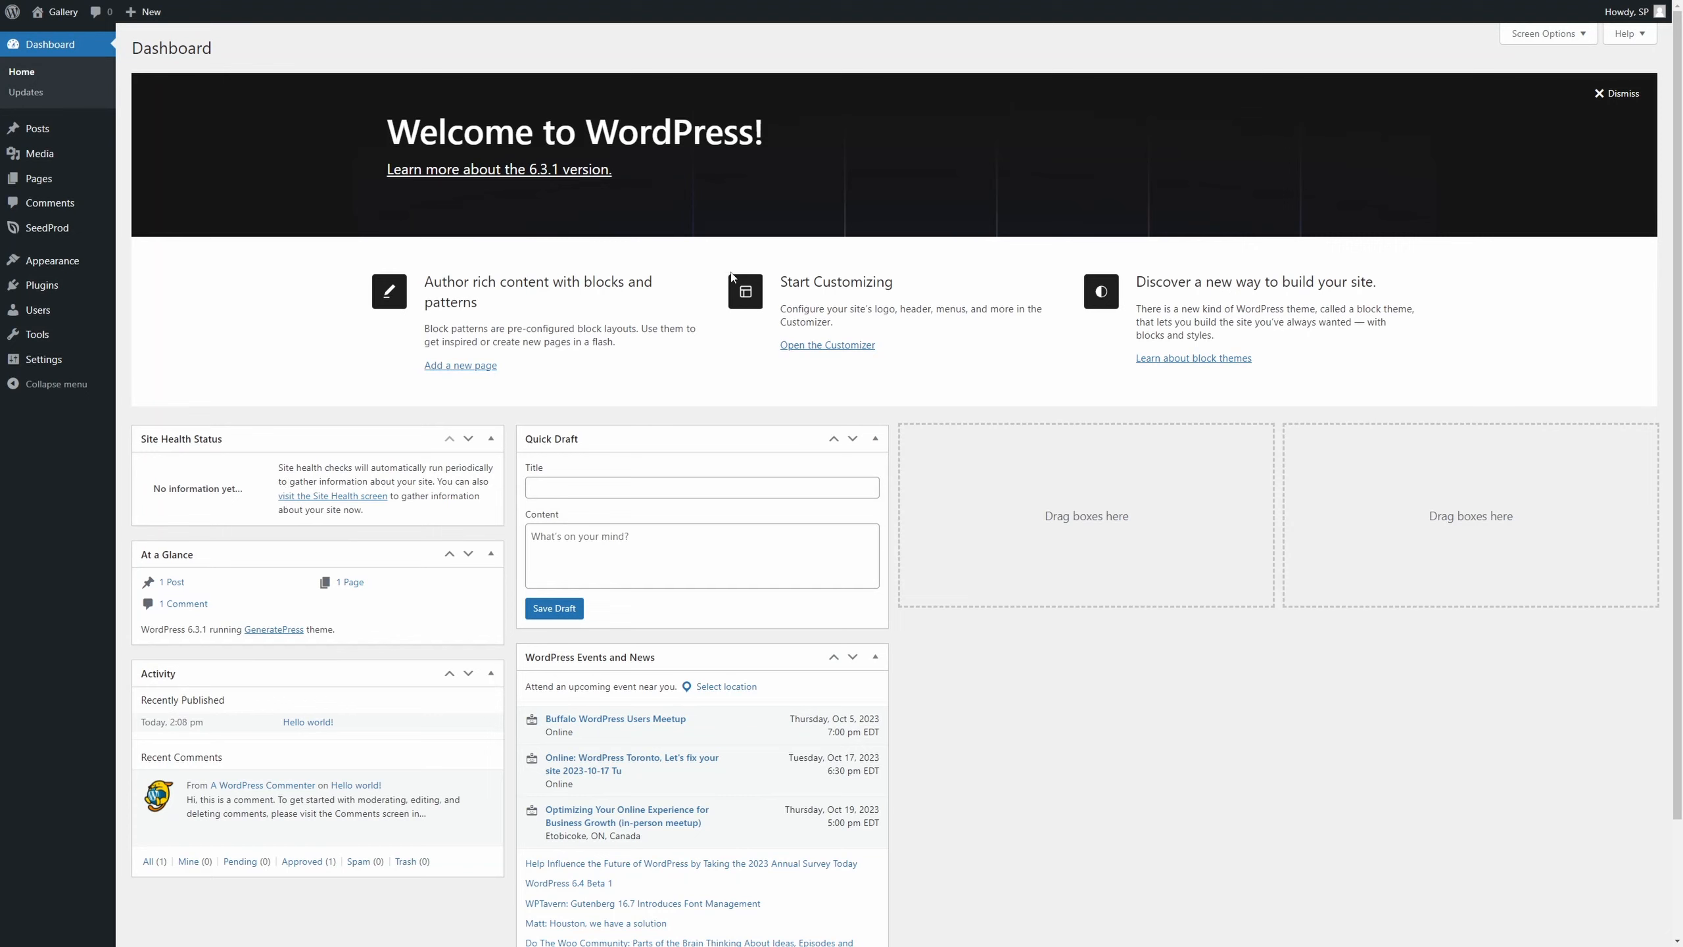
# Create a SeedProd landing page from the Blank Template, name it Outer Space, and open it for editing.
pyautogui.moveTo(65, 232)
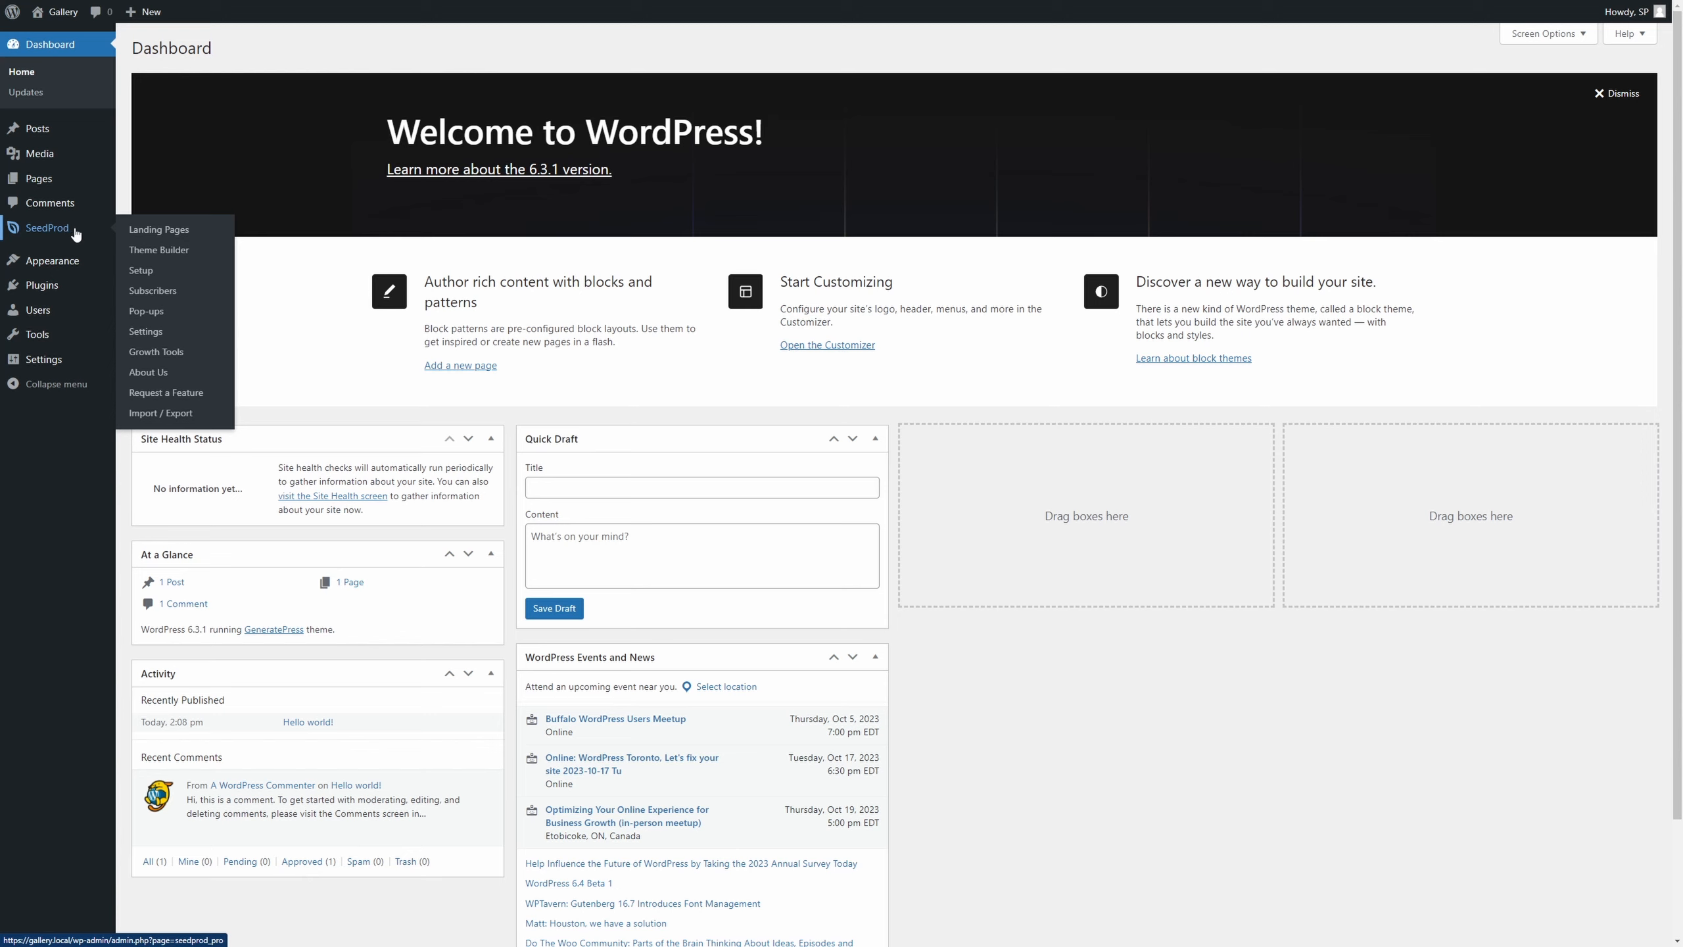
pyautogui.click(165, 237)
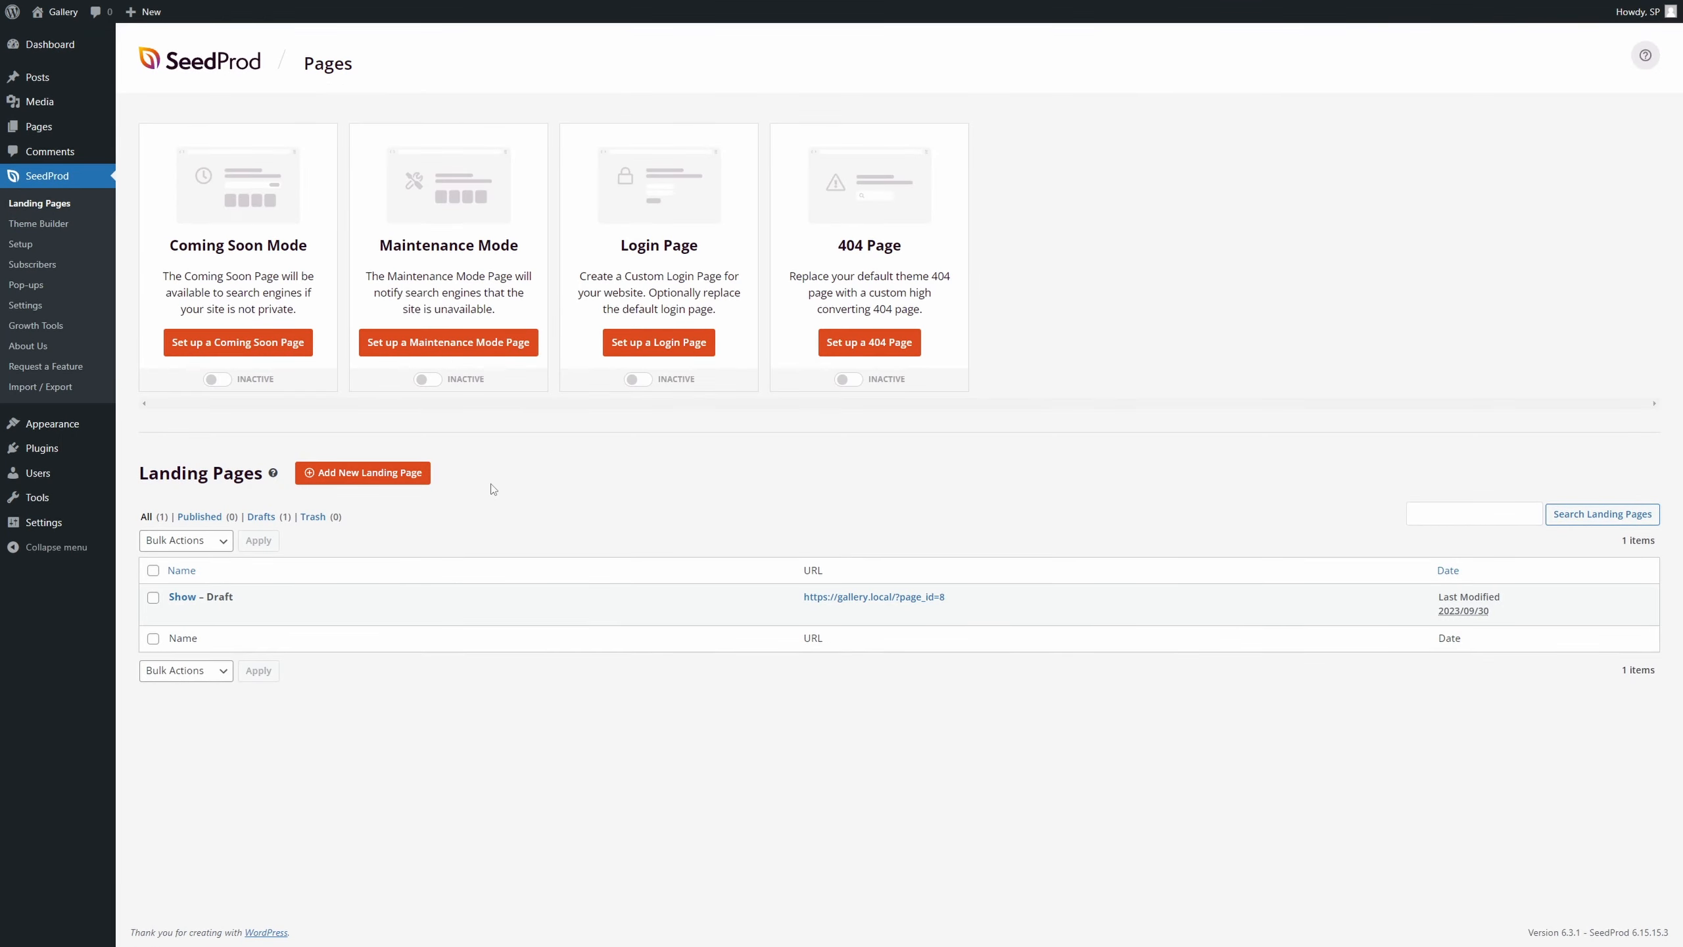
pyautogui.click(375, 478)
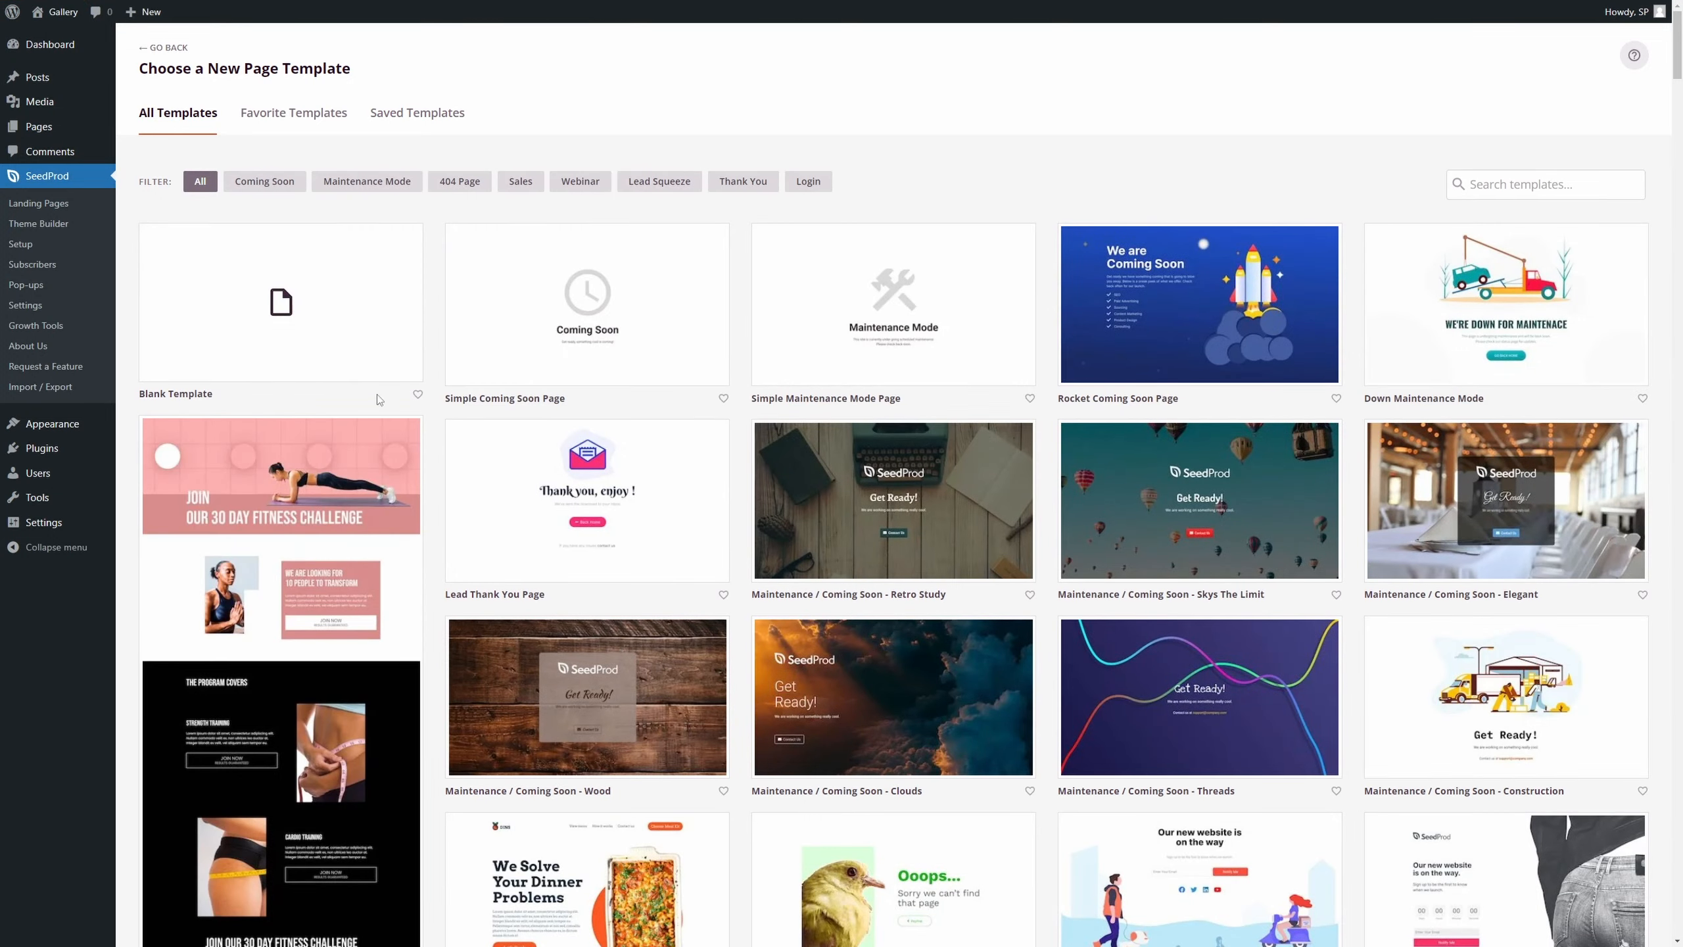
pyautogui.moveTo(309, 341)
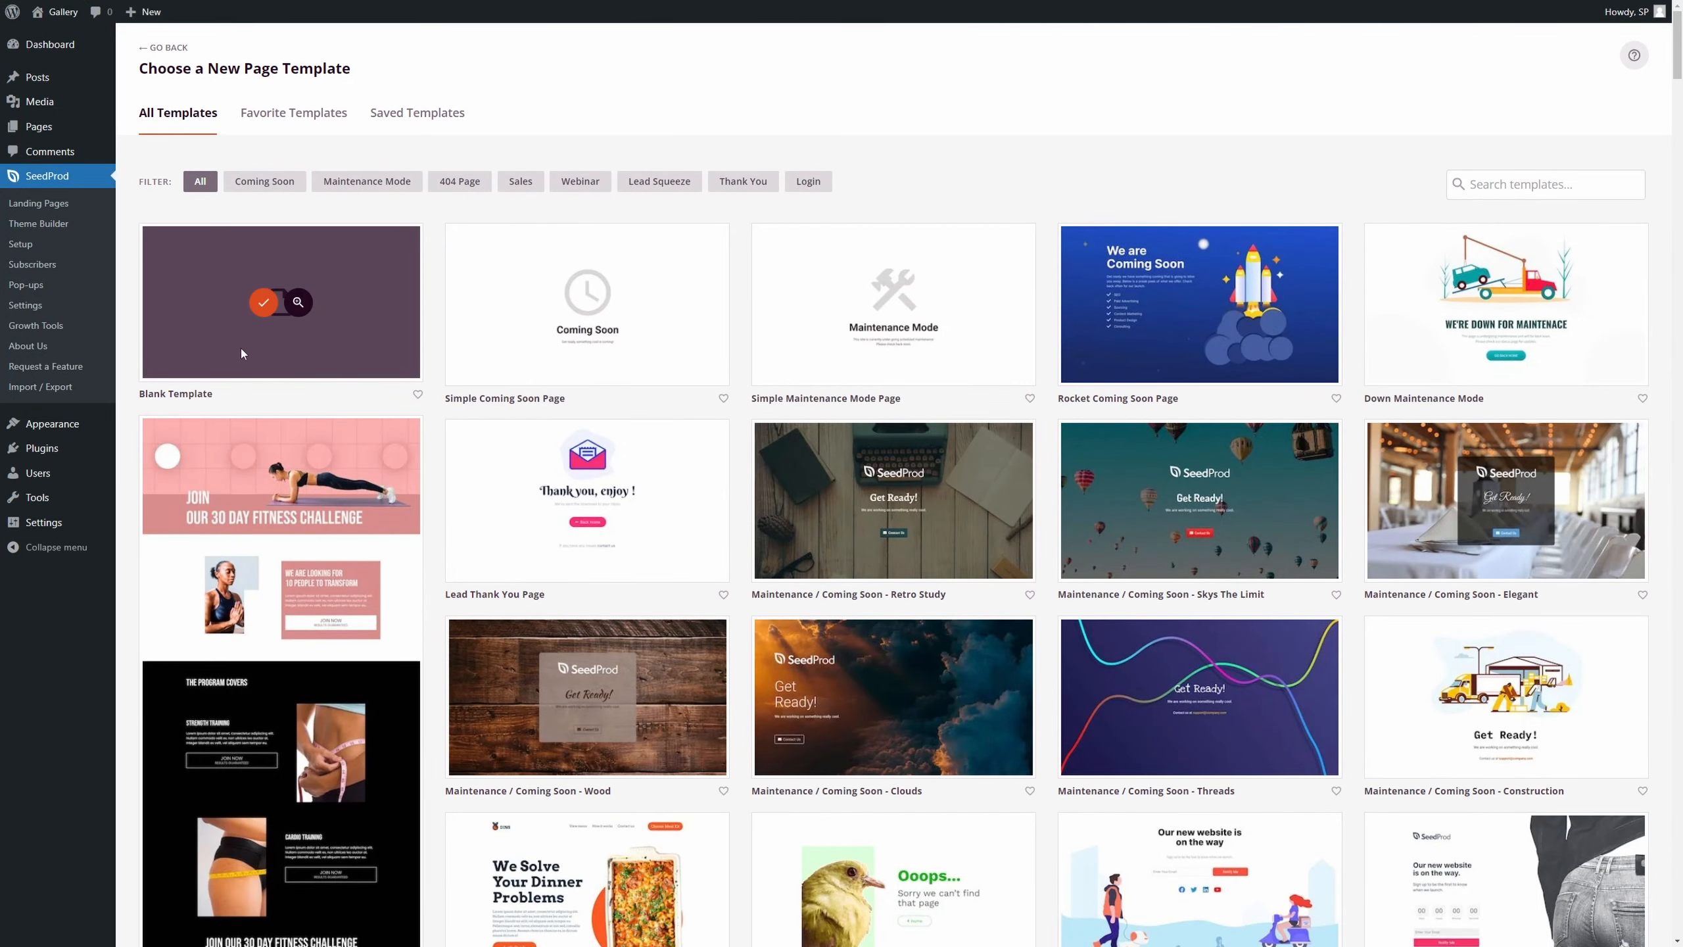
pyautogui.click(262, 304)
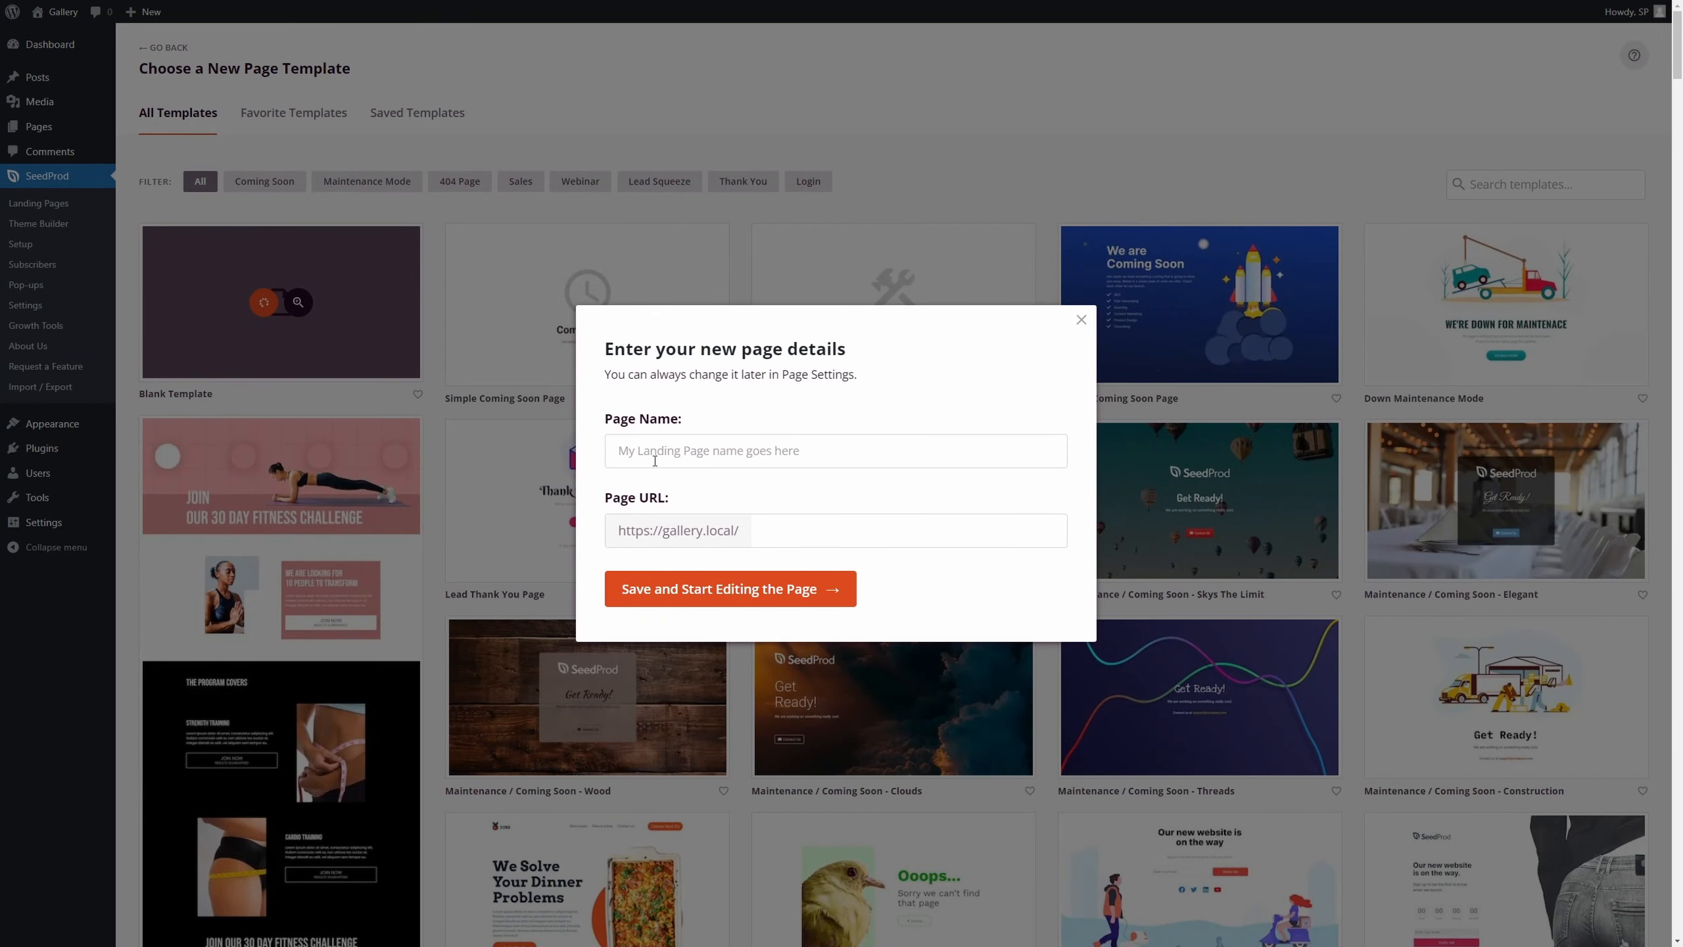
pyautogui.write('Outer Space')
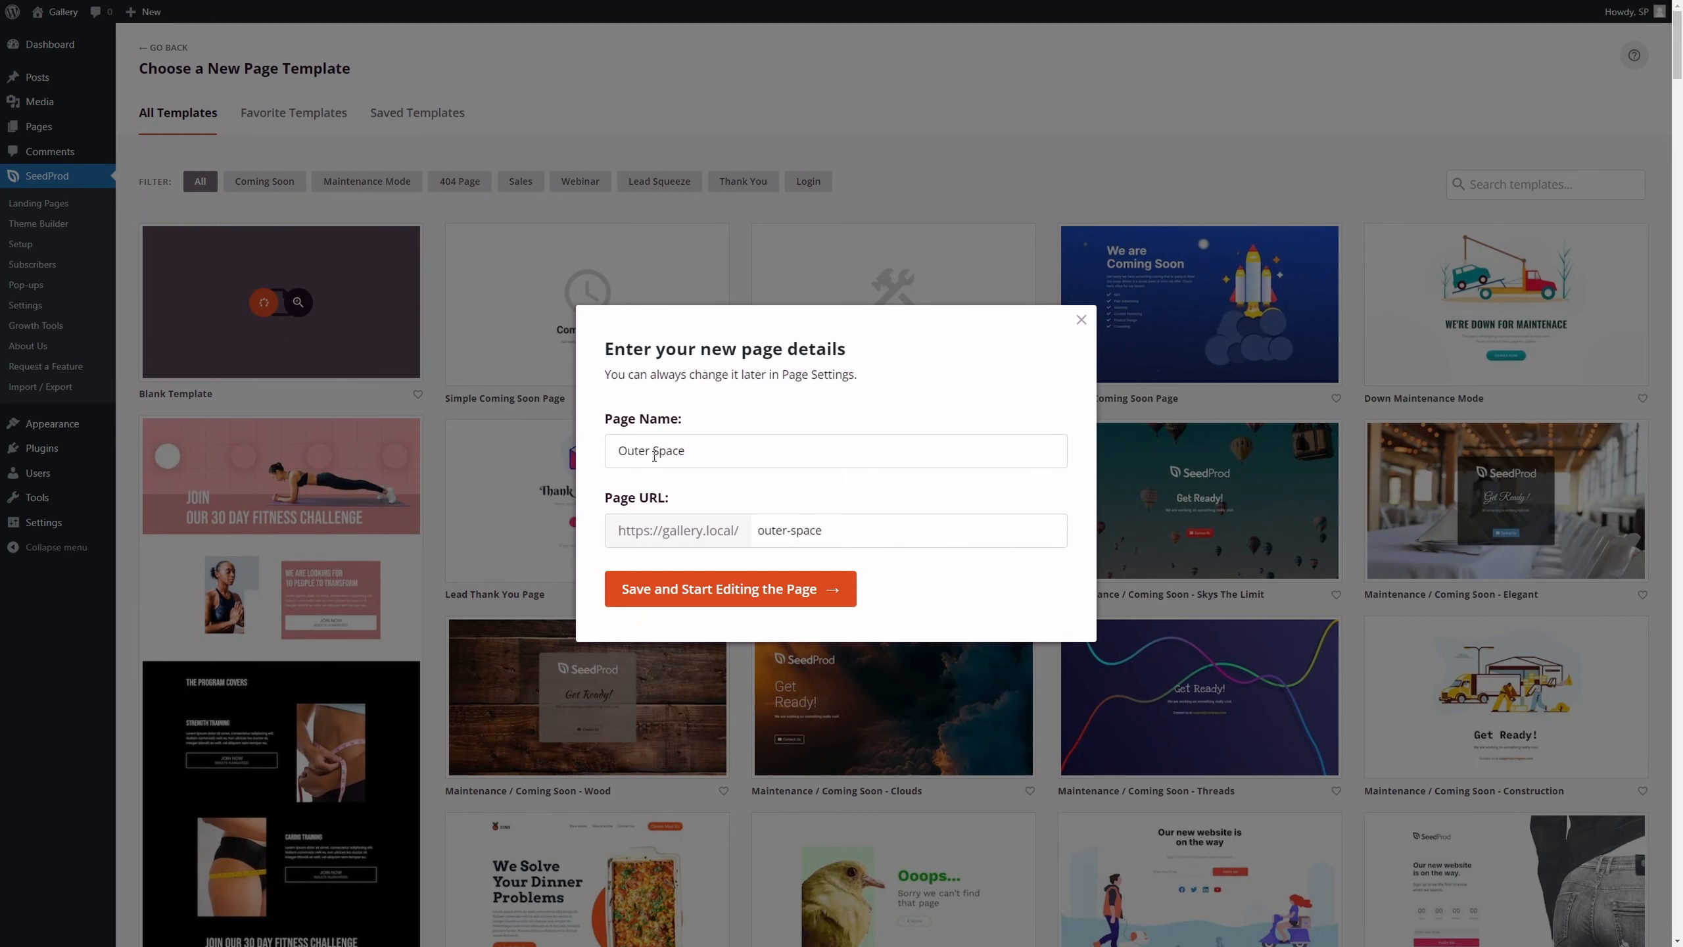
pyautogui.click(721, 596)
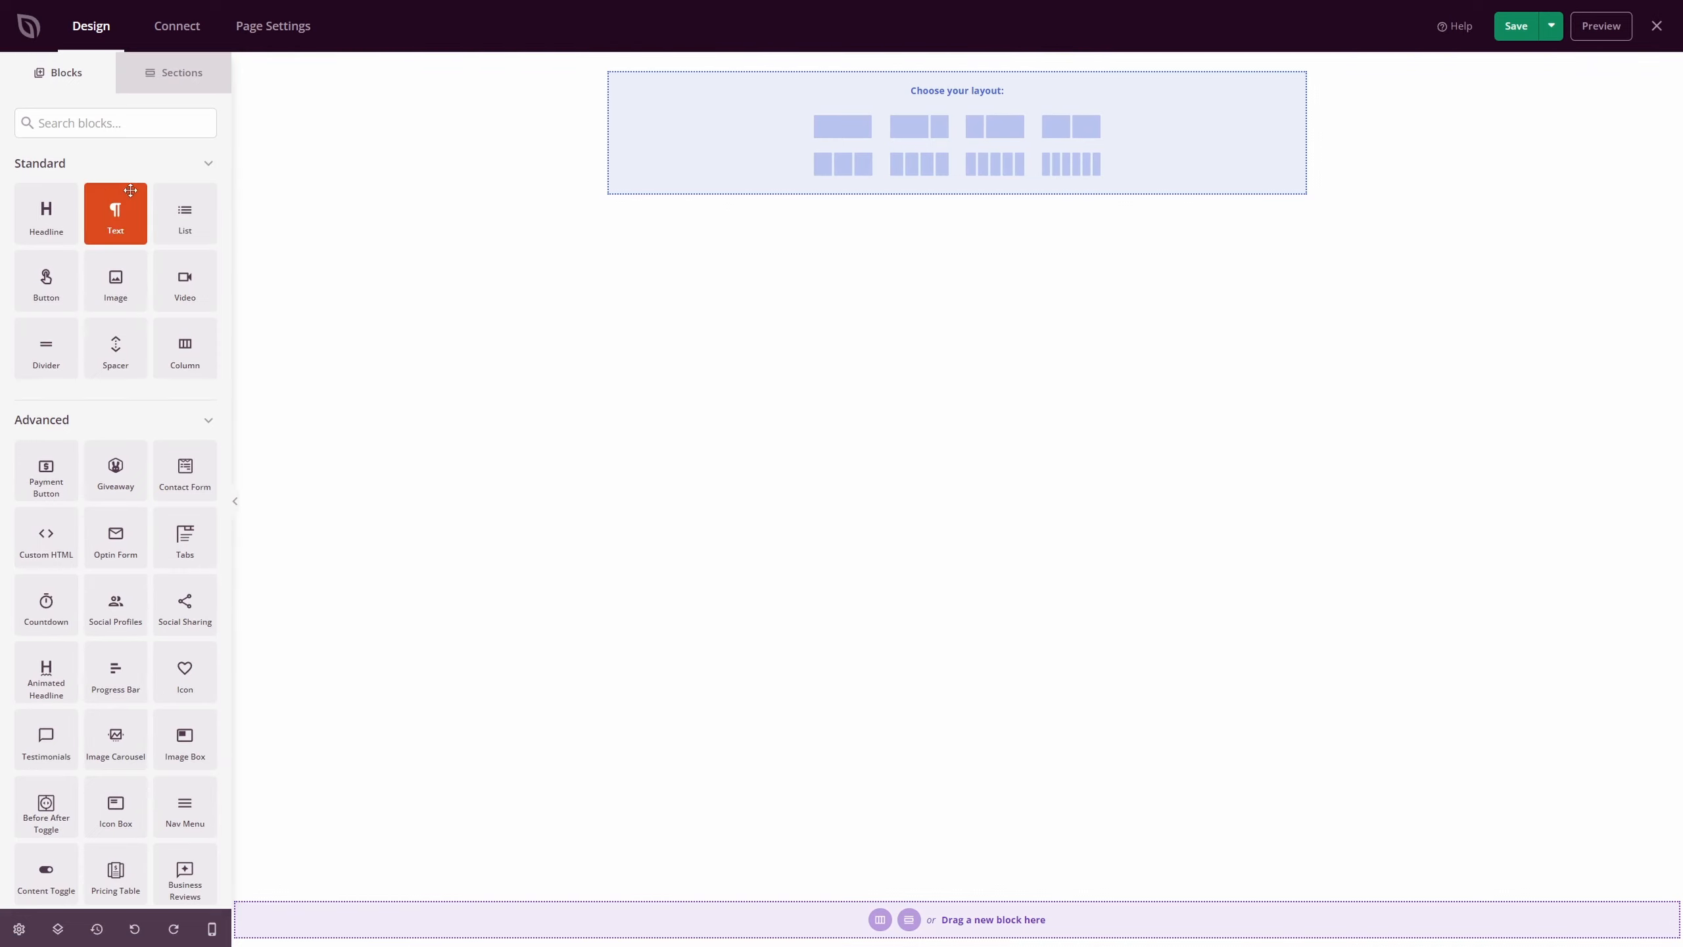
# Give the empty section a single-column layout and set the row's fixed width to 1600.
pyautogui.moveTo(62, 213)
pyautogui.mouseDown()
pyautogui.moveTo(269, 175)
pyautogui.moveTo(789, 134)
pyautogui.moveTo(69, 210)
pyautogui.mouseUp()
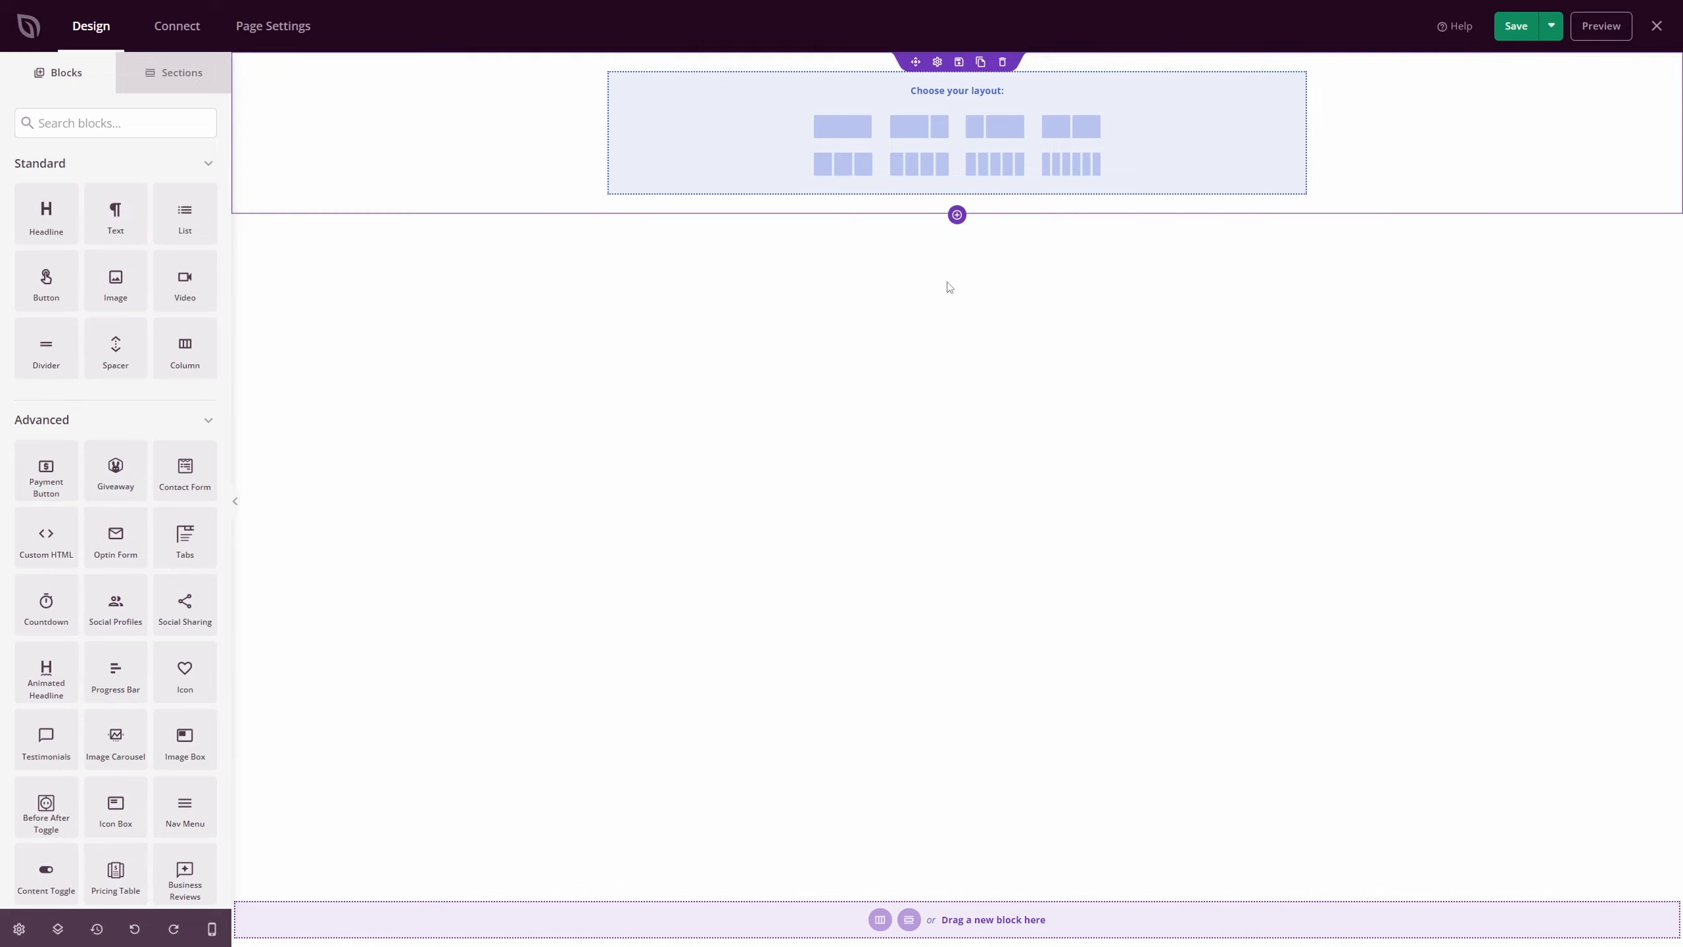
pyautogui.click(849, 138)
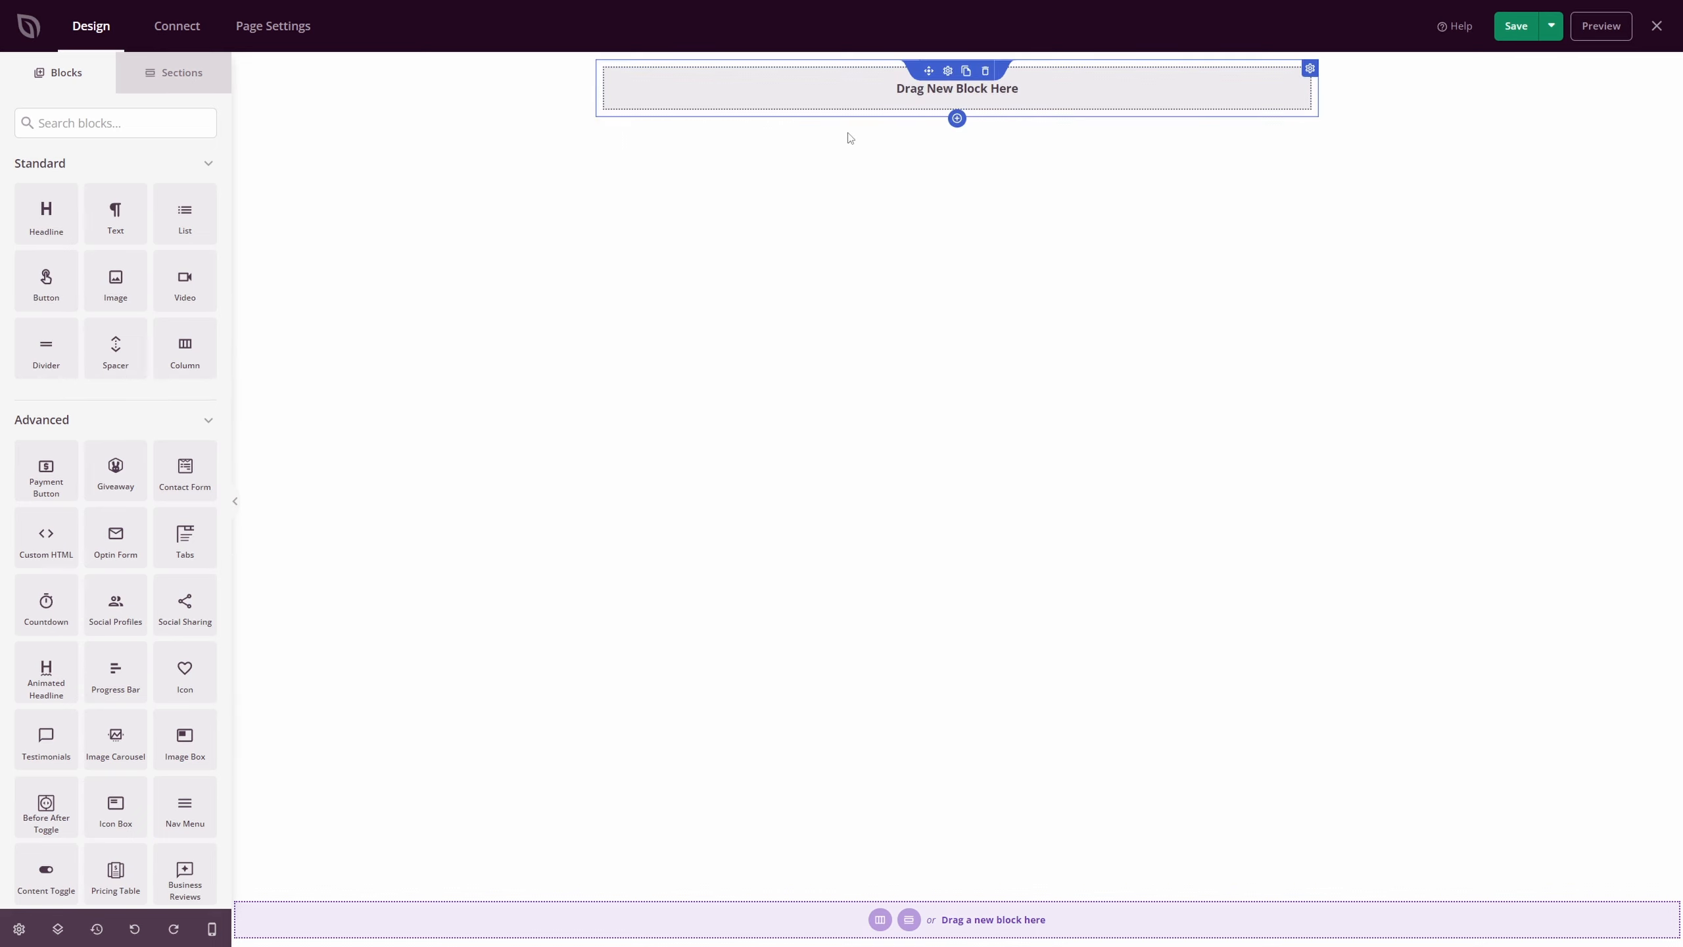
pyautogui.click(948, 71)
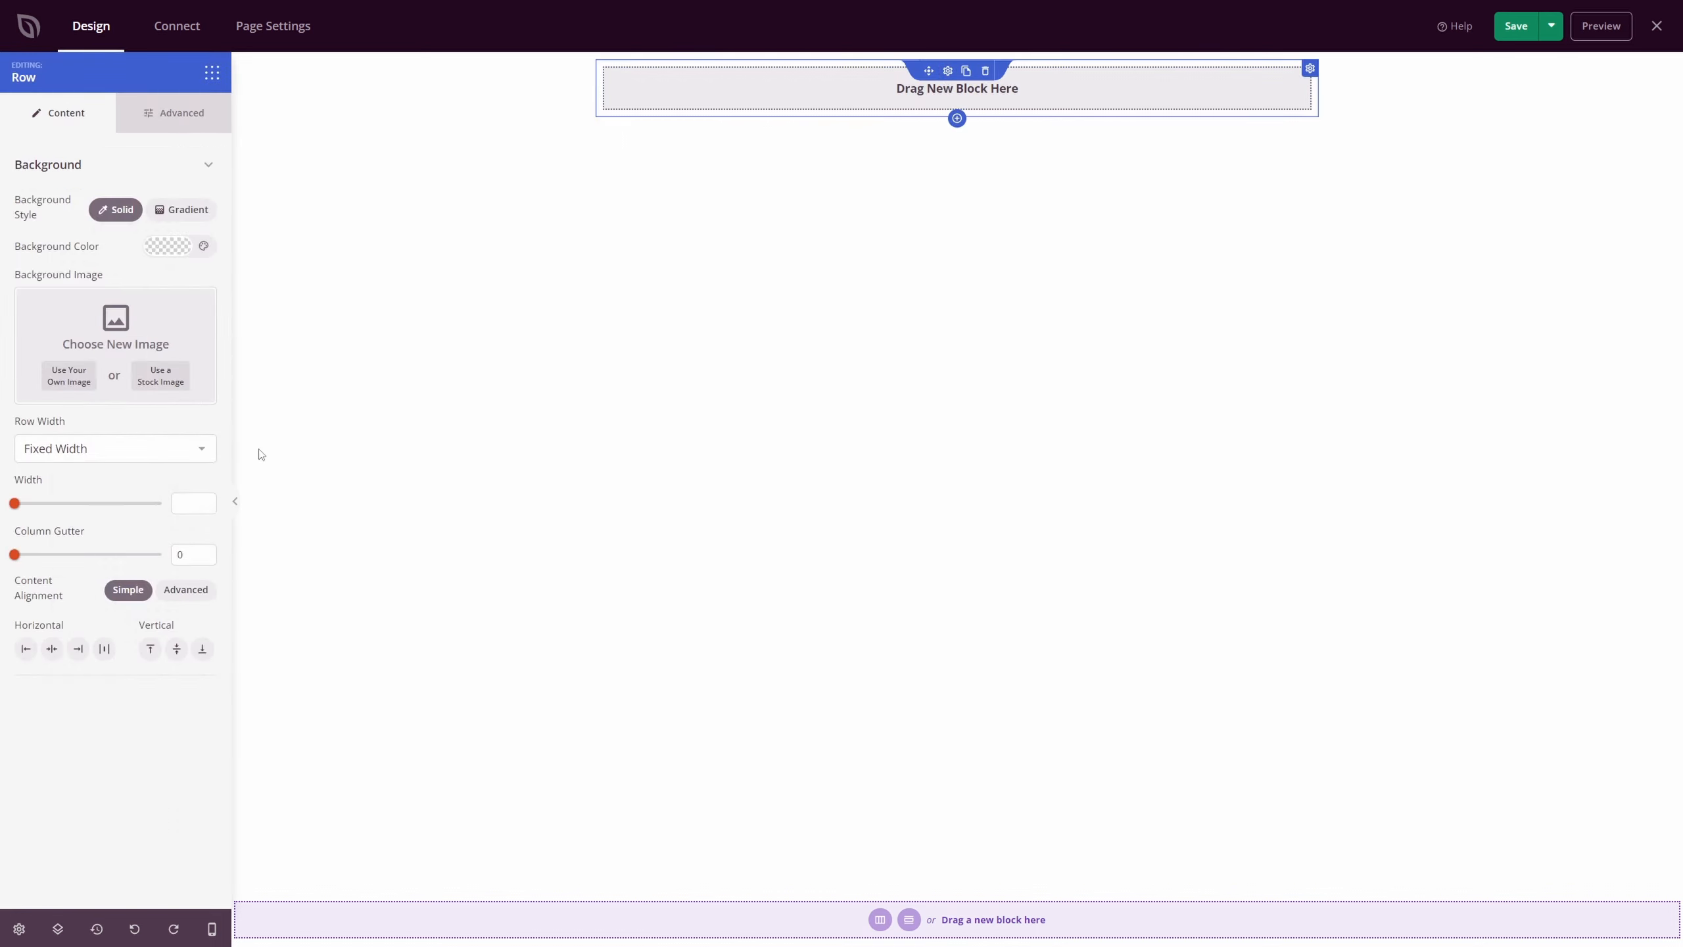
pyautogui.moveTo(16, 505); pyautogui.dragTo(162, 505)
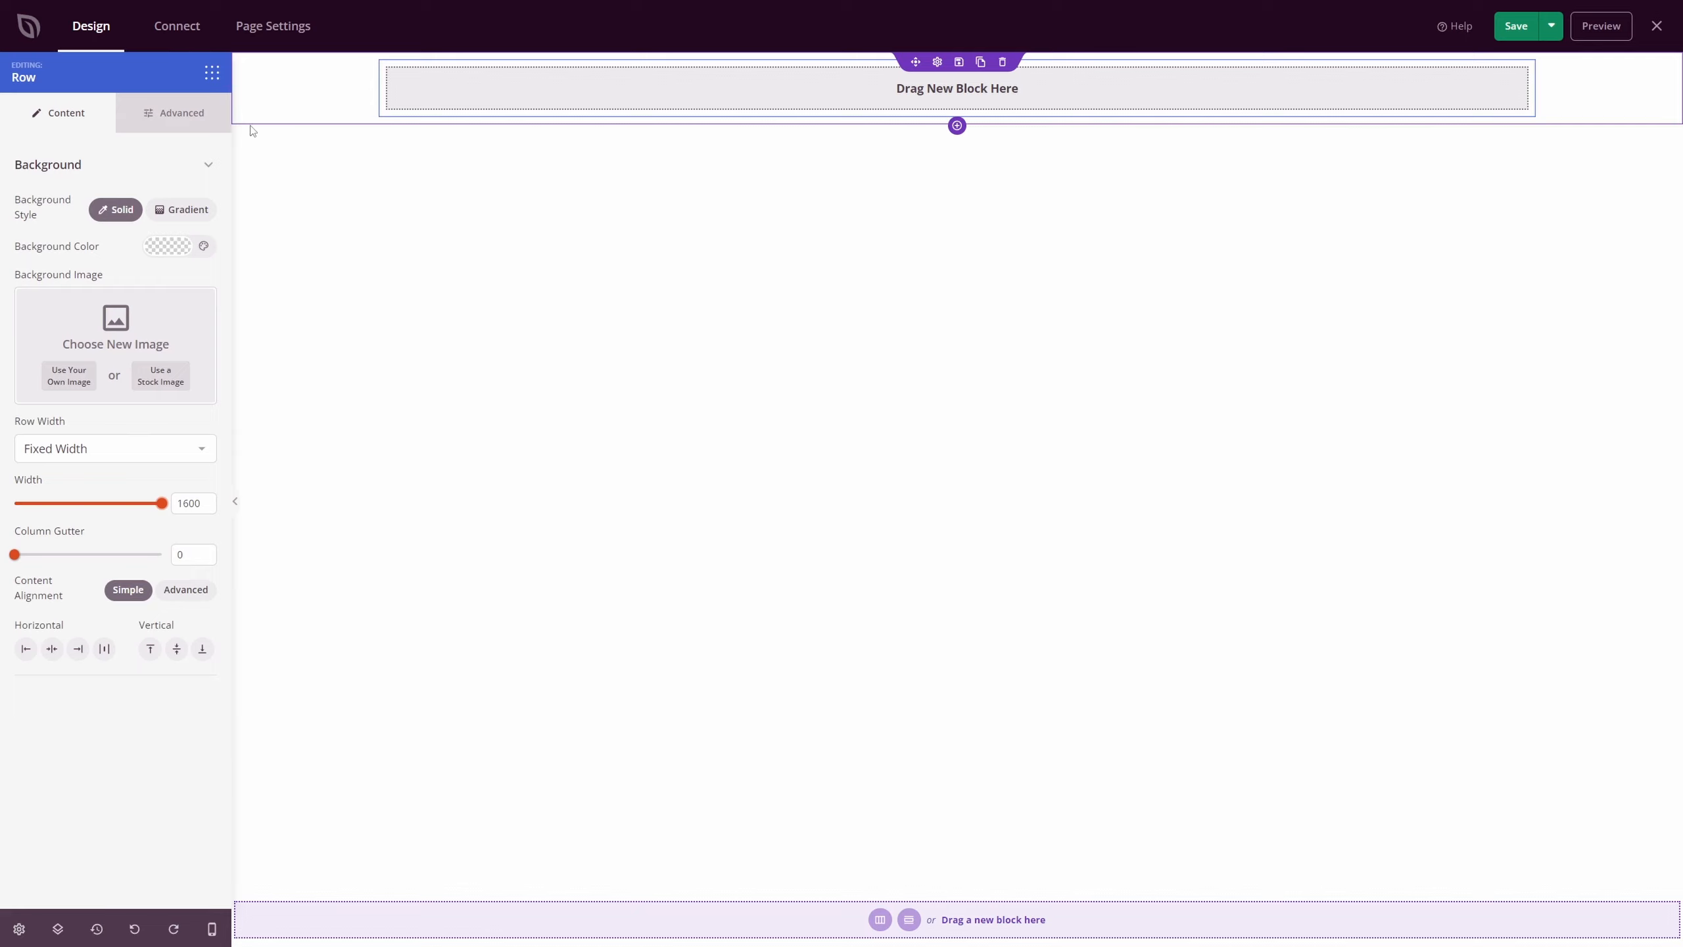
pyautogui.click(212, 73)
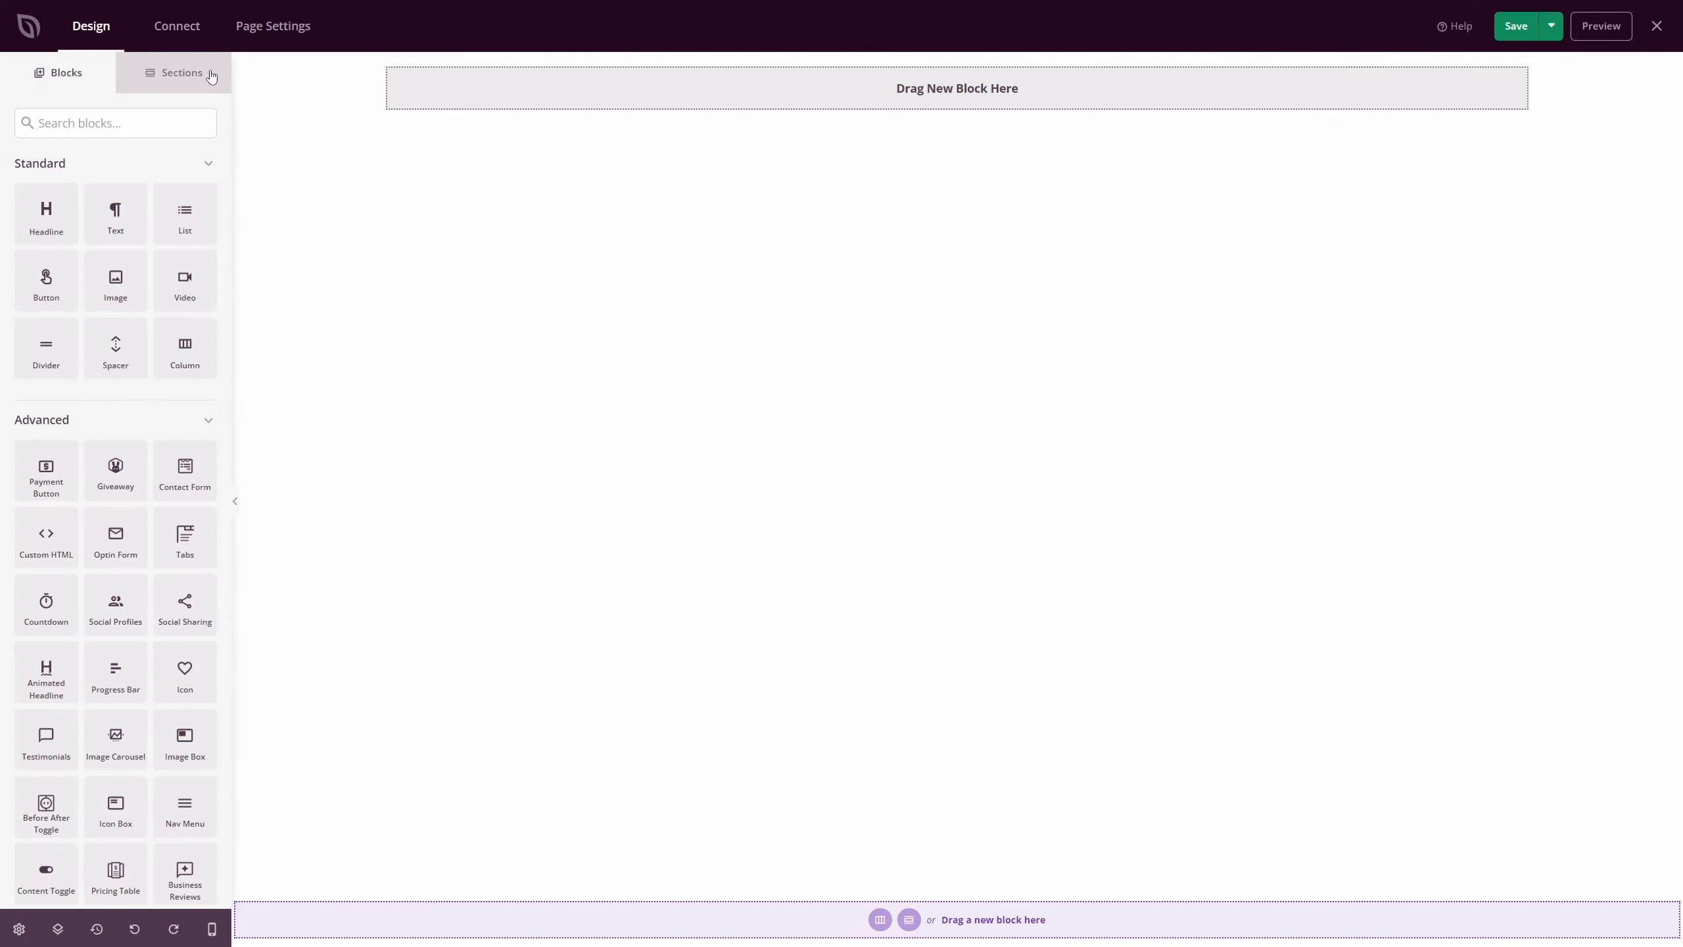
# Add an Advanced Gallery block to the empty single-column row.
pyautogui.scroll(-4, 99, 398)
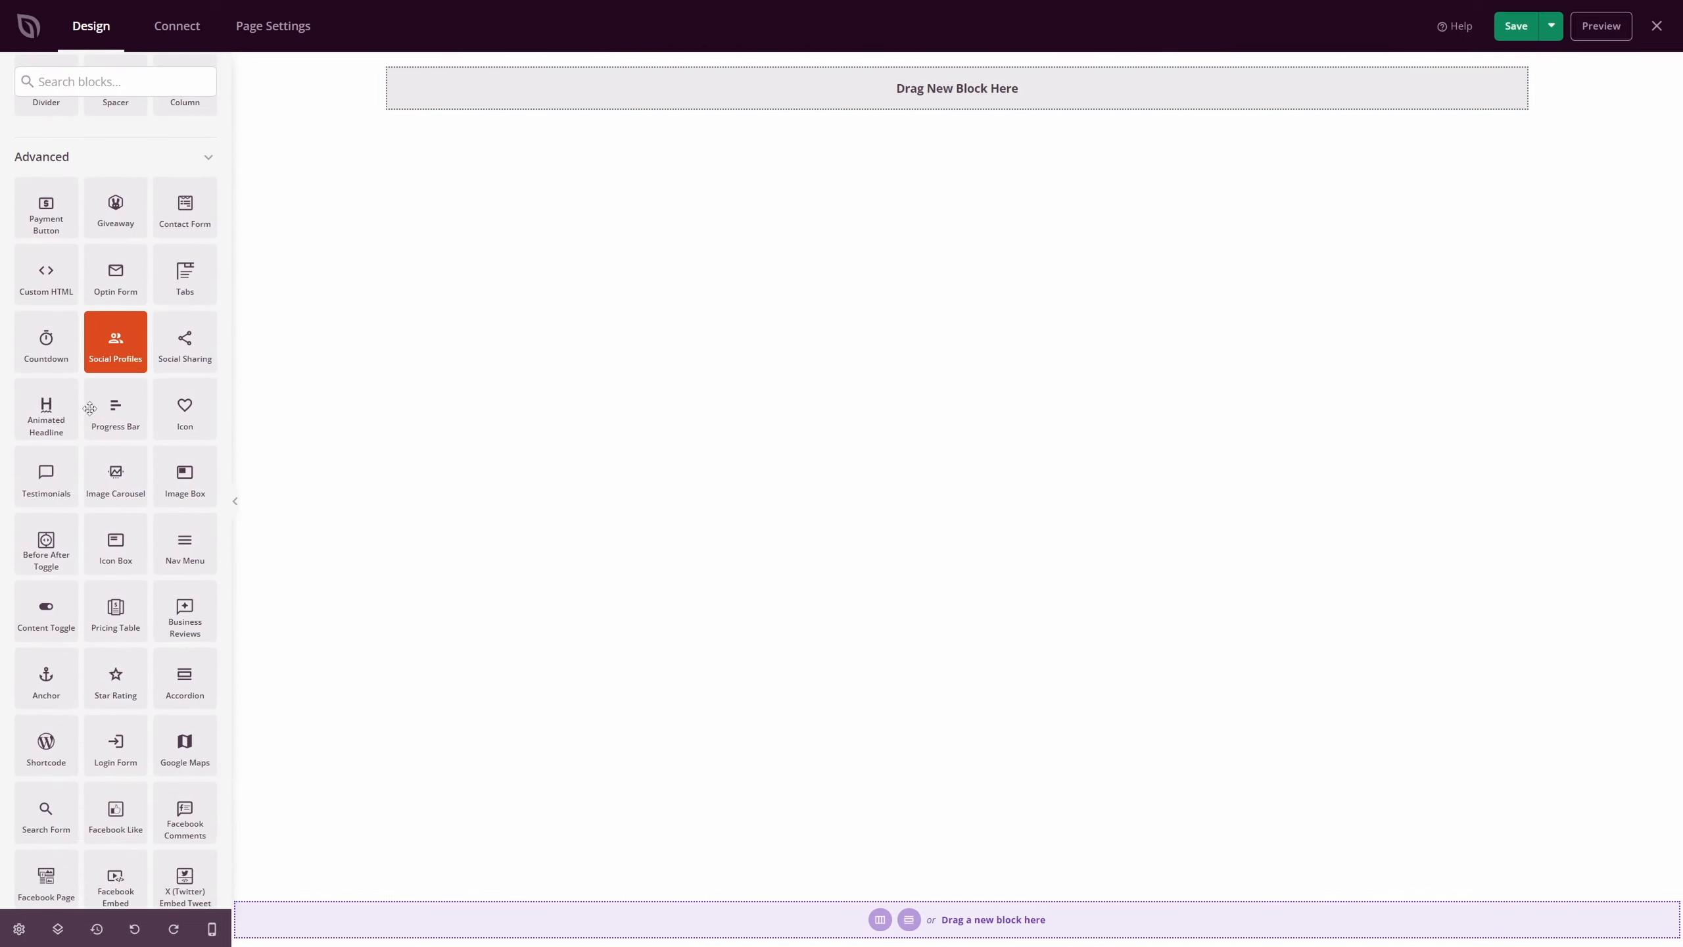
pyautogui.scroll(-5, 89, 408)
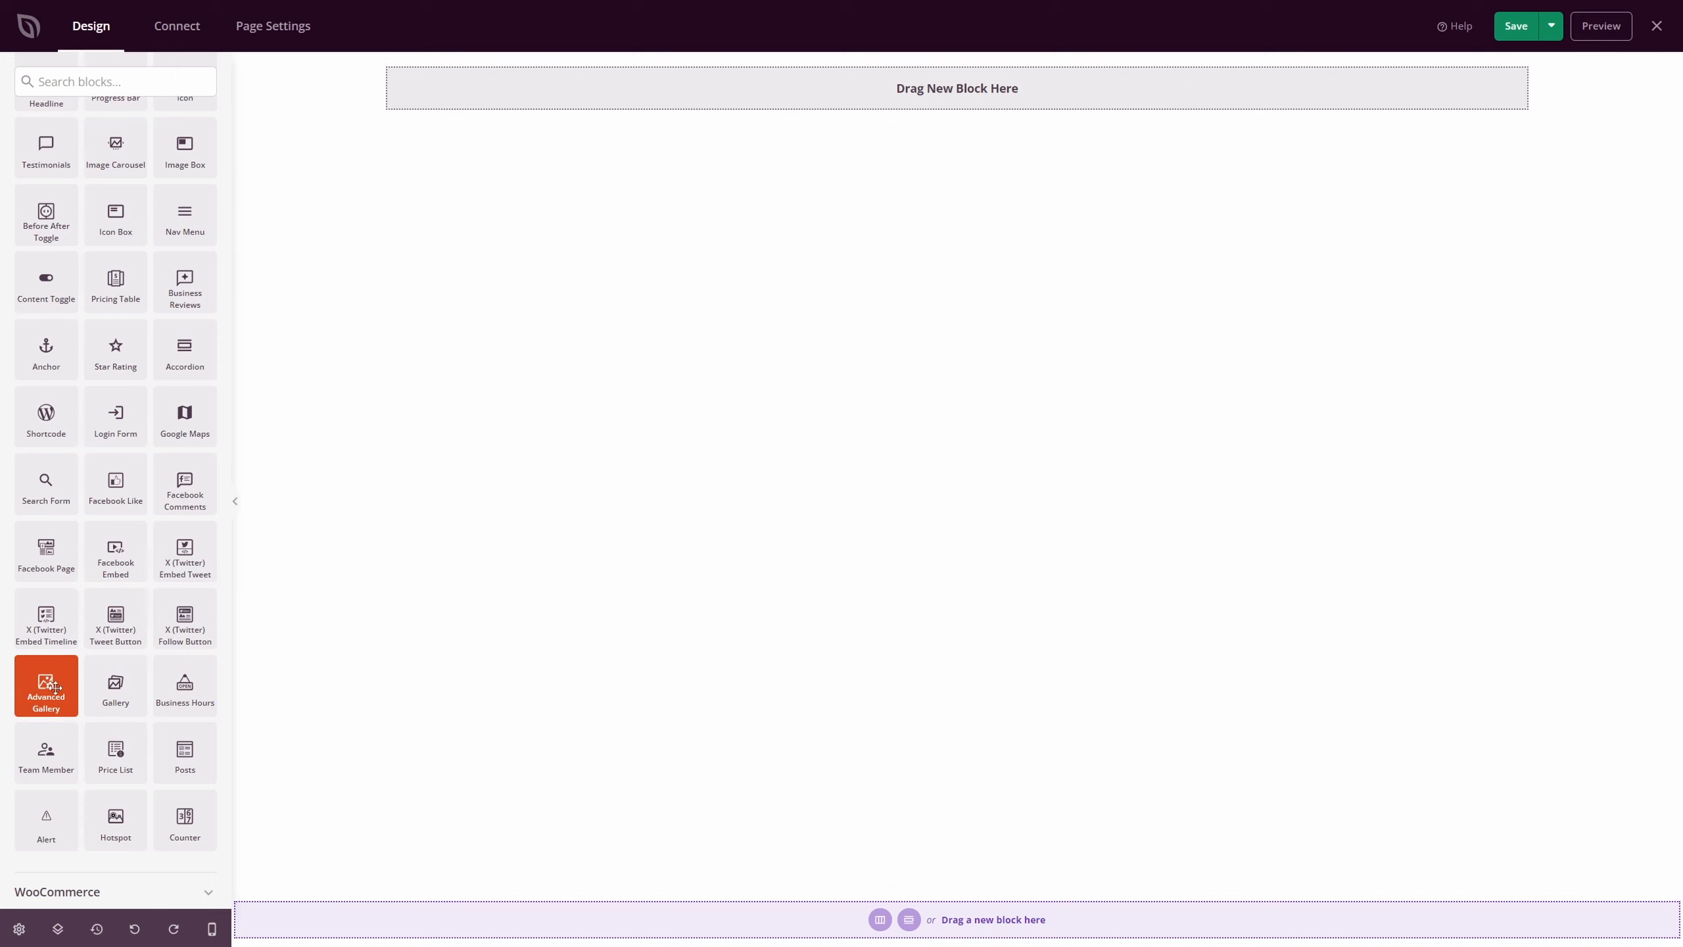
pyautogui.moveTo(45, 693); pyautogui.dragTo(932, 87)
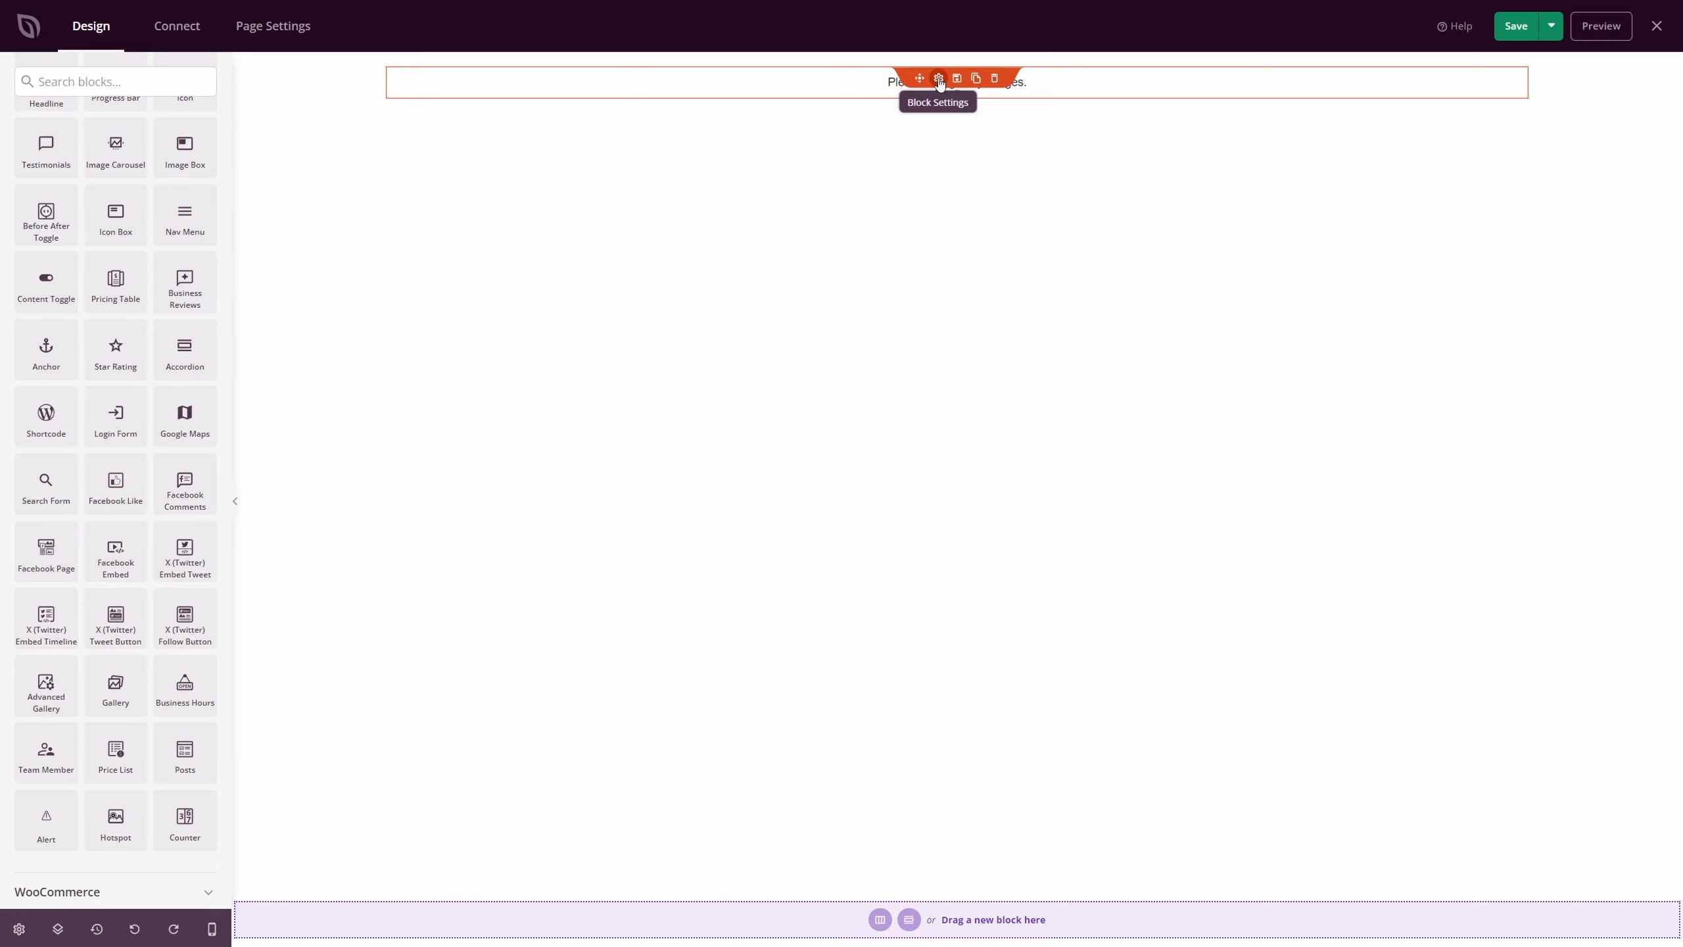
# Fill the Advanced Gallery, kept as type Single, with all the images from the media library.
pyautogui.click(939, 80)
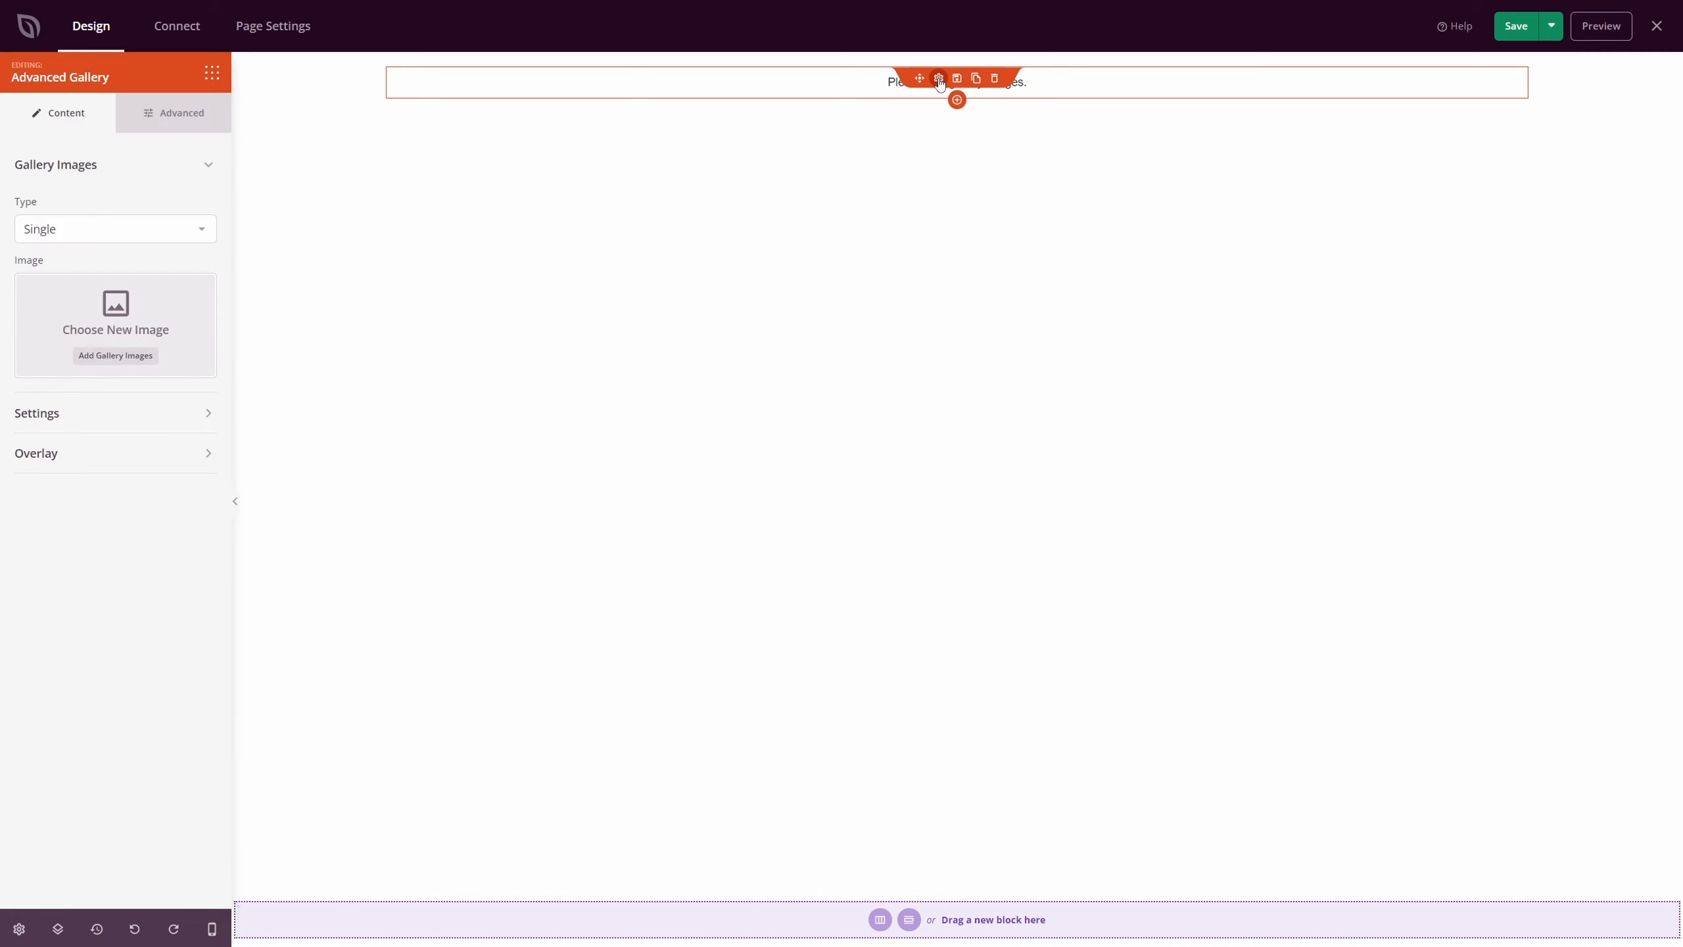
pyautogui.click(101, 236)
pyautogui.click(101, 236)
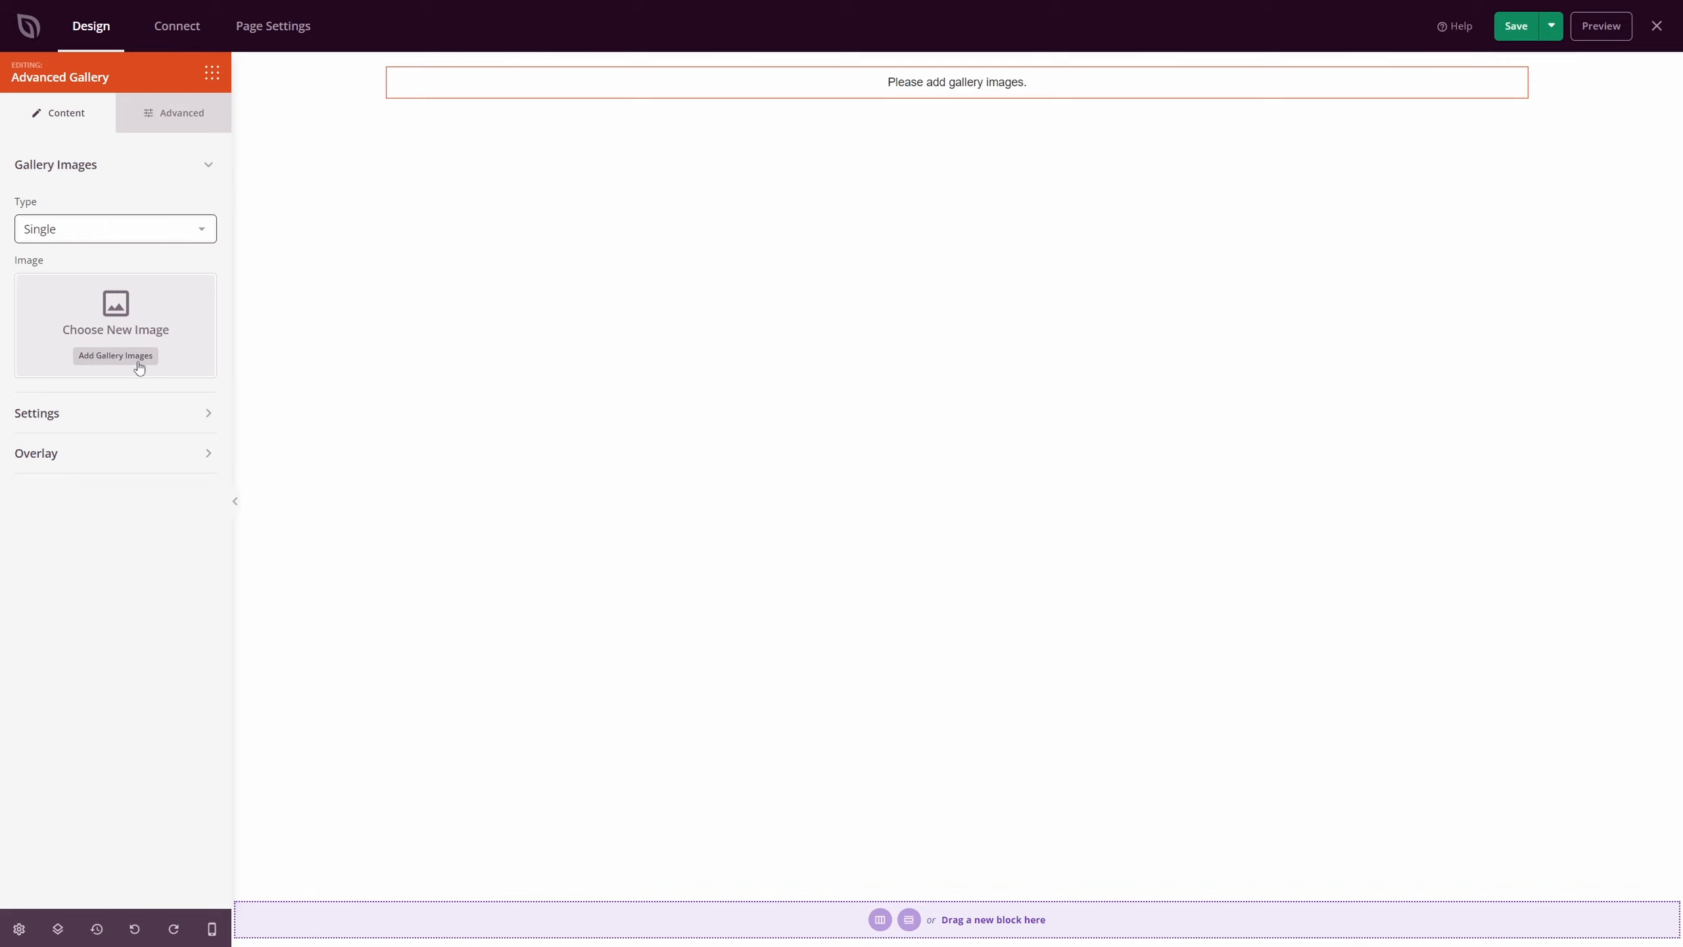
pyautogui.click(115, 356)
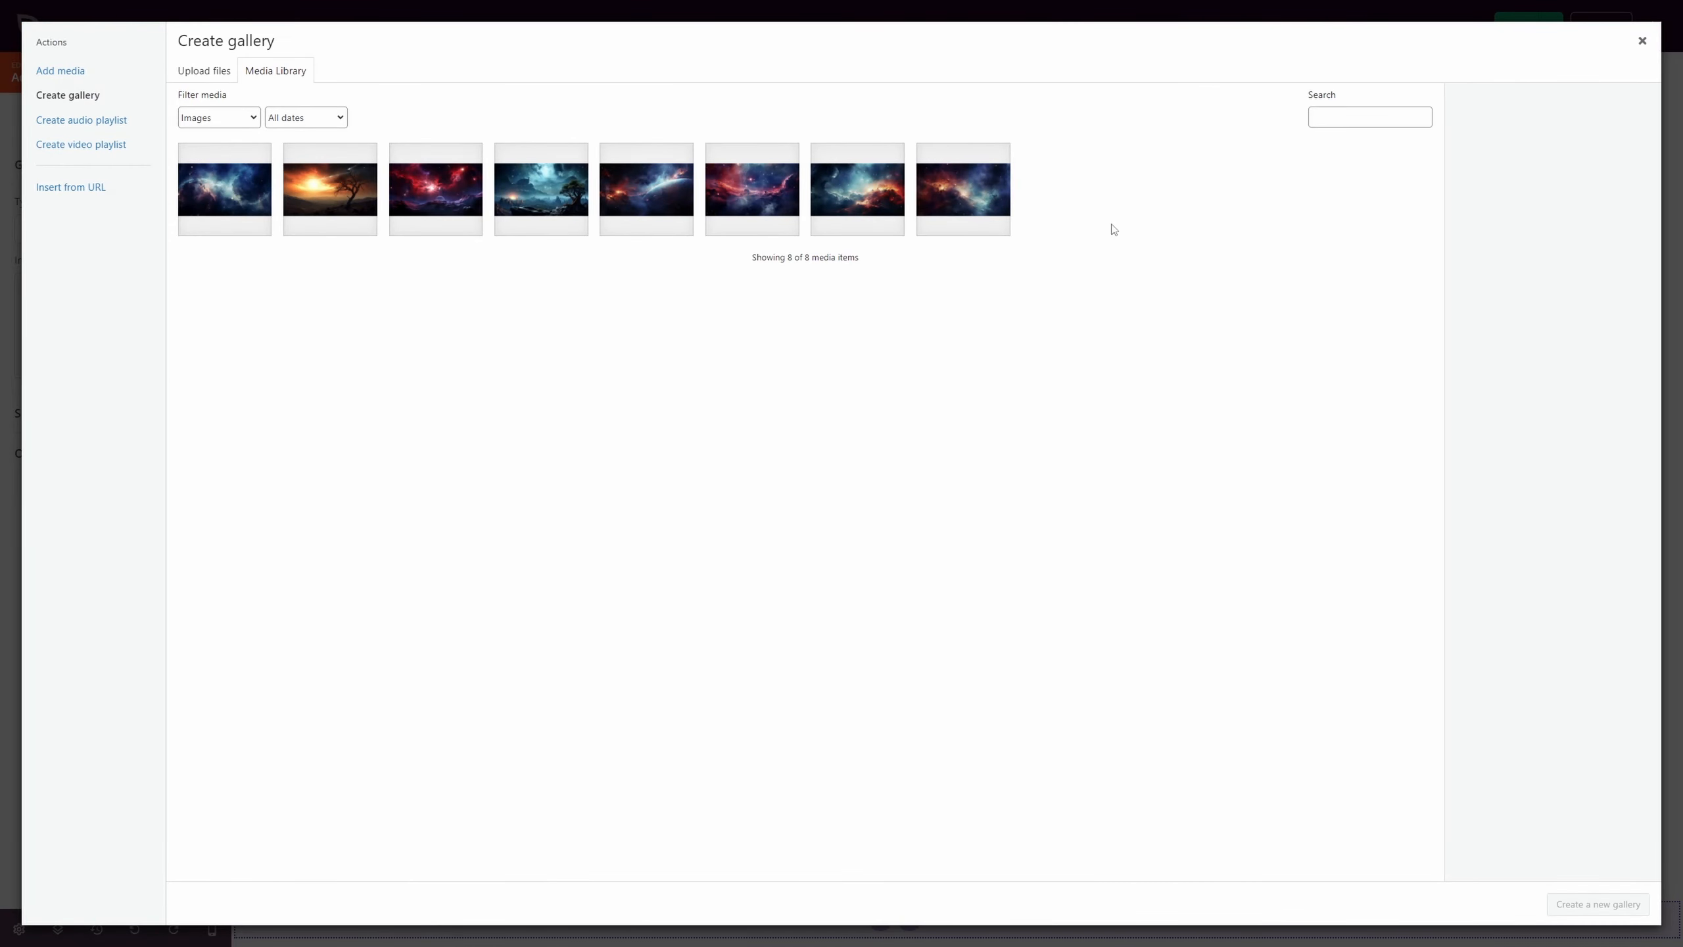
pyautogui.click(224, 184)
pyautogui.keyDown('shift'); pyautogui.click(941, 194); pyautogui.keyUp('shift')
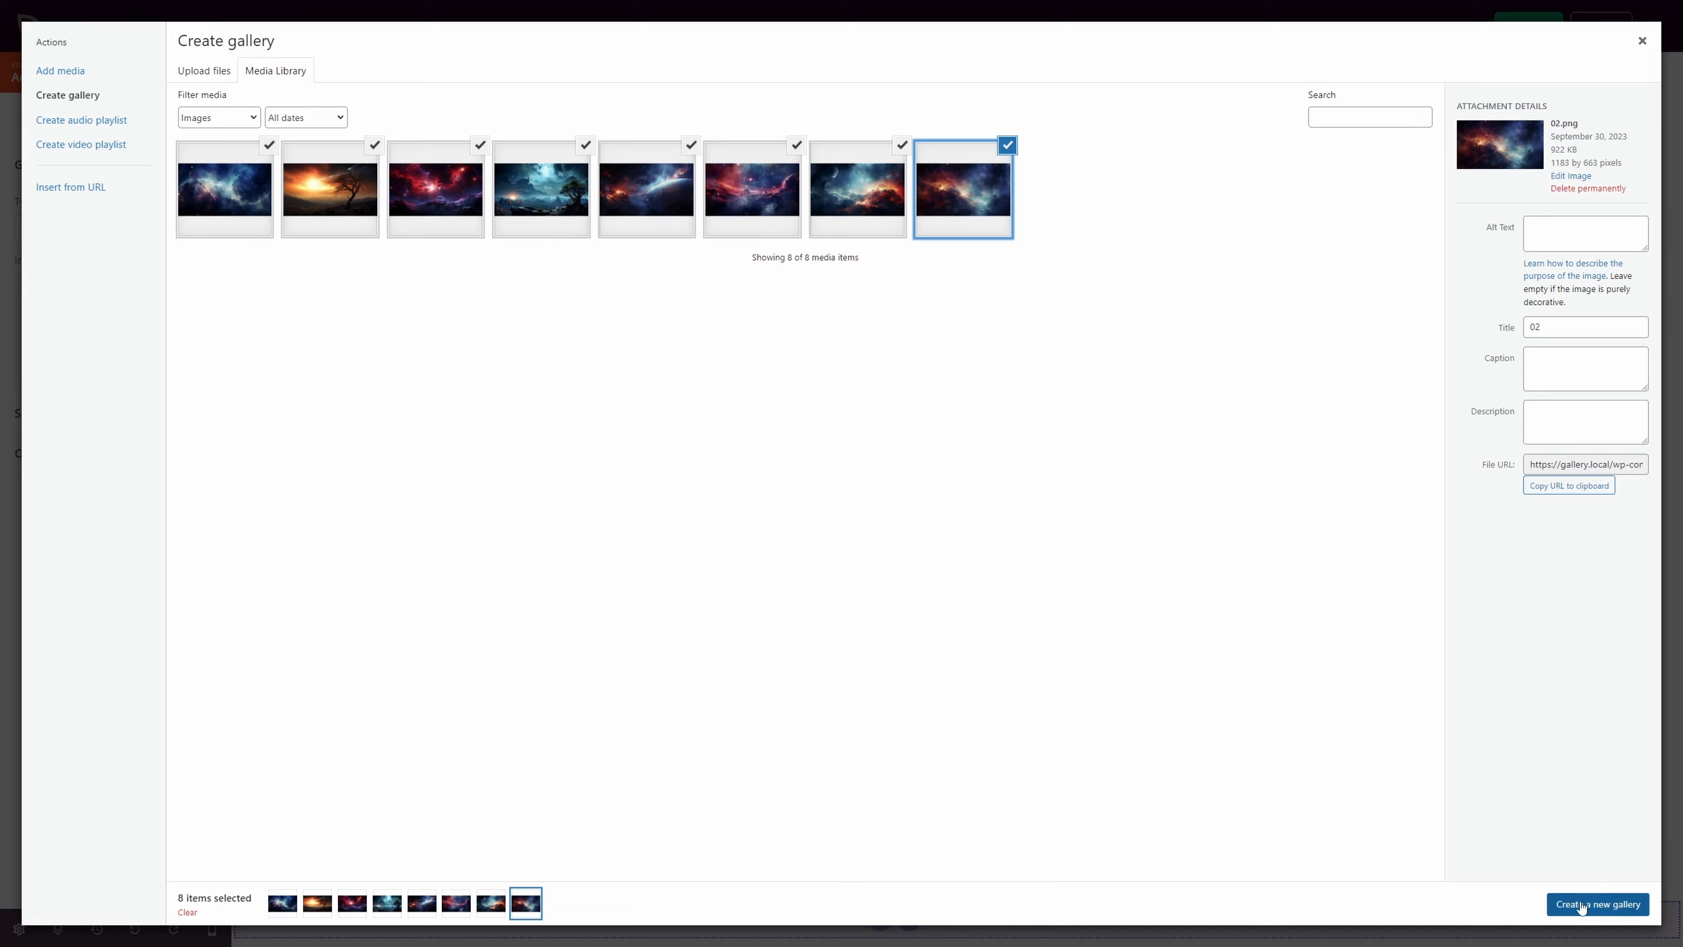
pyautogui.click(1609, 914)
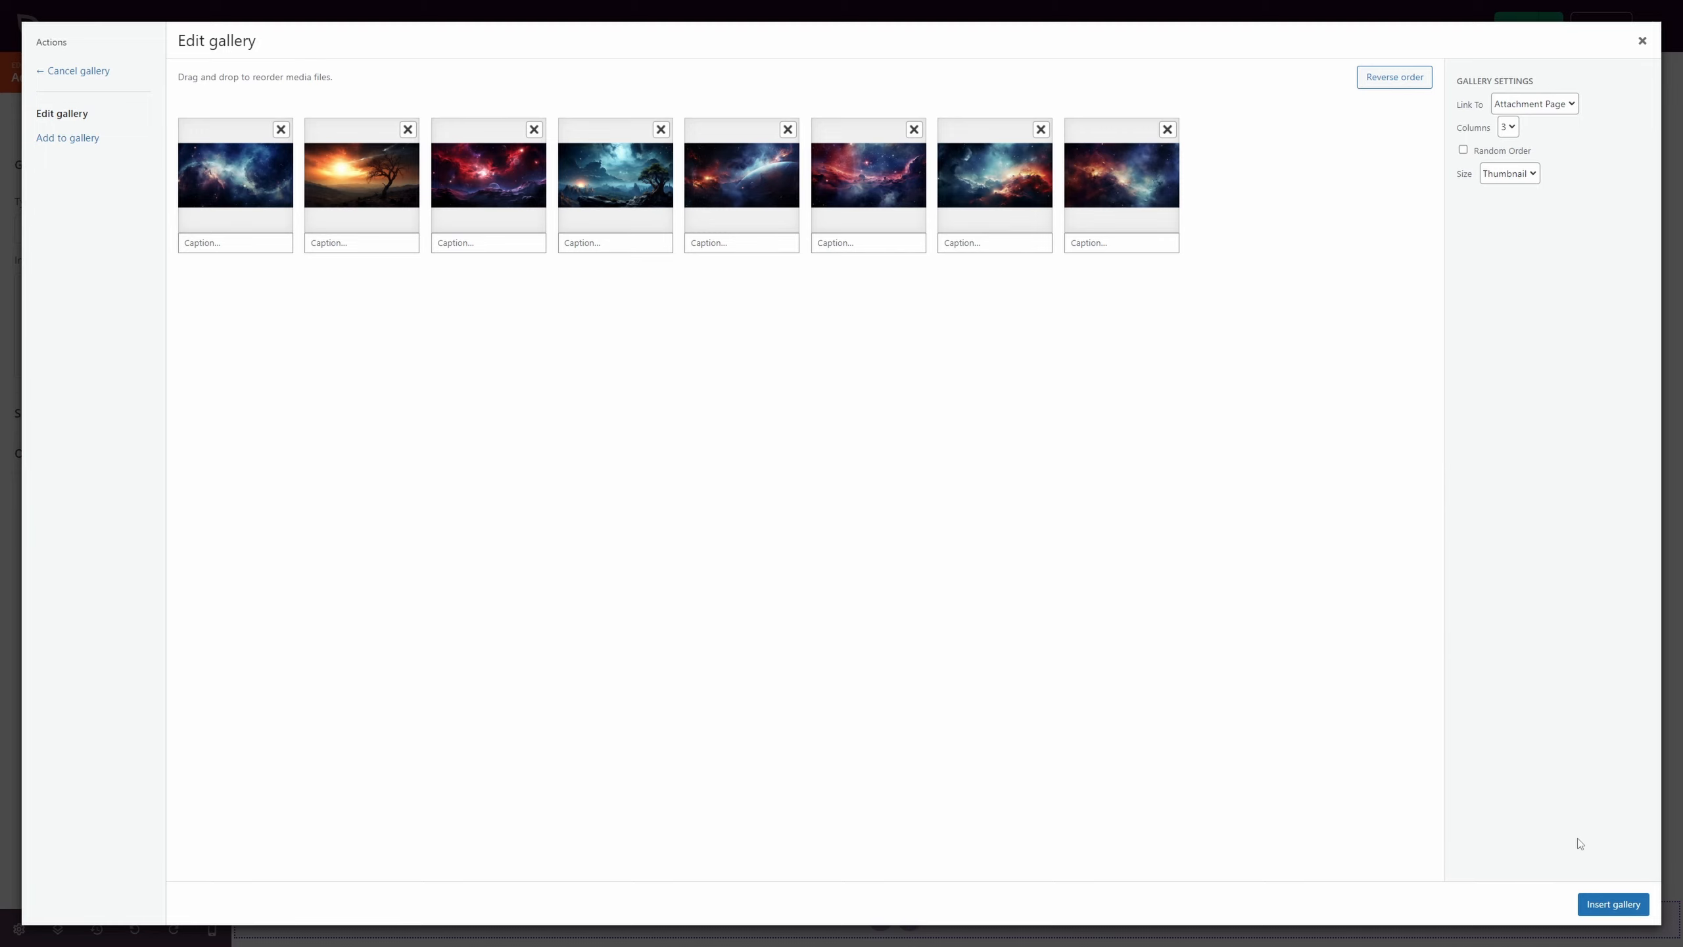
pyautogui.click(1615, 904)
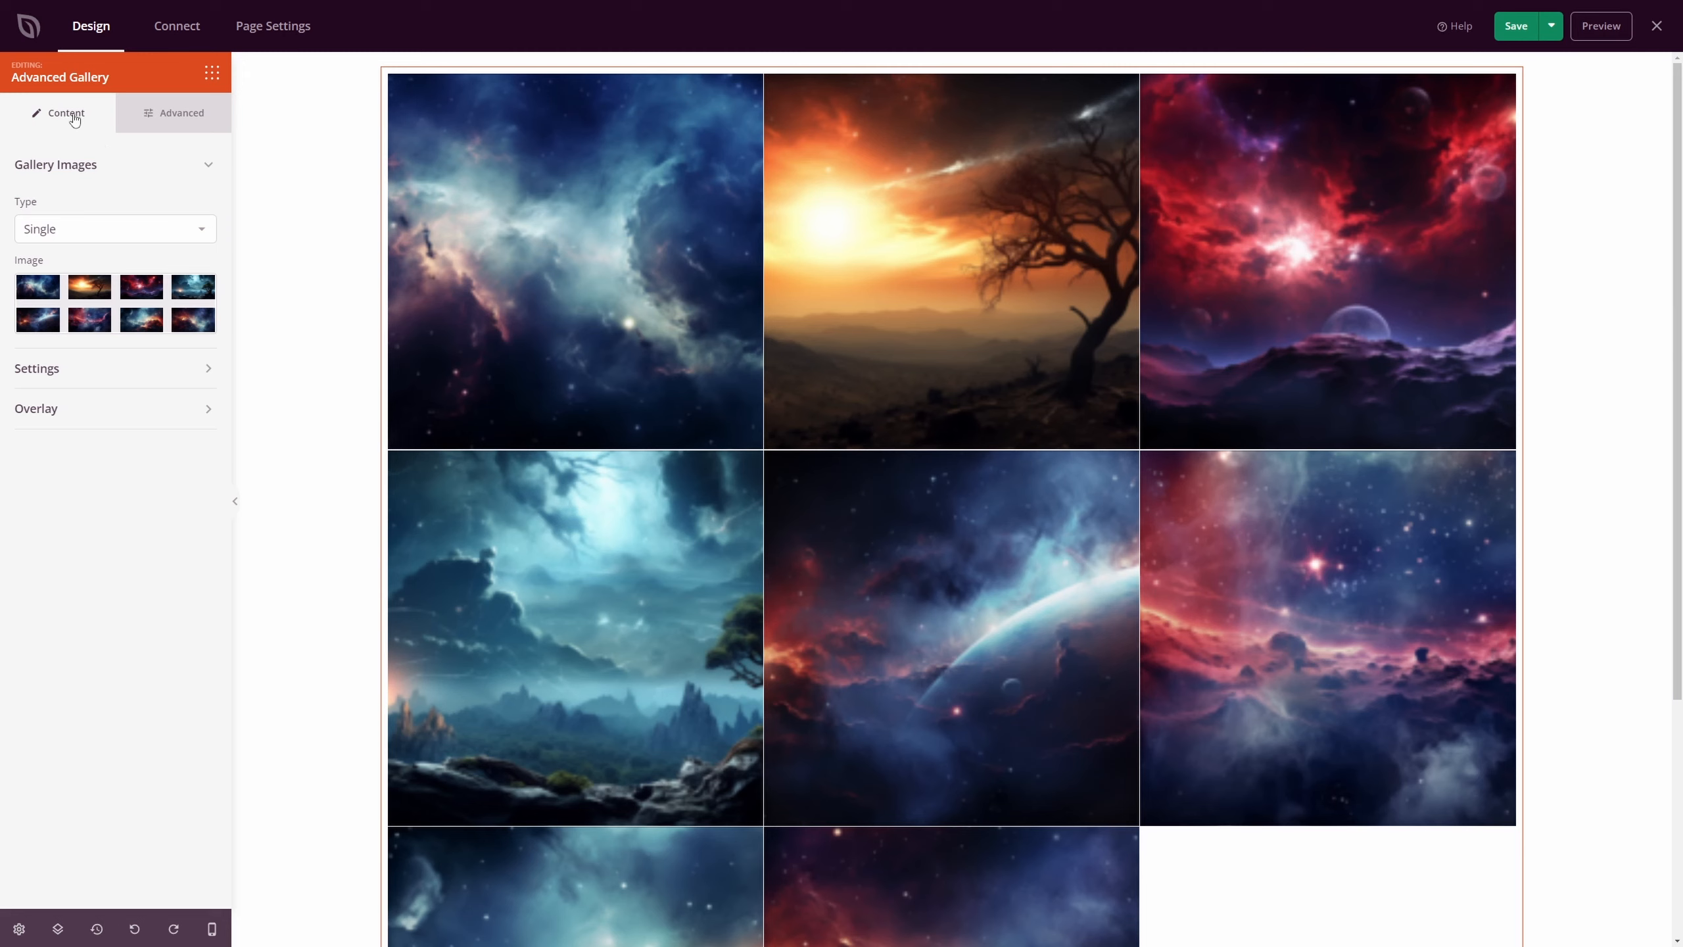
# Try several column counts for the gallery and set it to 4 columns.
pyautogui.click(197, 168)
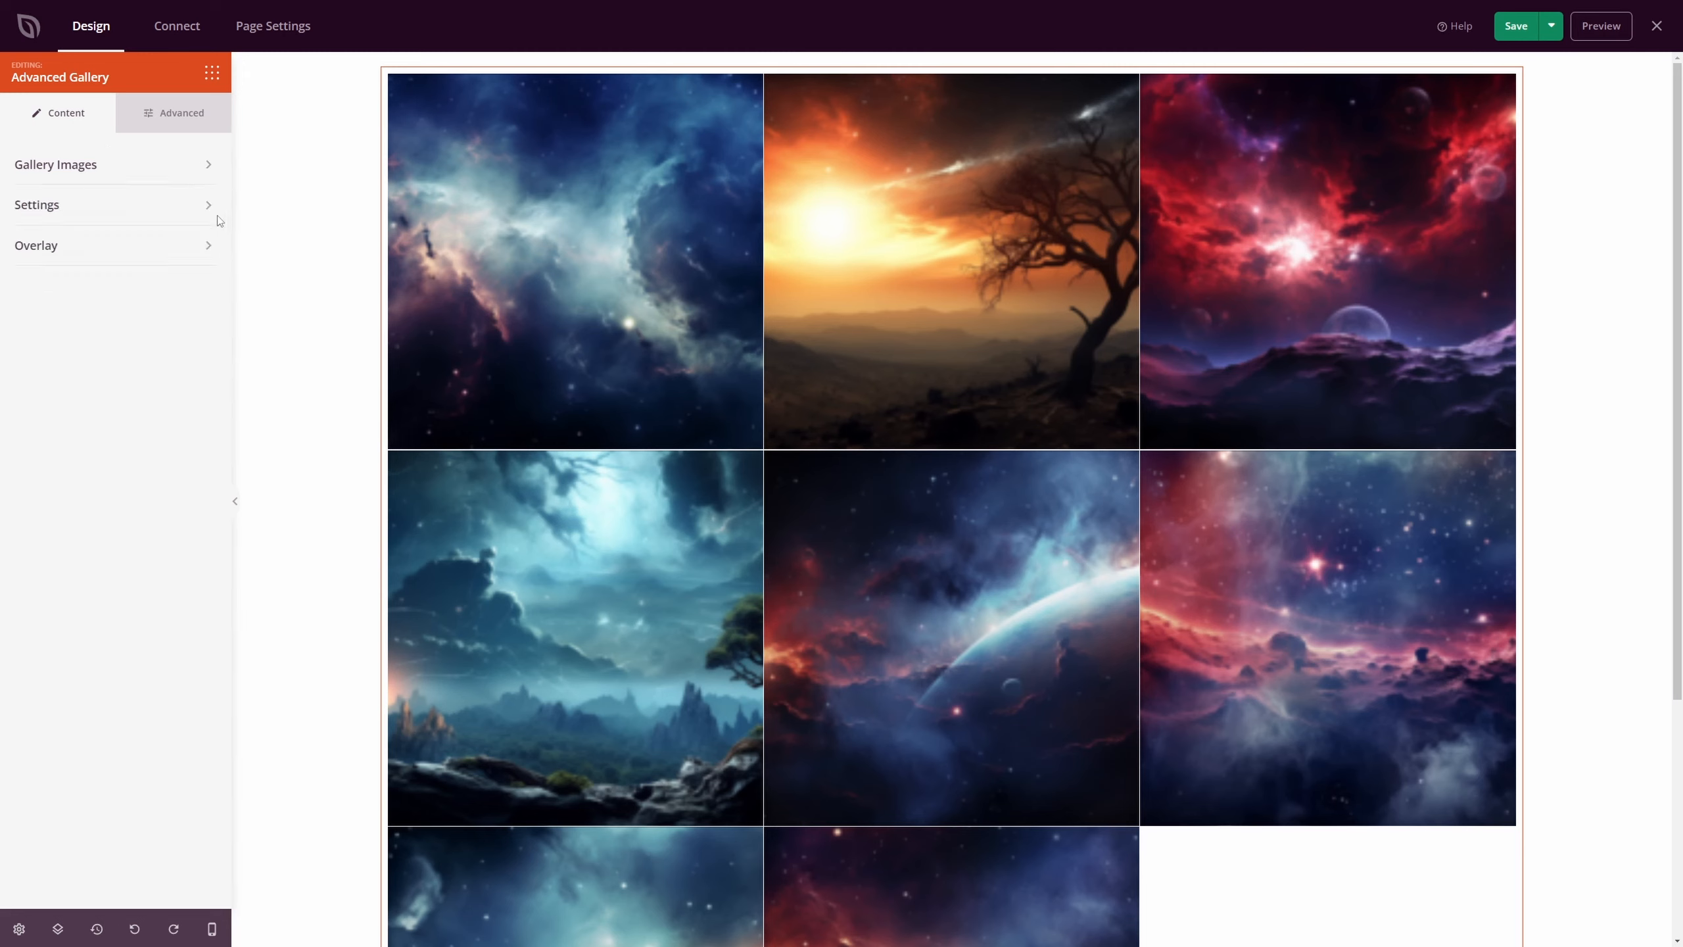
pyautogui.click(81, 211)
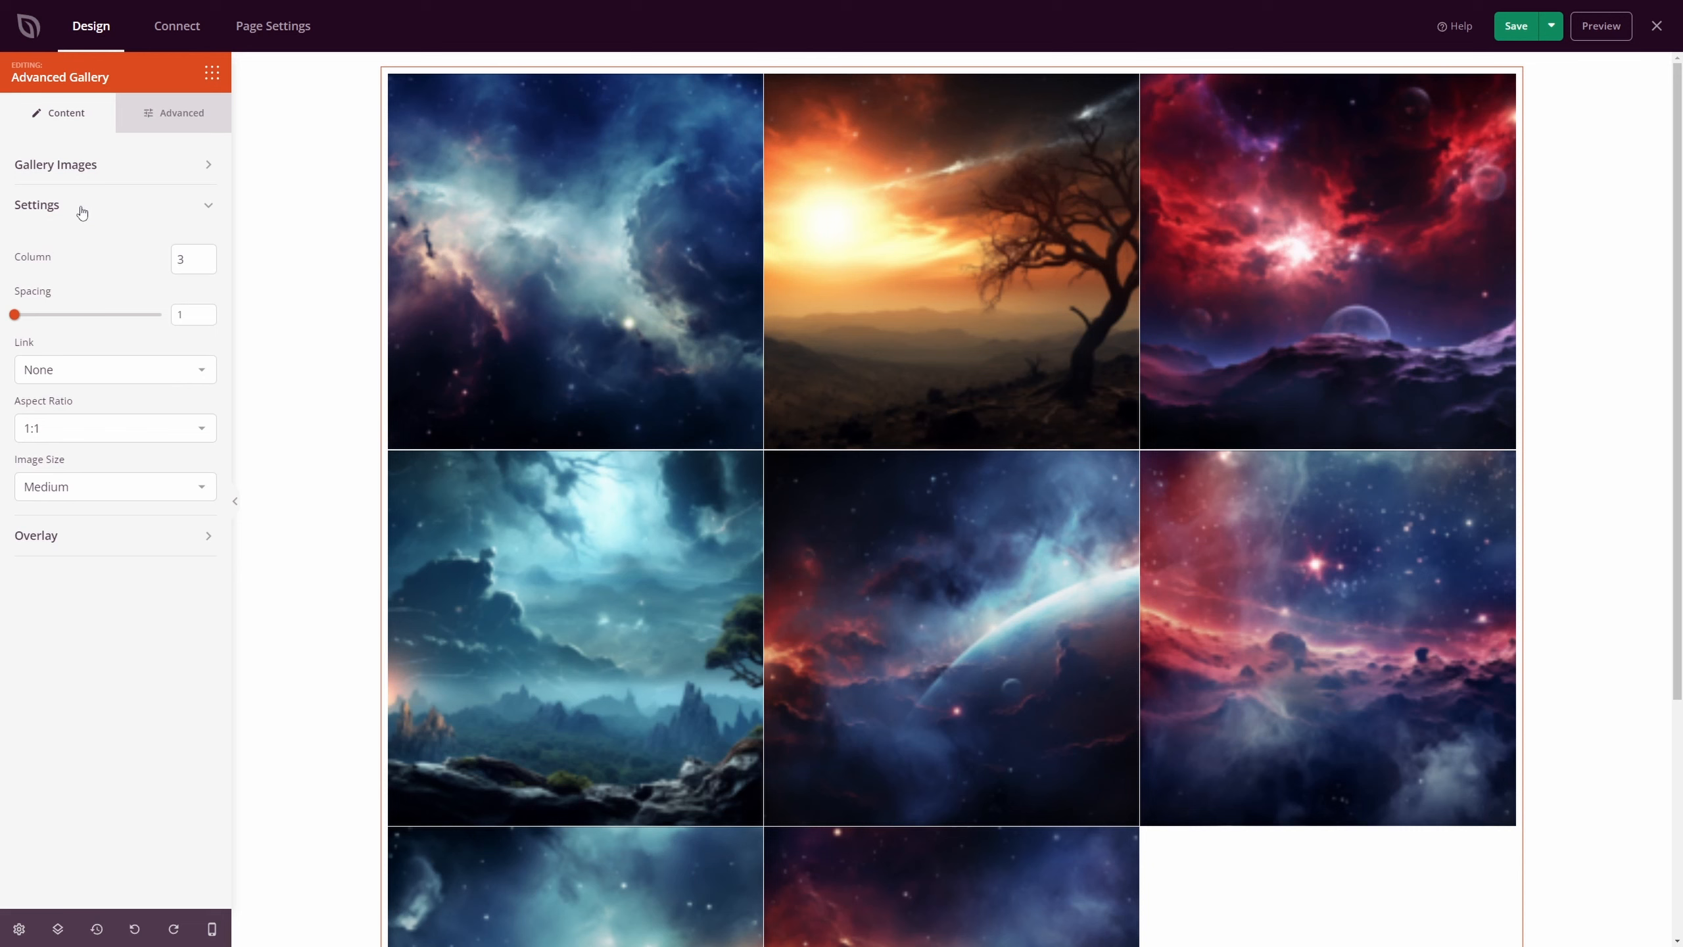
pyautogui.click(205, 255)
pyautogui.click(205, 255)
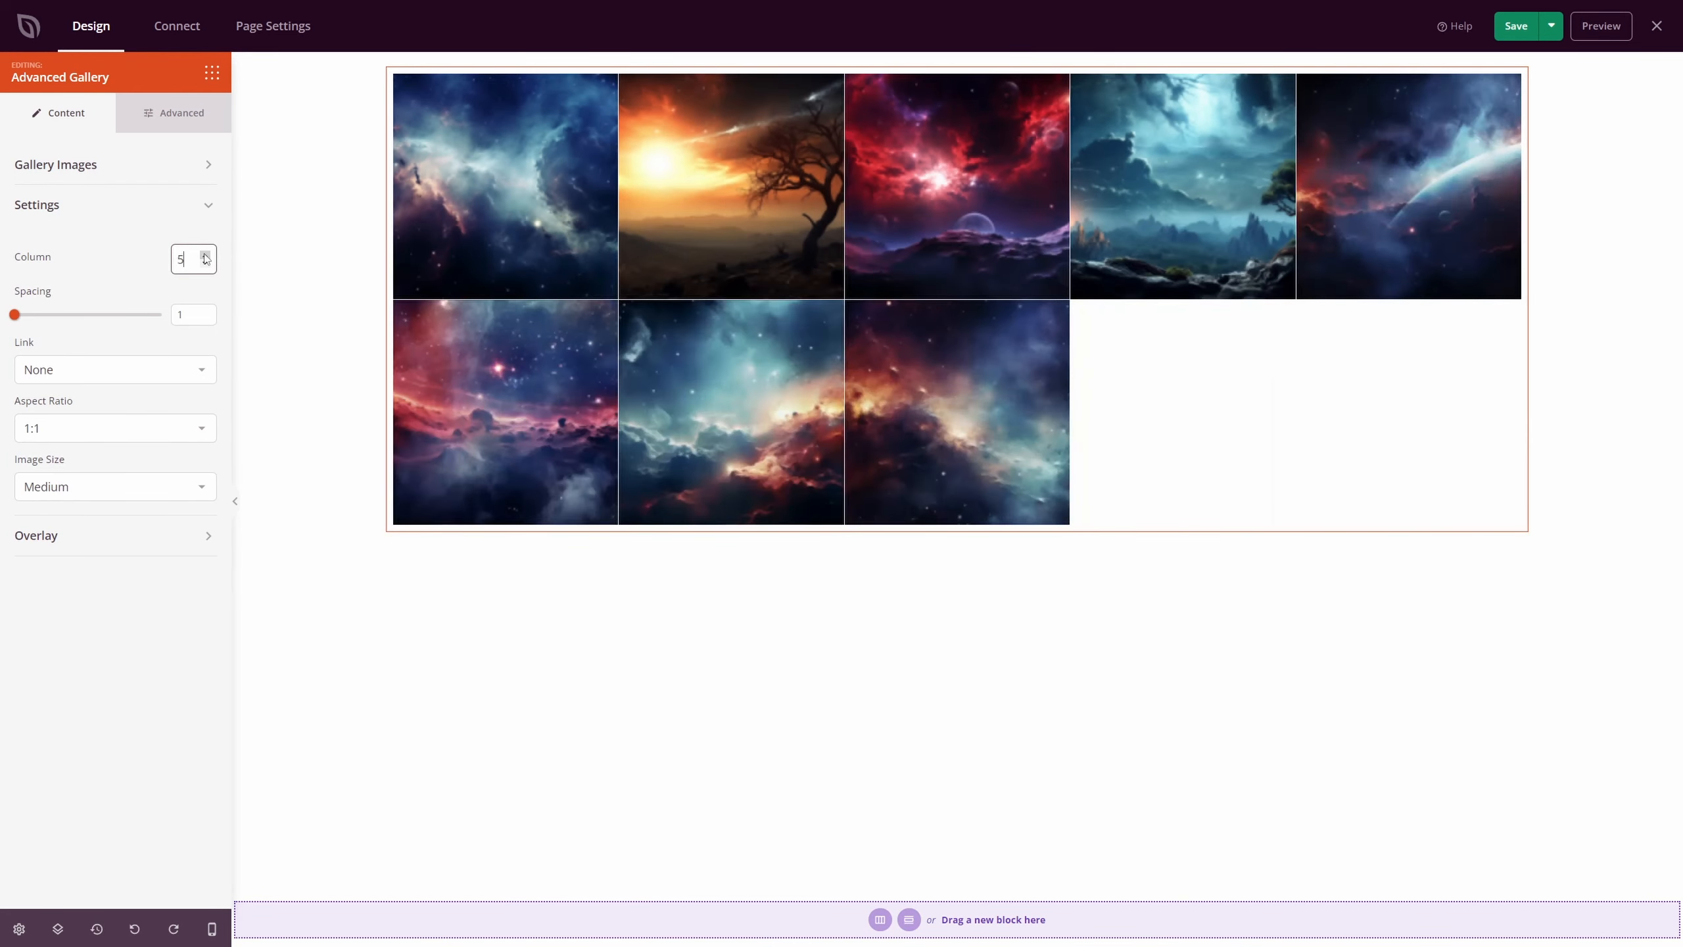
pyautogui.click(205, 255)
pyautogui.click(205, 255)
pyautogui.click(205, 255)
pyautogui.click(205, 264)
pyautogui.click(206, 264)
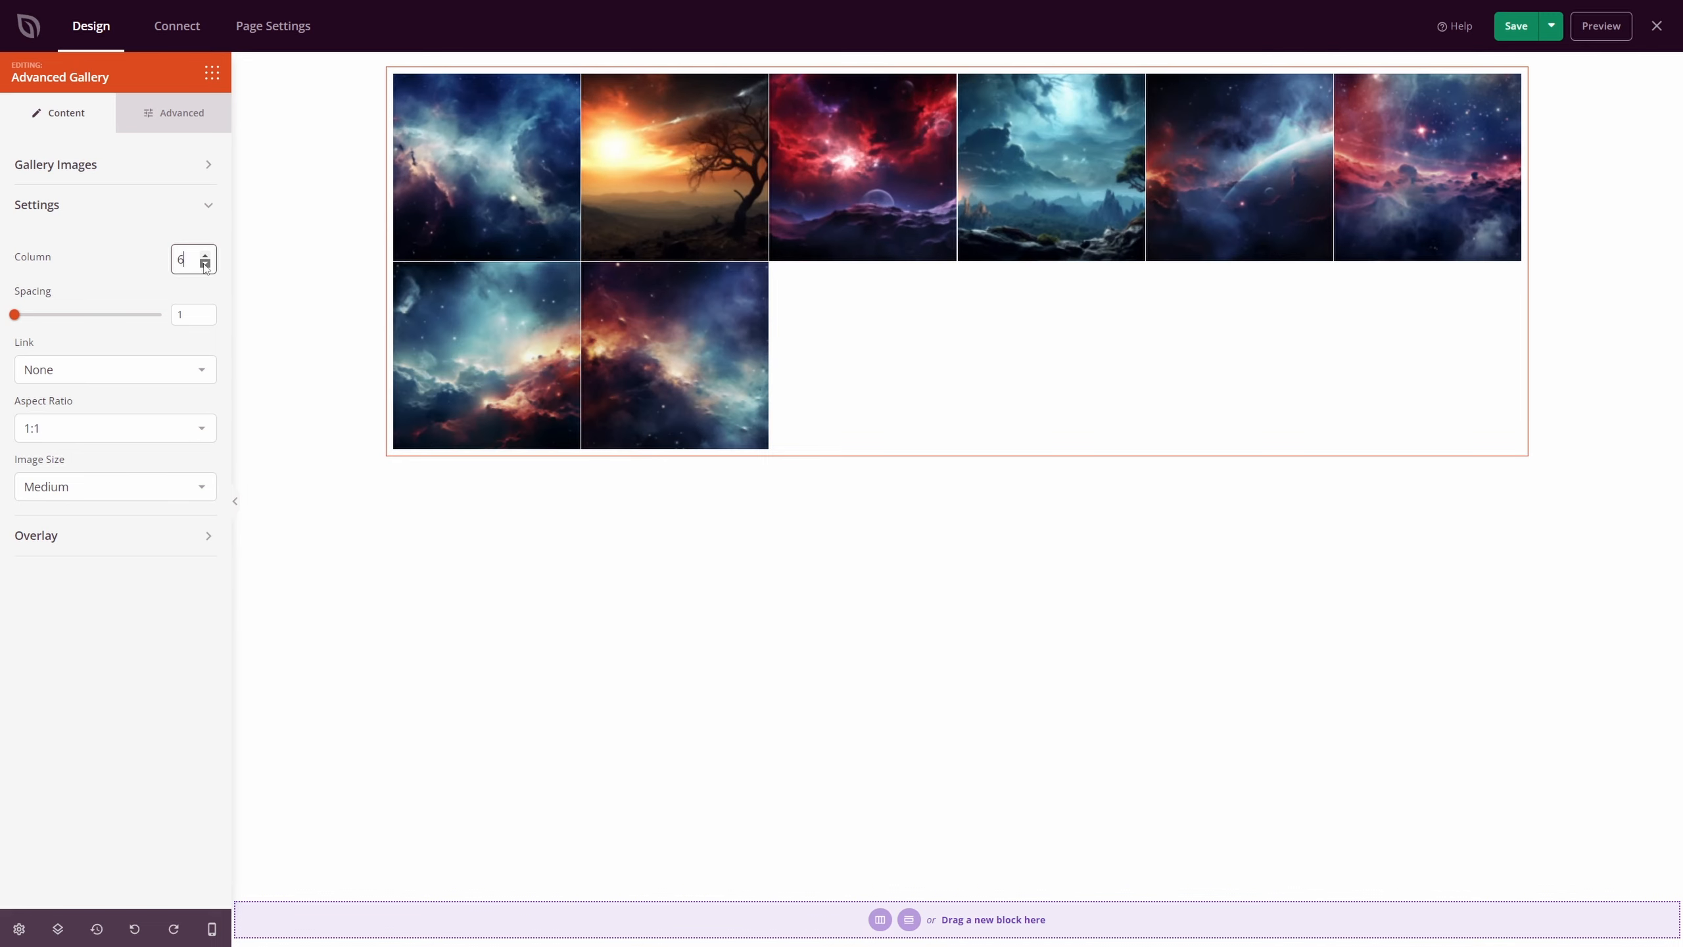
pyautogui.click(205, 264)
pyautogui.click(206, 264)
pyautogui.click(205, 264)
pyautogui.click(205, 264)
pyautogui.click(205, 255)
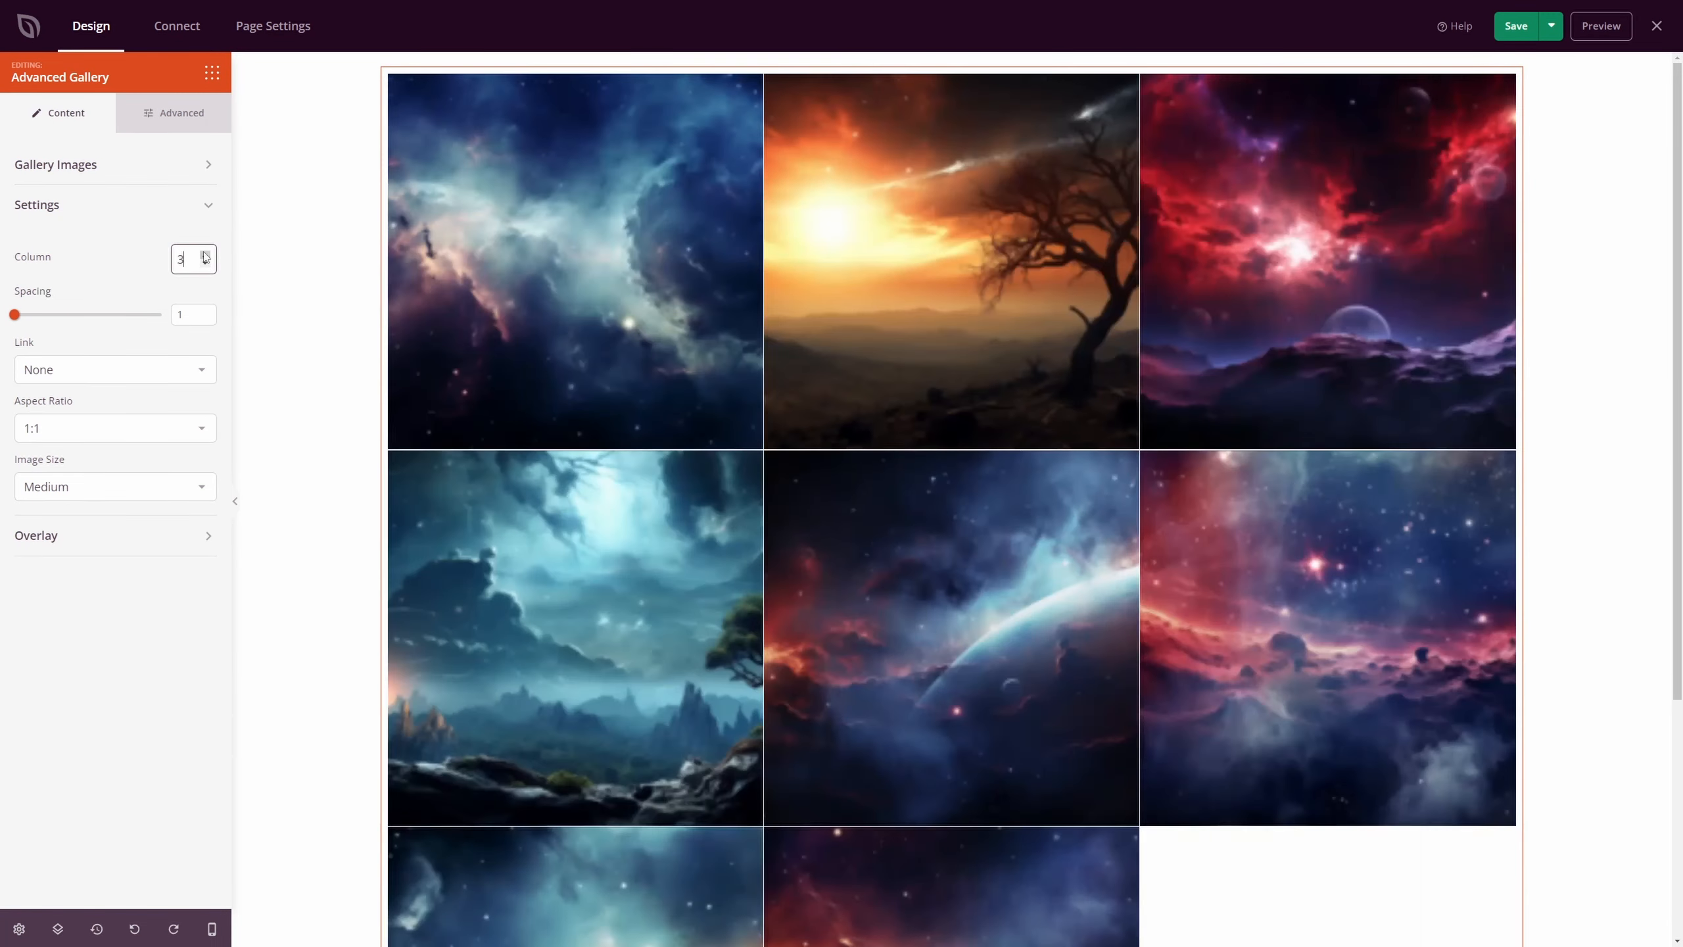
pyautogui.click(205, 255)
pyautogui.click(205, 255)
pyautogui.click(205, 264)
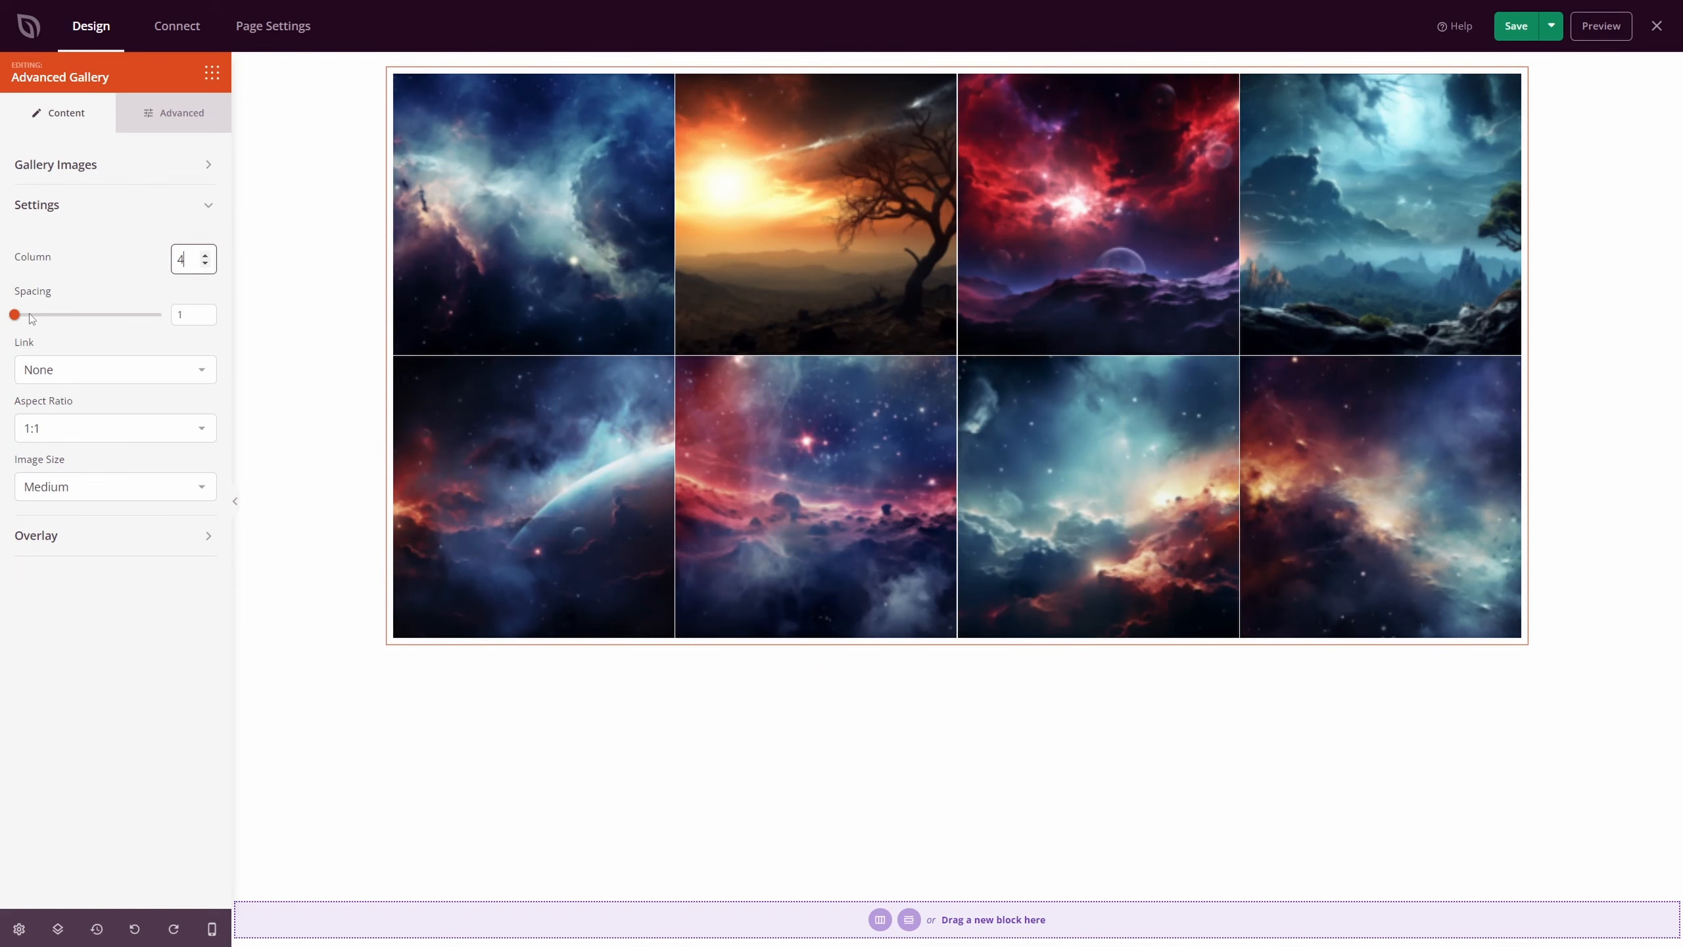
# Configure the gallery images with a spacing of 30, a 16:9 aspect ratio and the Large image size.
pyautogui.moveTo(14, 316); pyautogui.dragTo(189, 303)
pyautogui.click(101, 428)
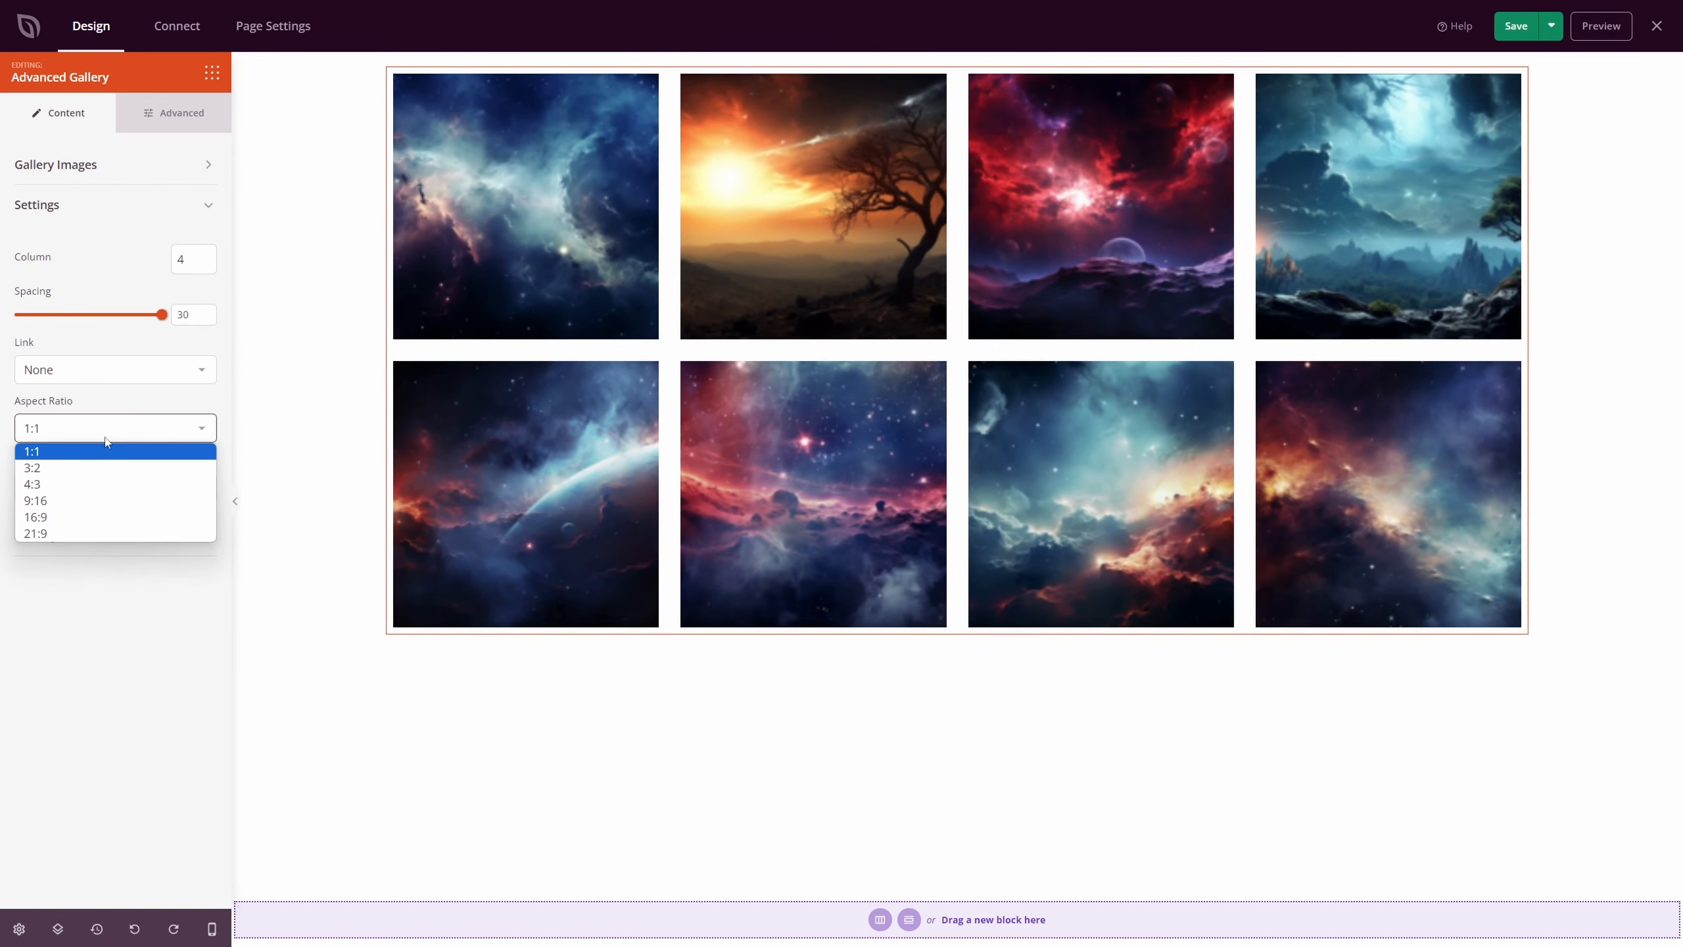
pyautogui.click(69, 520)
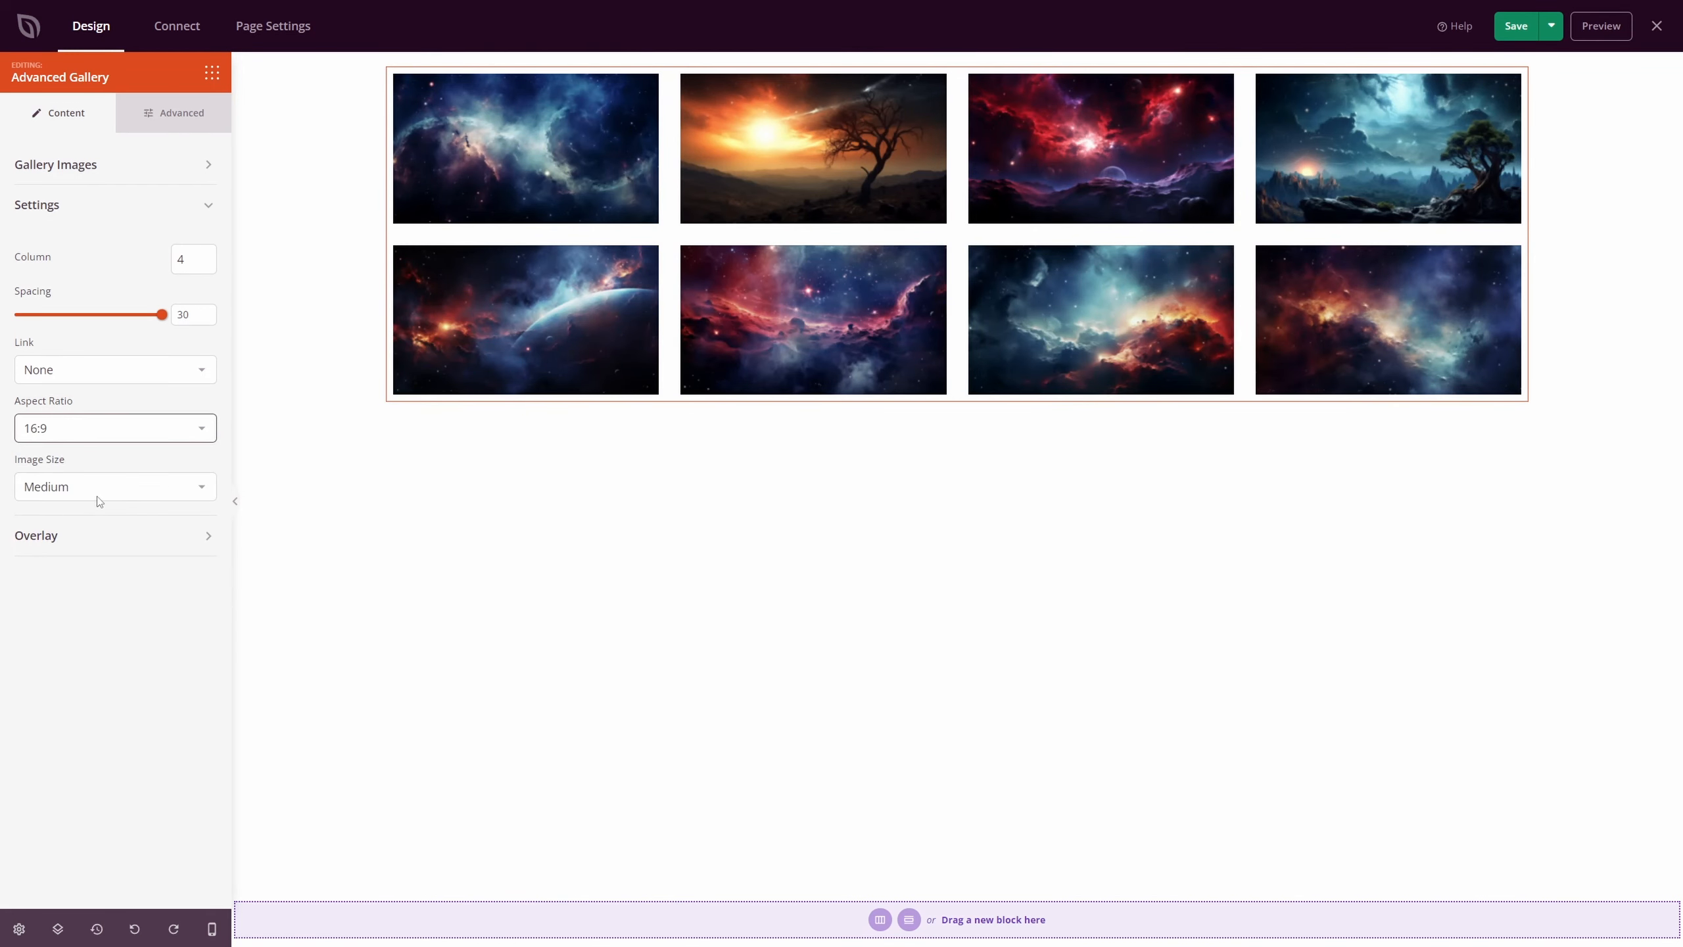
pyautogui.click(117, 494)
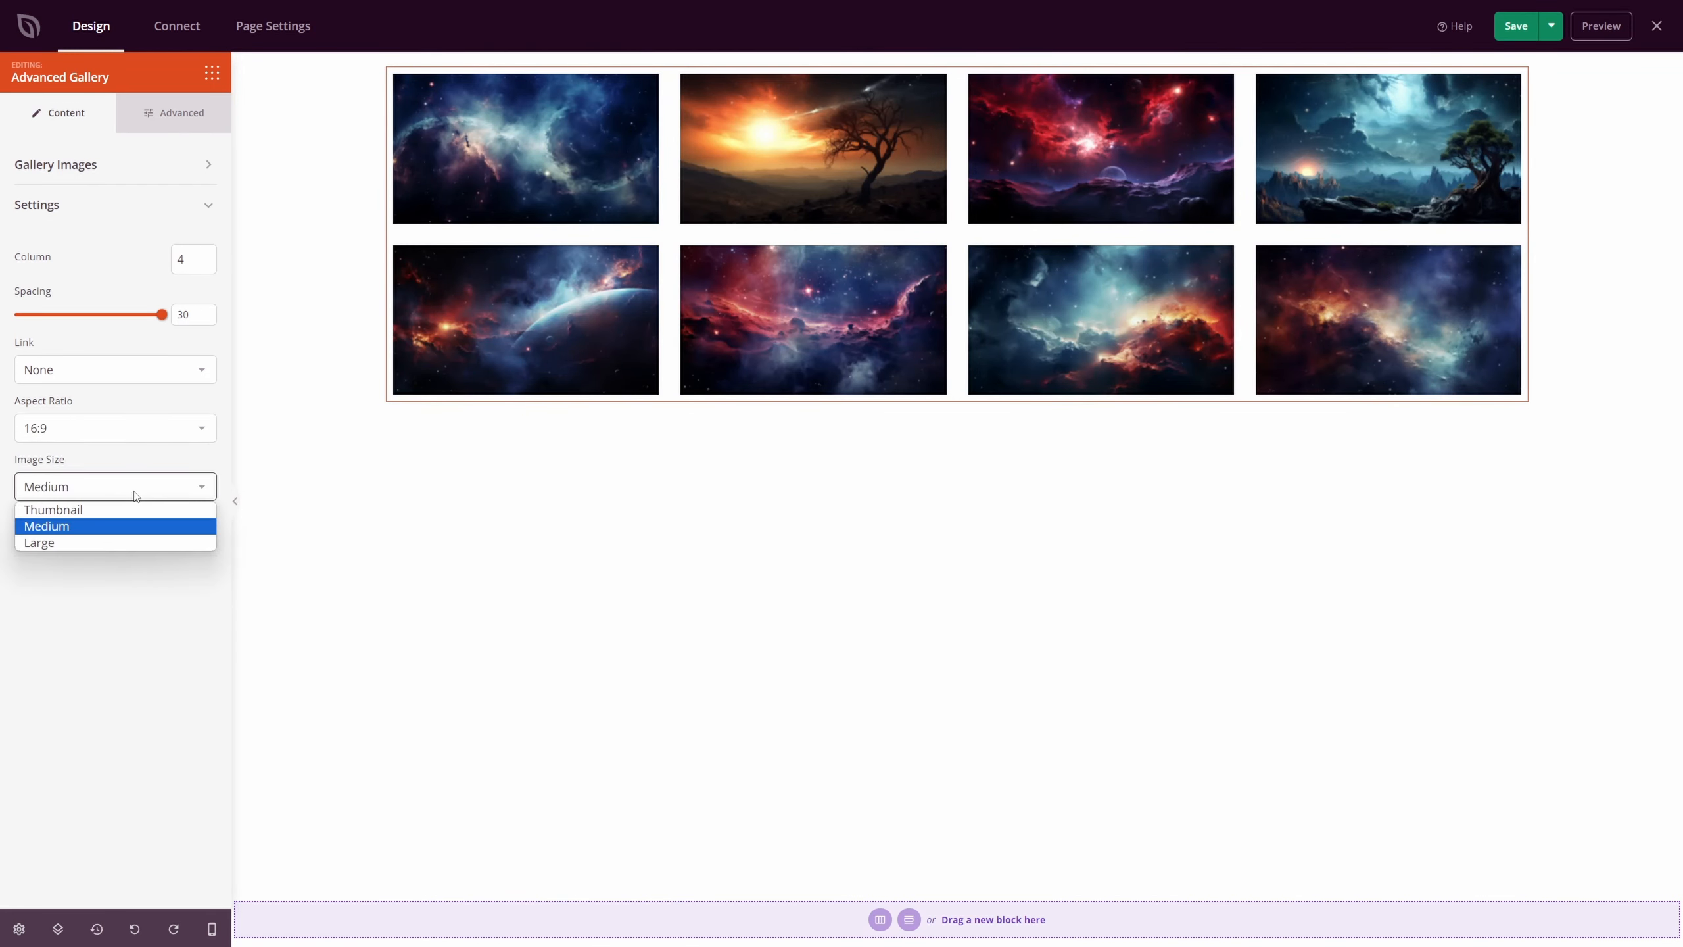
pyautogui.click(39, 543)
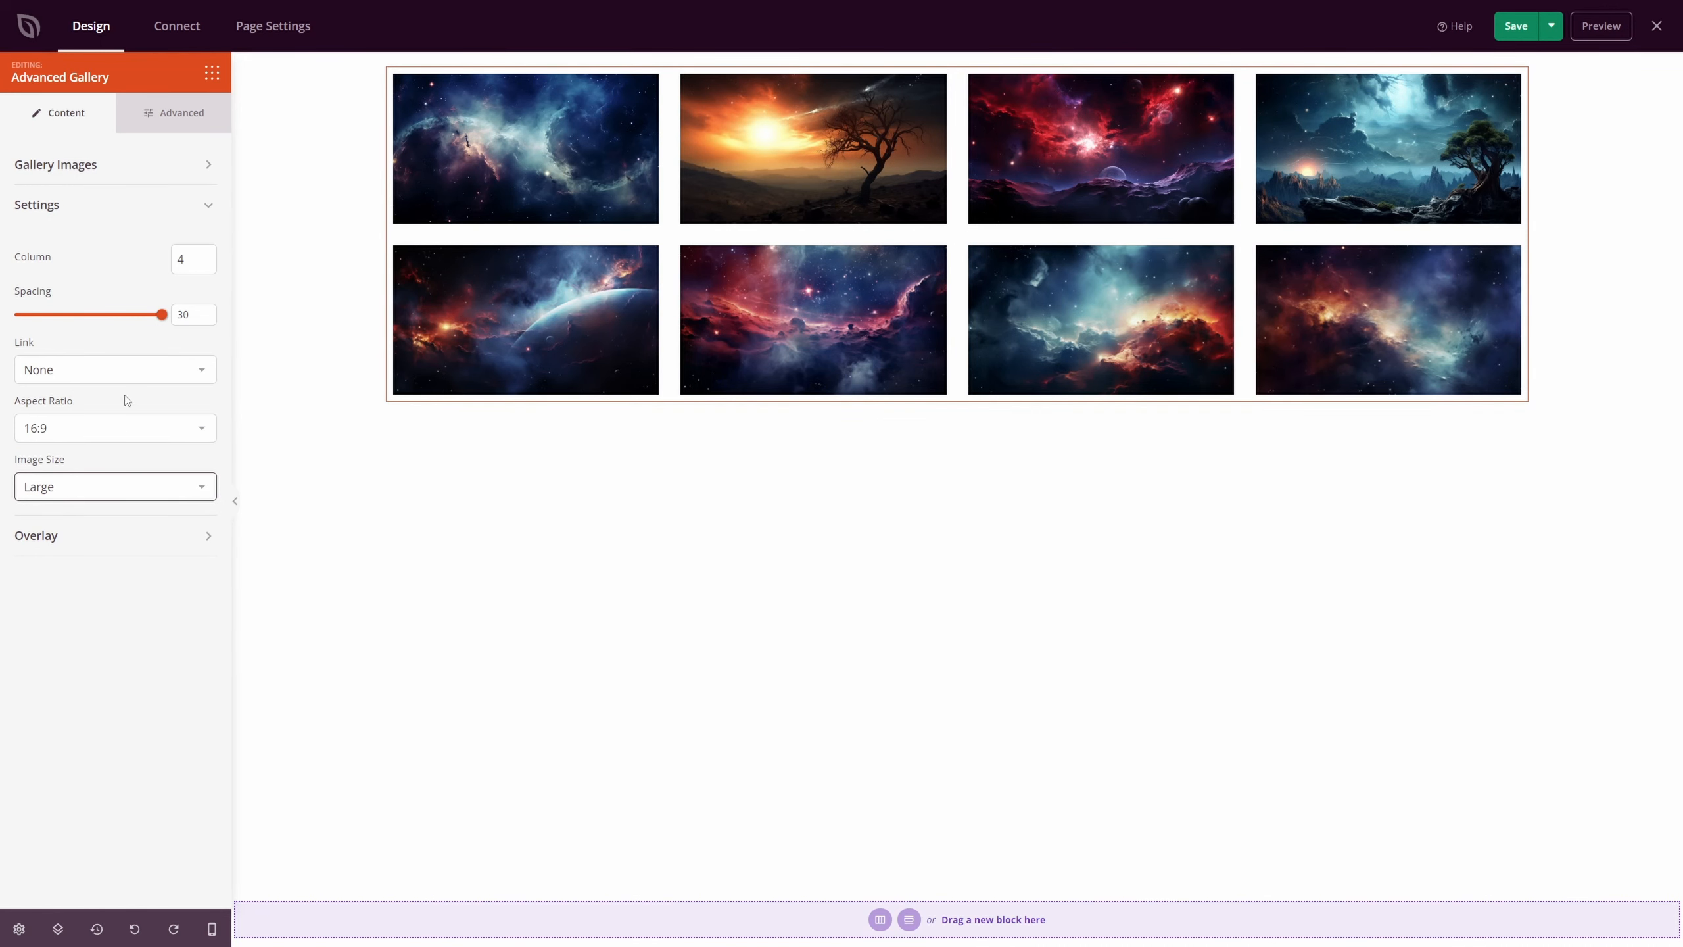
pyautogui.click(138, 214)
pyautogui.click(86, 251)
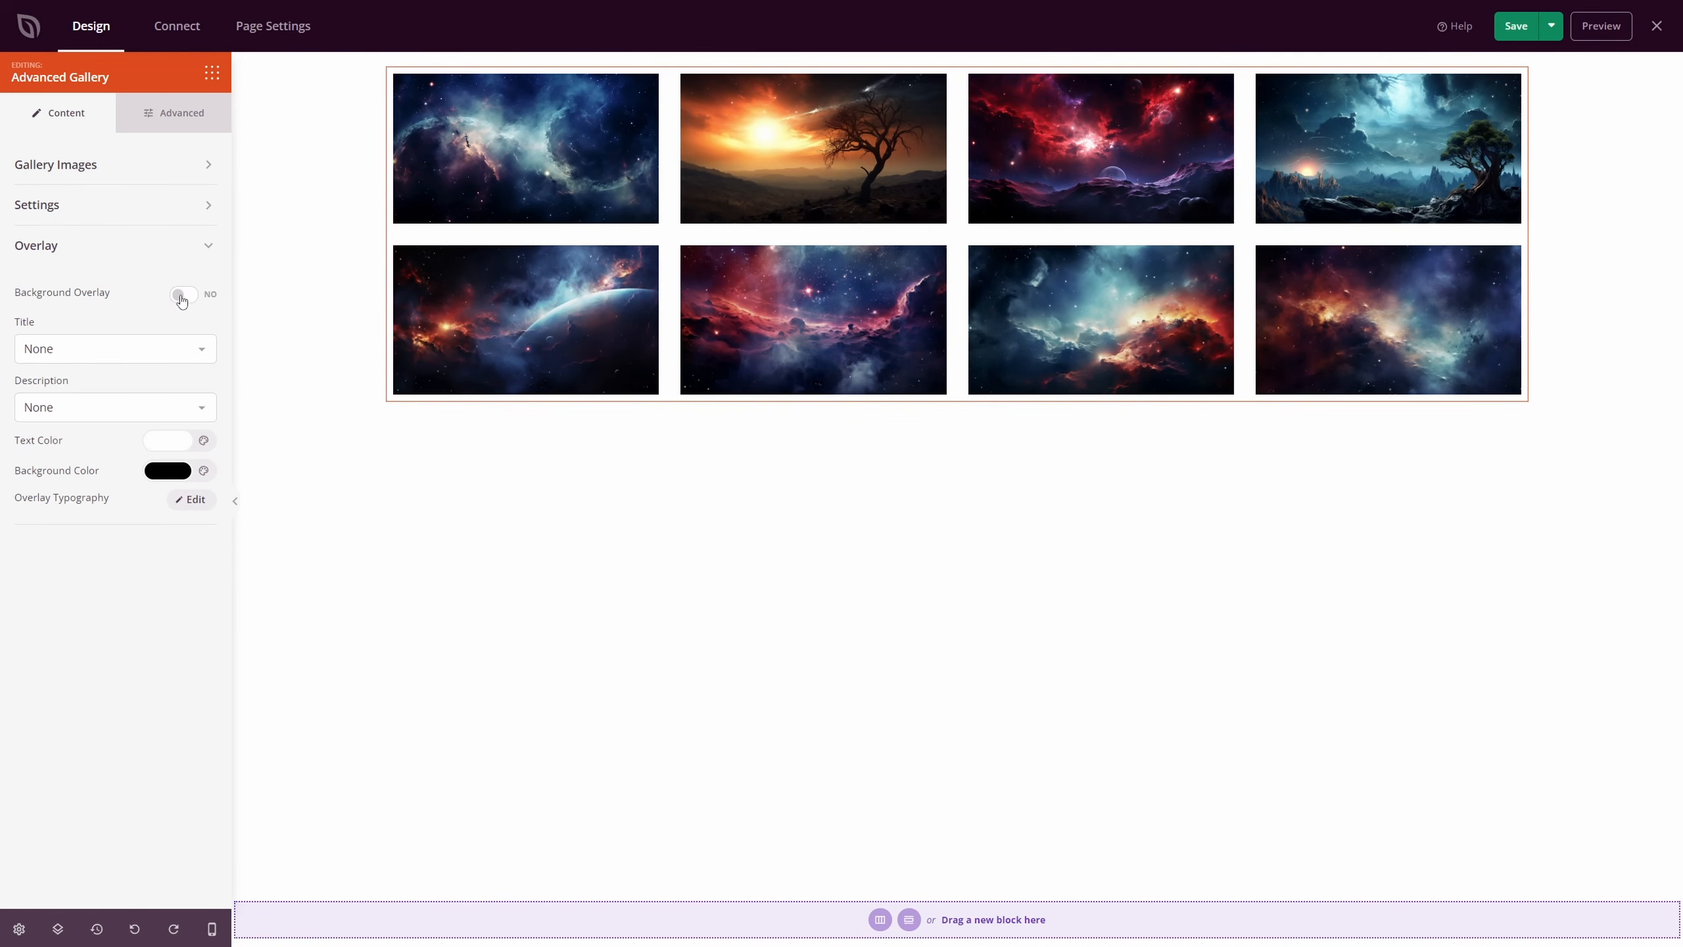
pyautogui.click(199, 247)
# Apply the Bottom Drop Shadow style to the gallery images.
pyautogui.click(182, 122)
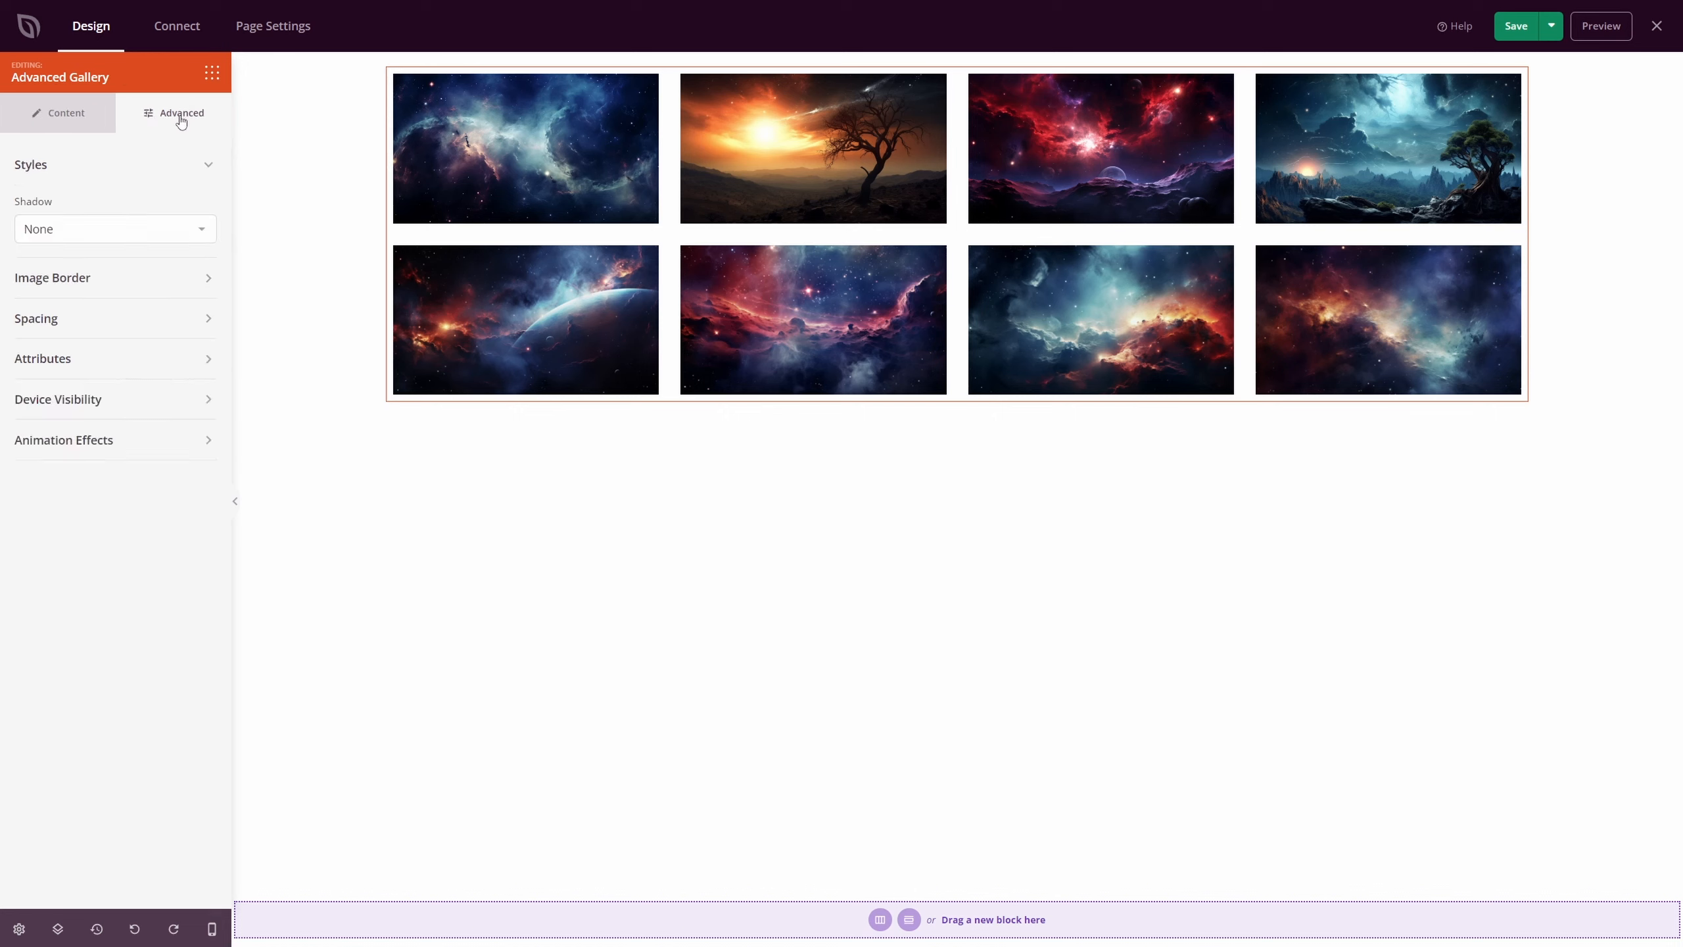
pyautogui.click(76, 235)
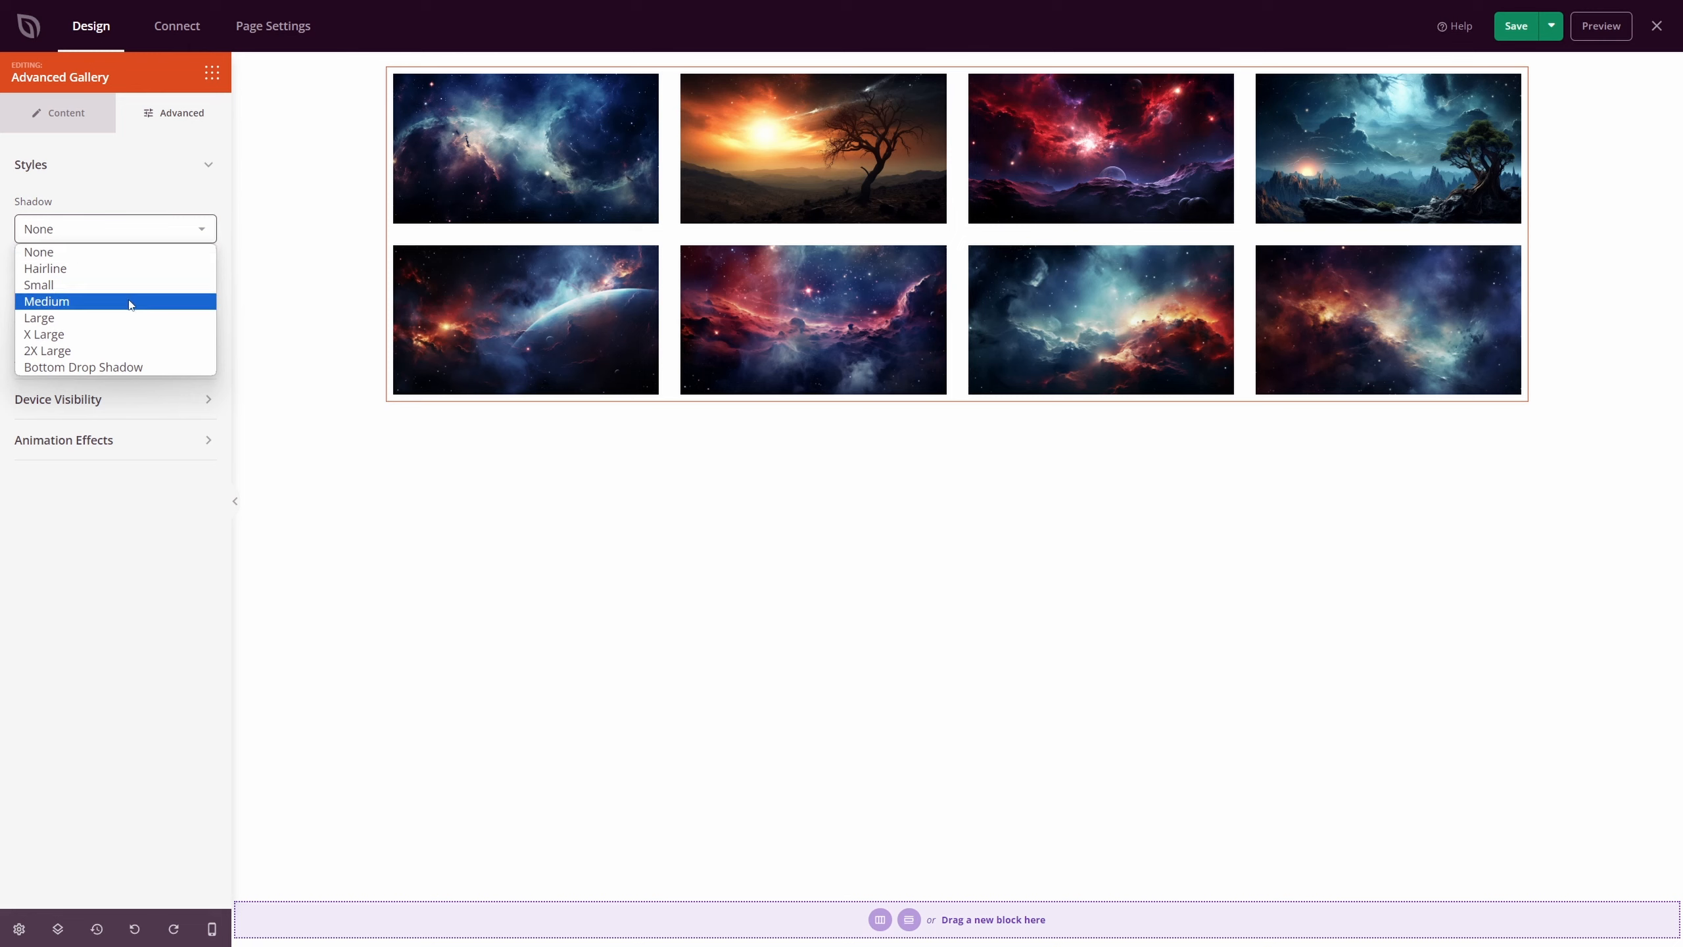
pyautogui.click(108, 368)
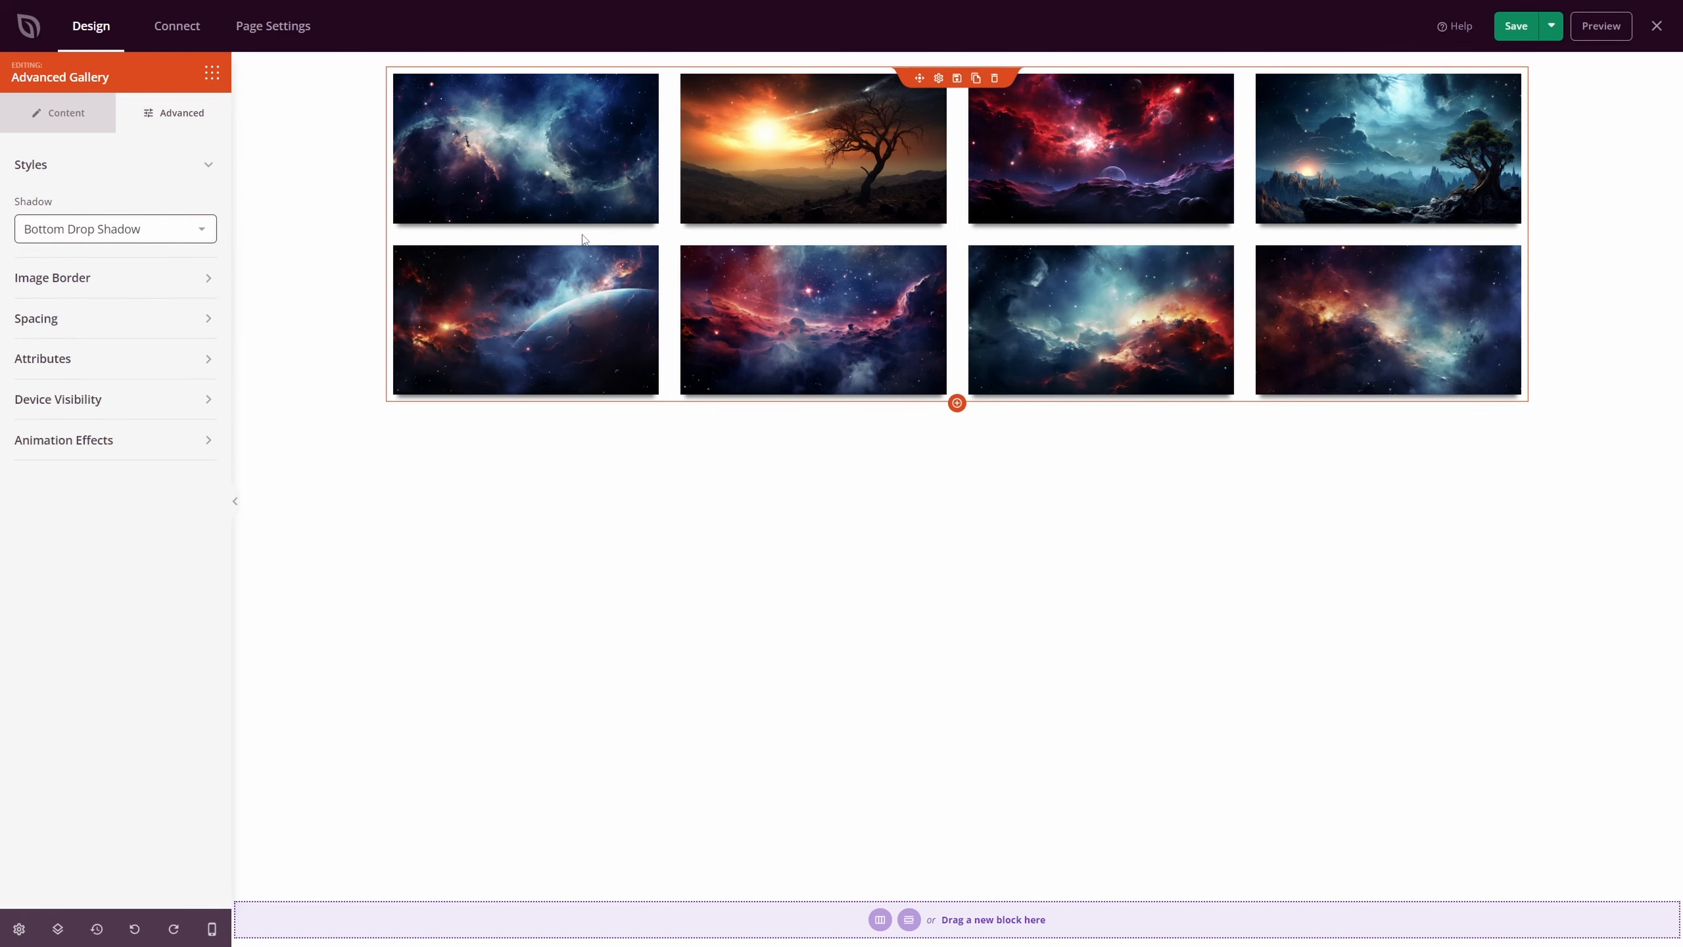
# Set the gallery's image border to 10 with a solid white line 1 wide on all four sides.
pyautogui.click(112, 211)
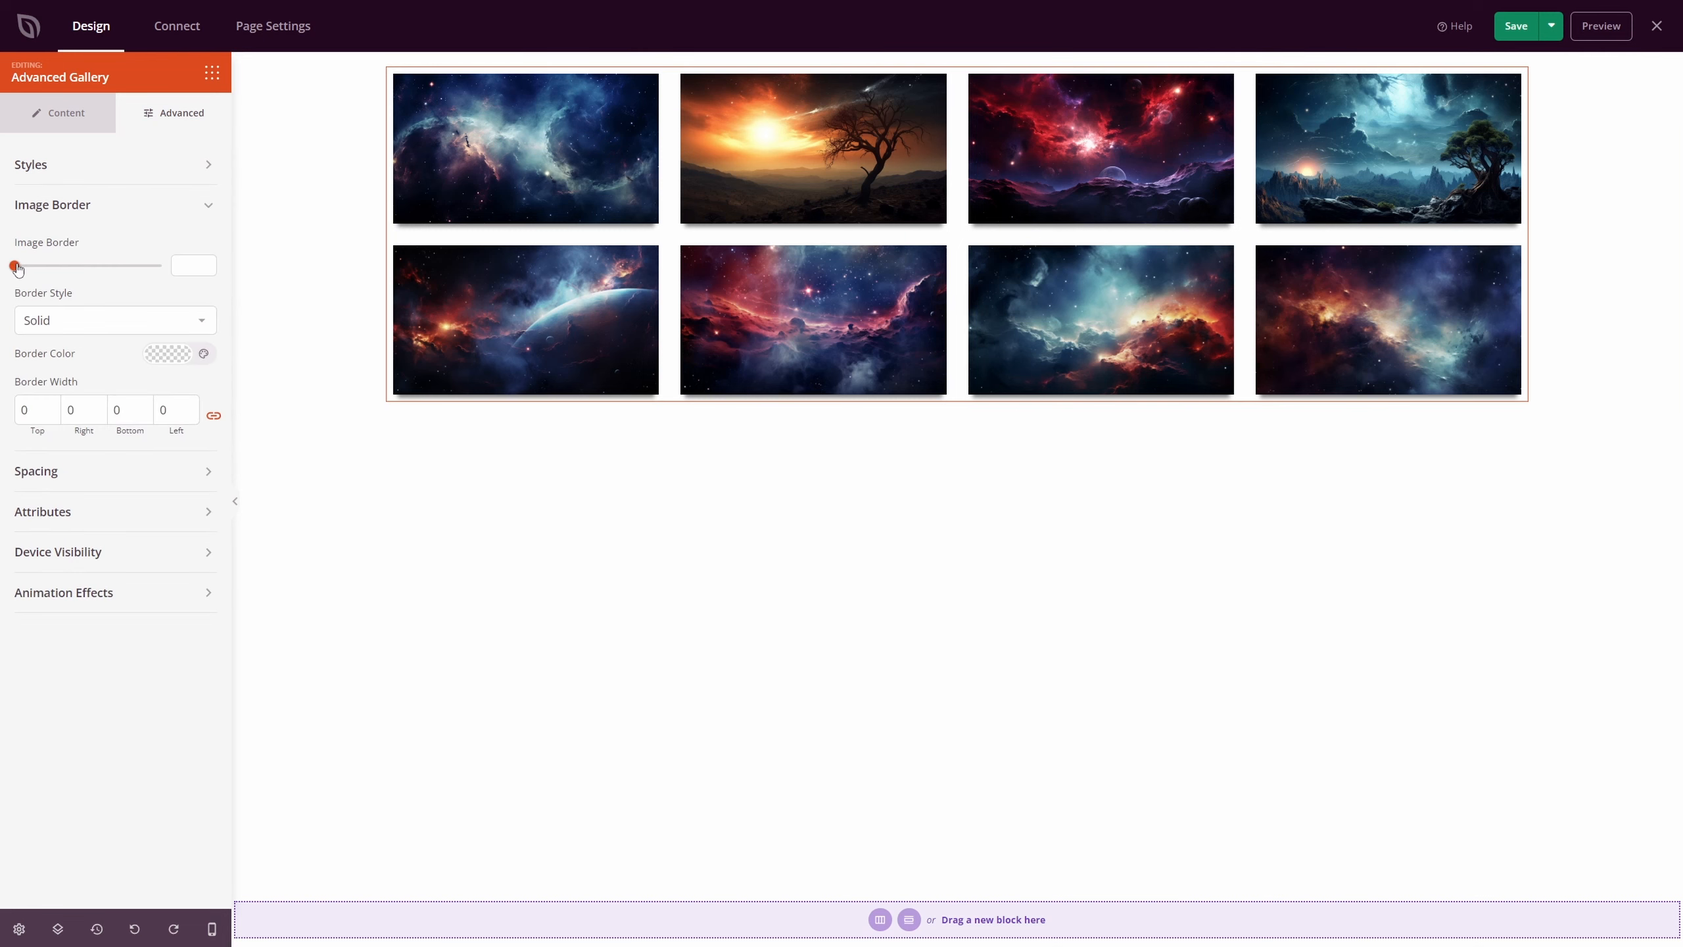
pyautogui.moveTo(17, 267); pyautogui.dragTo(32, 270)
pyautogui.click(40, 416)
pyautogui.write('1')
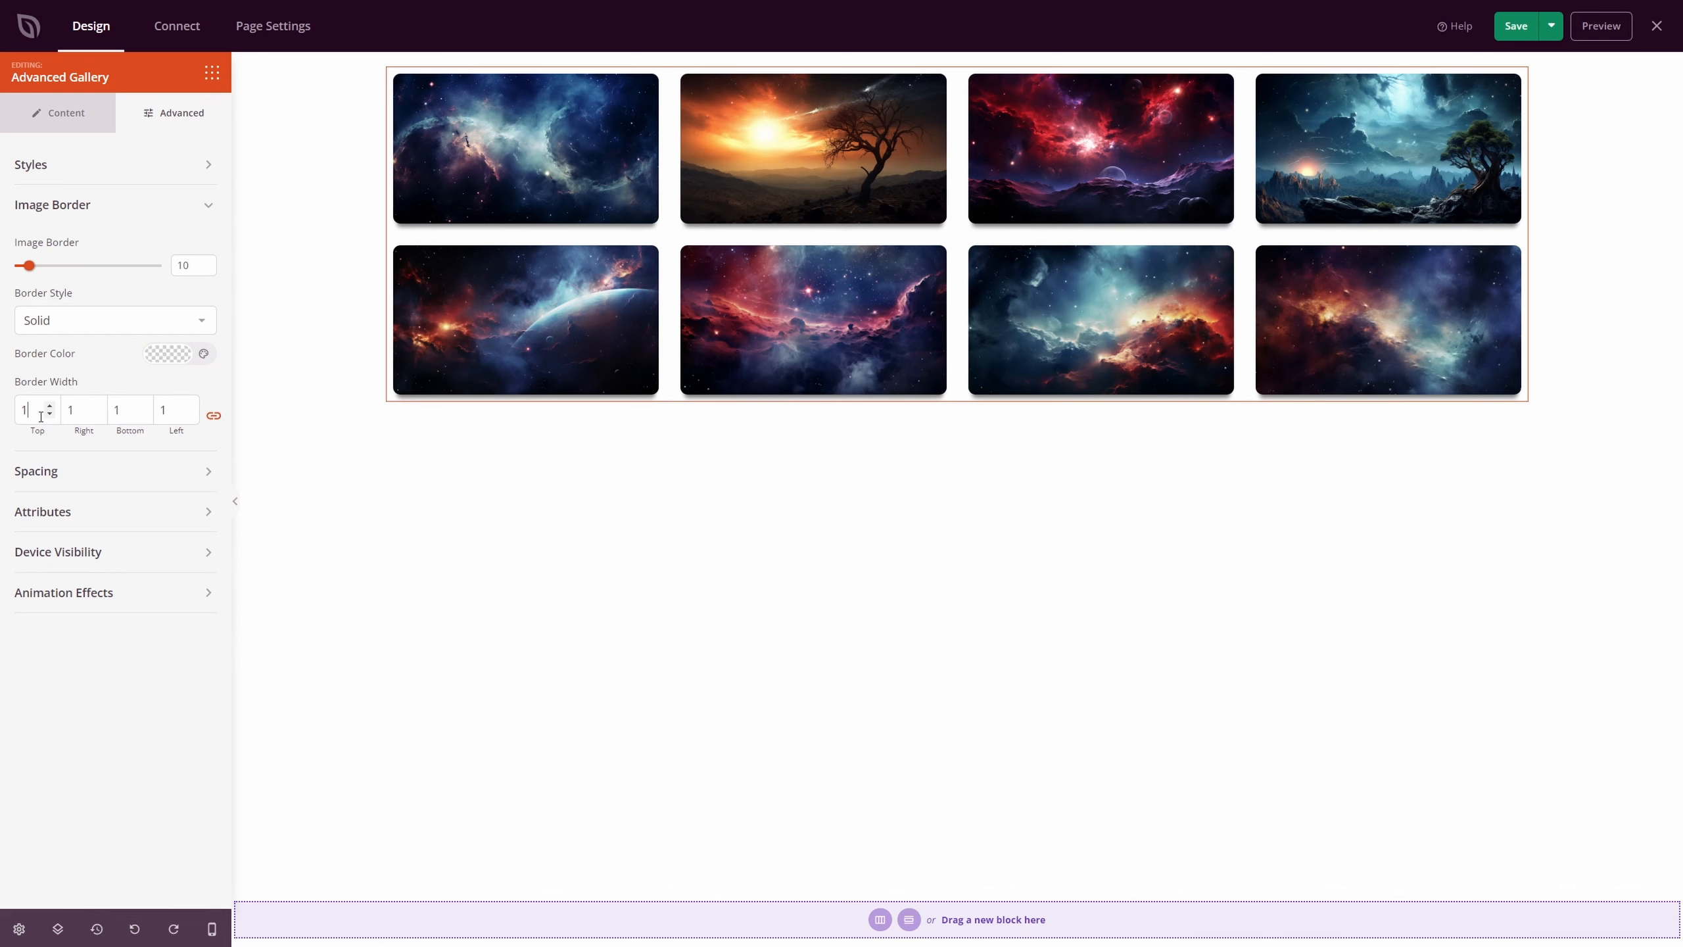
pyautogui.click(167, 355)
pyautogui.click(139, 669)
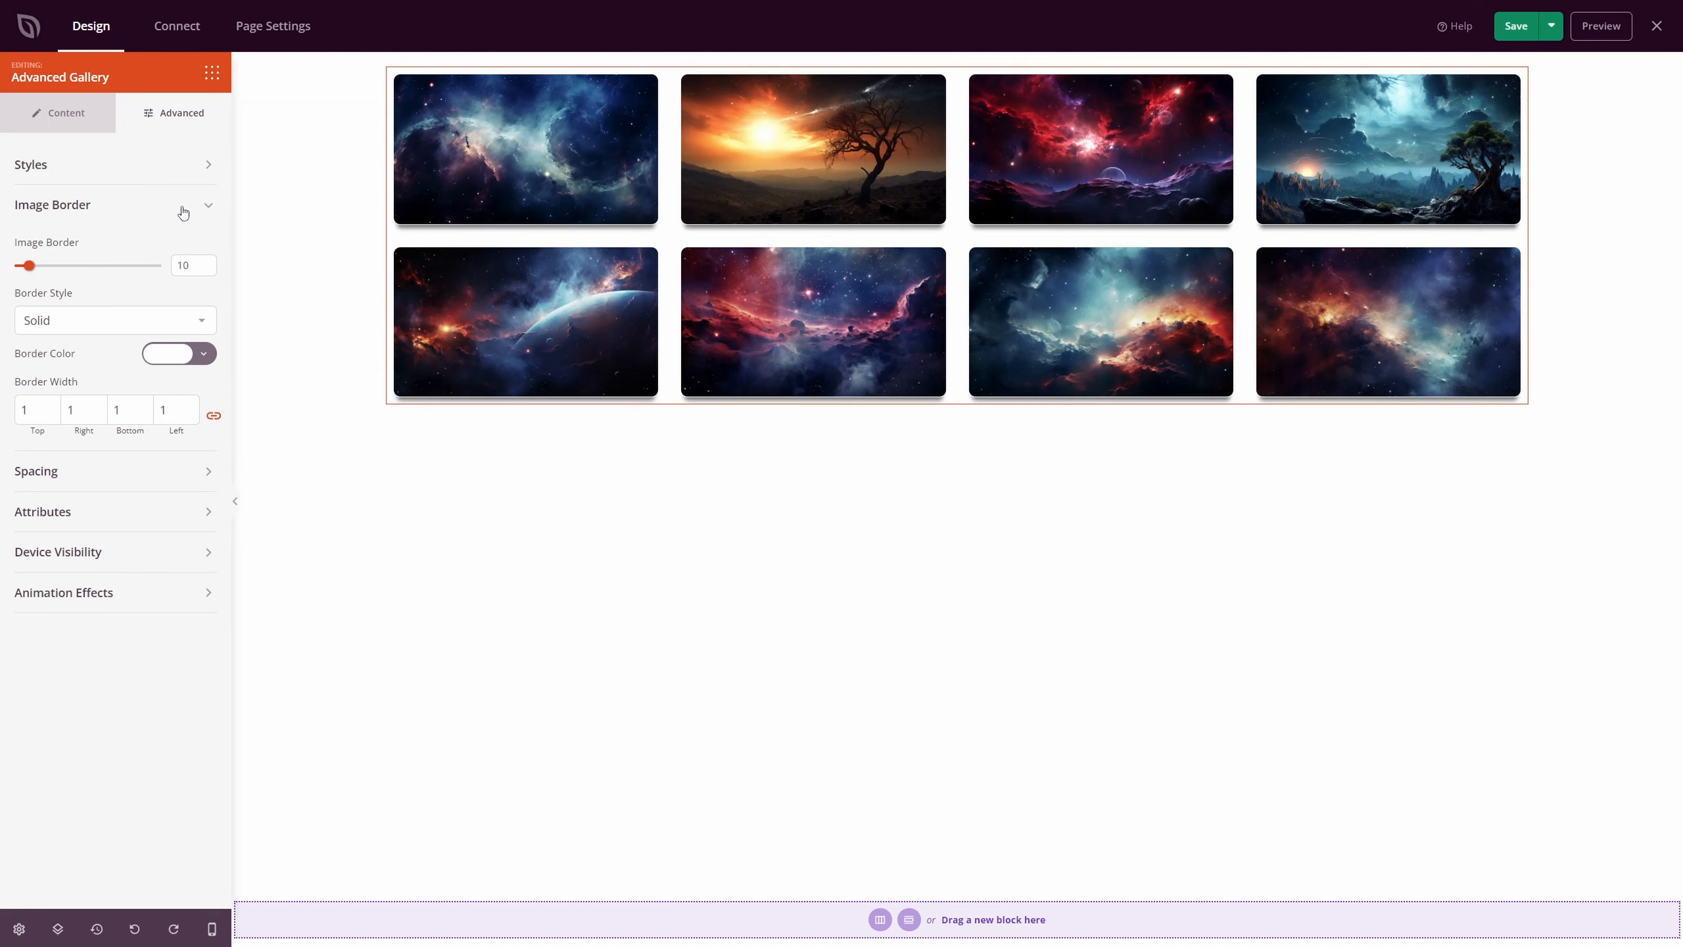
pyautogui.click(171, 208)
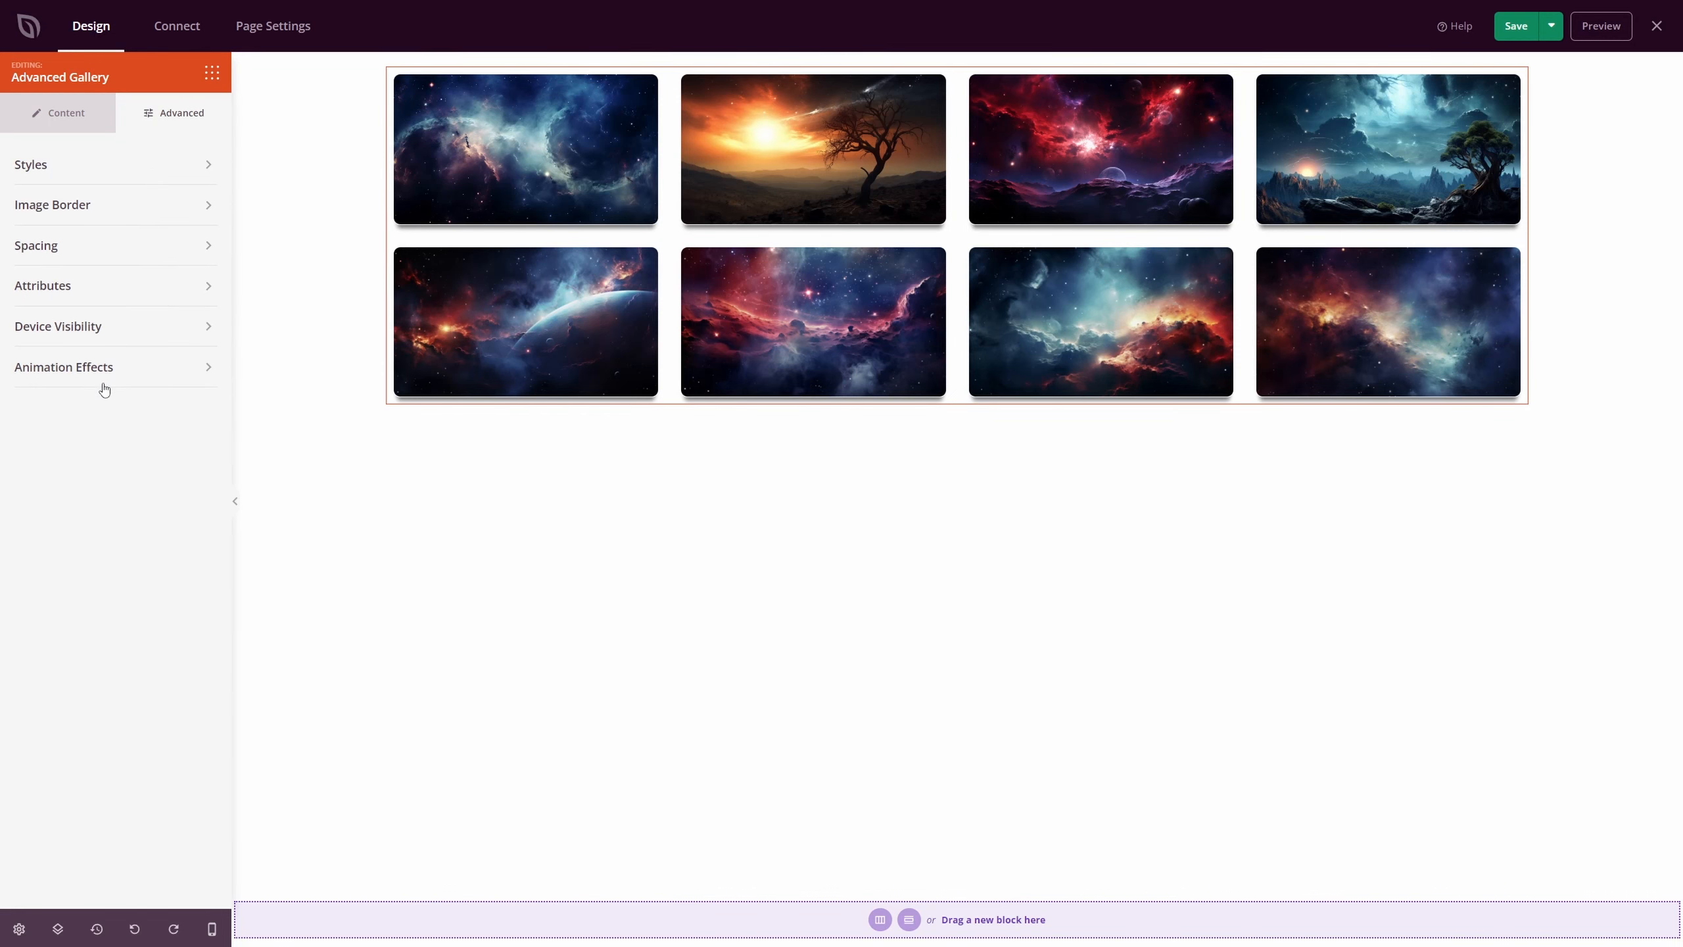
pyautogui.click(80, 370)
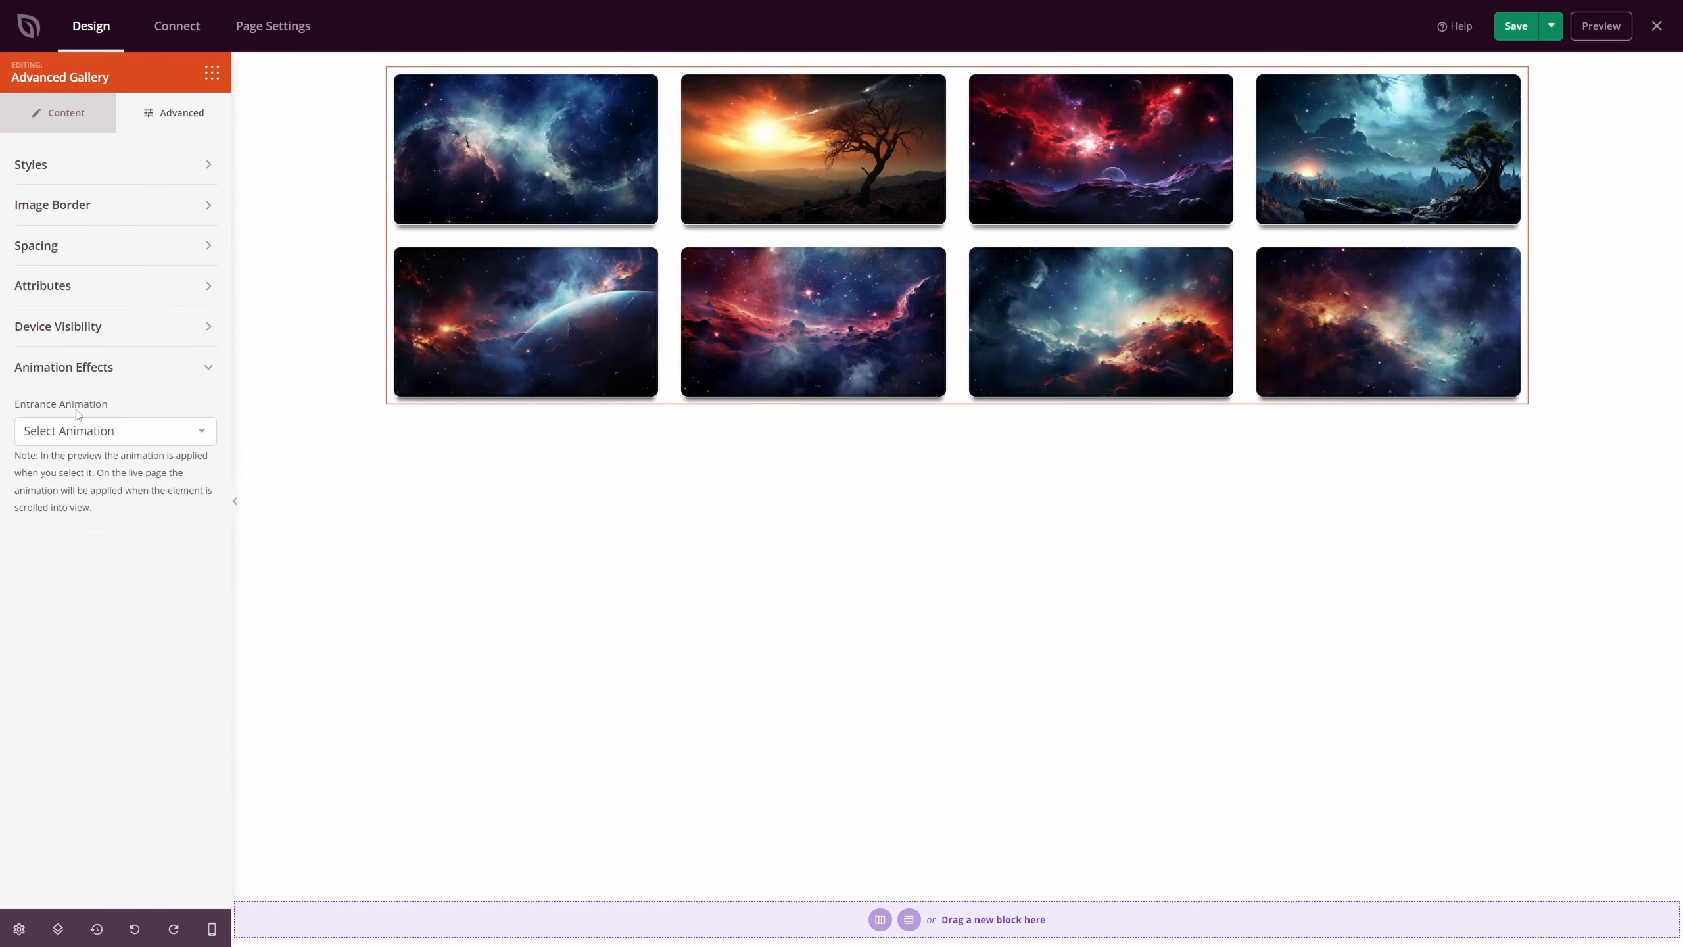
pyautogui.click(98, 443)
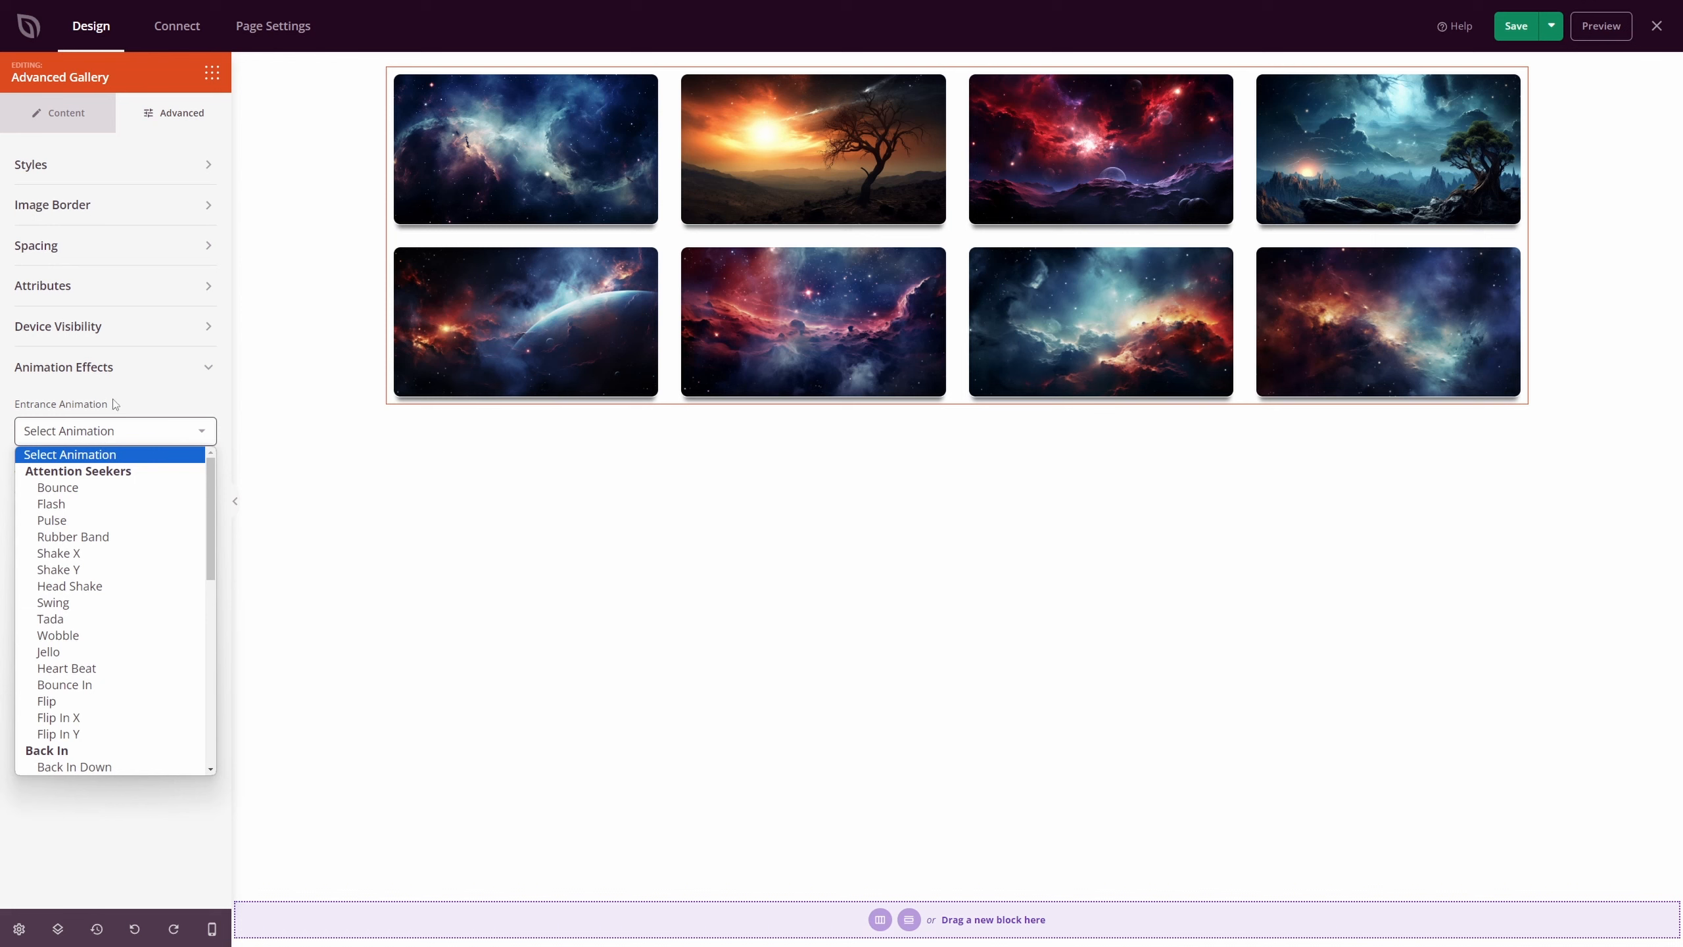
pyautogui.click(113, 404)
pyautogui.click(162, 375)
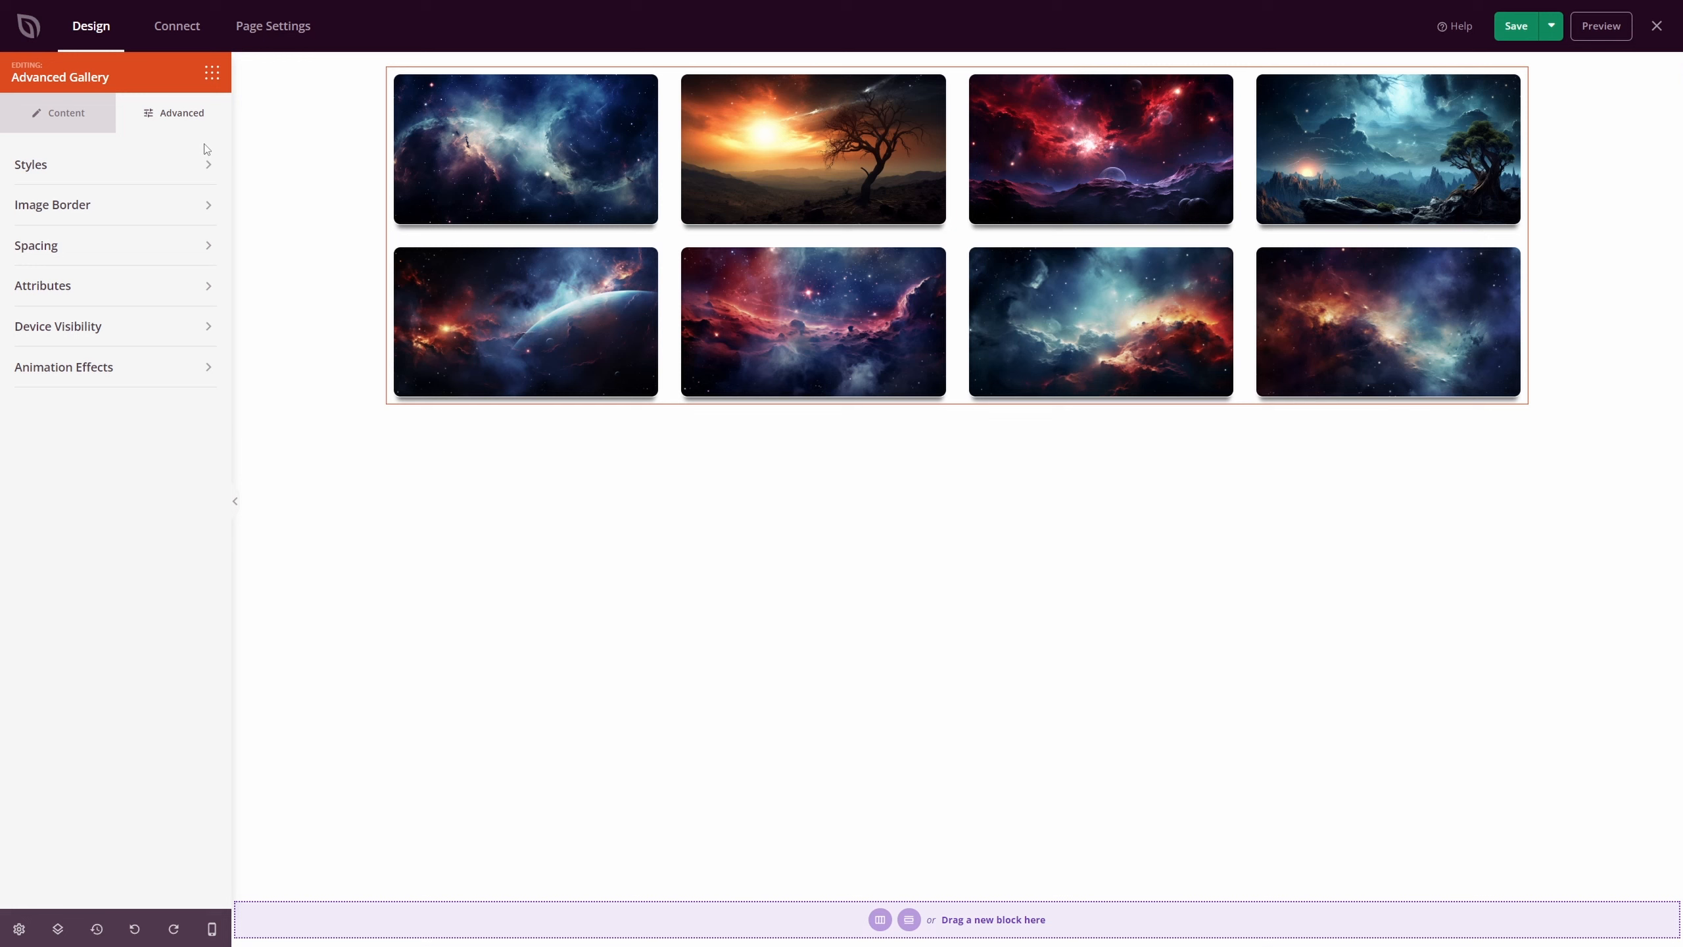
# Add a Headline block above the gallery with the text "OUTER SPACE FANTASY".
pyautogui.click(212, 74)
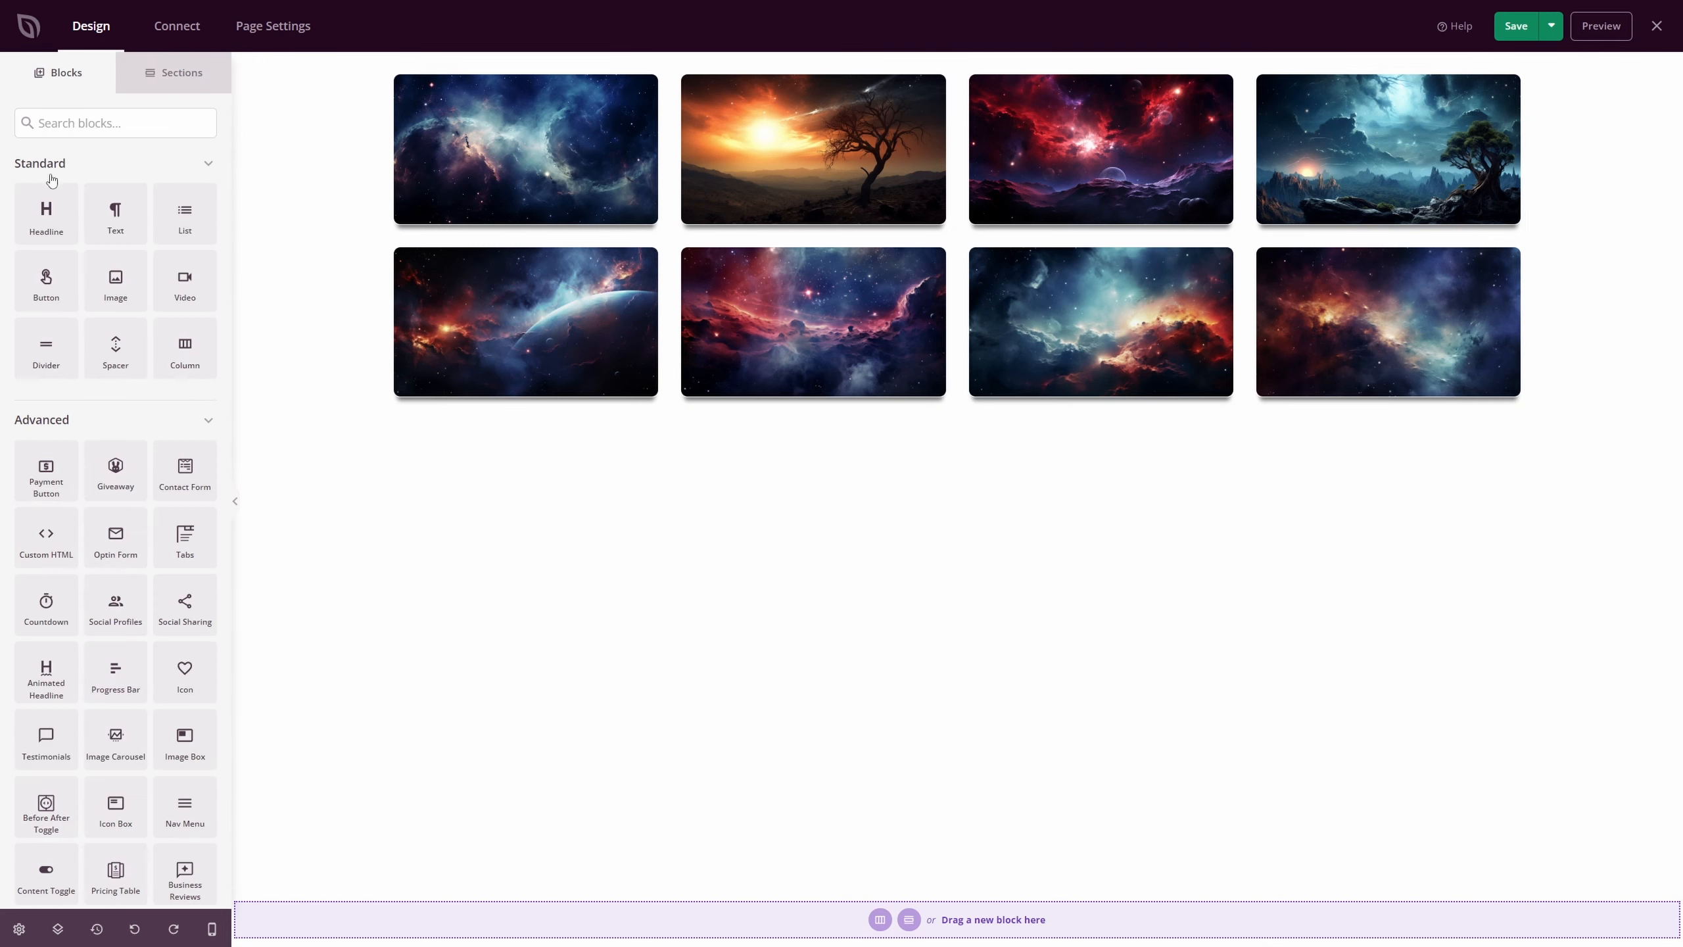
pyautogui.moveTo(46, 221); pyautogui.dragTo(940, 86)
pyautogui.click(940, 86)
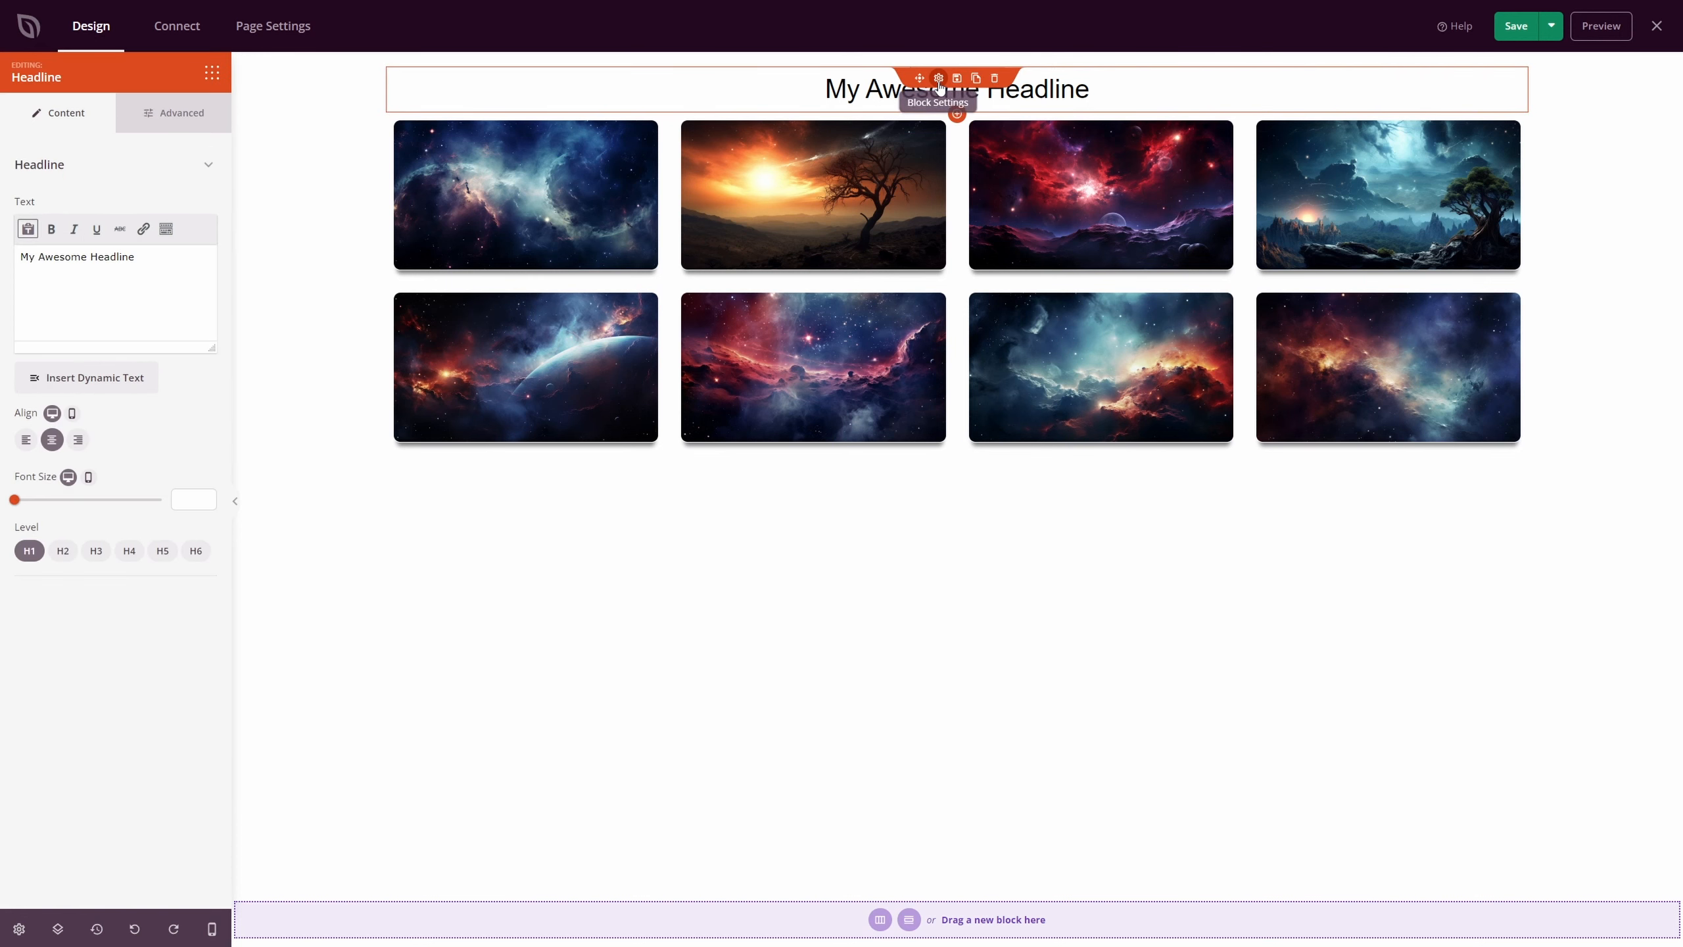
pyautogui.moveTo(108, 283); pyautogui.dragTo(17, 252)
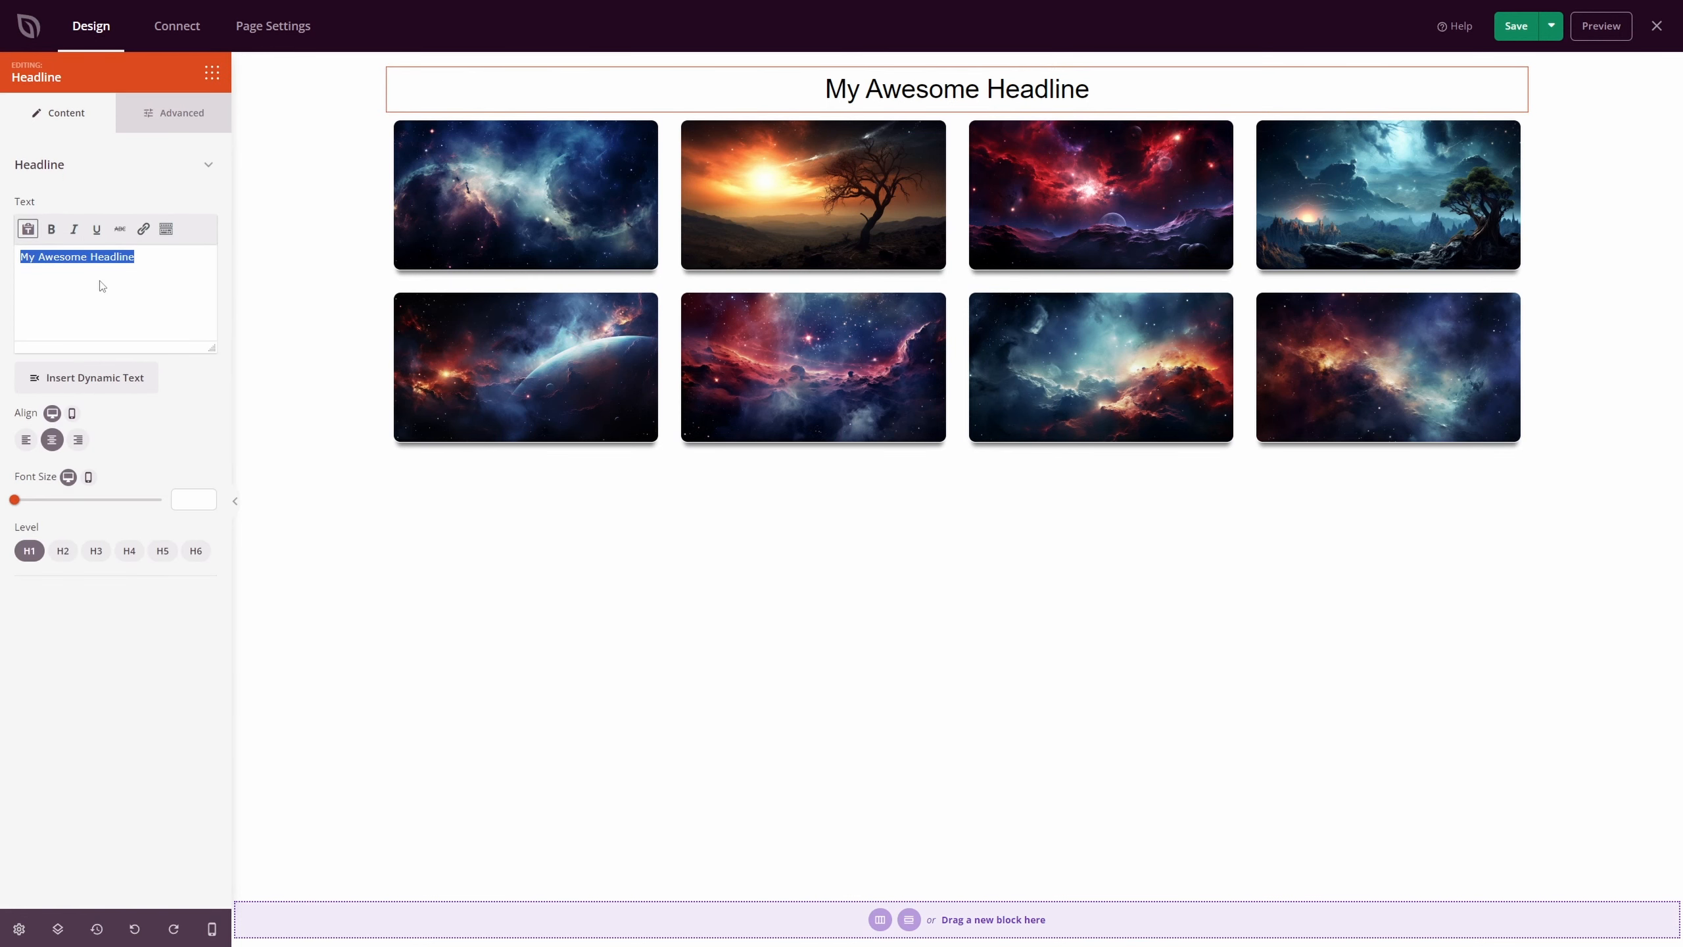
pyautogui.write('OUTER SPACE FANTASY')
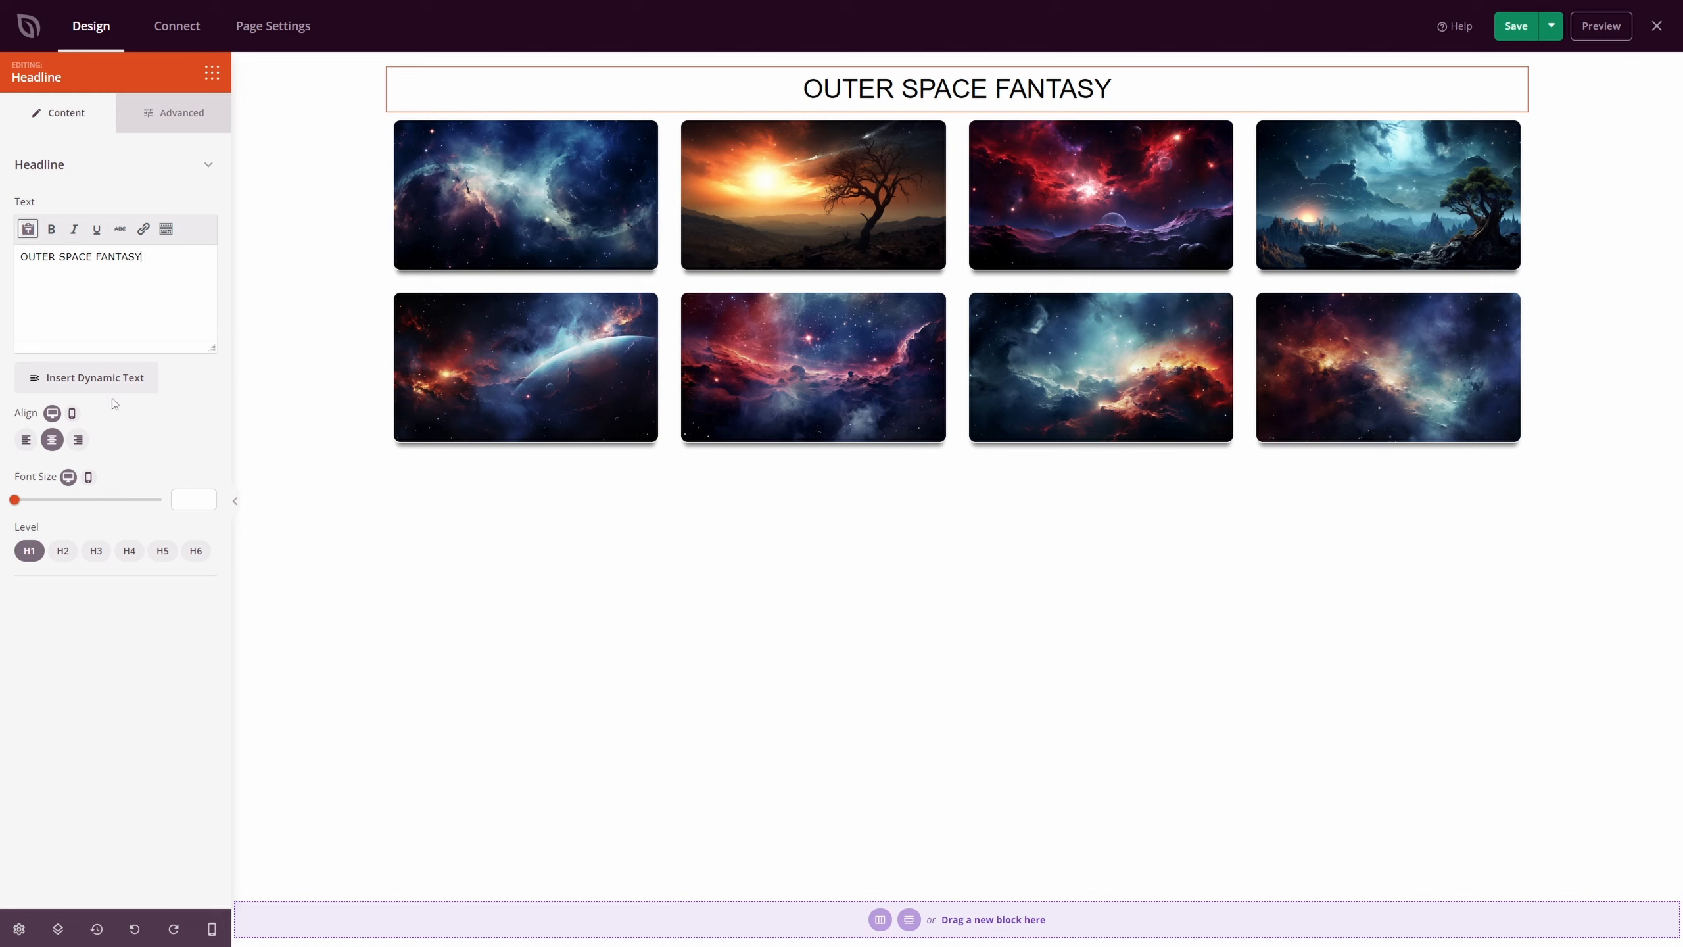
# Set the headline's font family to Jost with the Regular 400 weight.
pyautogui.click(179, 120)
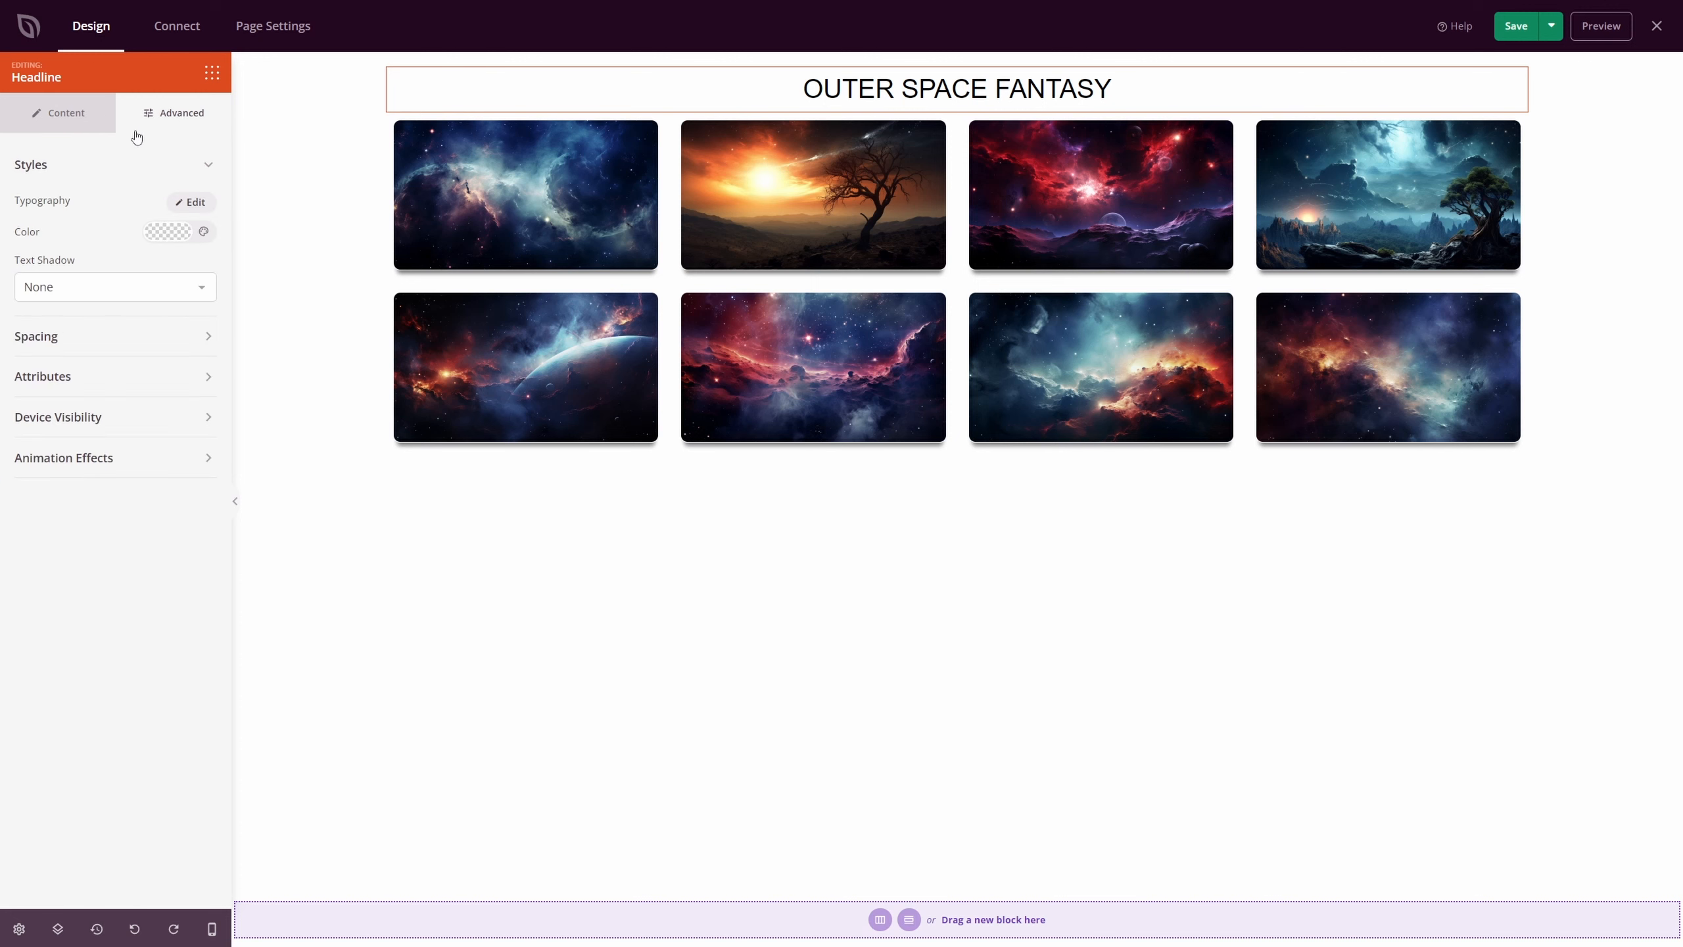
pyautogui.click(188, 203)
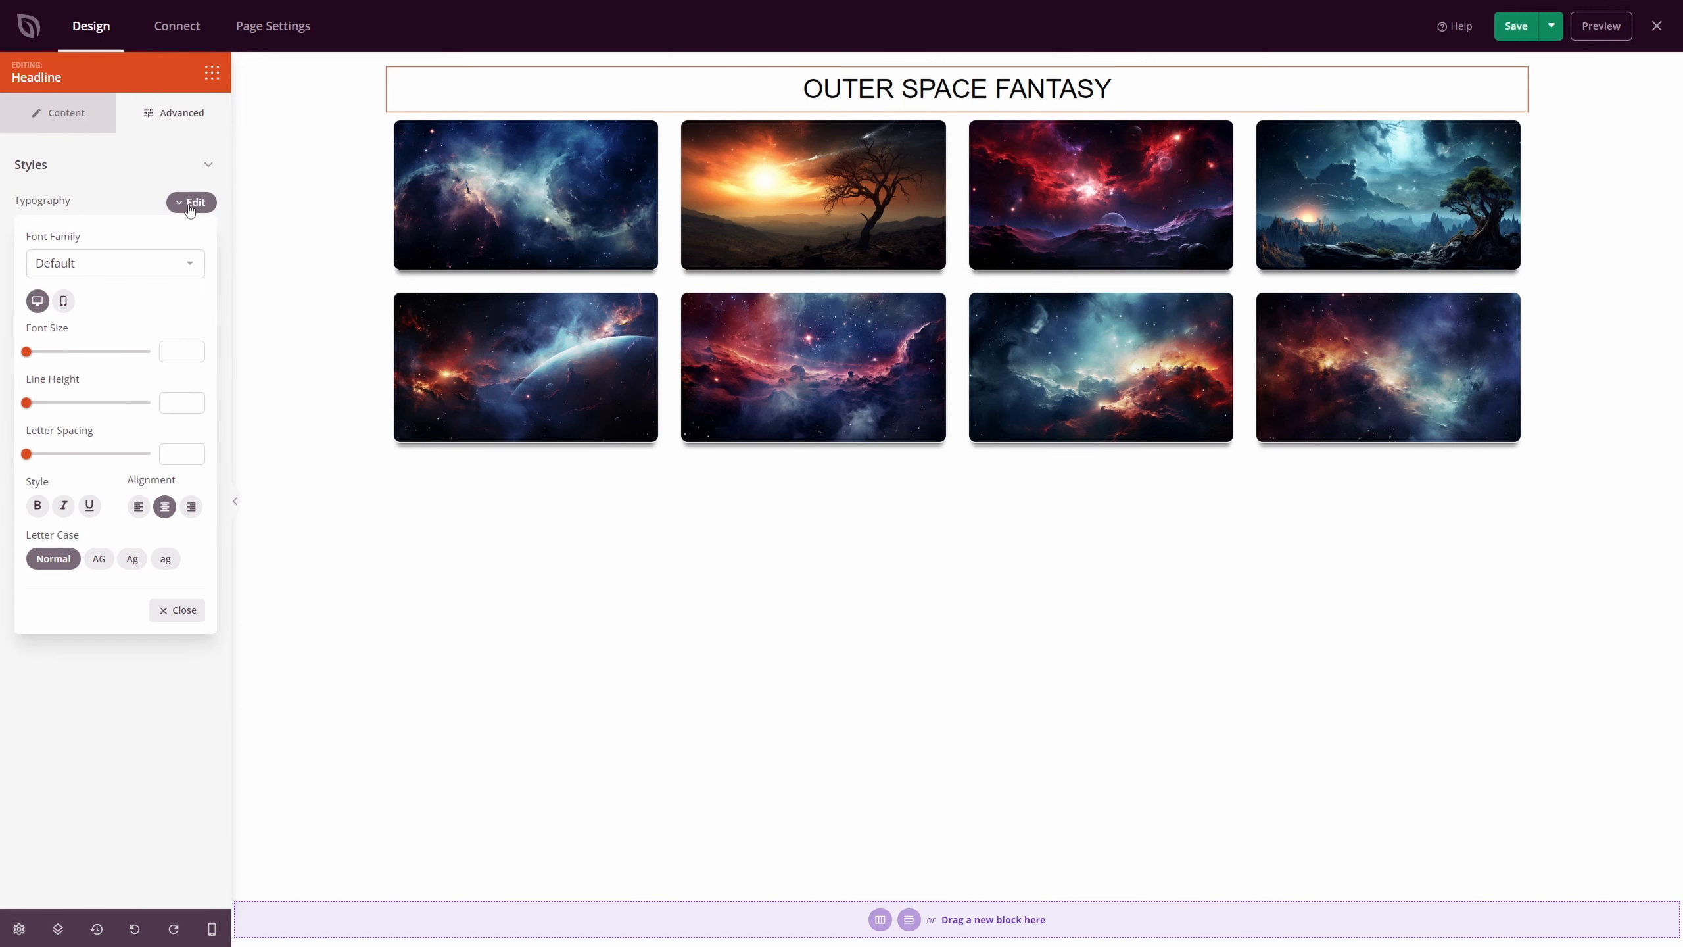
pyautogui.click(179, 269)
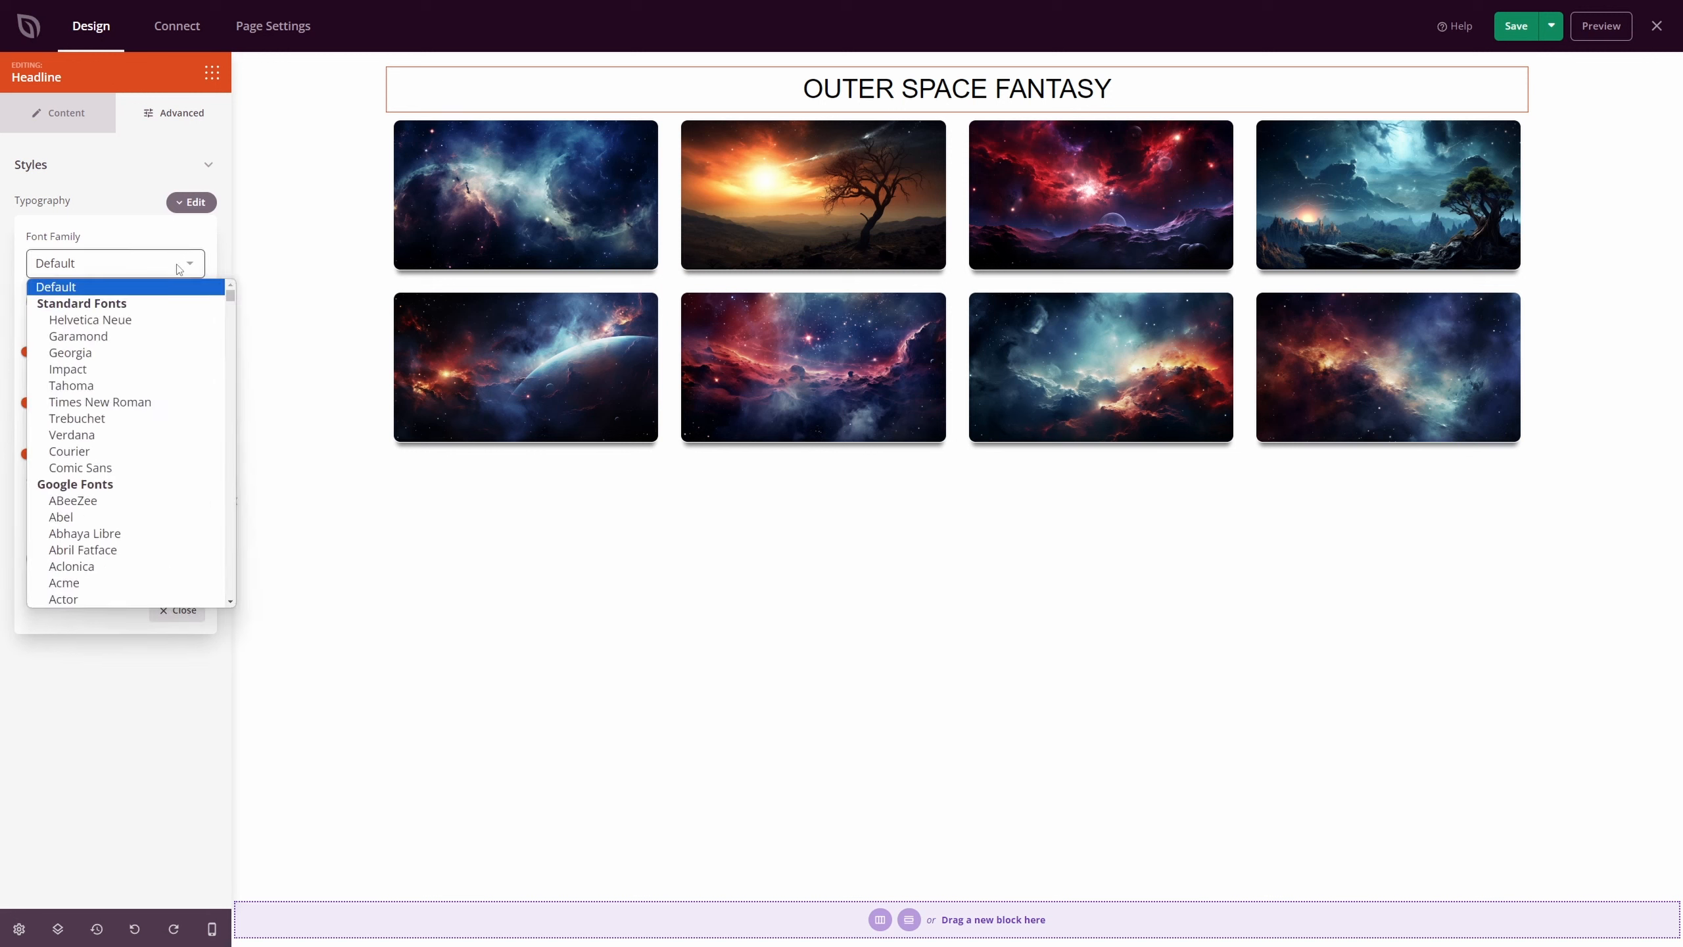
pyautogui.write('jost')
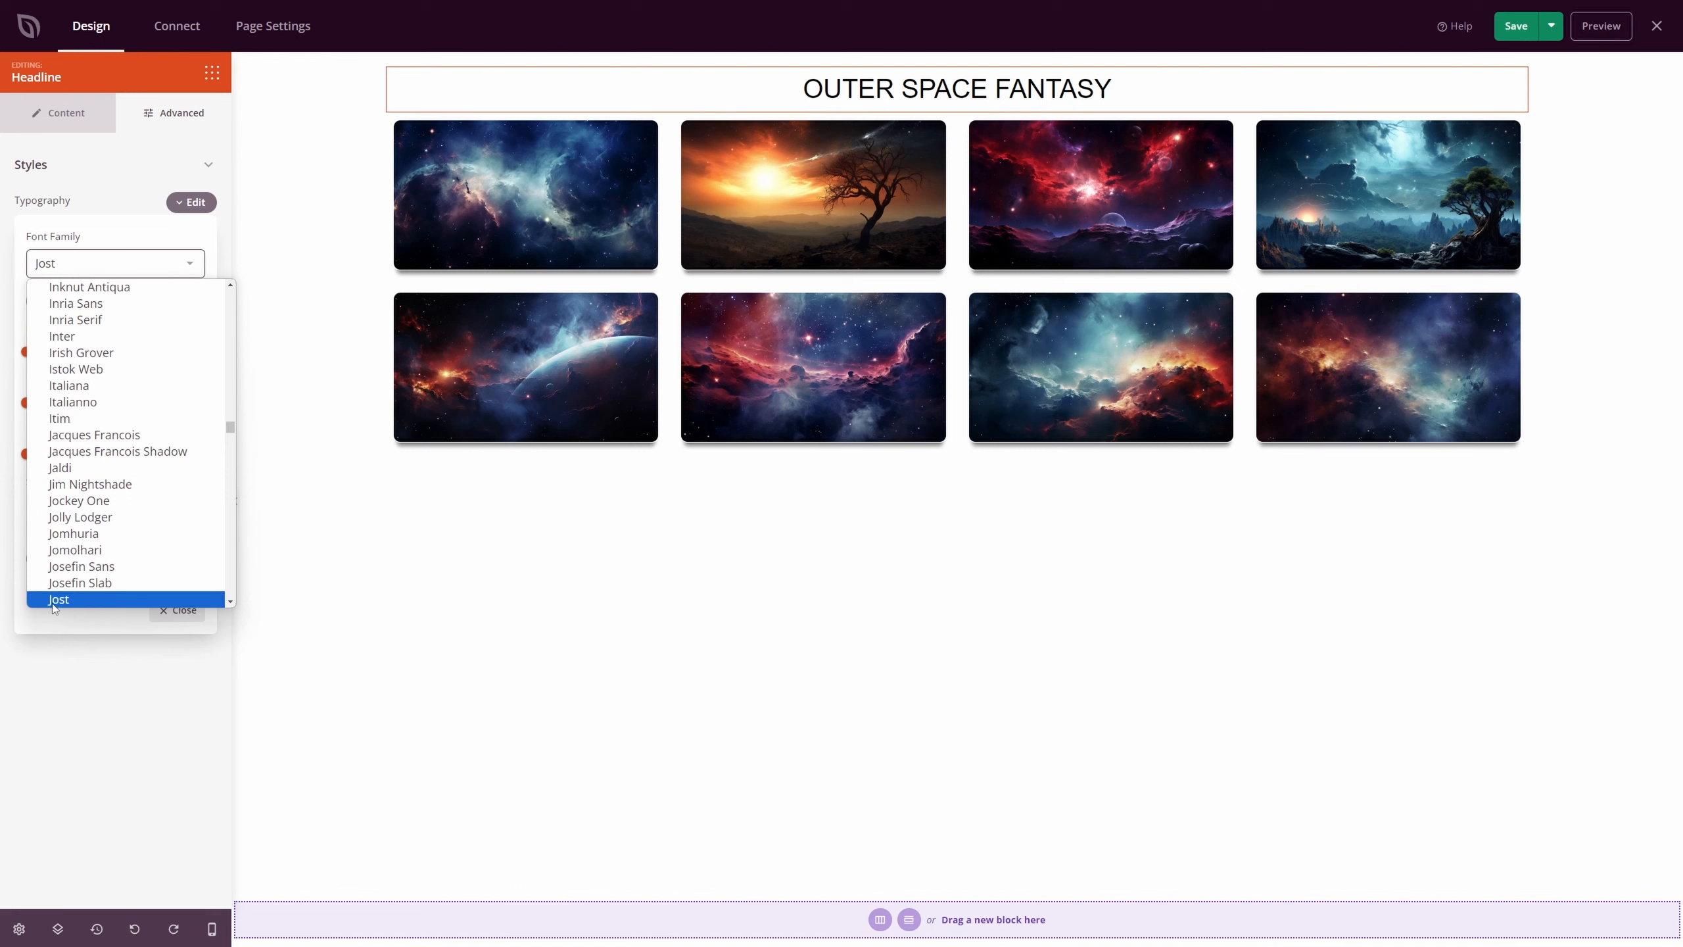
pyautogui.click(55, 600)
pyautogui.click(179, 295)
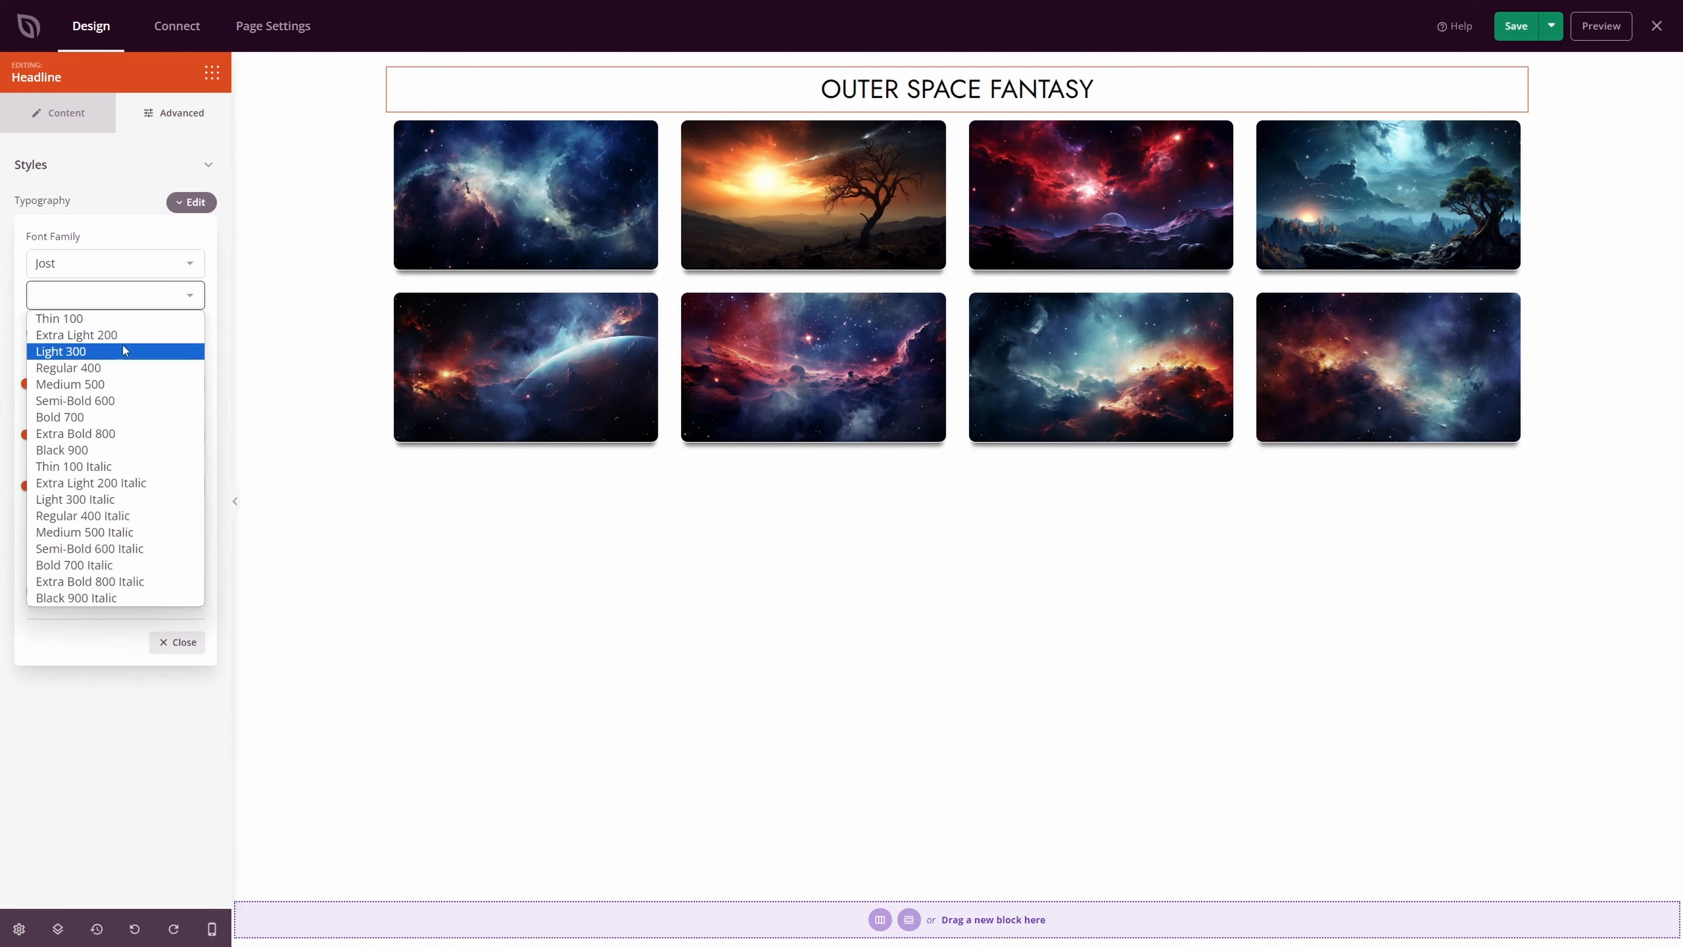
pyautogui.click(98, 369)
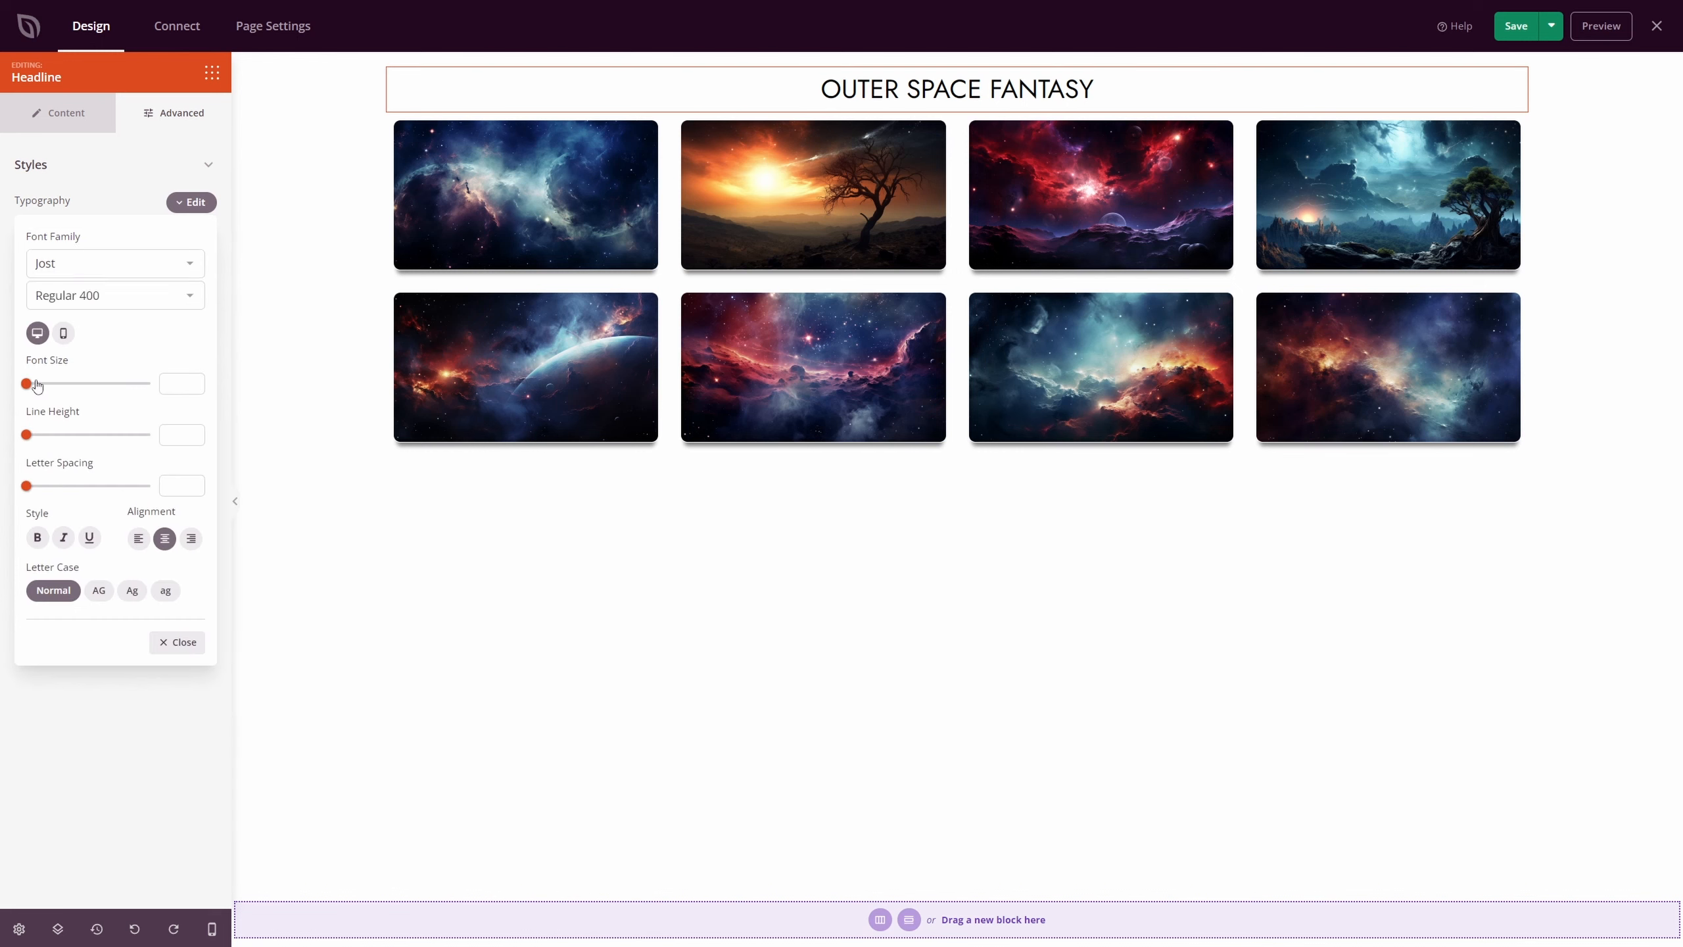
# Set the headline's font size to 35 and its letter spacing to 50.
pyautogui.moveTo(28, 383); pyautogui.dragTo(77, 385)
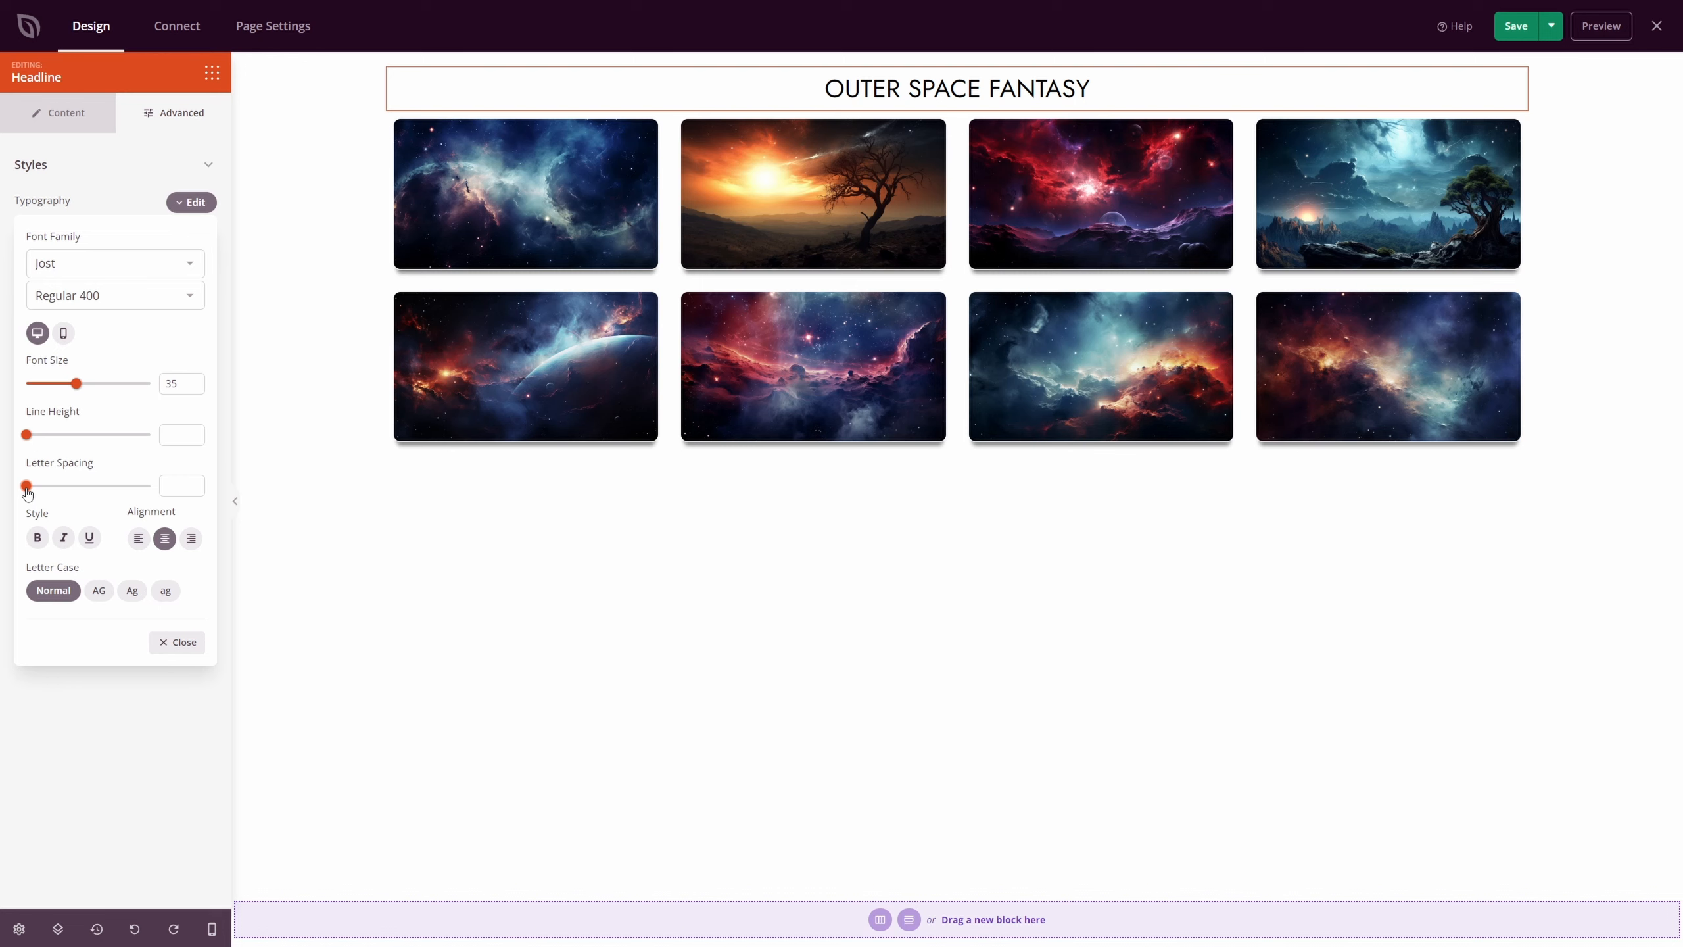
pyautogui.moveTo(26, 486); pyautogui.dragTo(151, 487)
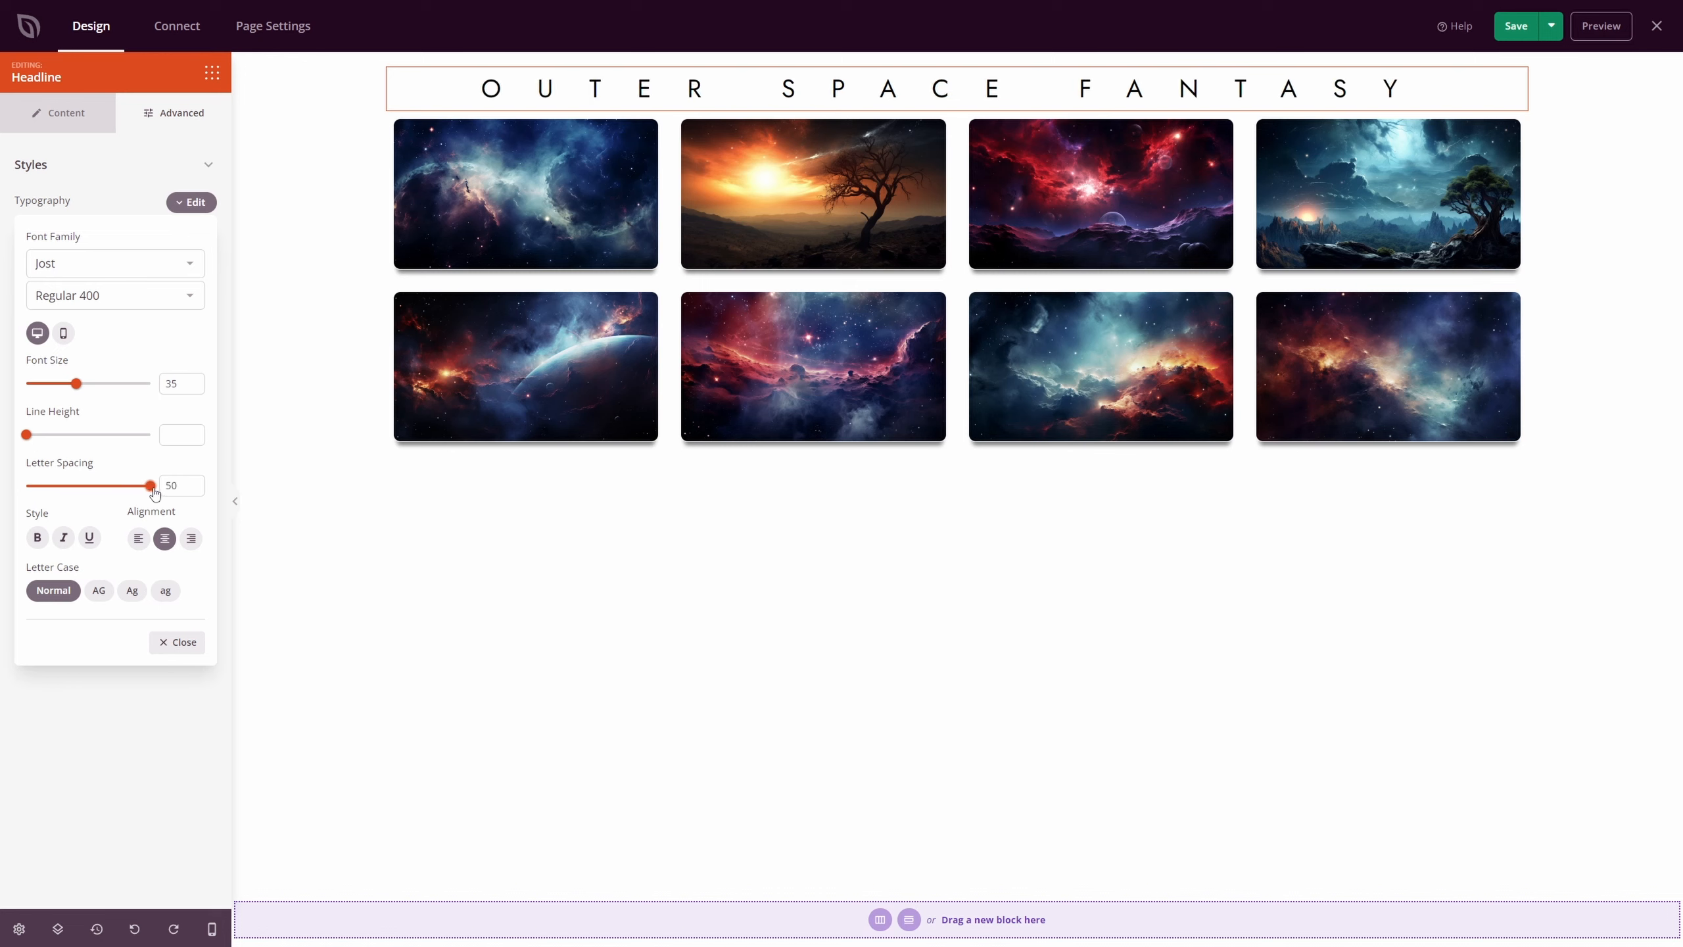
pyautogui.click(185, 648)
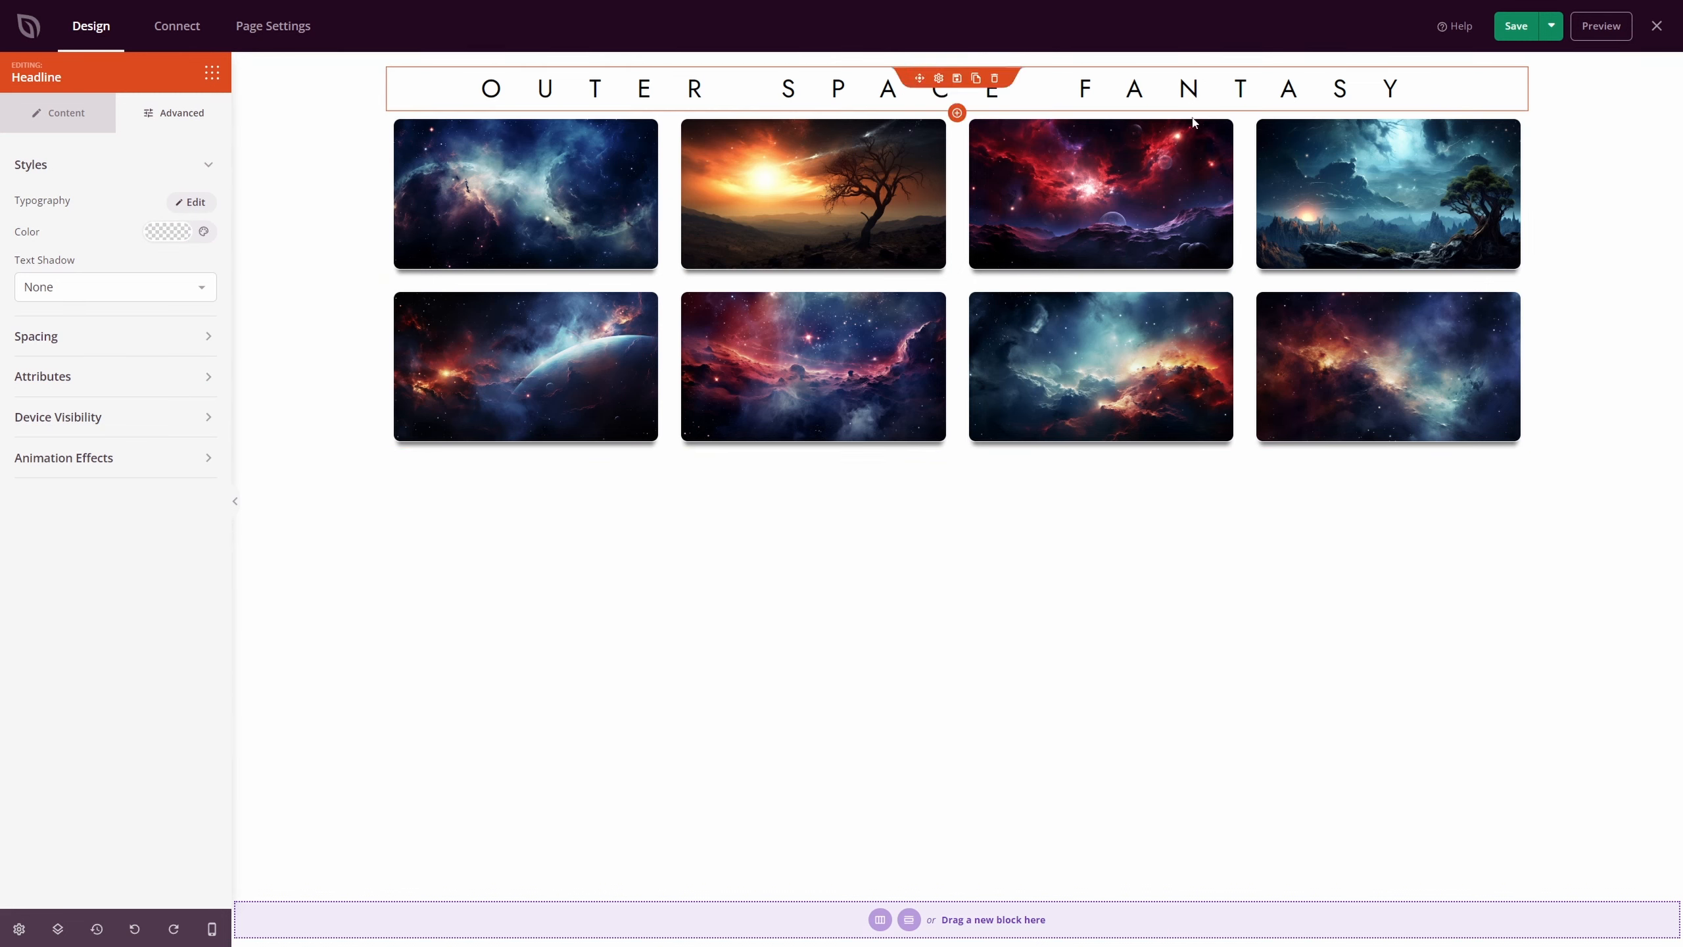
# Change the headline's text color to white.
pyautogui.click(169, 231)
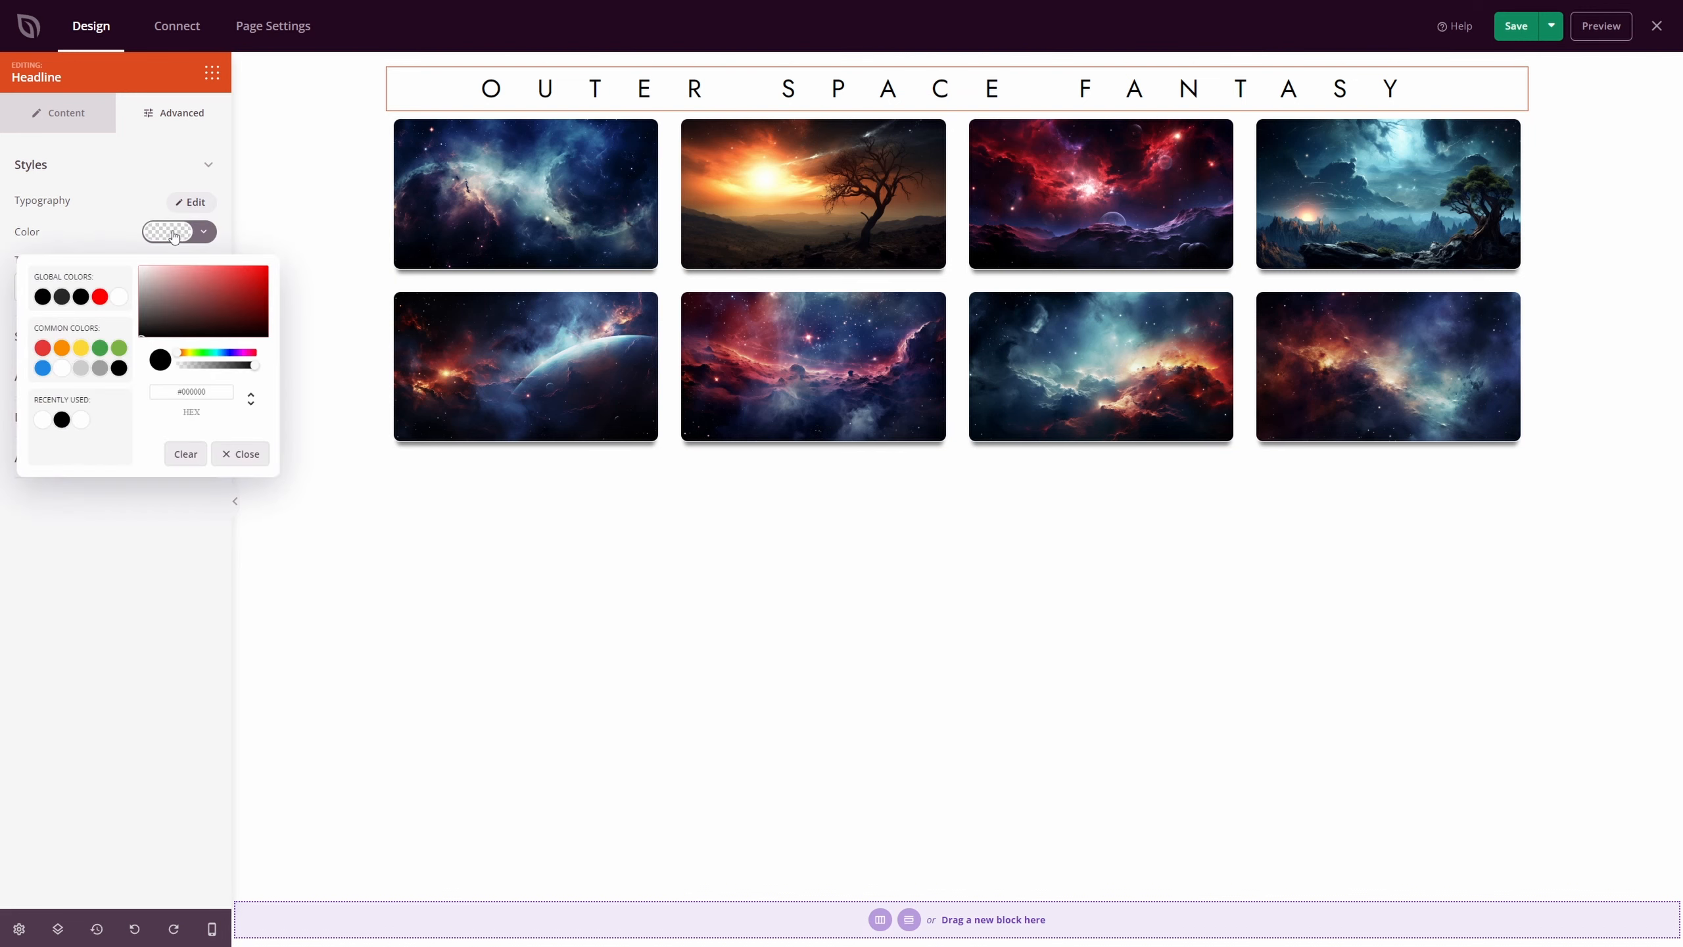
pyautogui.click(179, 306)
pyautogui.moveTo(180, 309); pyautogui.dragTo(106, 253)
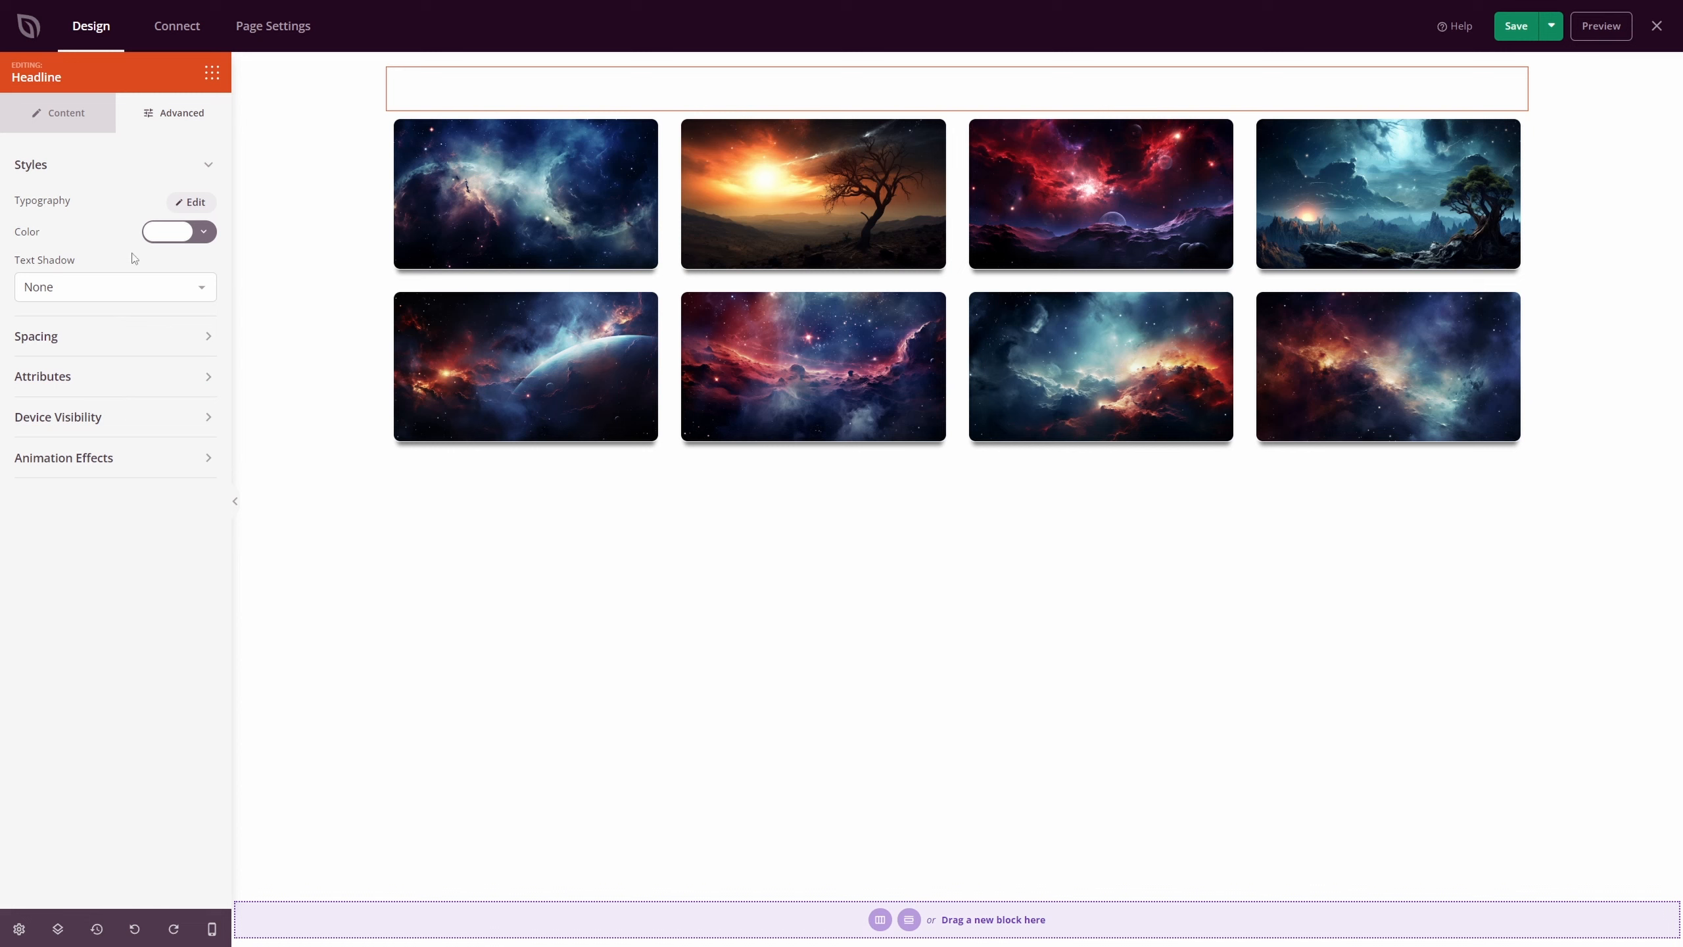
# Search the blocks for "div" and place a Divider block between the headline and the gallery.
pyautogui.click(214, 75)
pyautogui.click(123, 124)
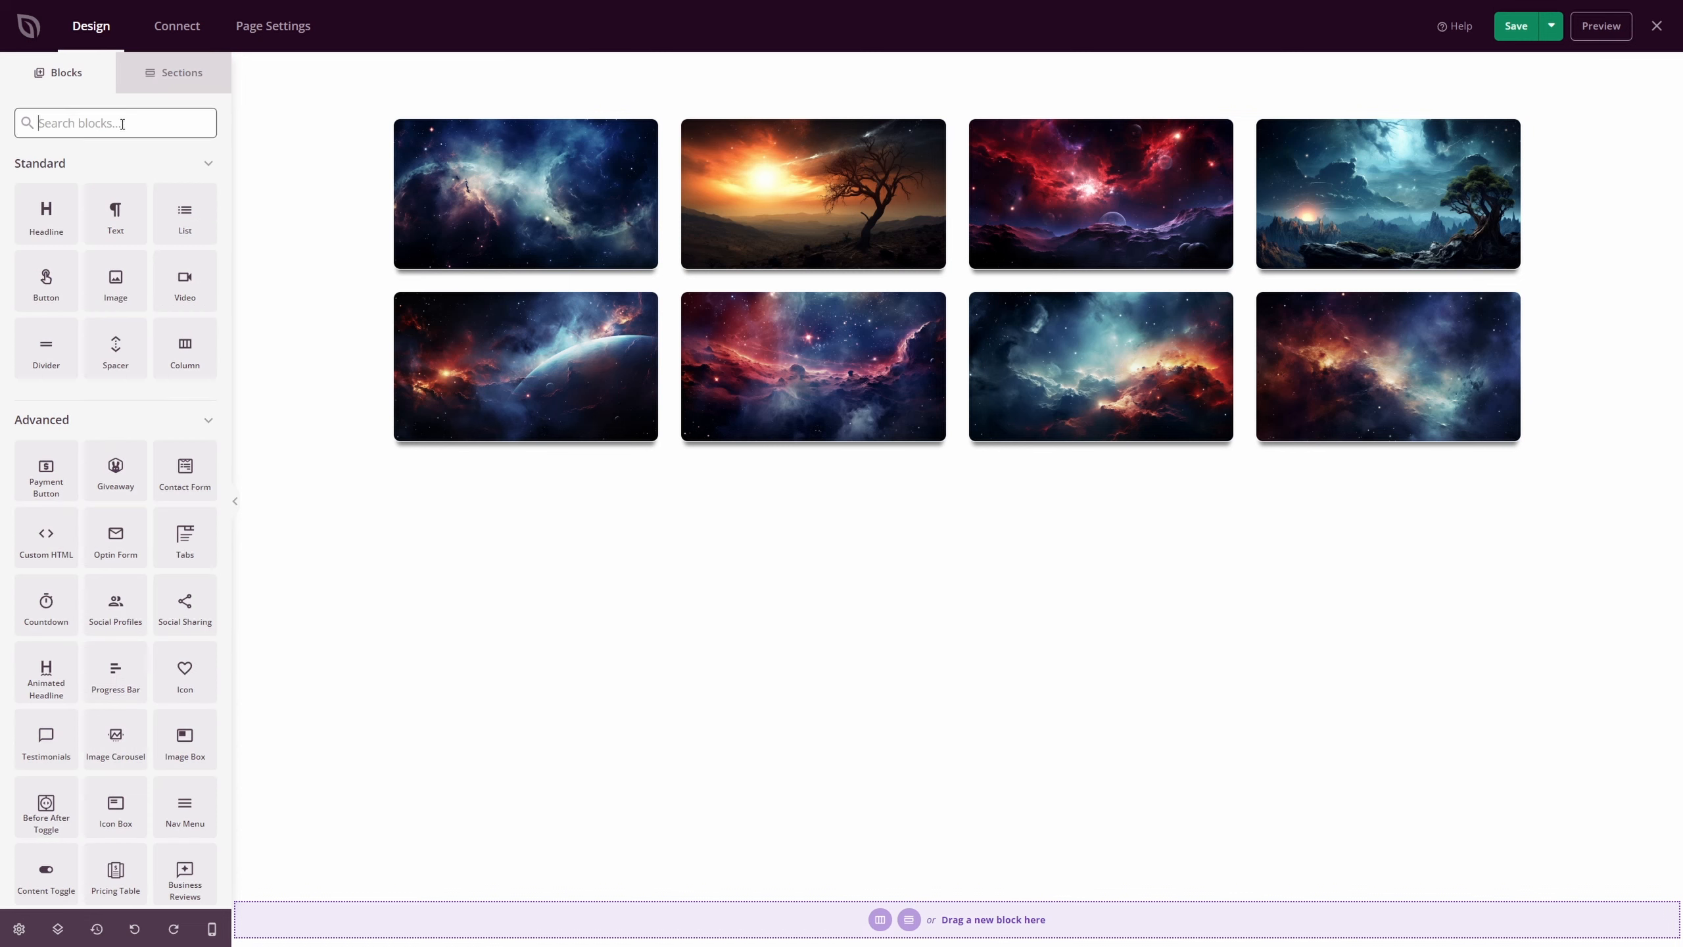
pyautogui.write('div')
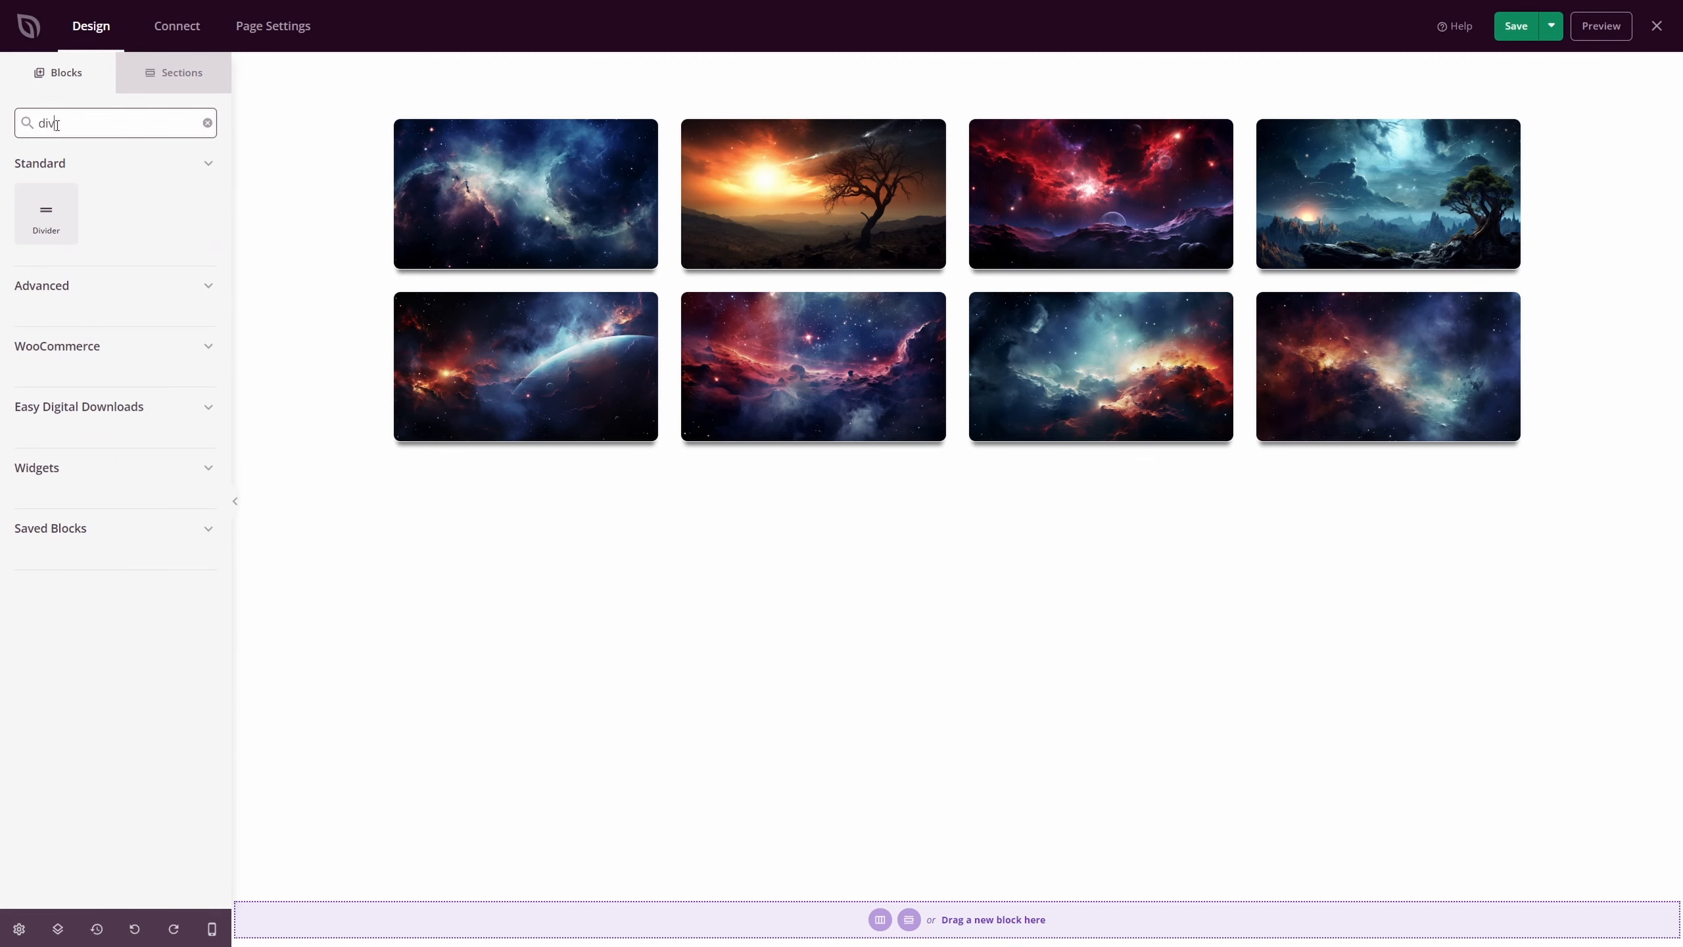
pyautogui.moveTo(46, 213); pyautogui.dragTo(862, 75)
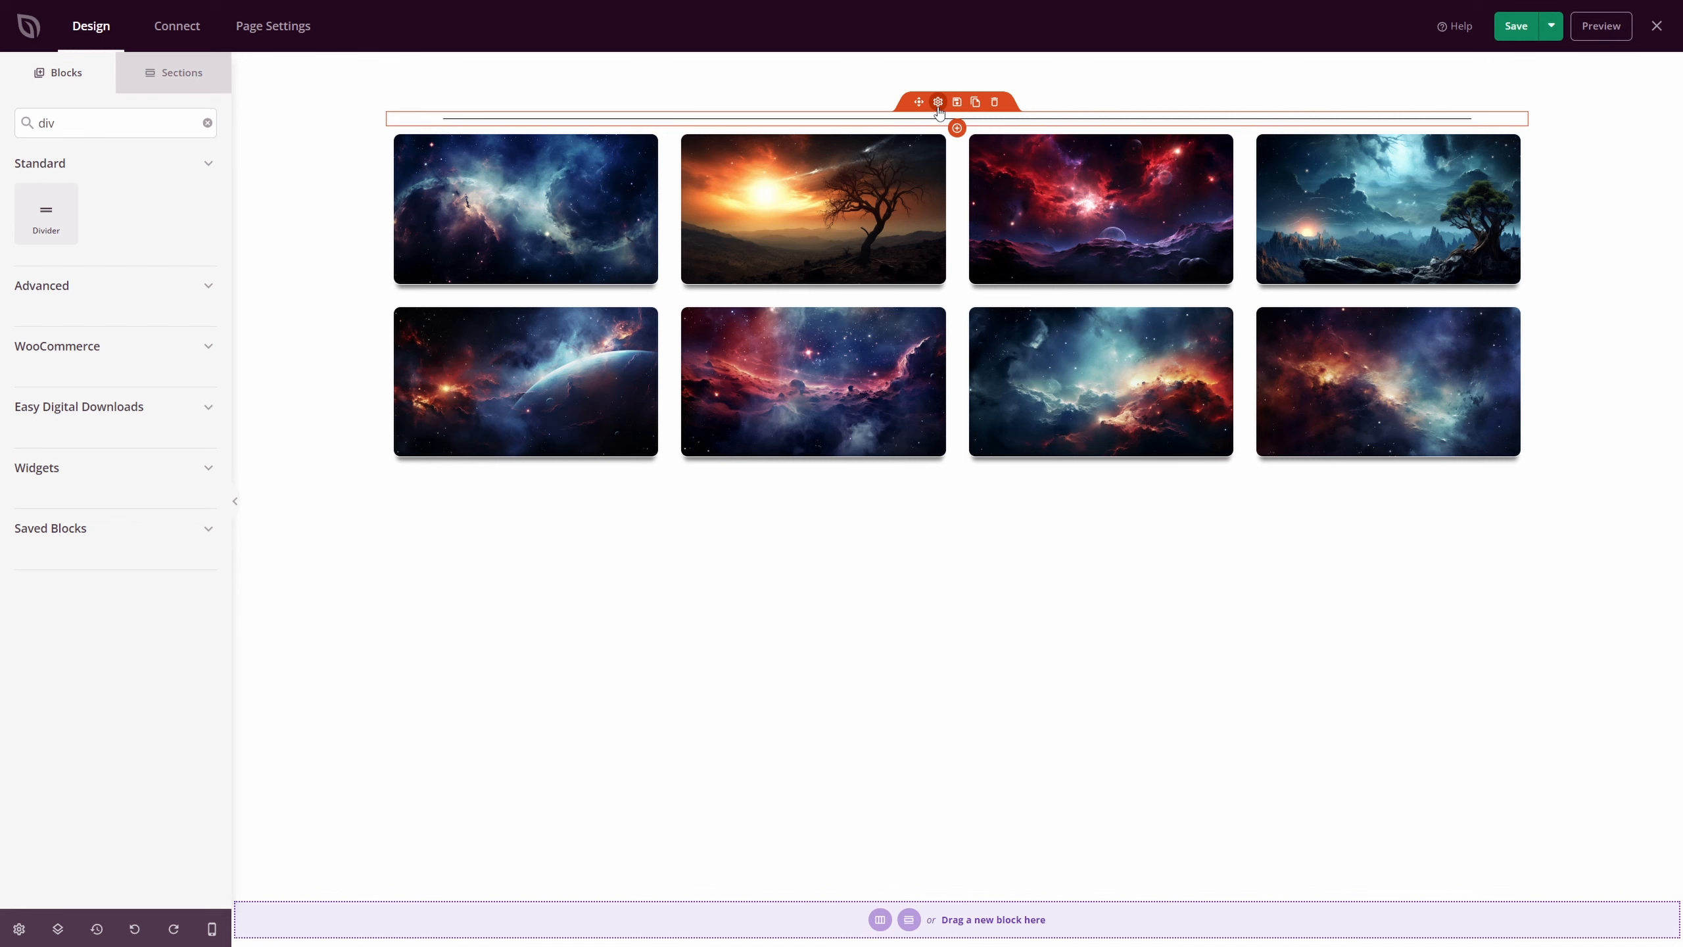
# Style the divider as a dotted red line with a height of 10.
pyautogui.click(938, 103)
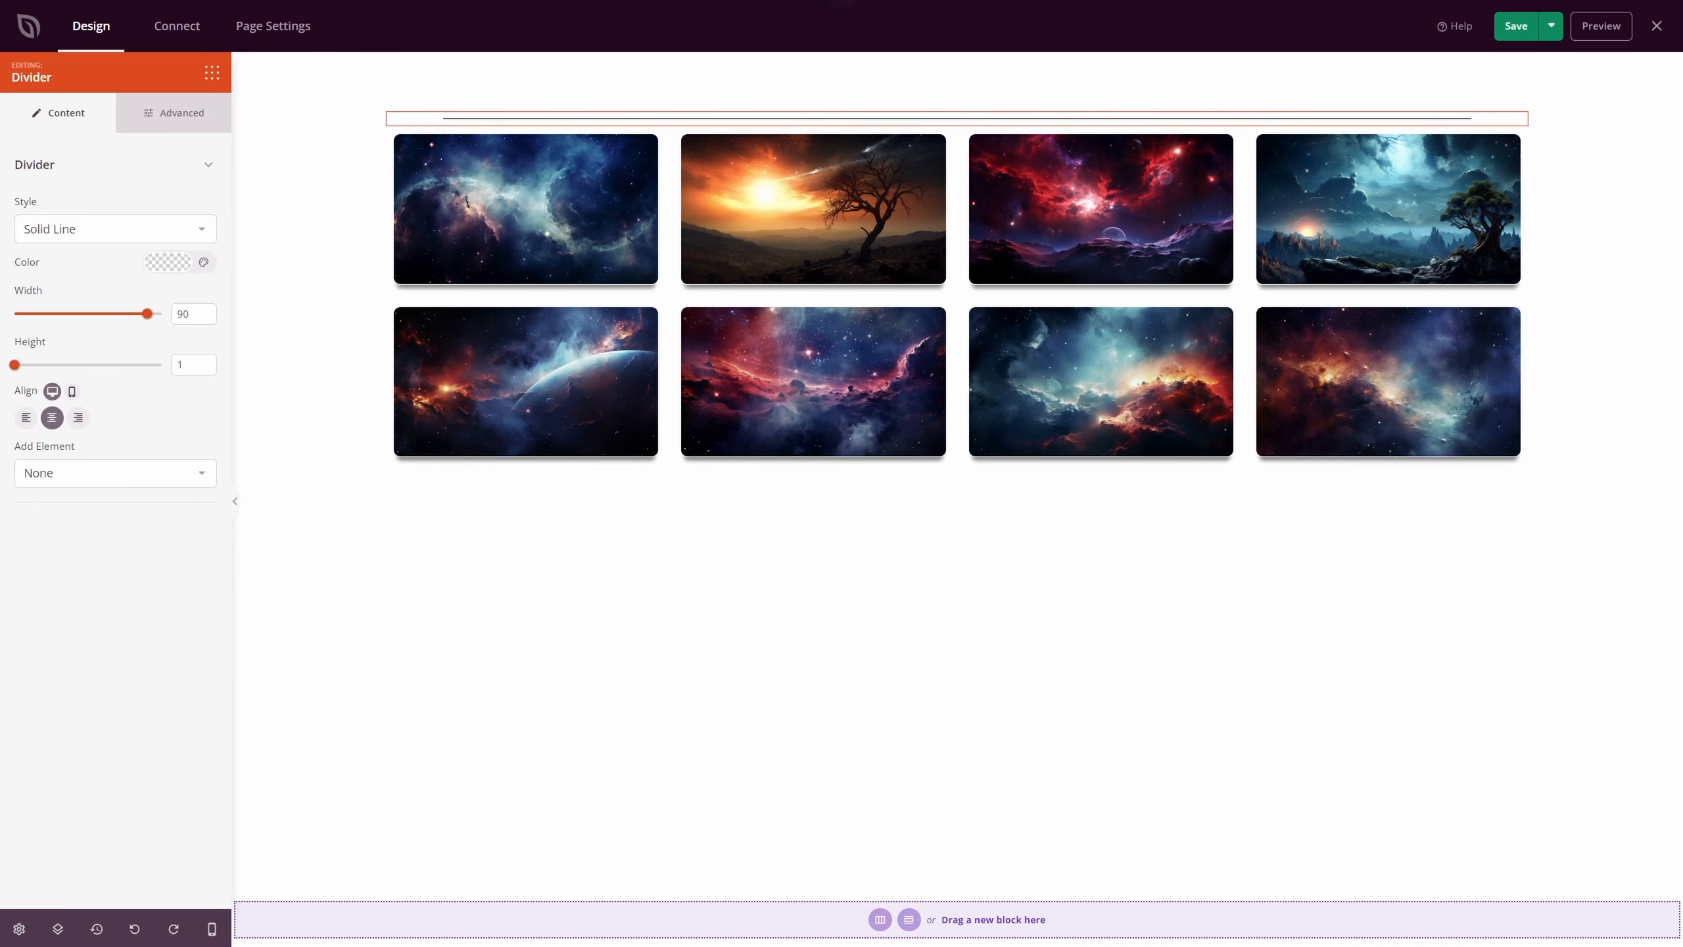
pyautogui.click(120, 230)
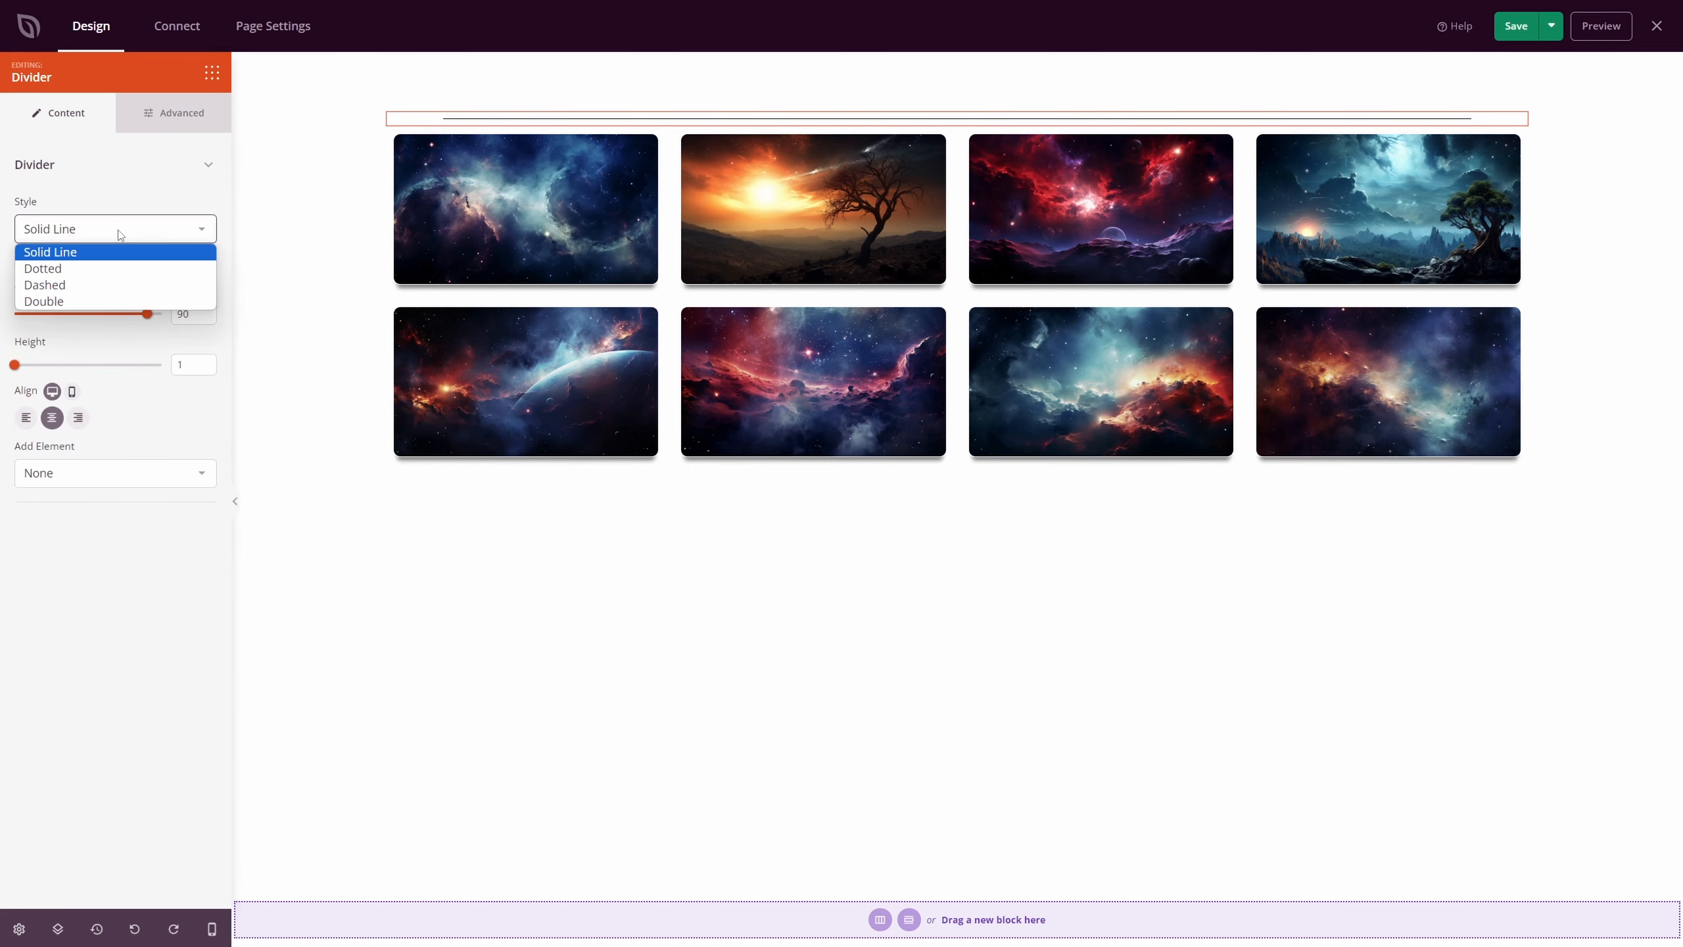
pyautogui.click(76, 268)
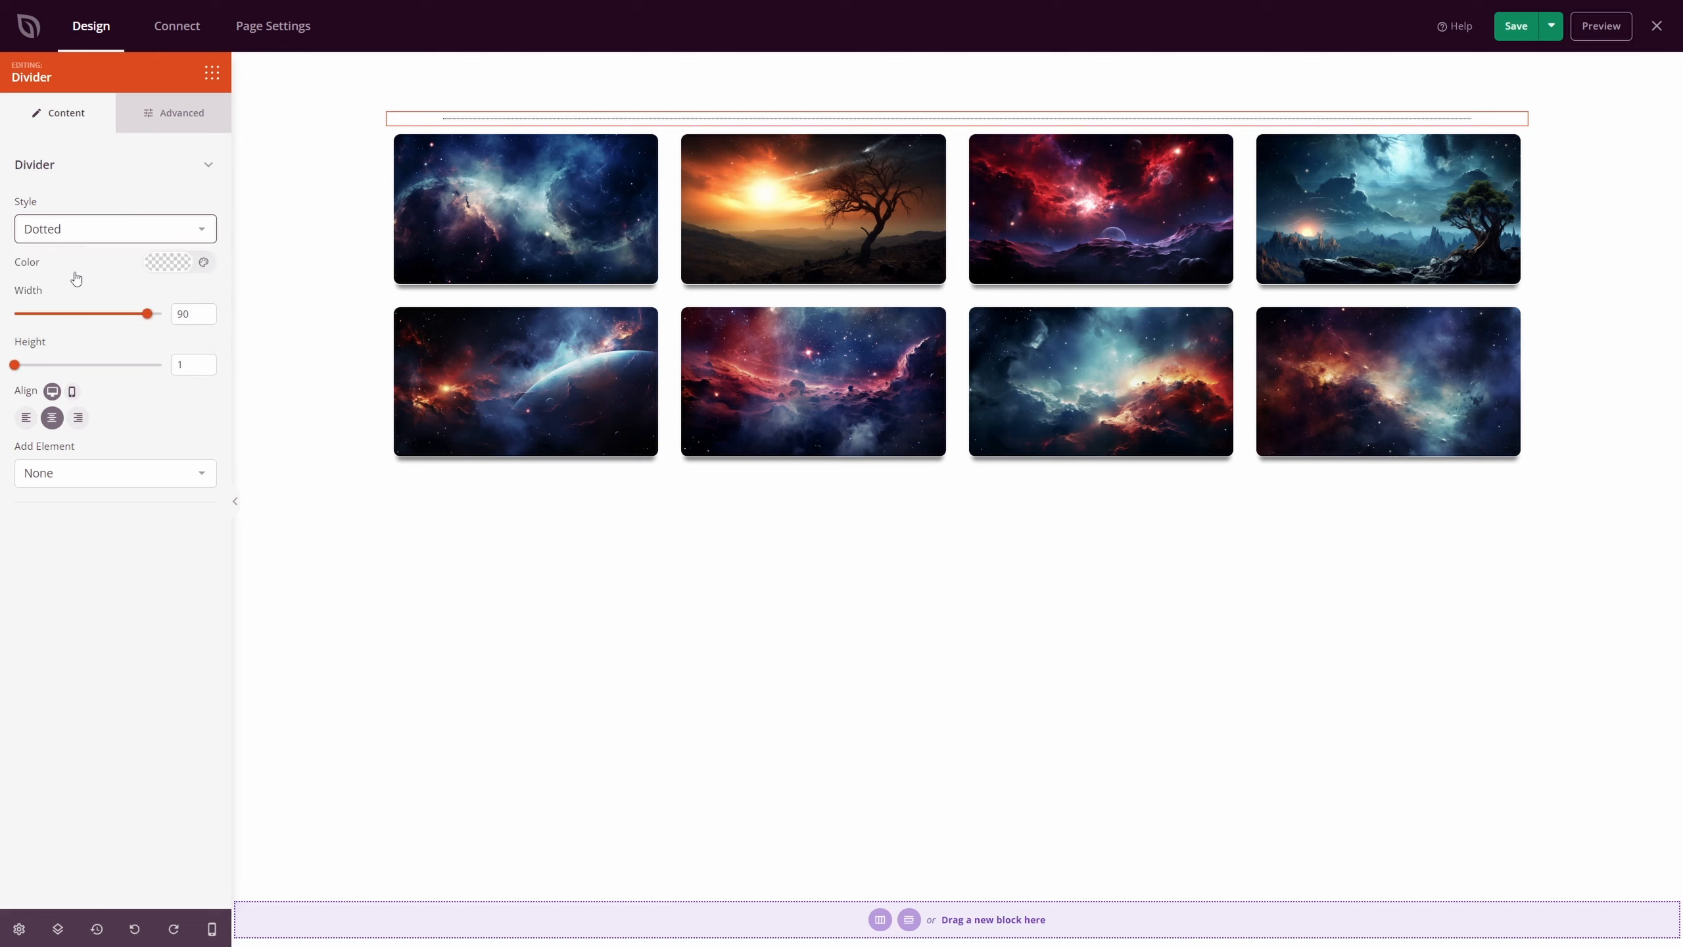
pyautogui.click(169, 264)
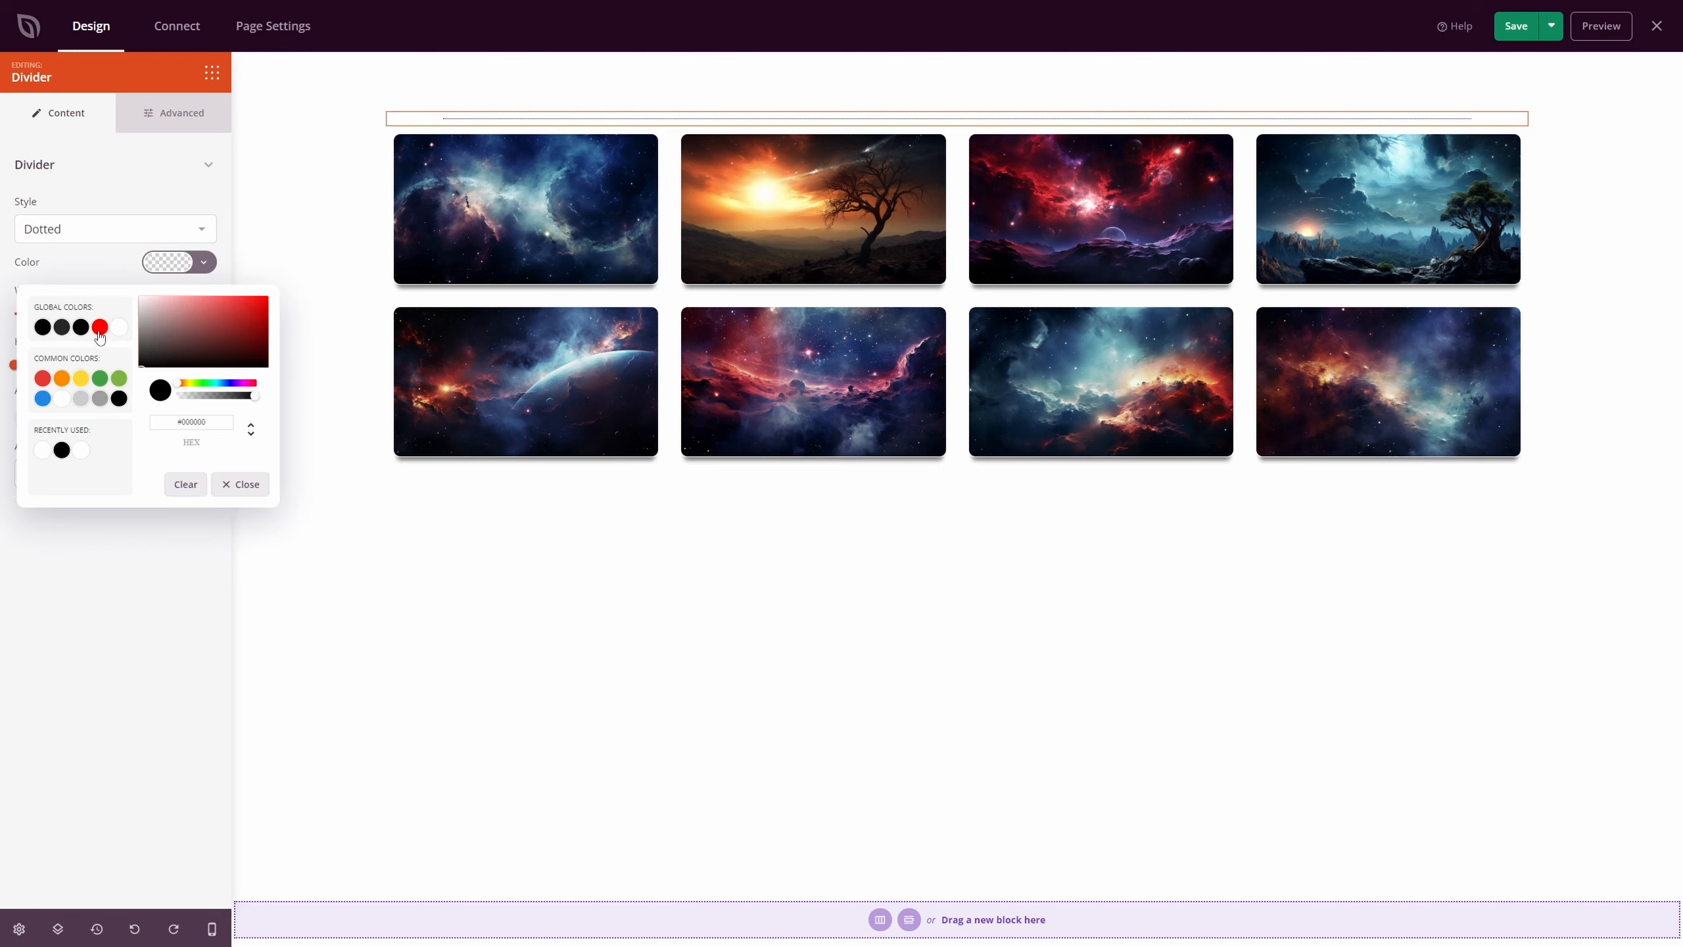
pyautogui.click(100, 331)
pyautogui.click(88, 547)
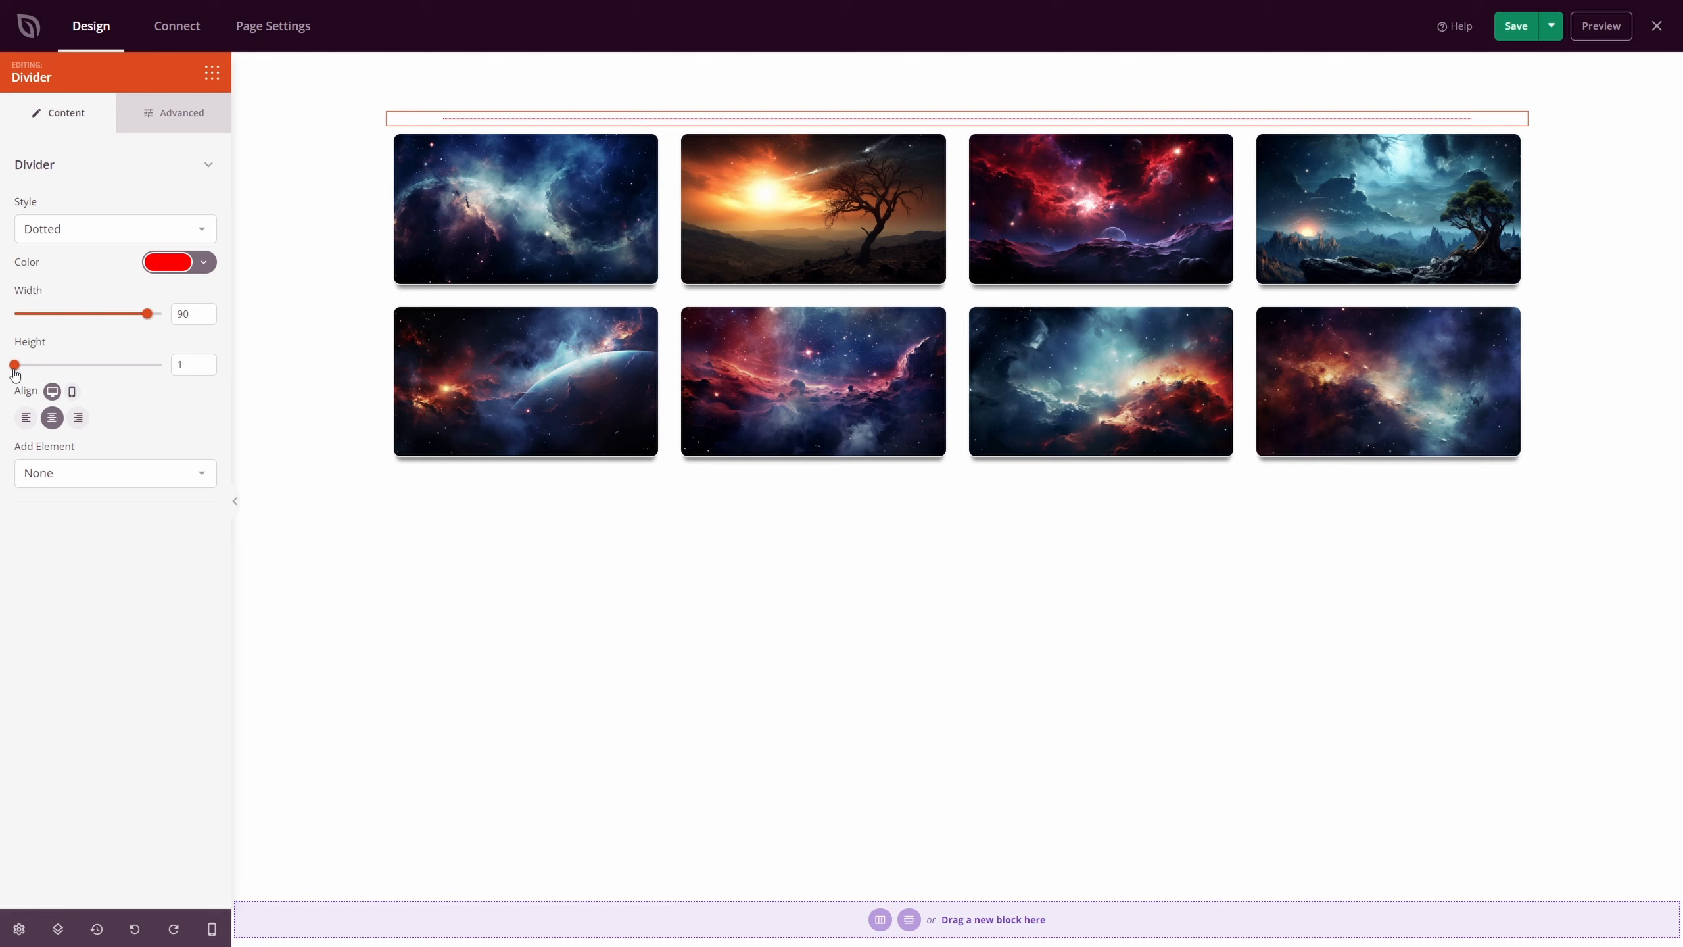
pyautogui.moveTo(14, 366); pyautogui.dragTo(161, 365)
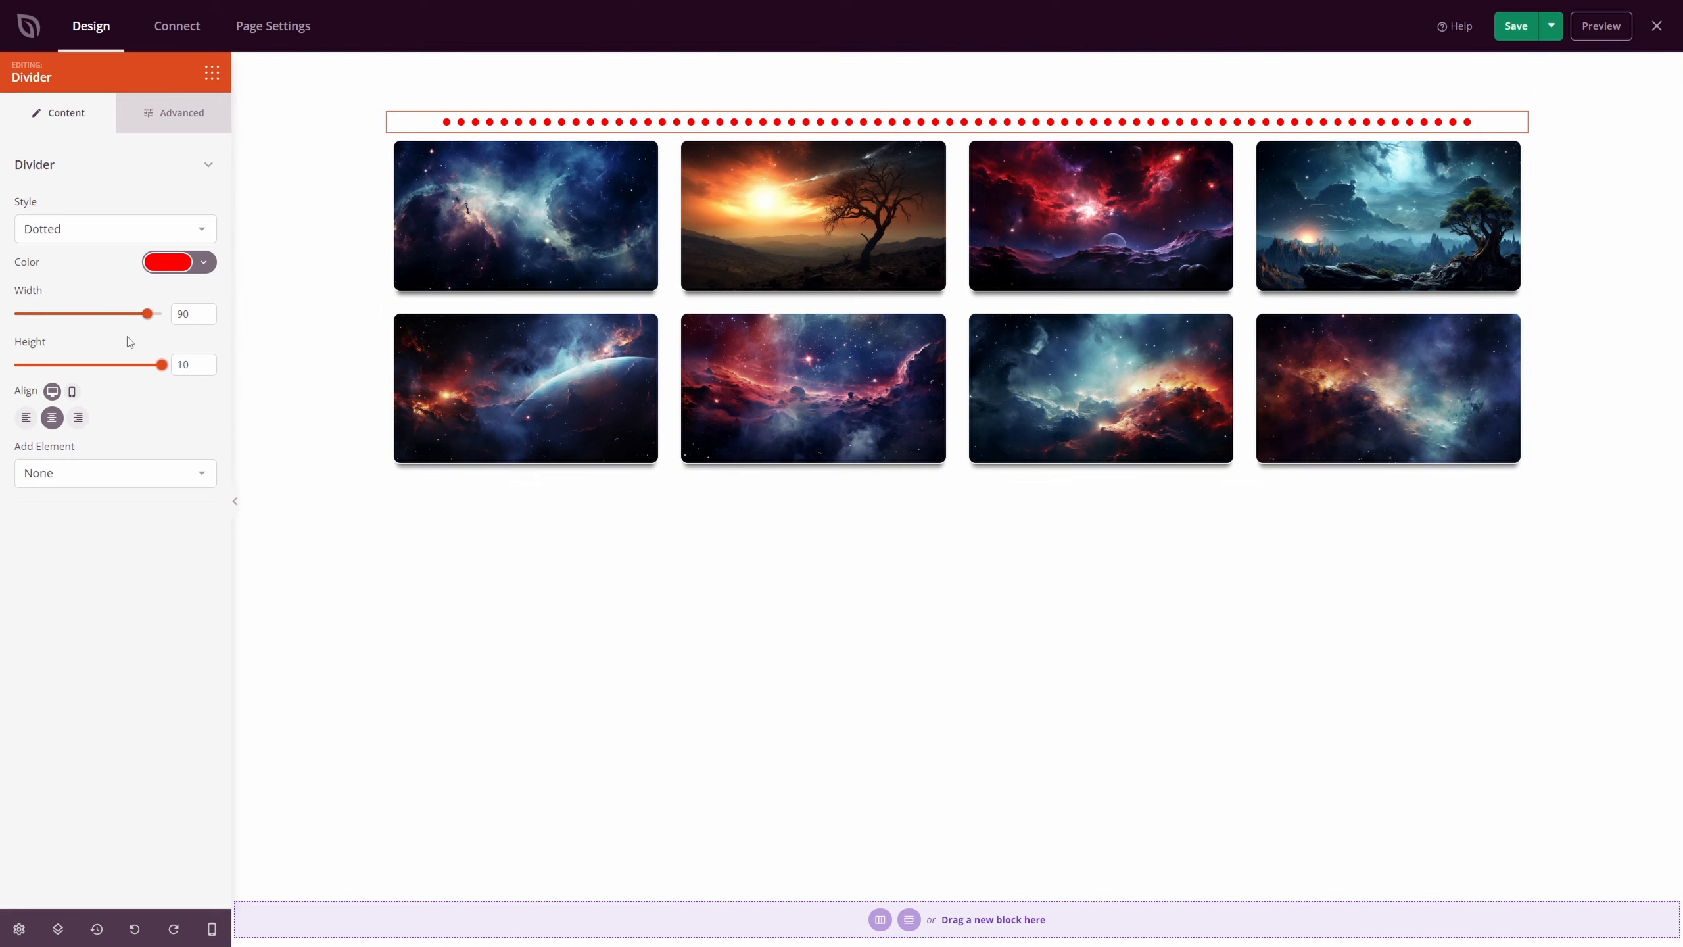
# Add an icon element to the divider and set its icon size to 50.
pyautogui.moveTo(150, 318)
pyautogui.mouseDown()
pyautogui.moveTo(119, 318)
pyautogui.moveTo(149, 318)
pyautogui.mouseUp()
pyautogui.click(113, 483)
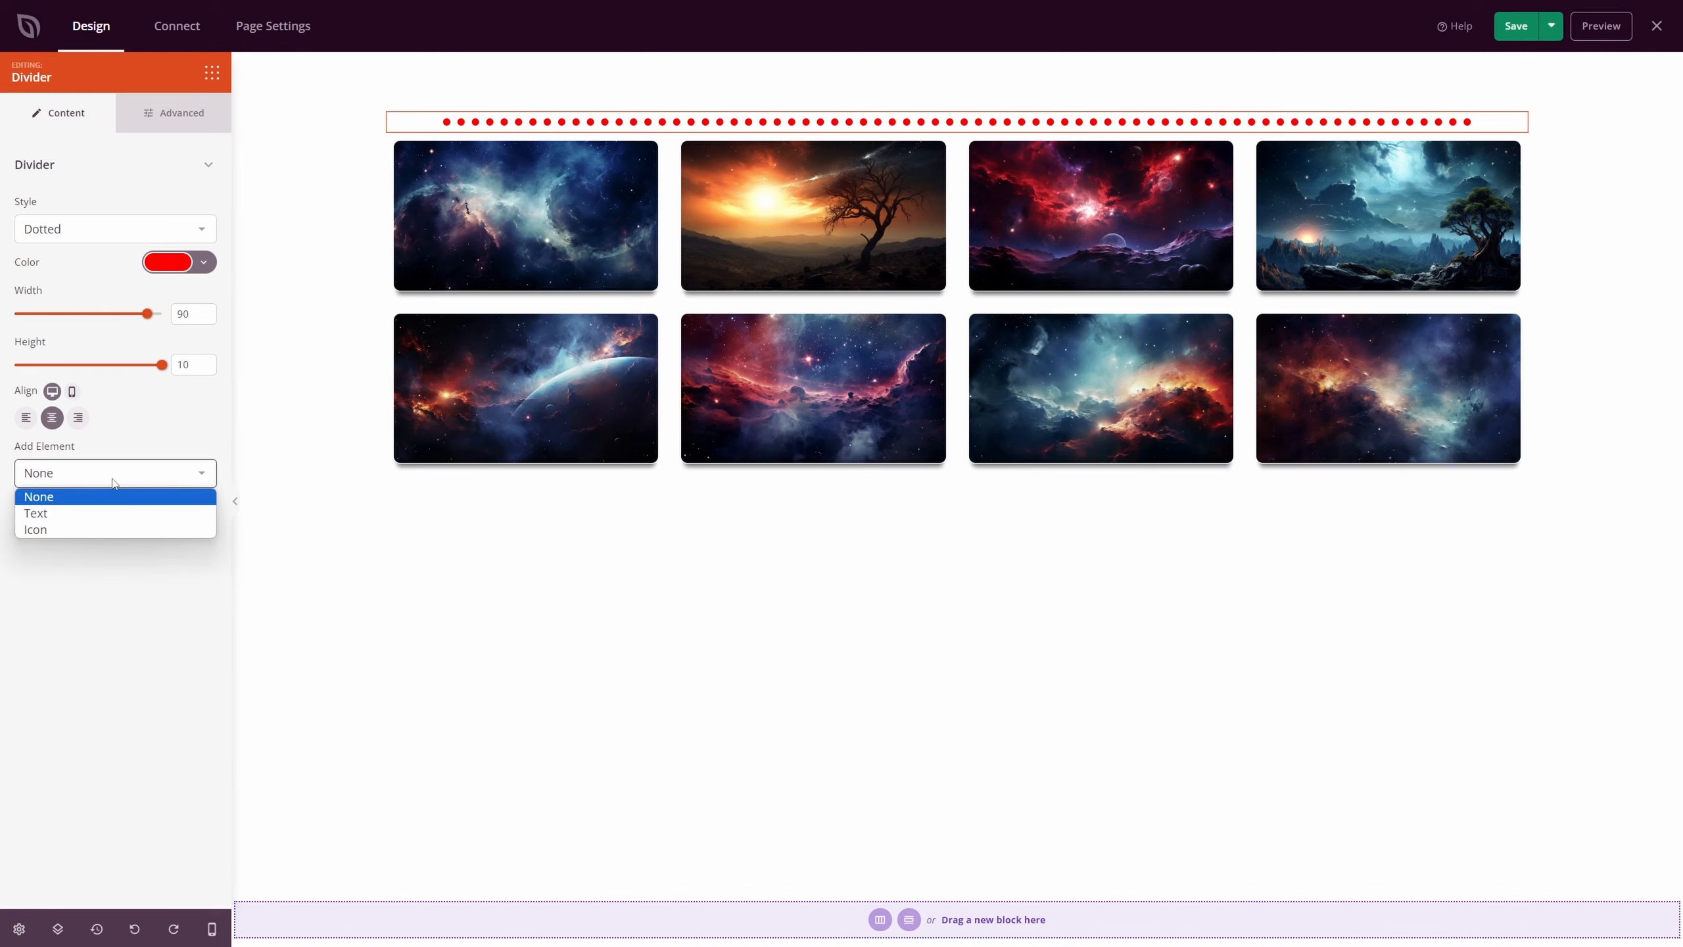
pyautogui.click(47, 530)
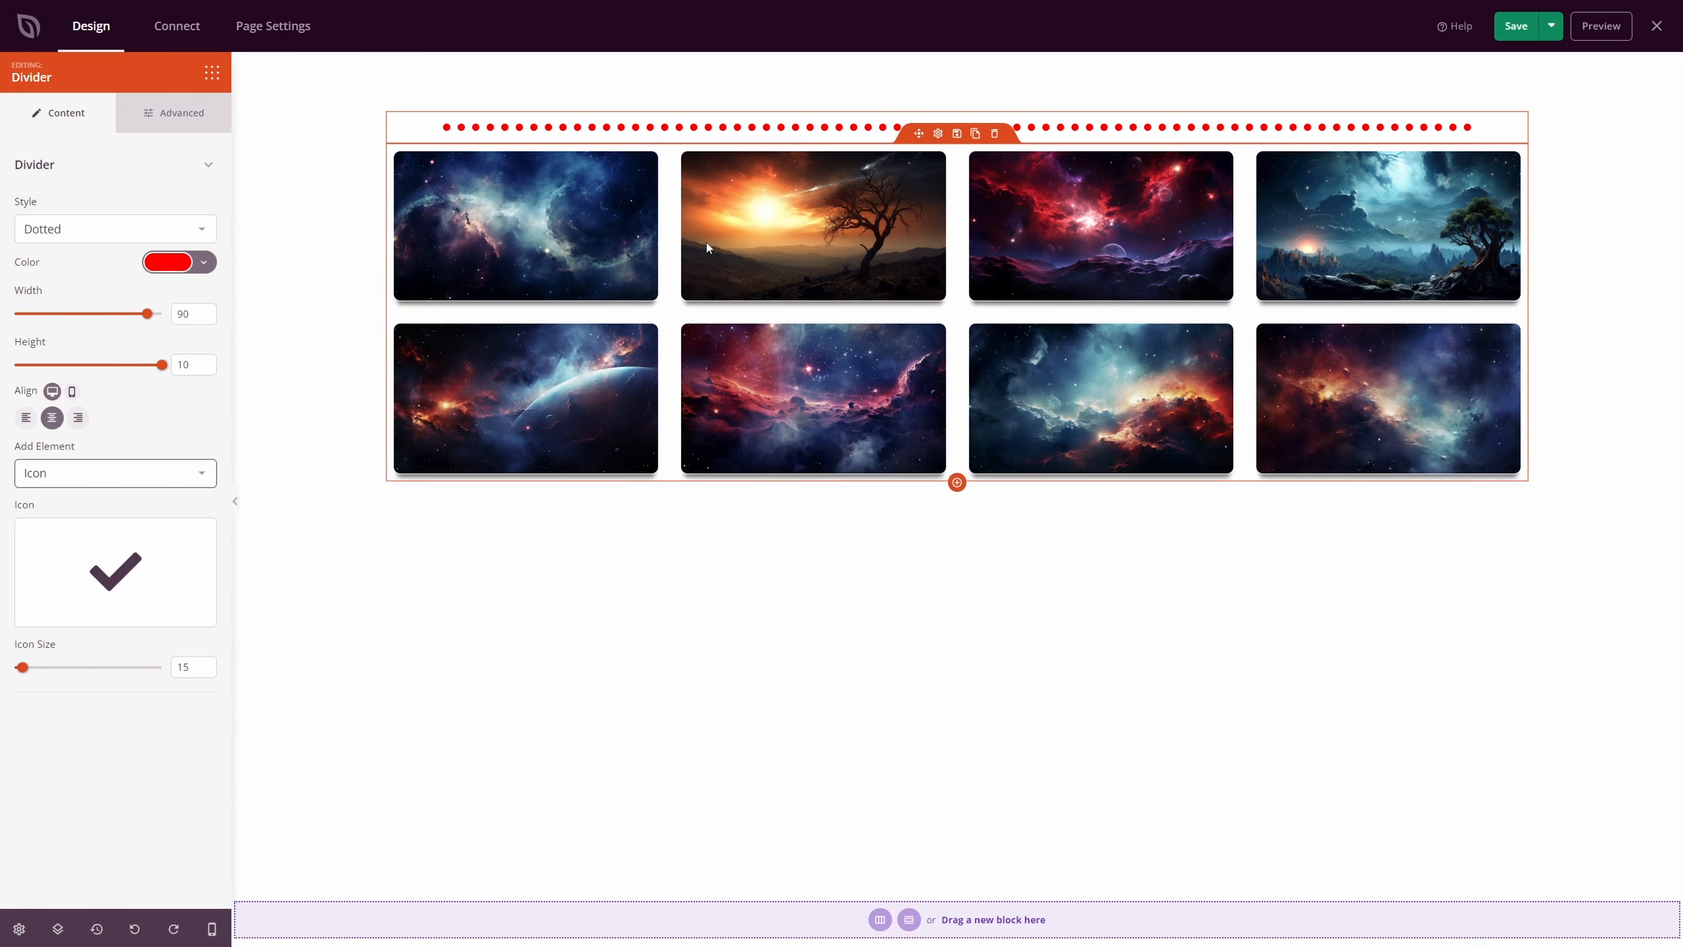
pyautogui.moveTo(22, 666); pyautogui.dragTo(80, 671)
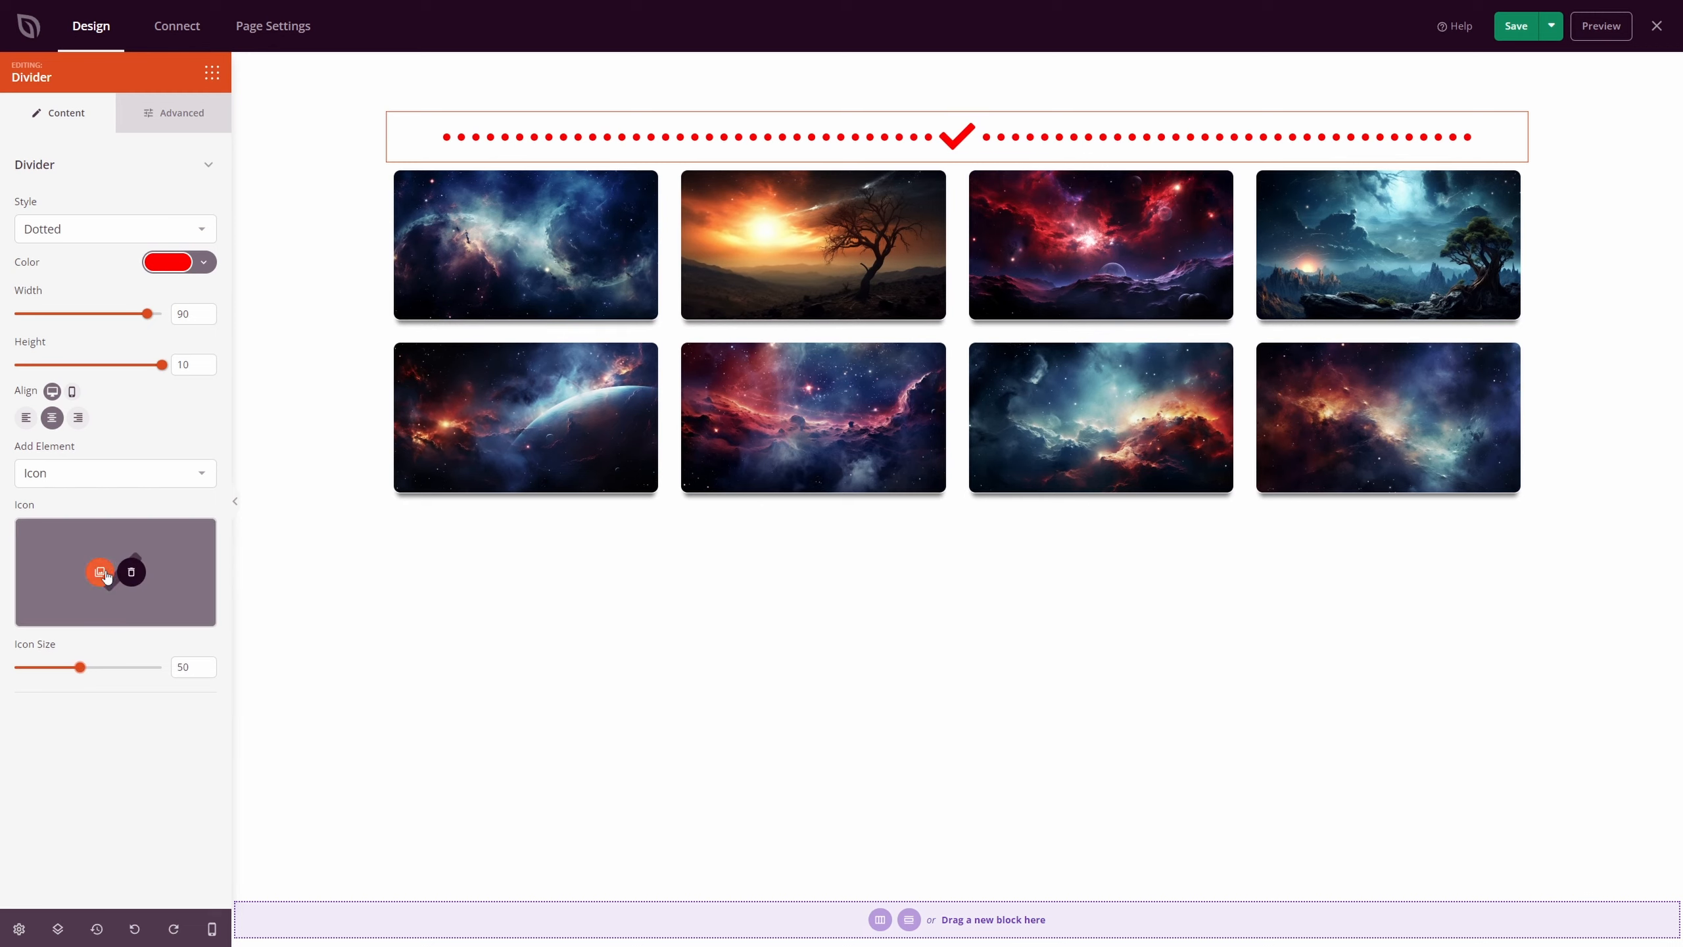
# Search the icon library for "down" and replace the divider's checkmark with the double down-chevron icon.
pyautogui.click(99, 572)
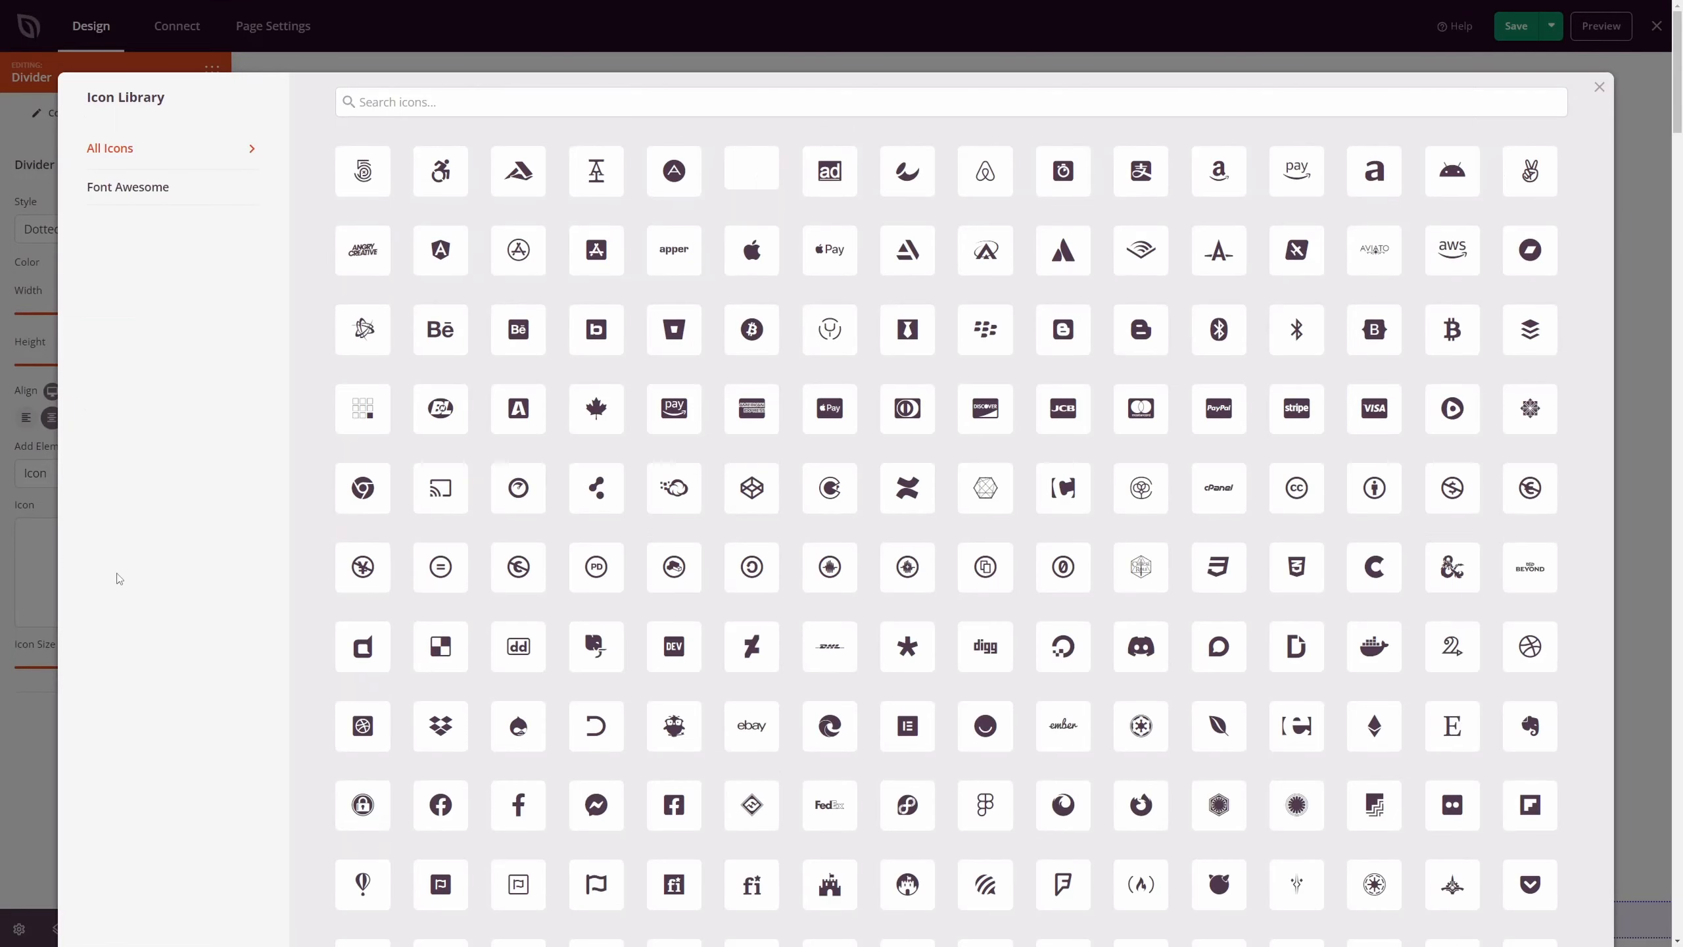
pyautogui.click(468, 92)
pyautogui.write('down')
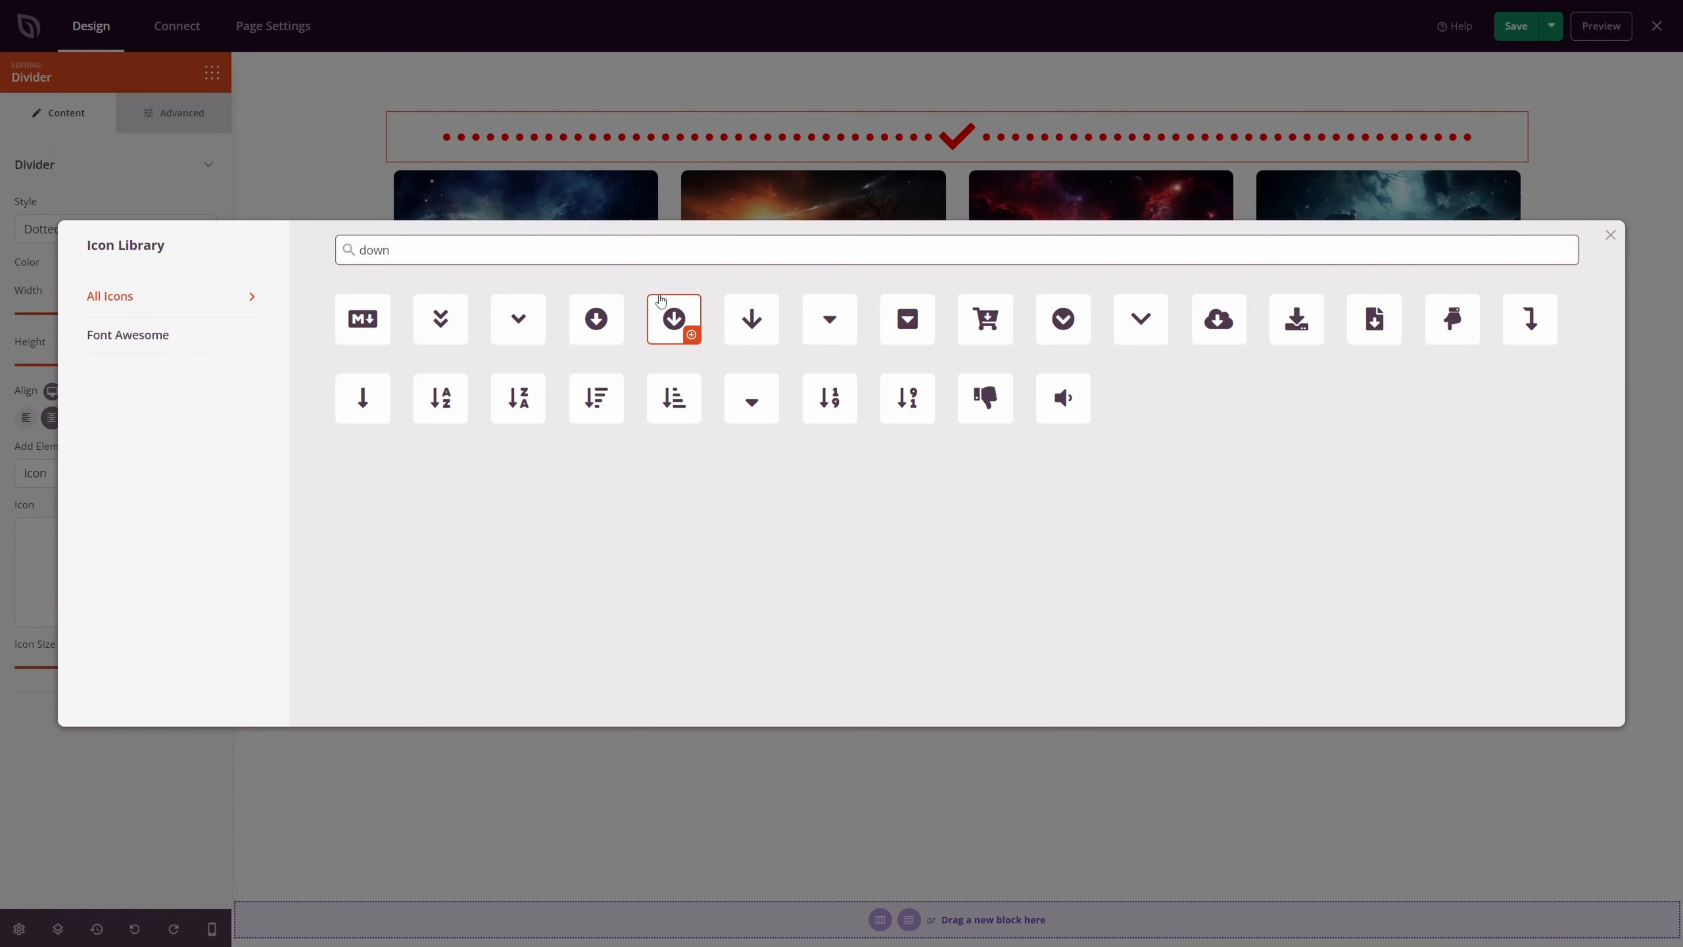
pyautogui.click(422, 320)
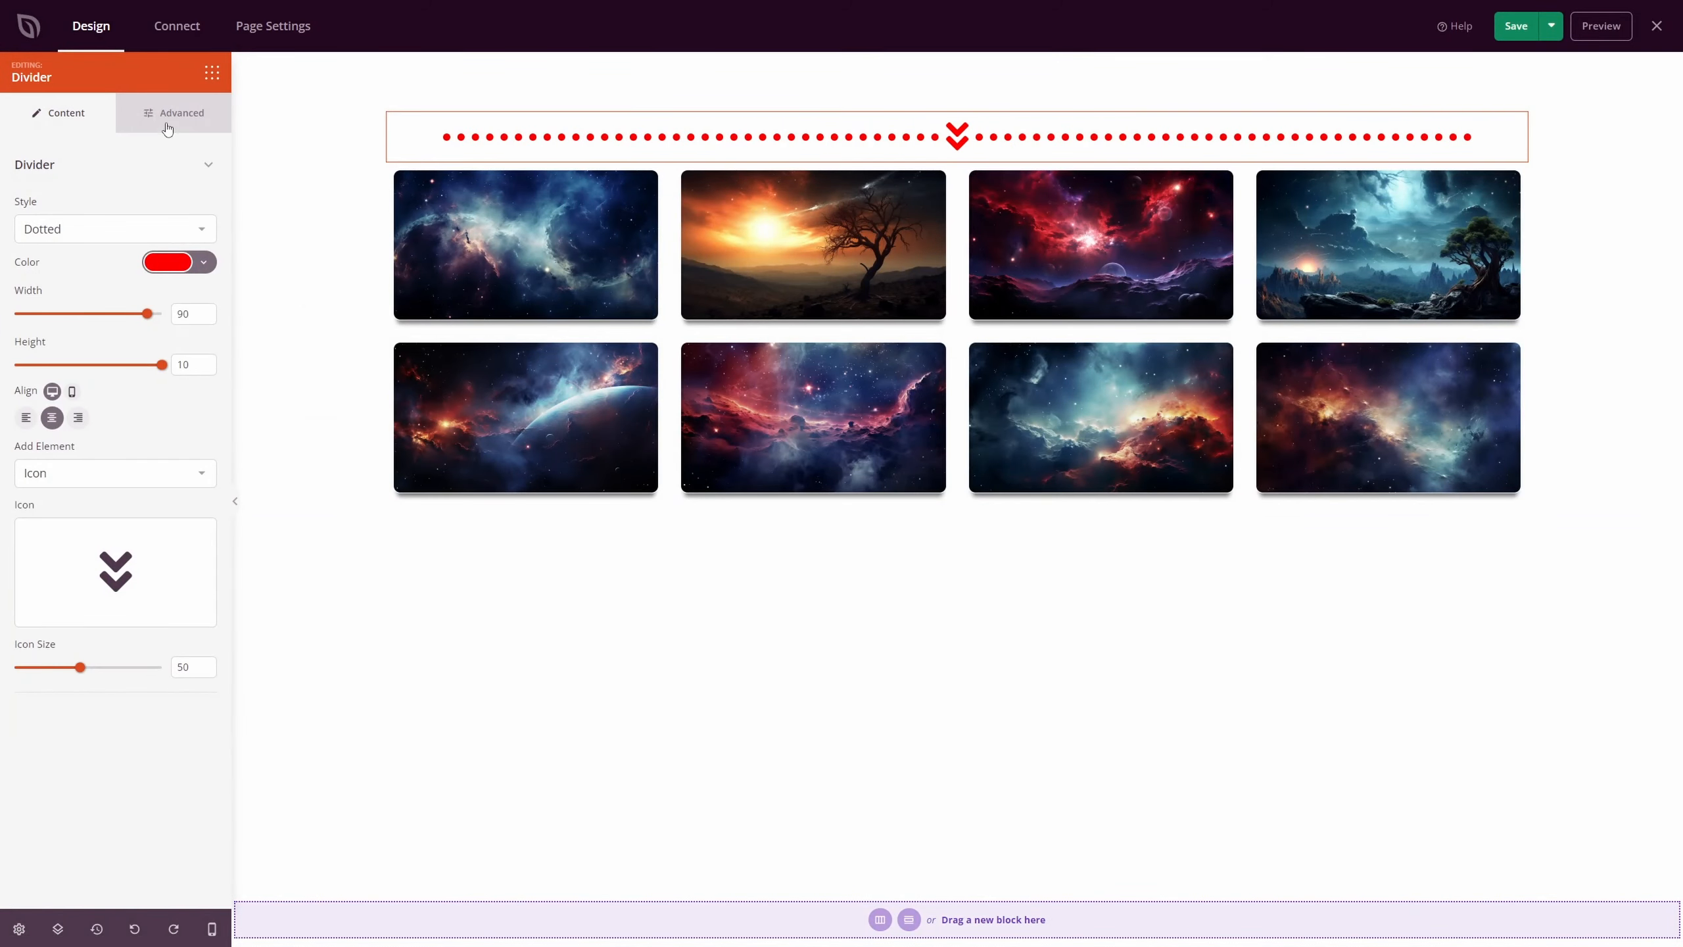
# Change the divider's icon color to a darker red than the dotted line.
pyautogui.click(168, 128)
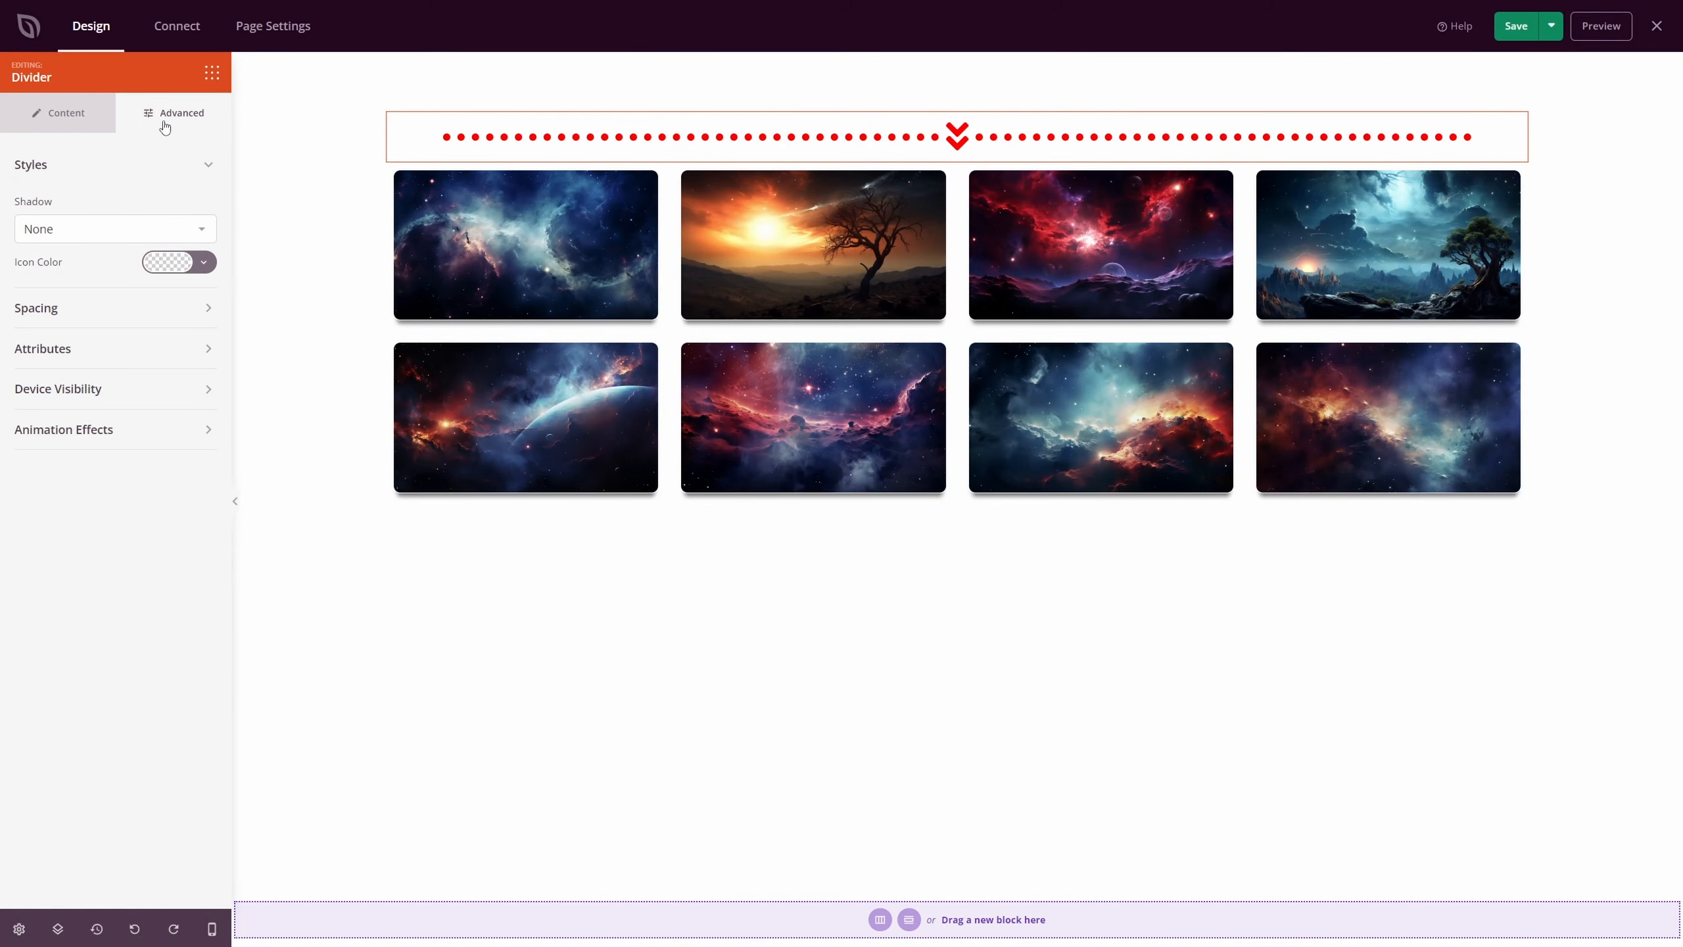
pyautogui.click(163, 270)
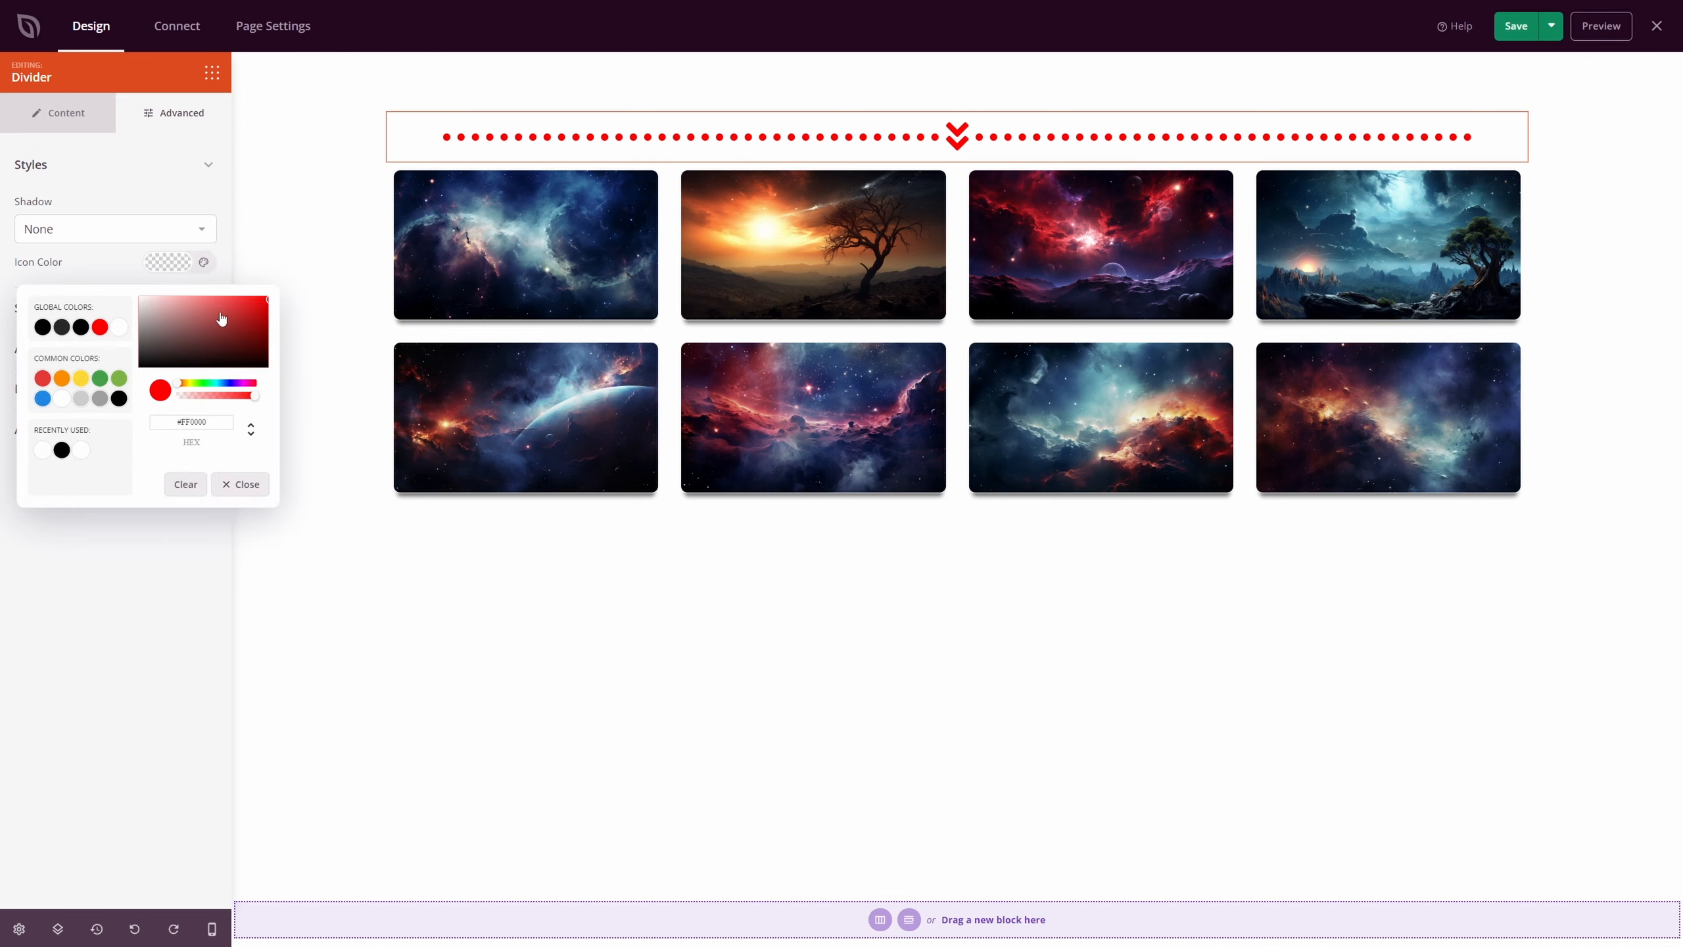
pyautogui.click(271, 313)
pyautogui.moveTo(276, 318); pyautogui.dragTo(279, 319)
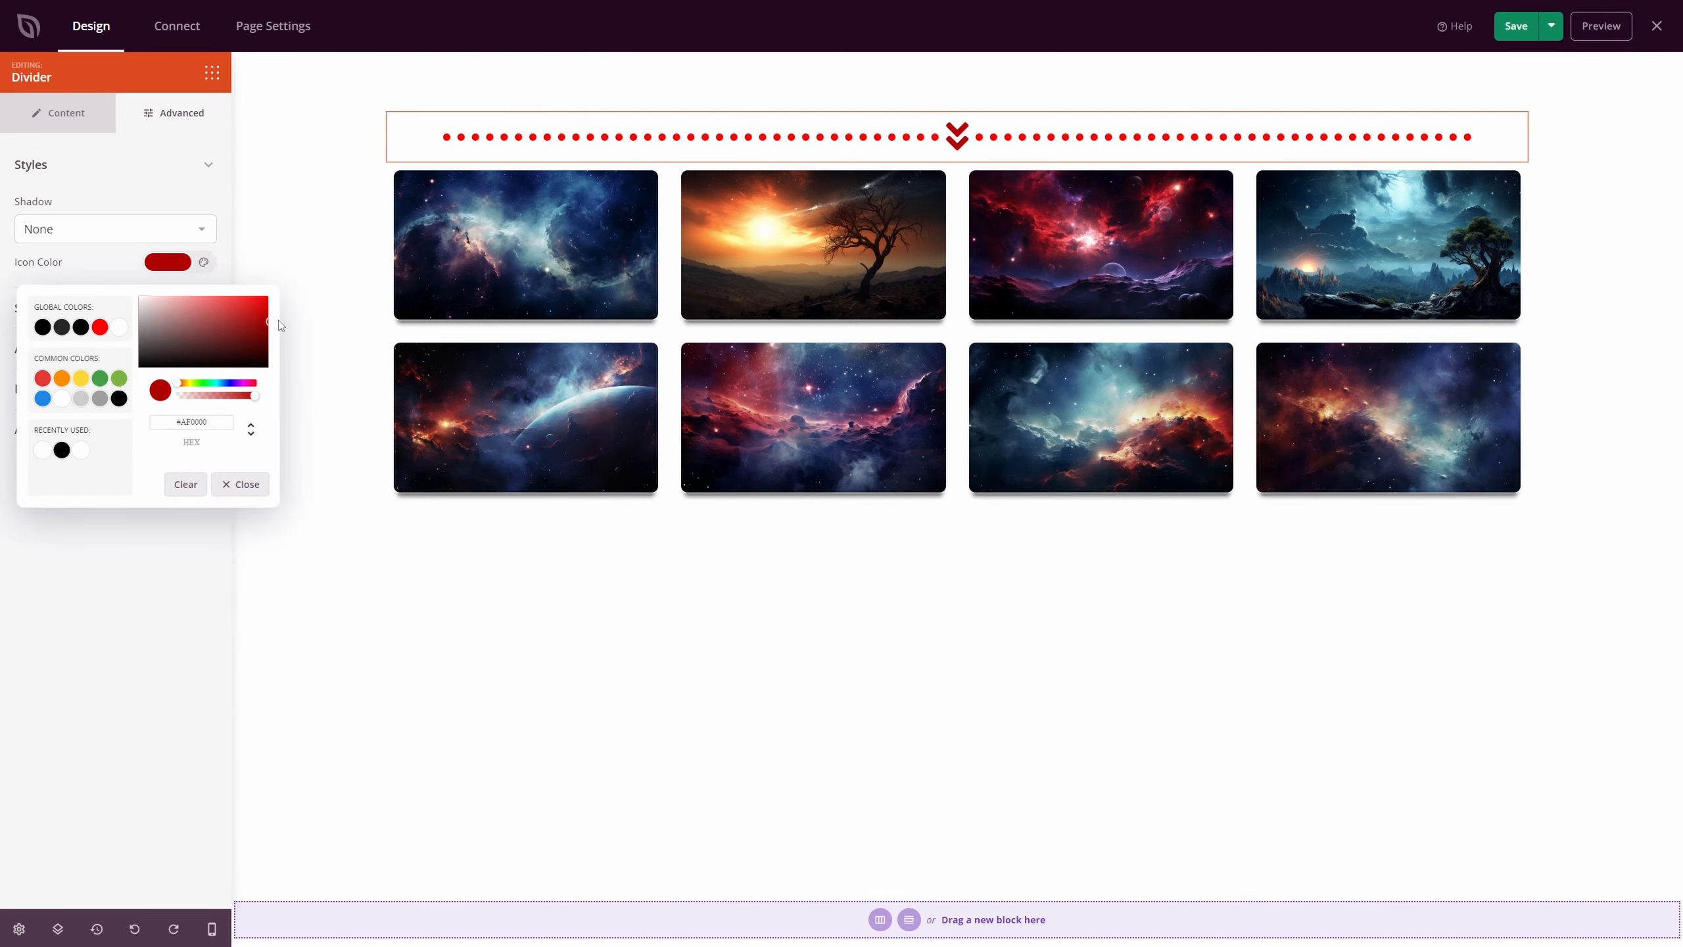
pyautogui.click(99, 606)
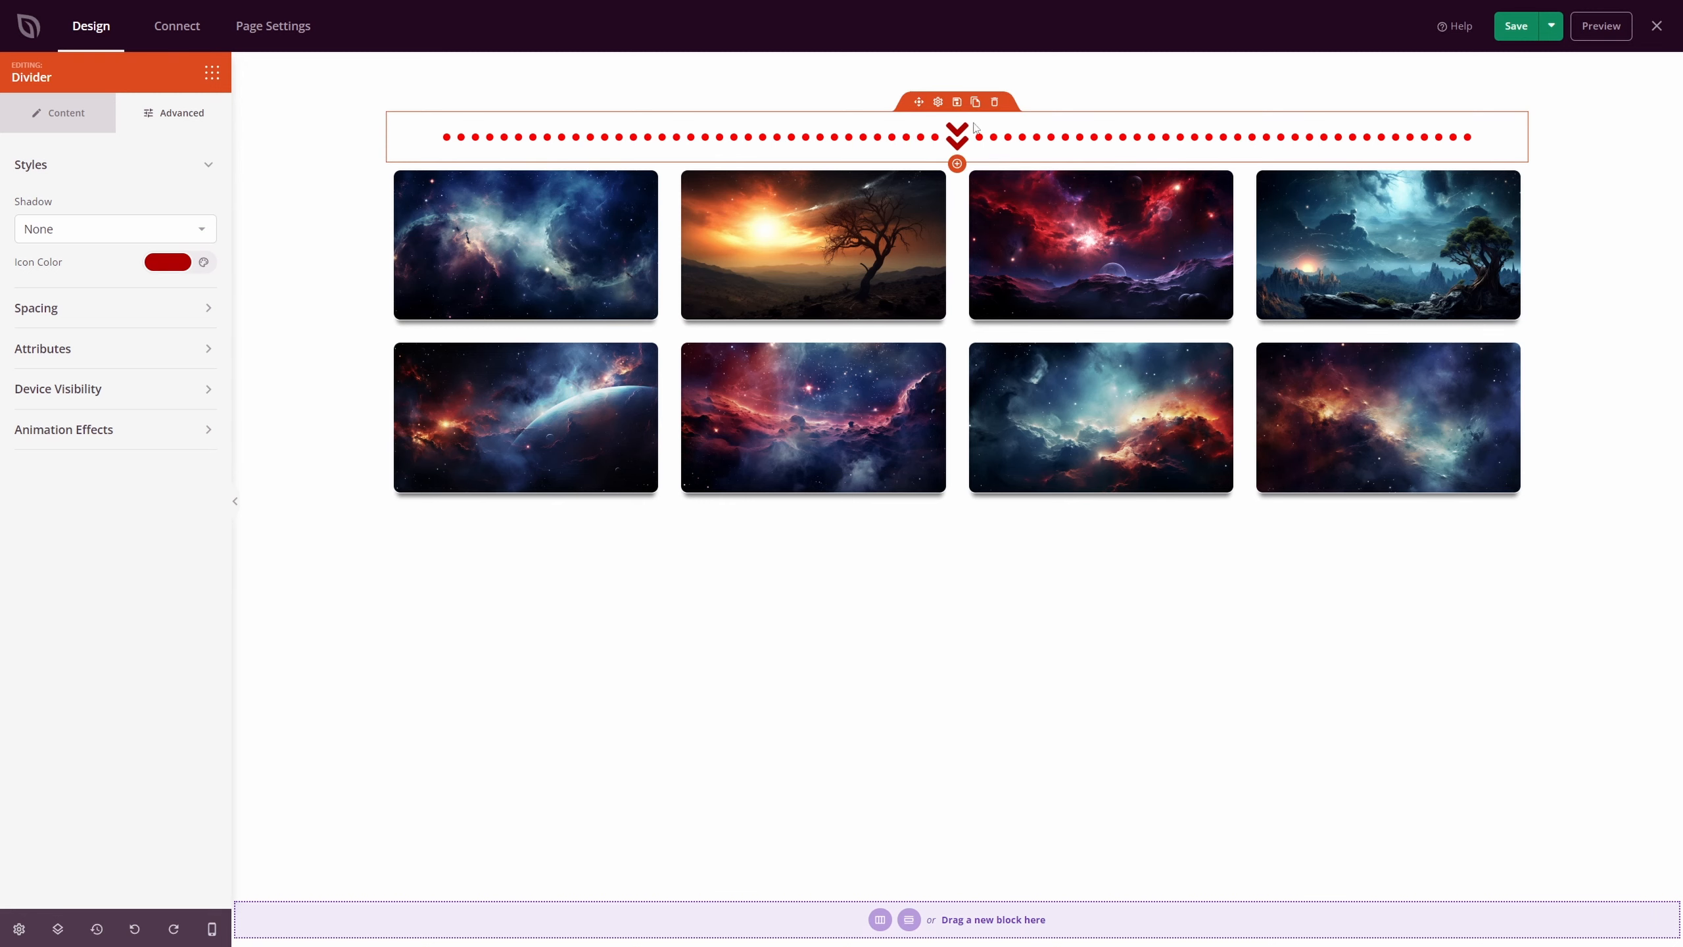
# Duplicate the divider, move the copy below the gallery, and change its icon to the double up chevron found by searching "up".
pyautogui.click(976, 101)
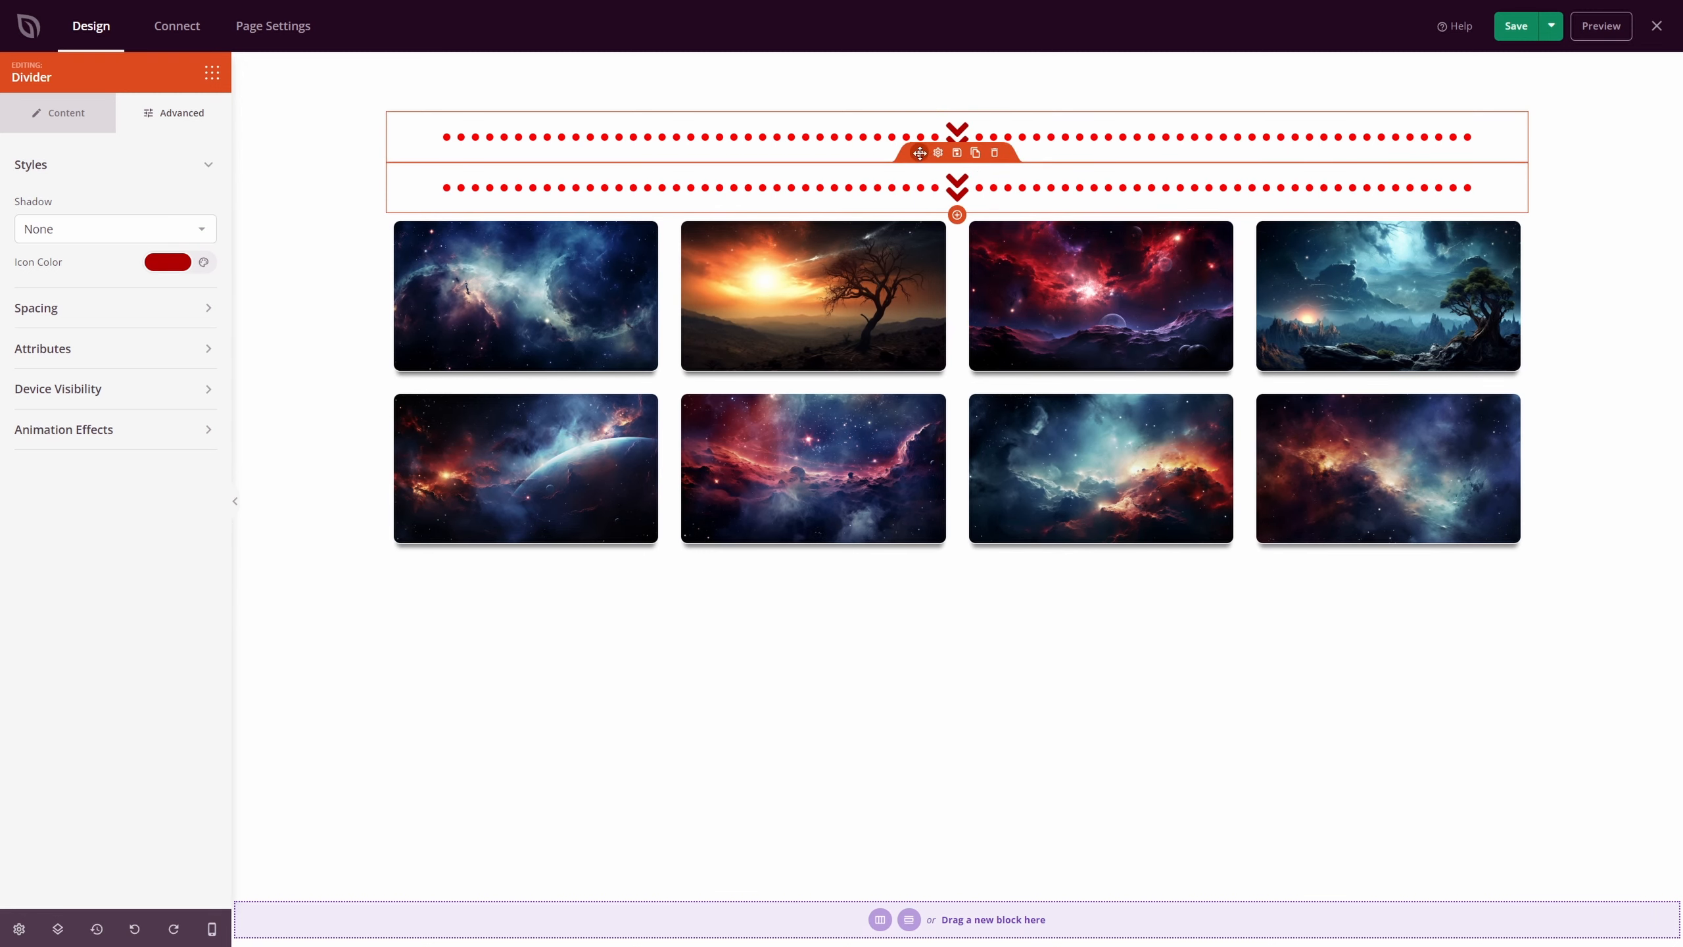
pyautogui.moveTo(919, 153); pyautogui.dragTo(922, 524)
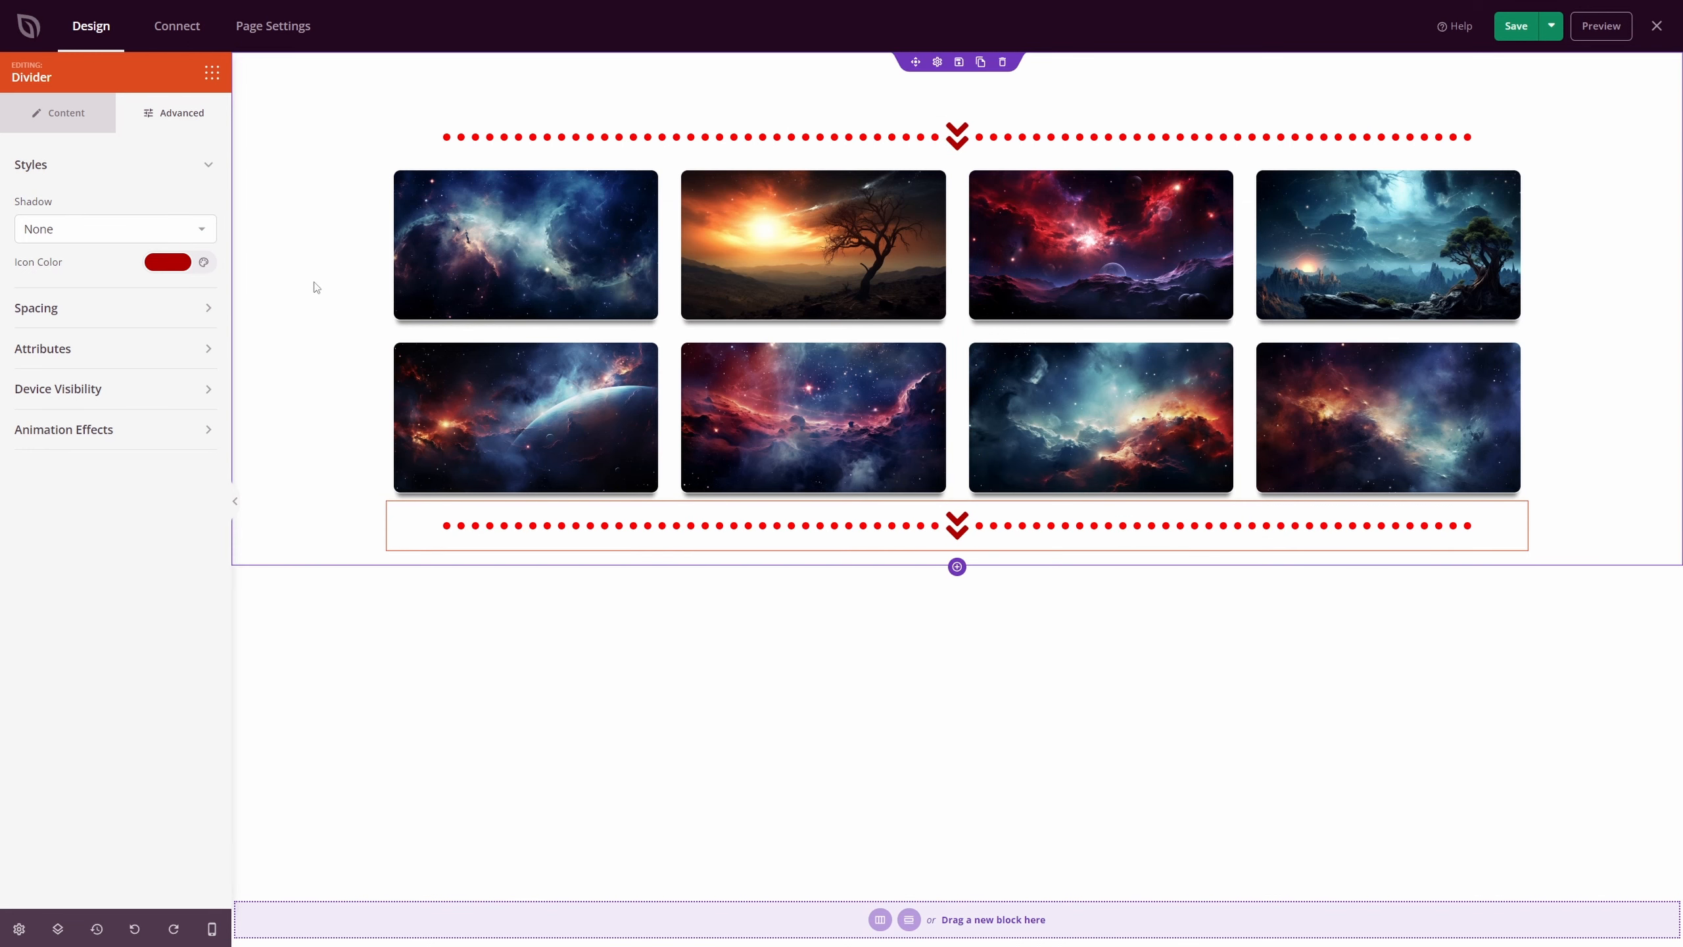
pyautogui.click(76, 123)
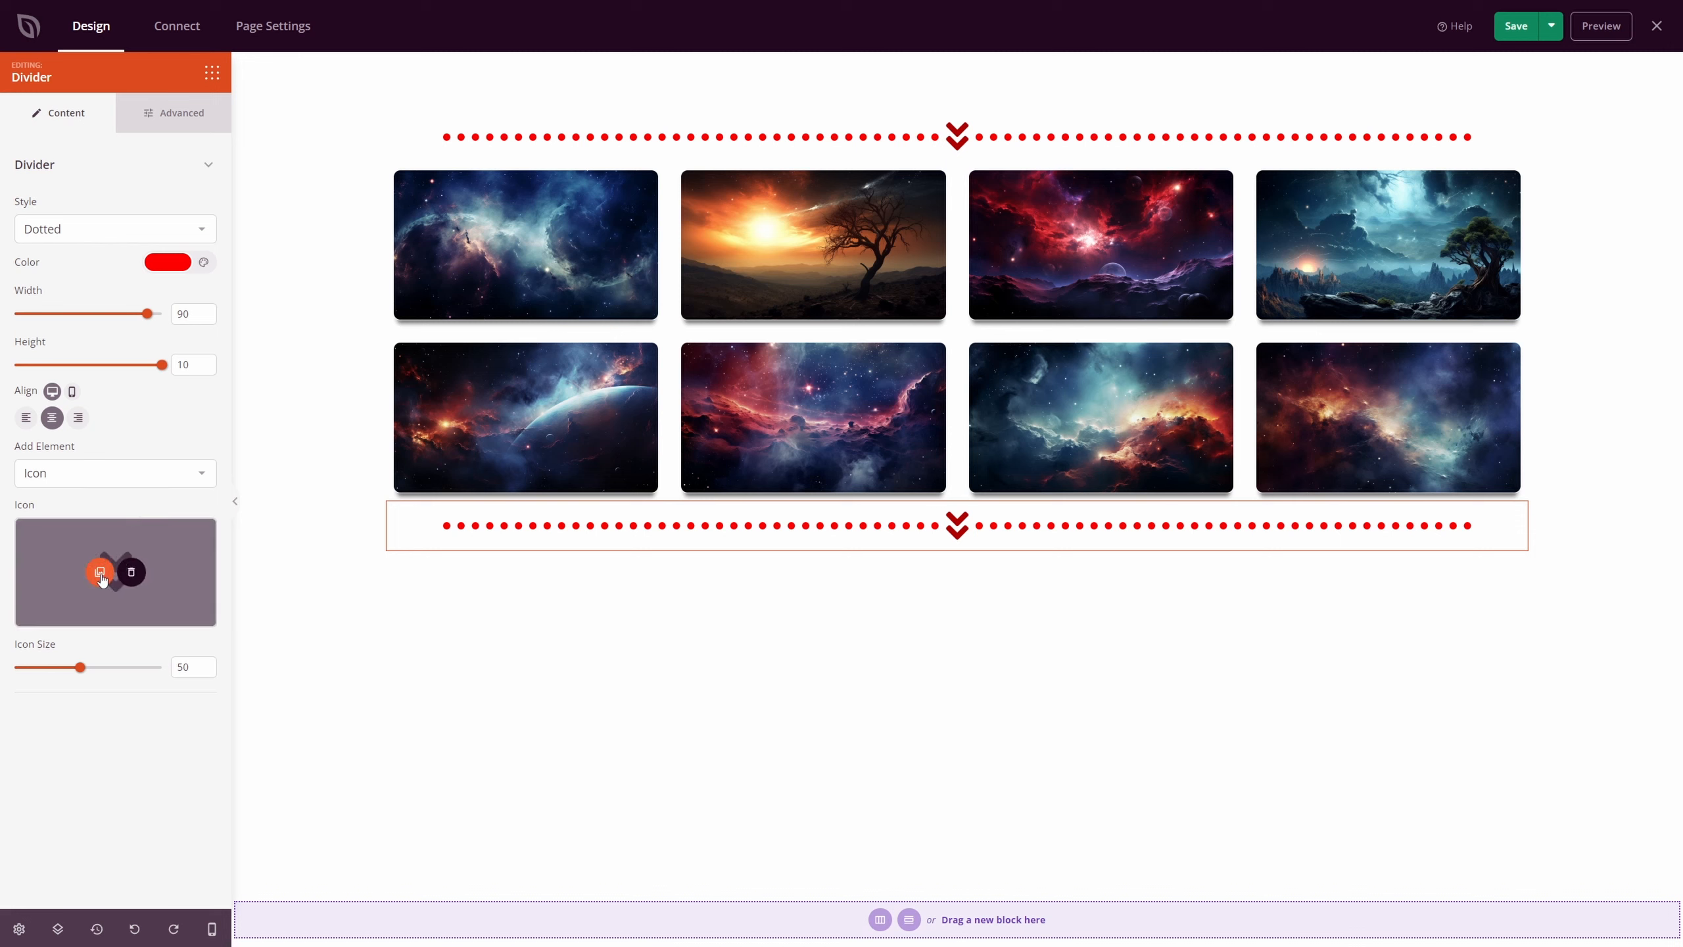
pyautogui.click(100, 574)
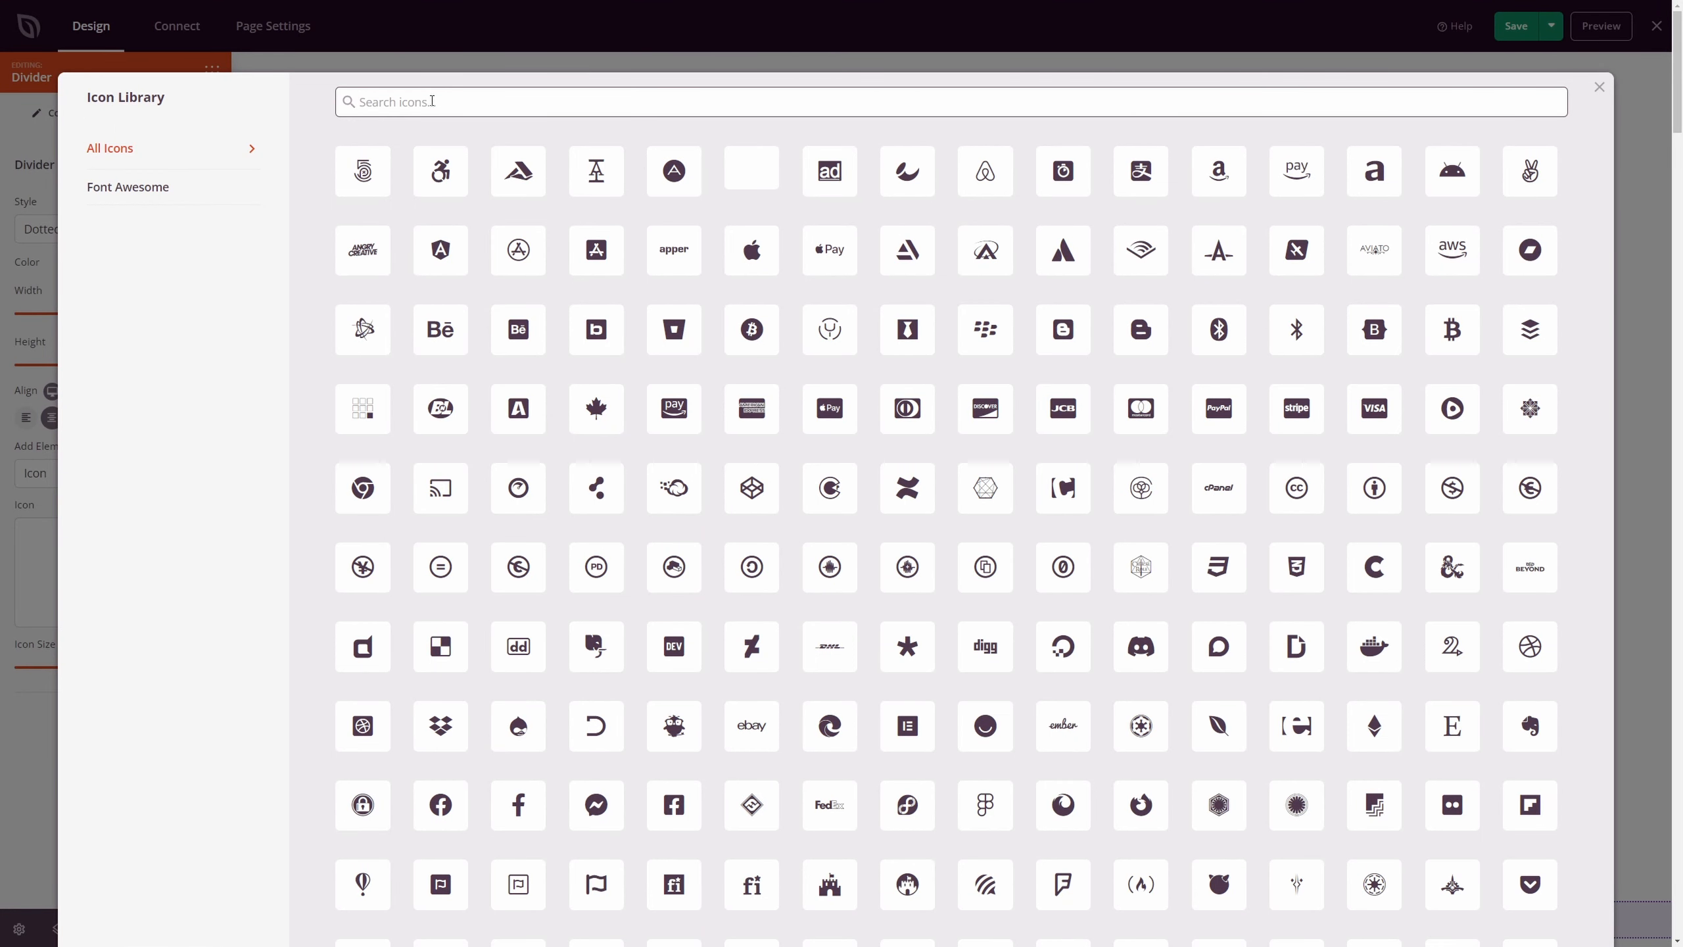
pyautogui.write('up')
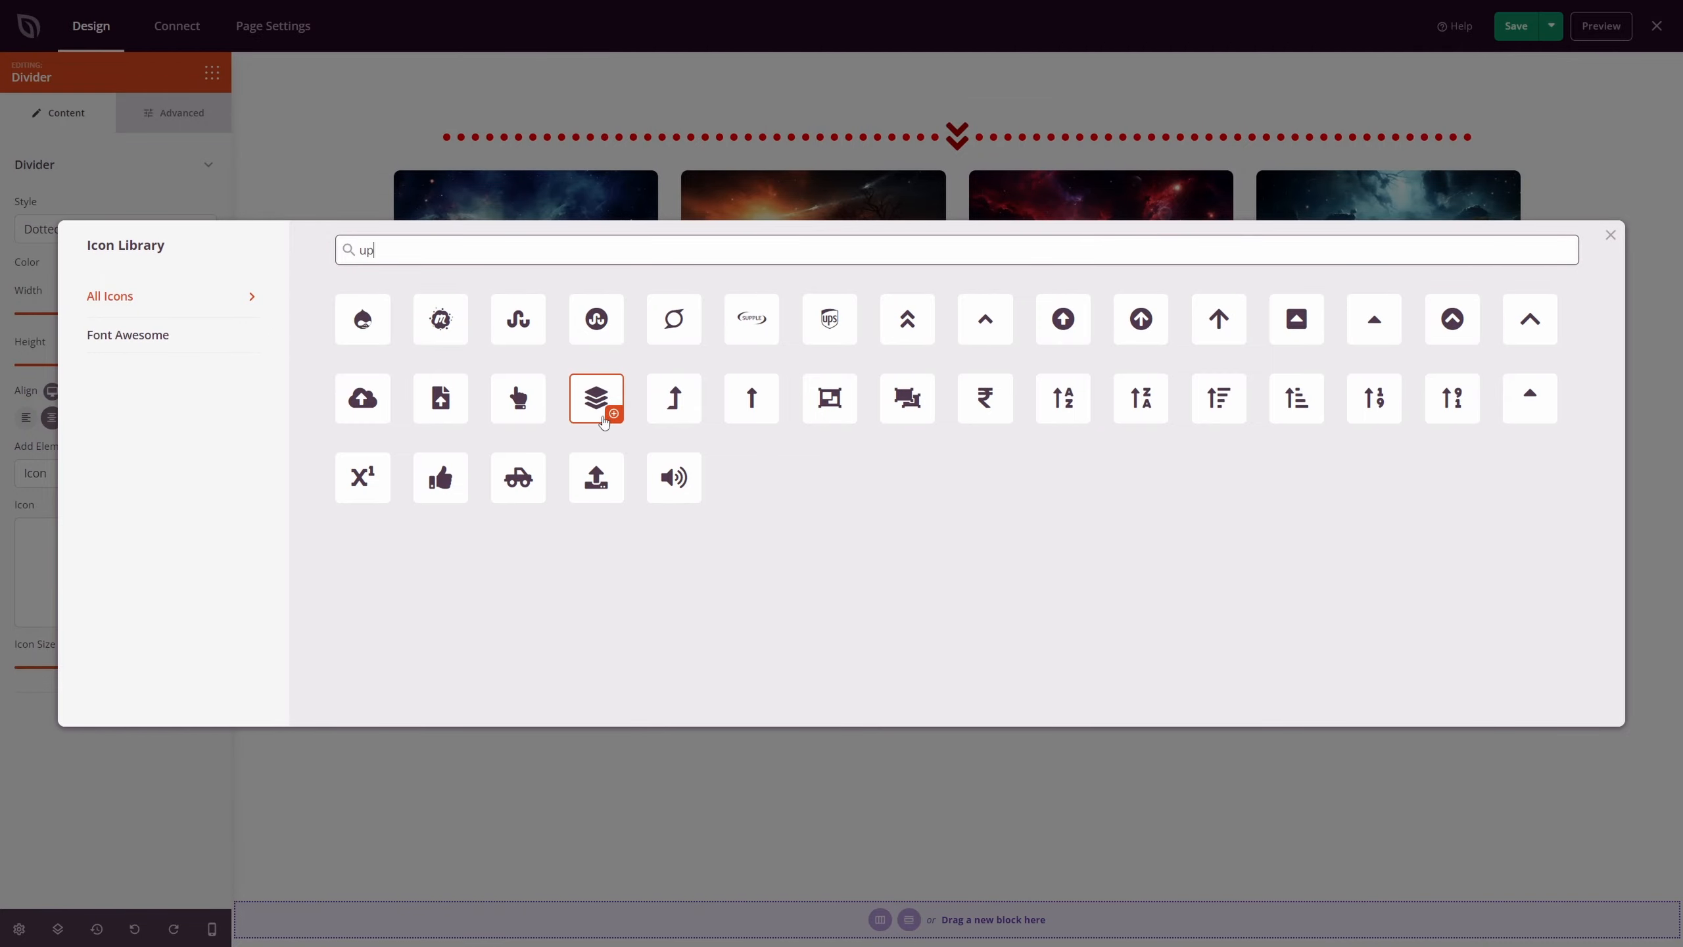
pyautogui.click(914, 322)
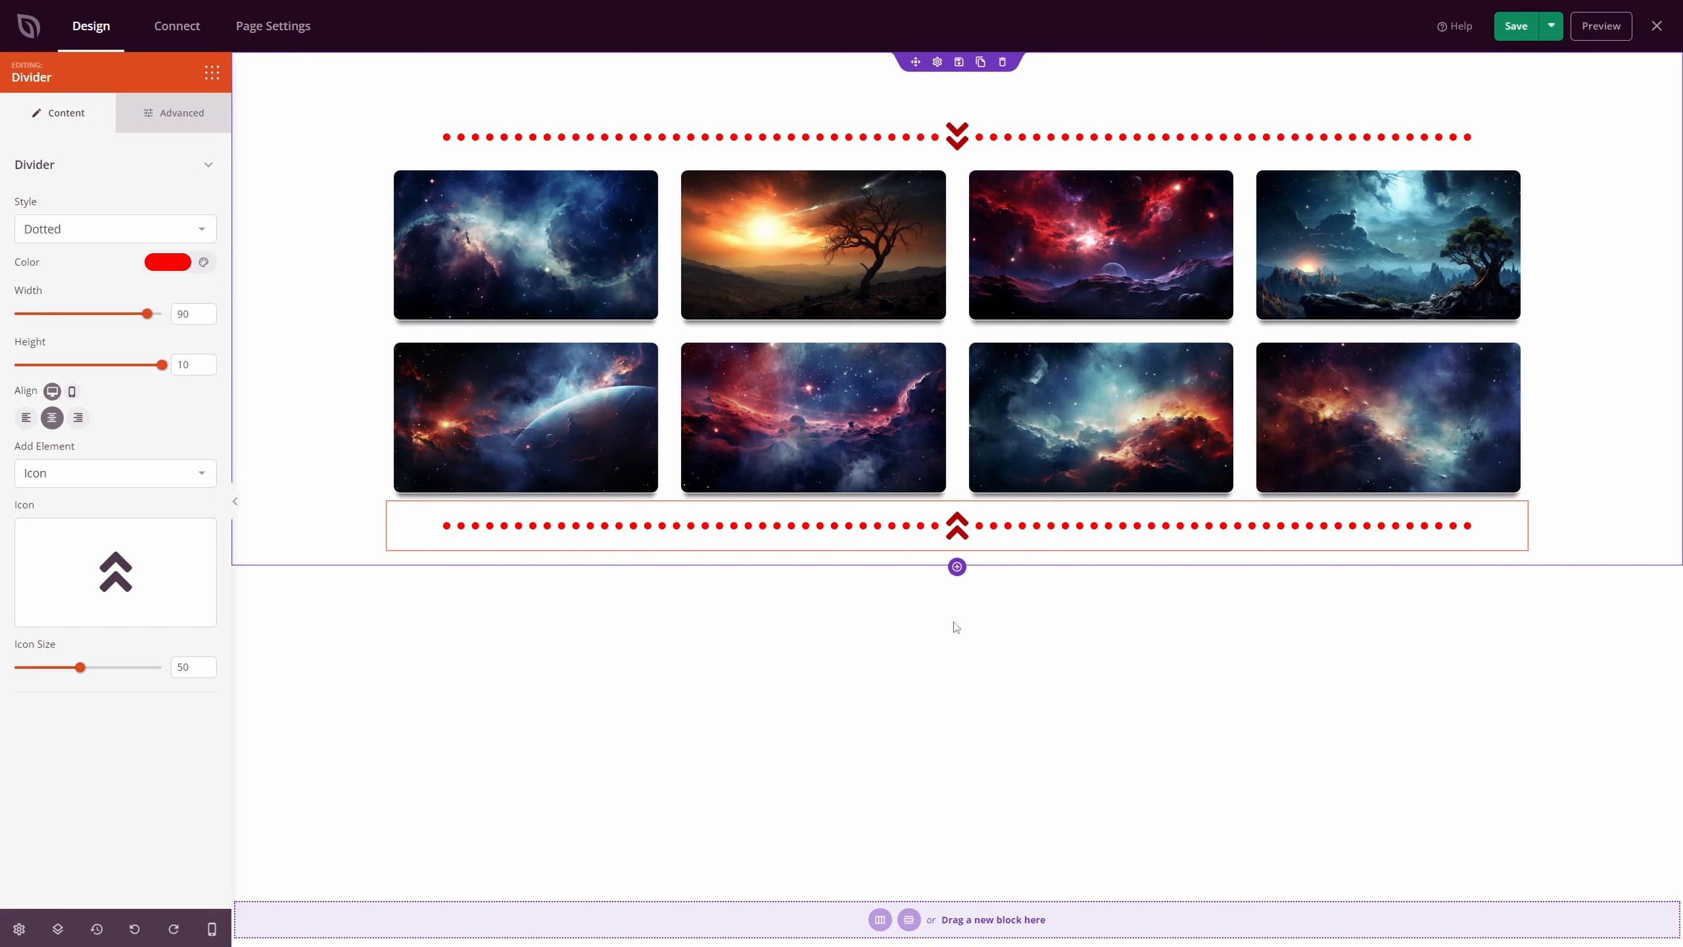
# Add a single-column section below the gallery section and set its background color to black.
pyautogui.click(956, 566)
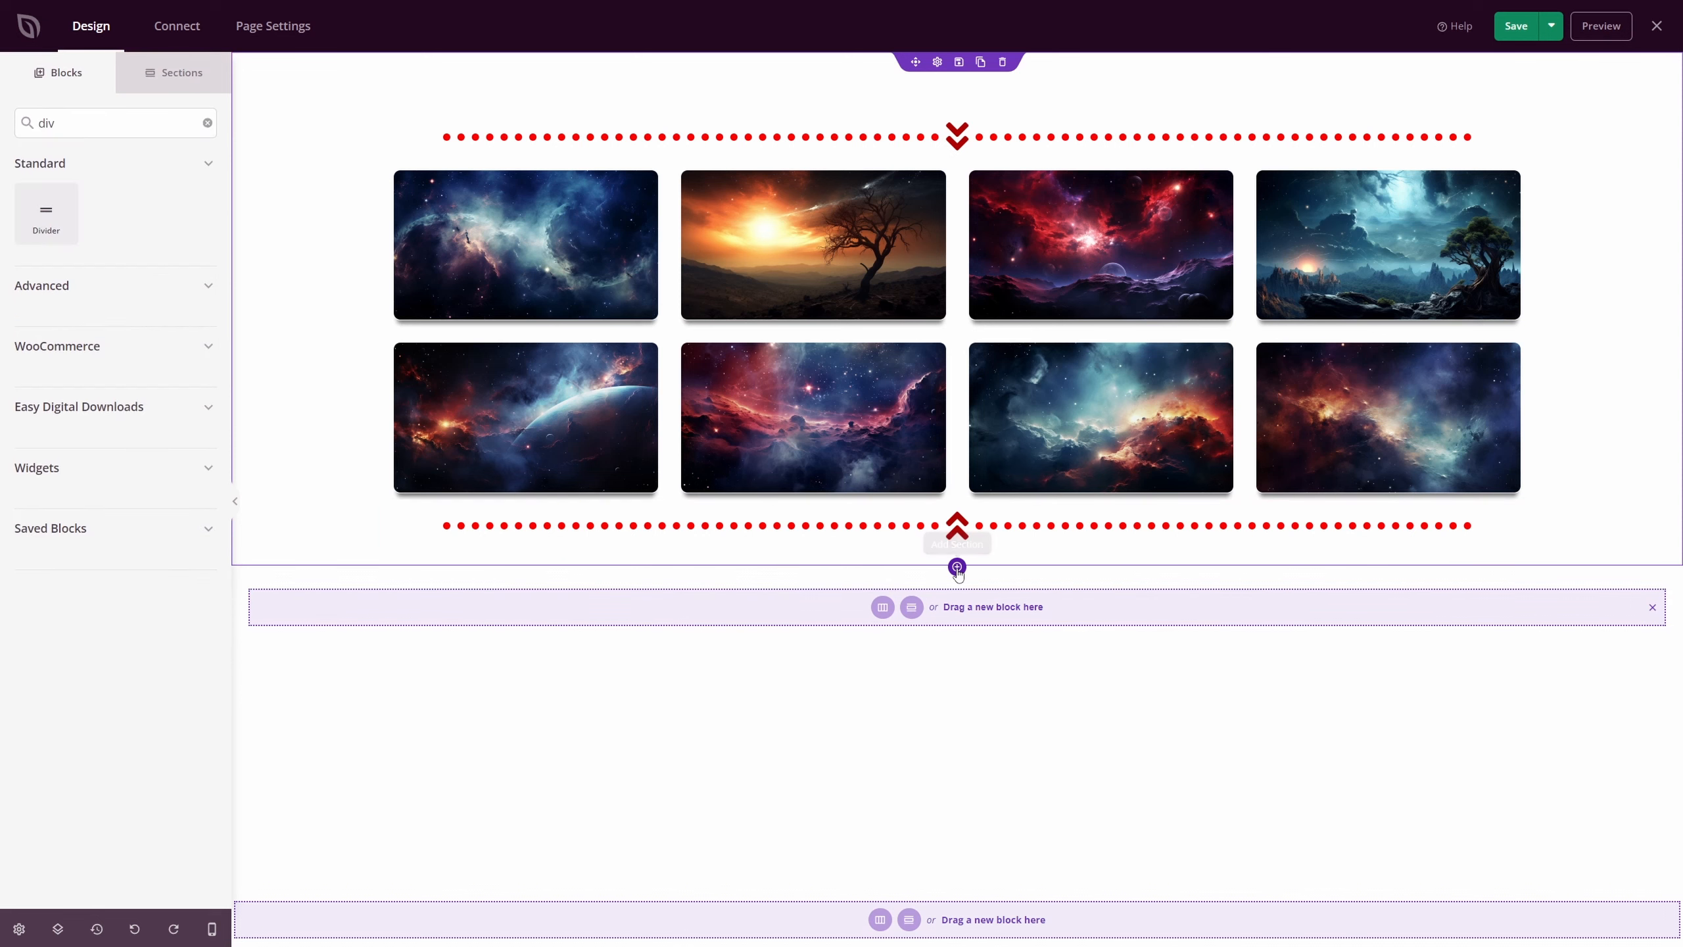
pyautogui.click(882, 606)
pyautogui.click(844, 649)
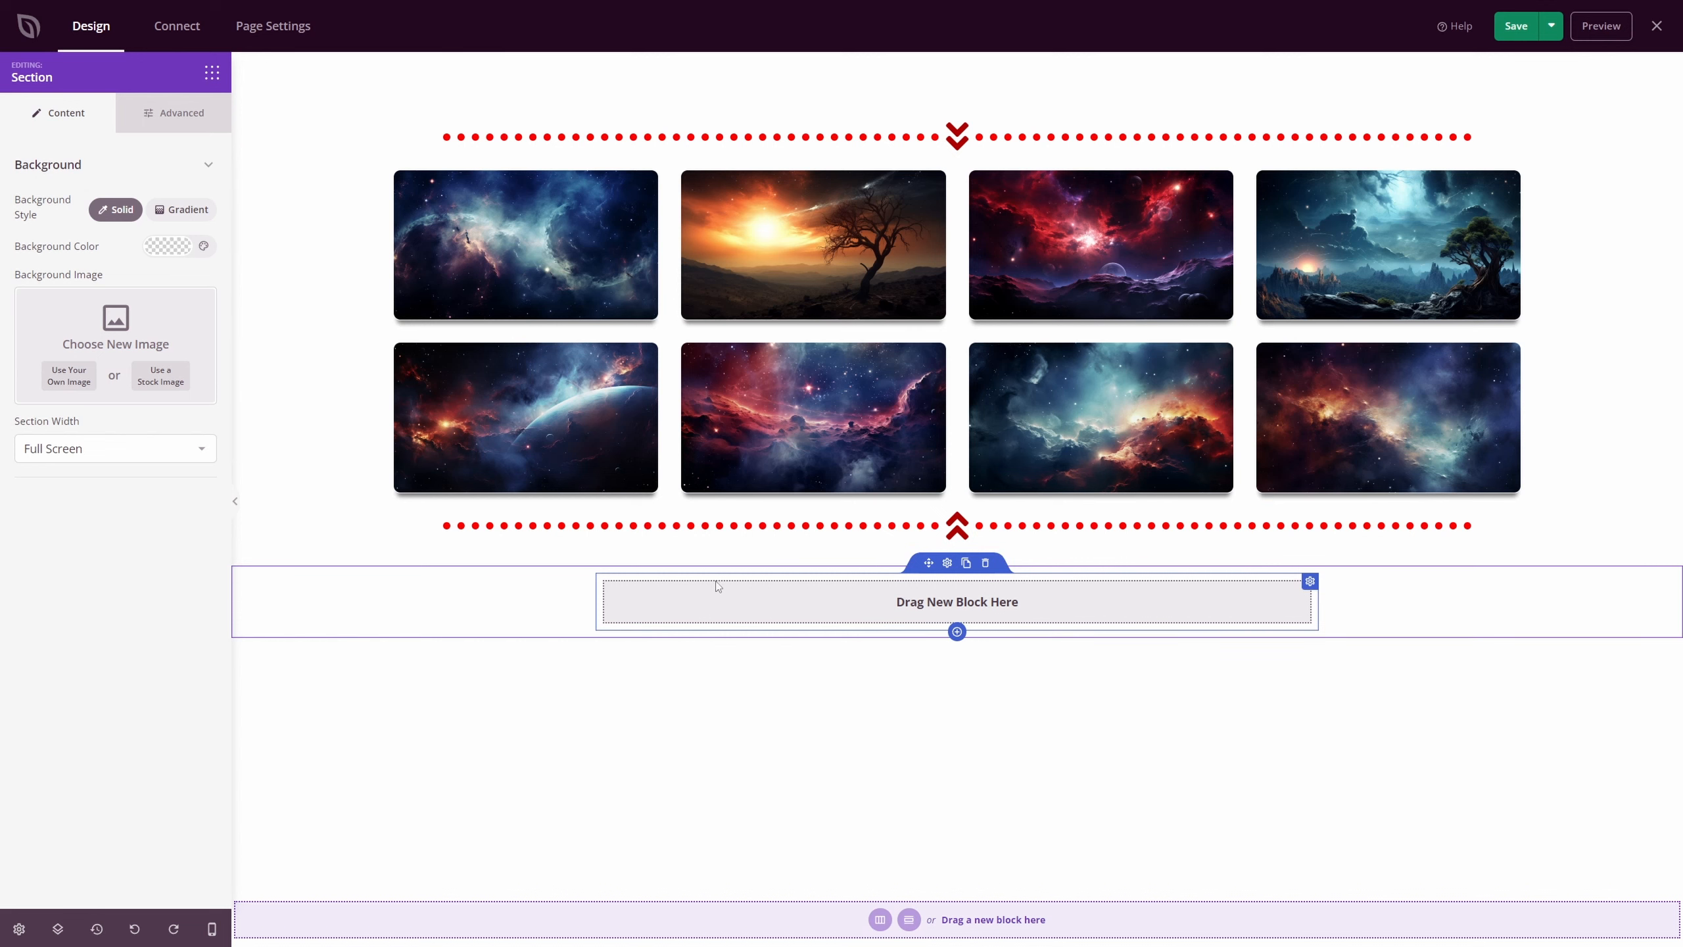
pyautogui.click(163, 250)
pyautogui.moveTo(193, 314); pyautogui.dragTo(334, 385)
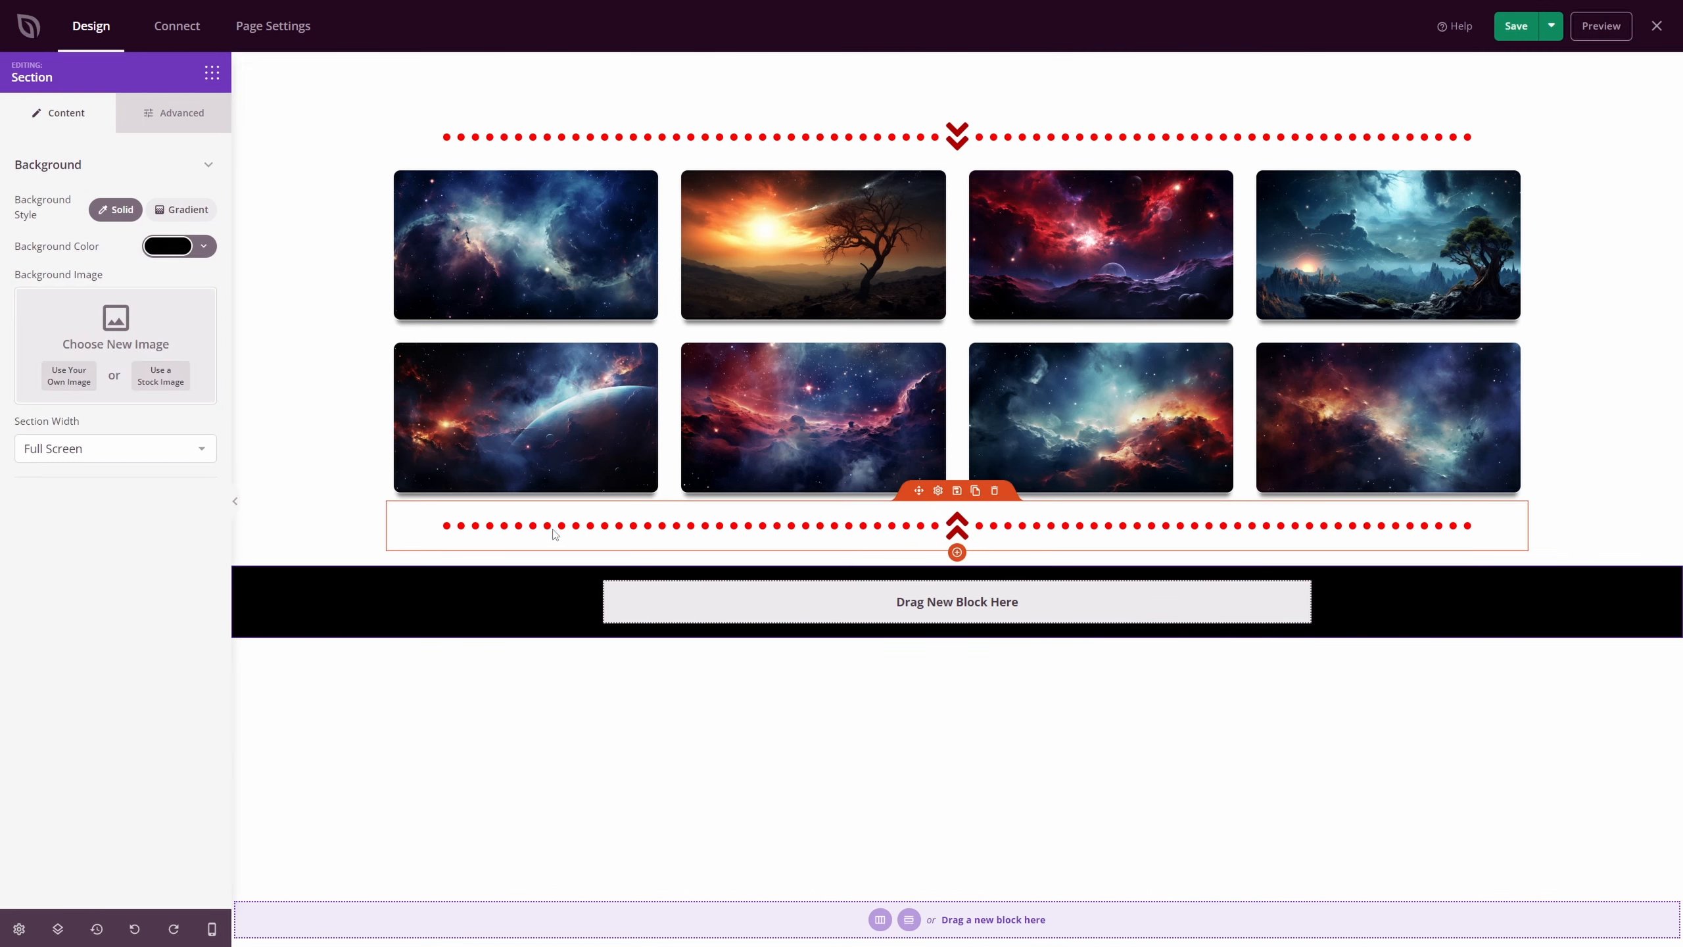
# Search the blocks for "butt" and place a Button block in the new black section.
pyautogui.click(212, 71)
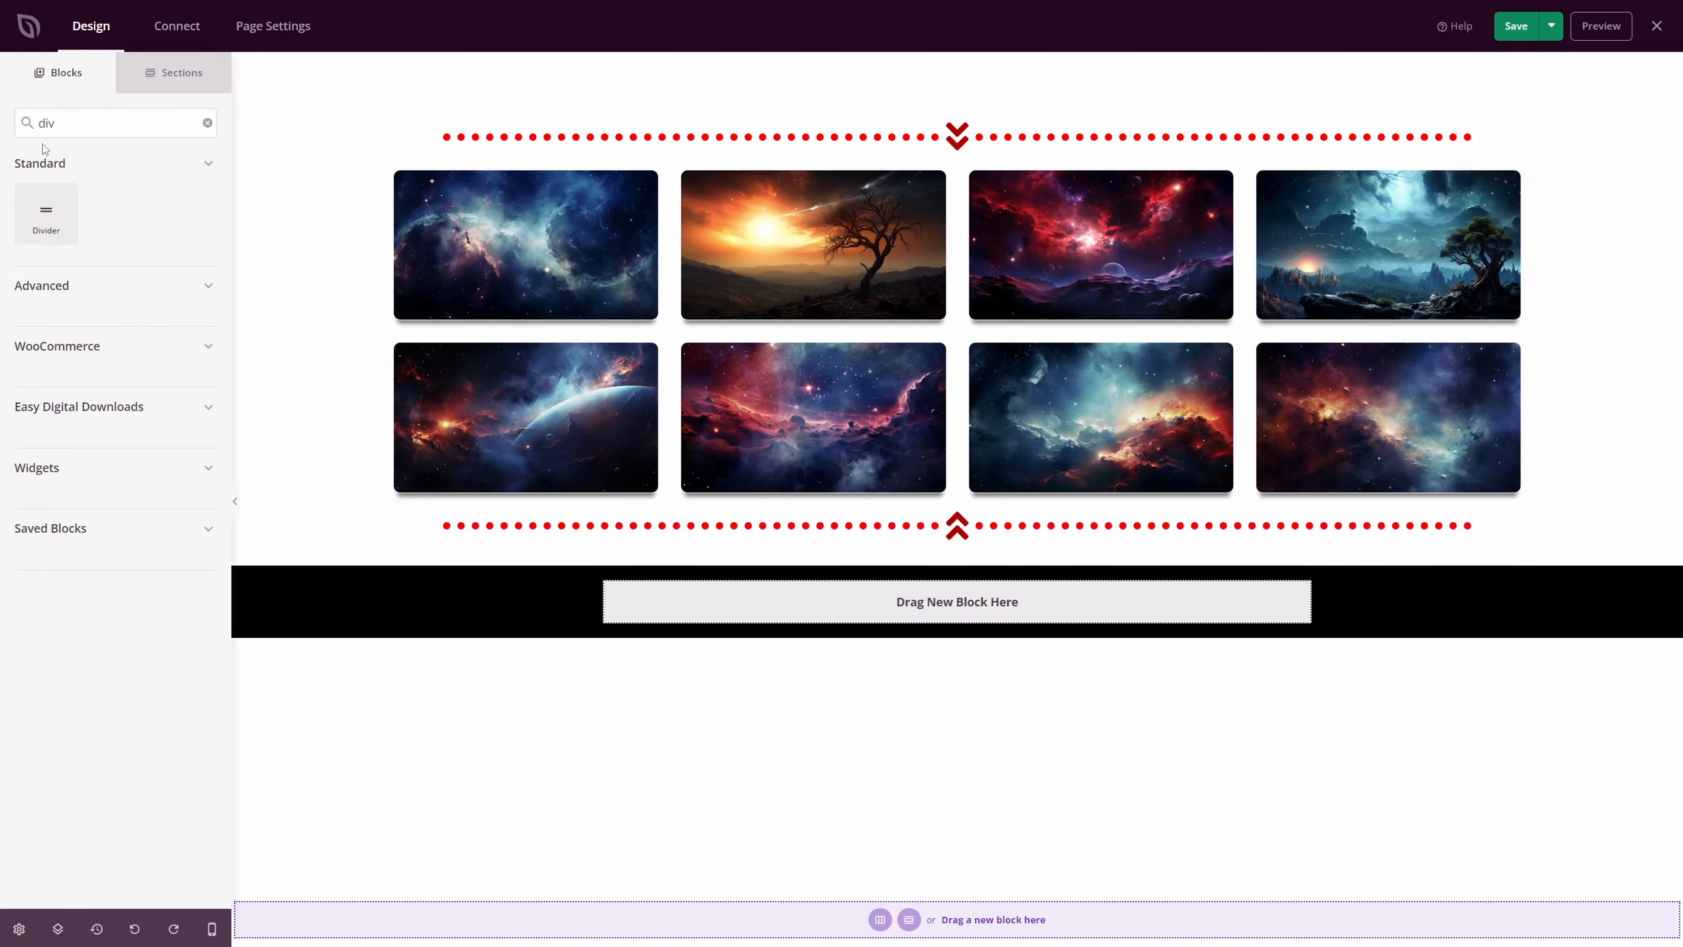
pyautogui.click(51, 124)
pyautogui.press('BackSpace')
pyautogui.write('butt')
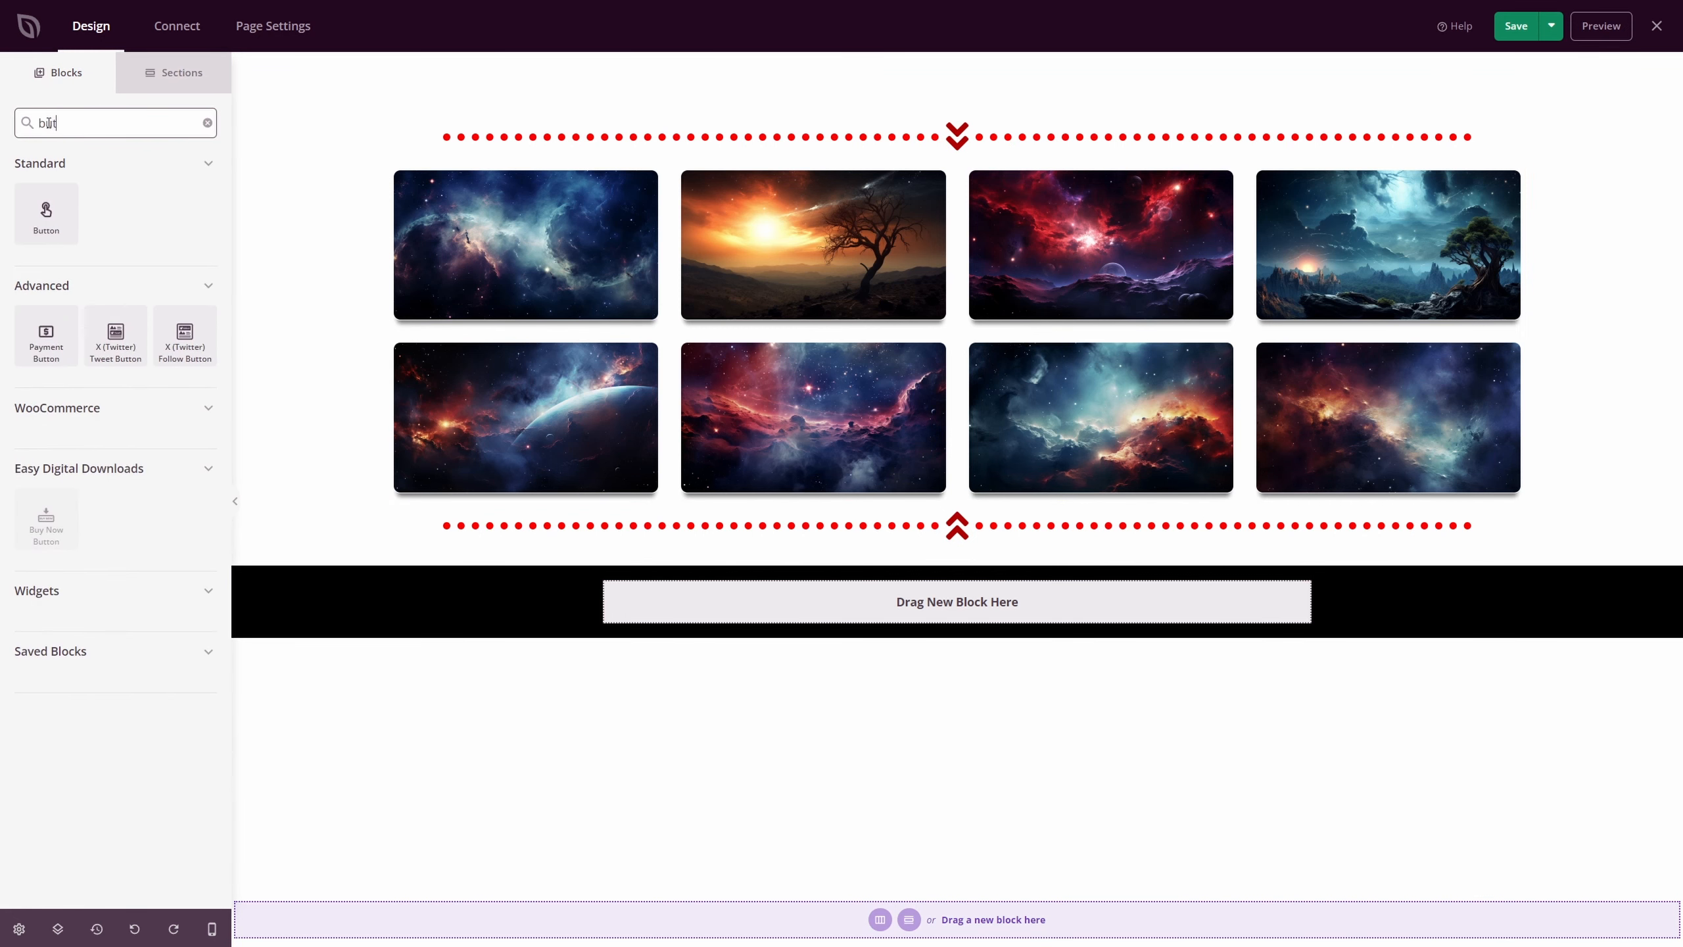
pyautogui.moveTo(47, 212); pyautogui.dragTo(956, 596)
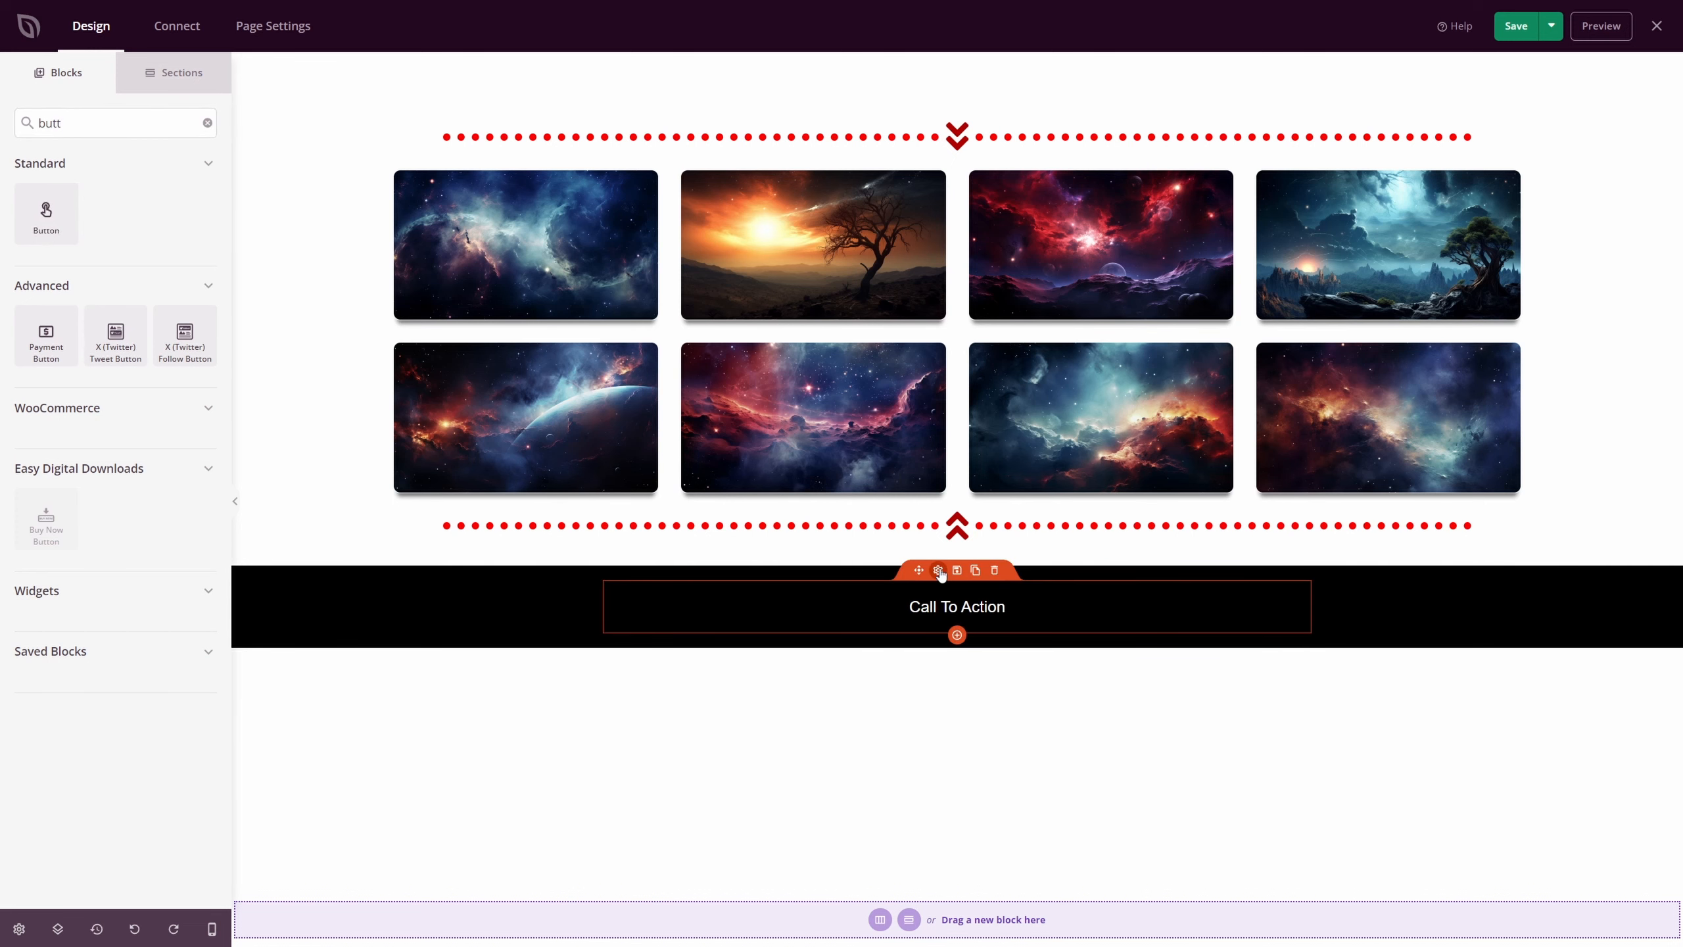
# Set the button text to "CONTACT ME" and its sub text to "For Stunning Artwork Prints".
pyautogui.click(938, 570)
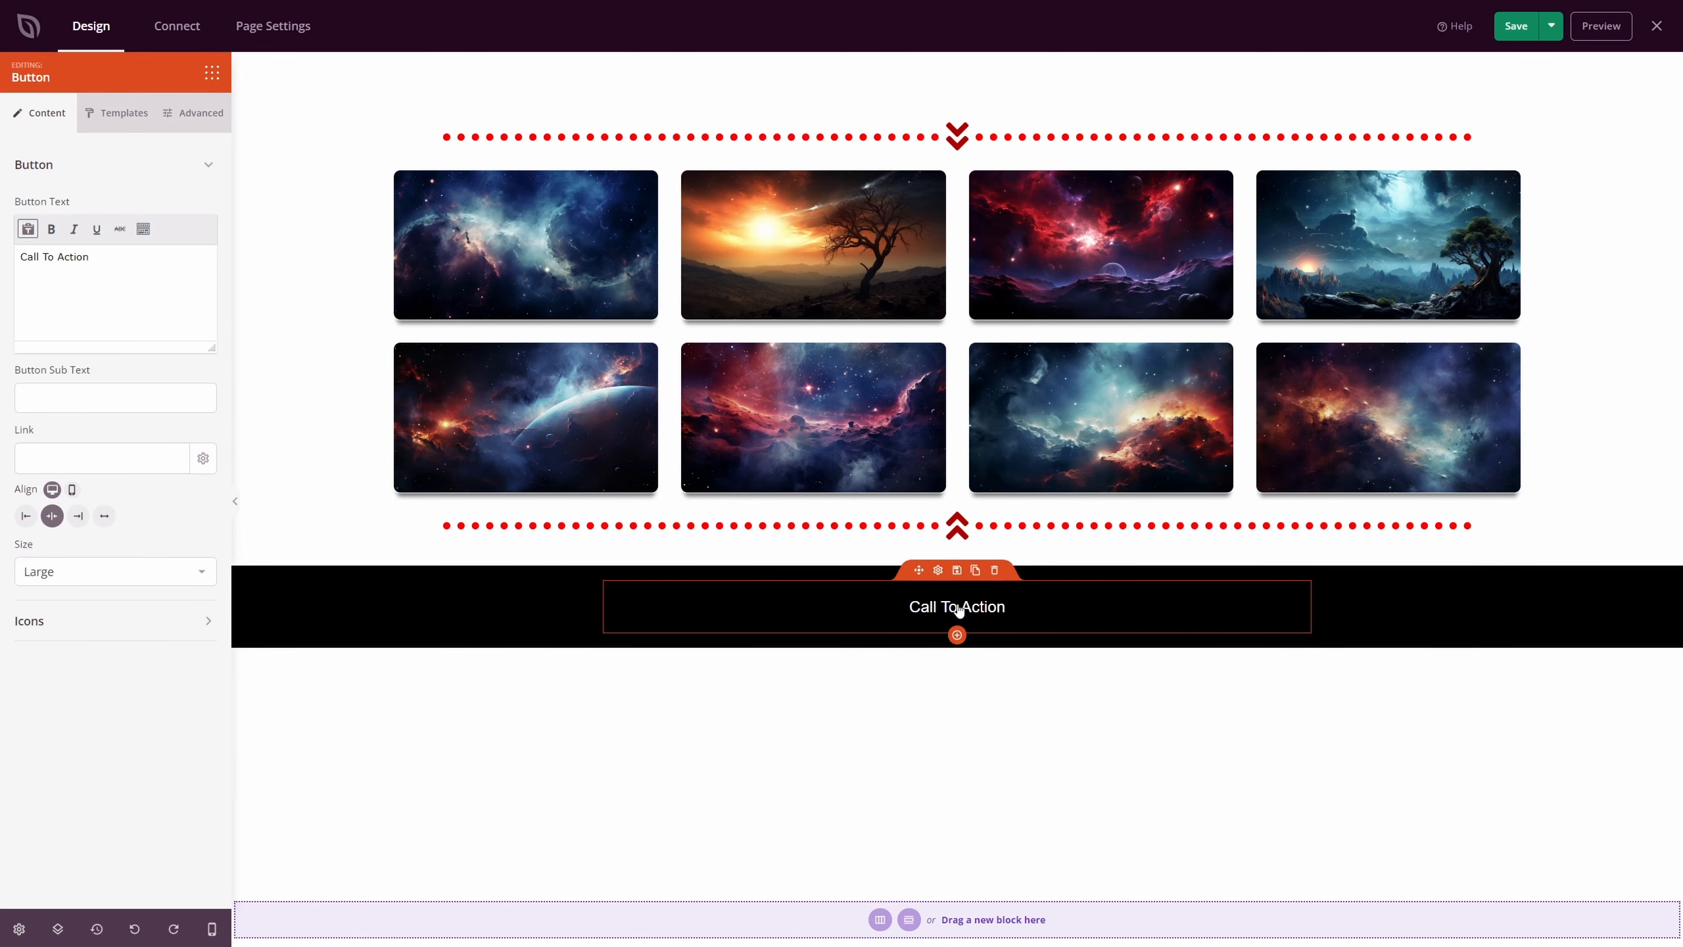
pyautogui.tripleClick(104, 279)
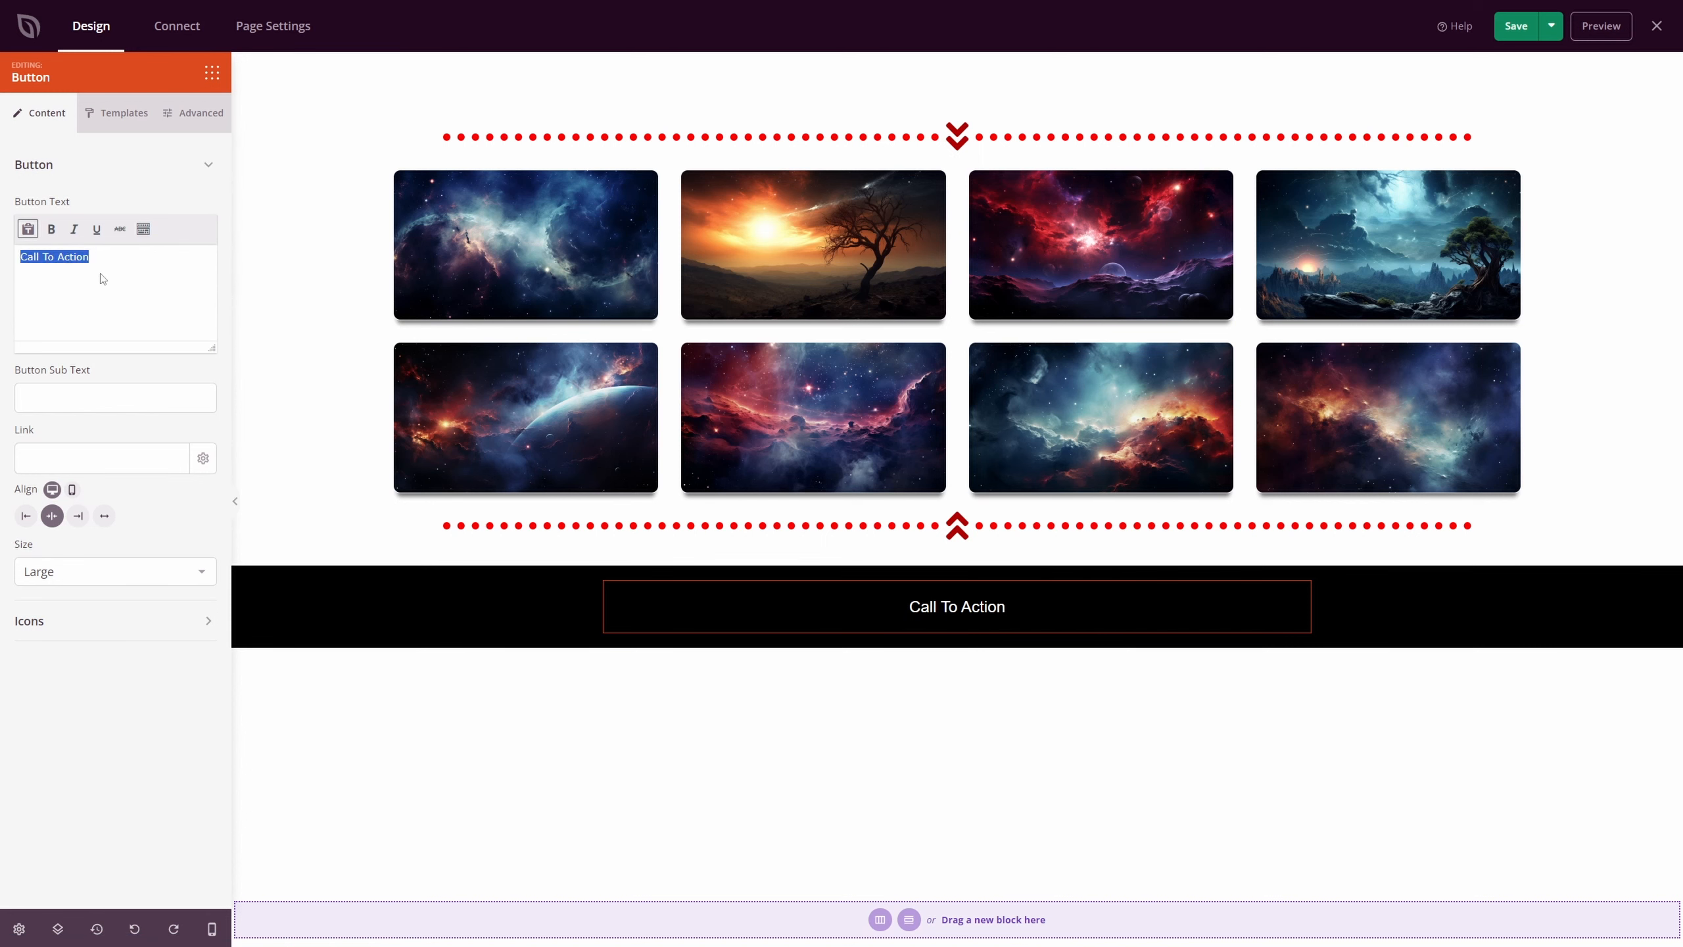
pyautogui.write('CONTACT ME')
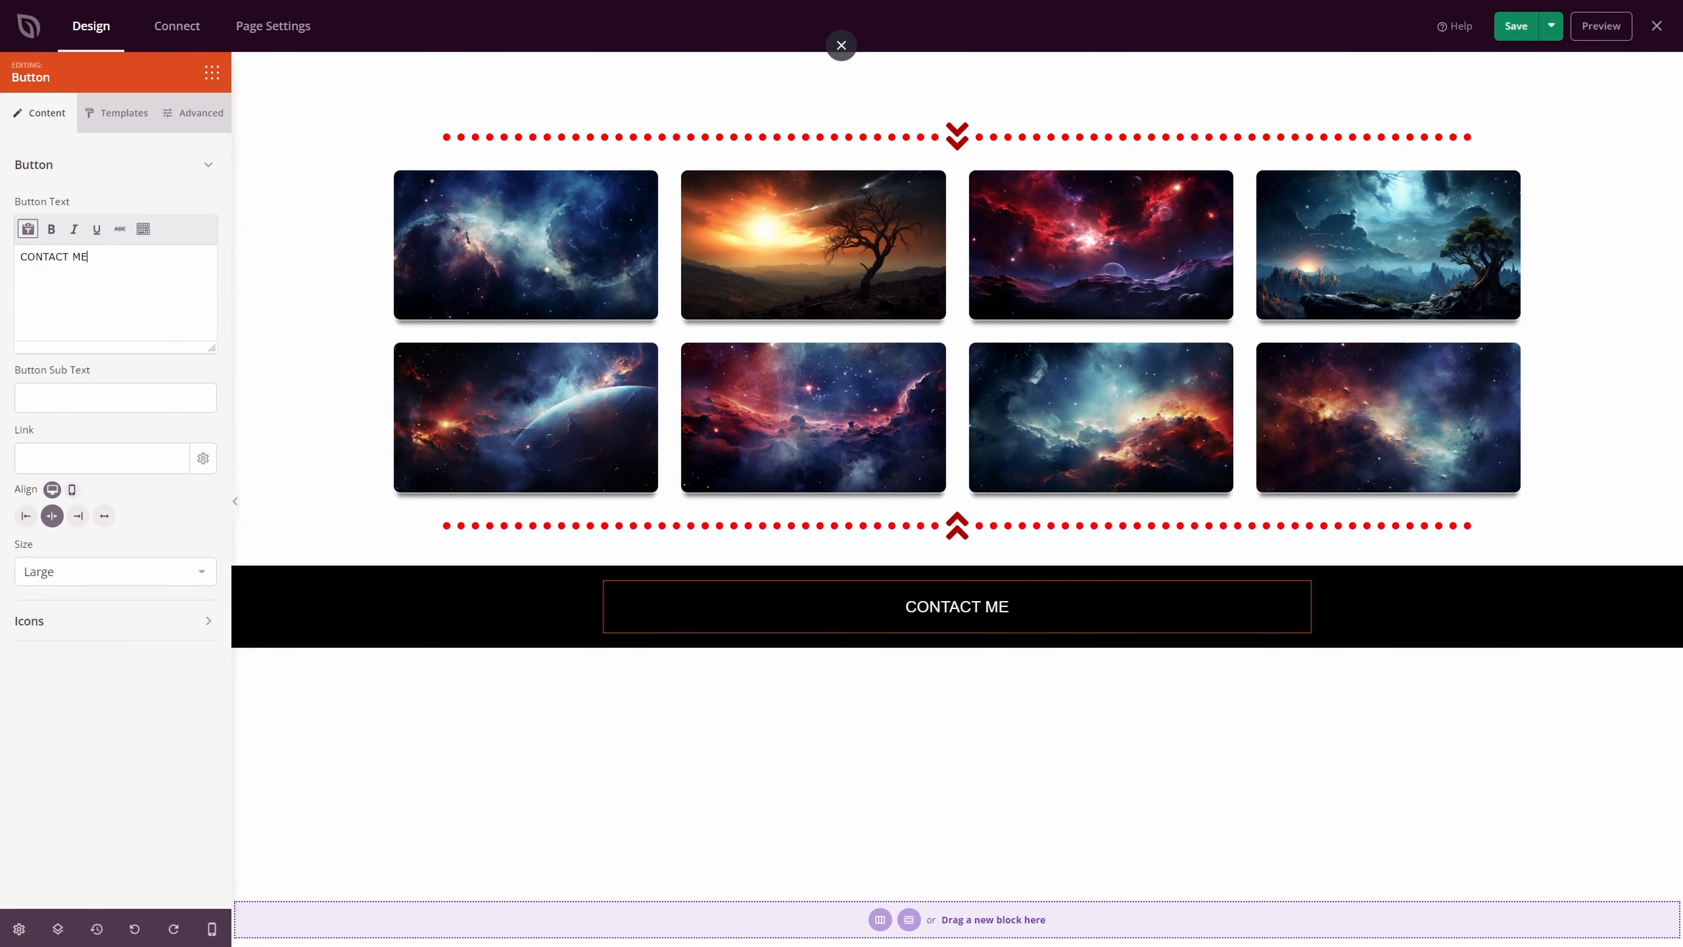
pyautogui.click(76, 388)
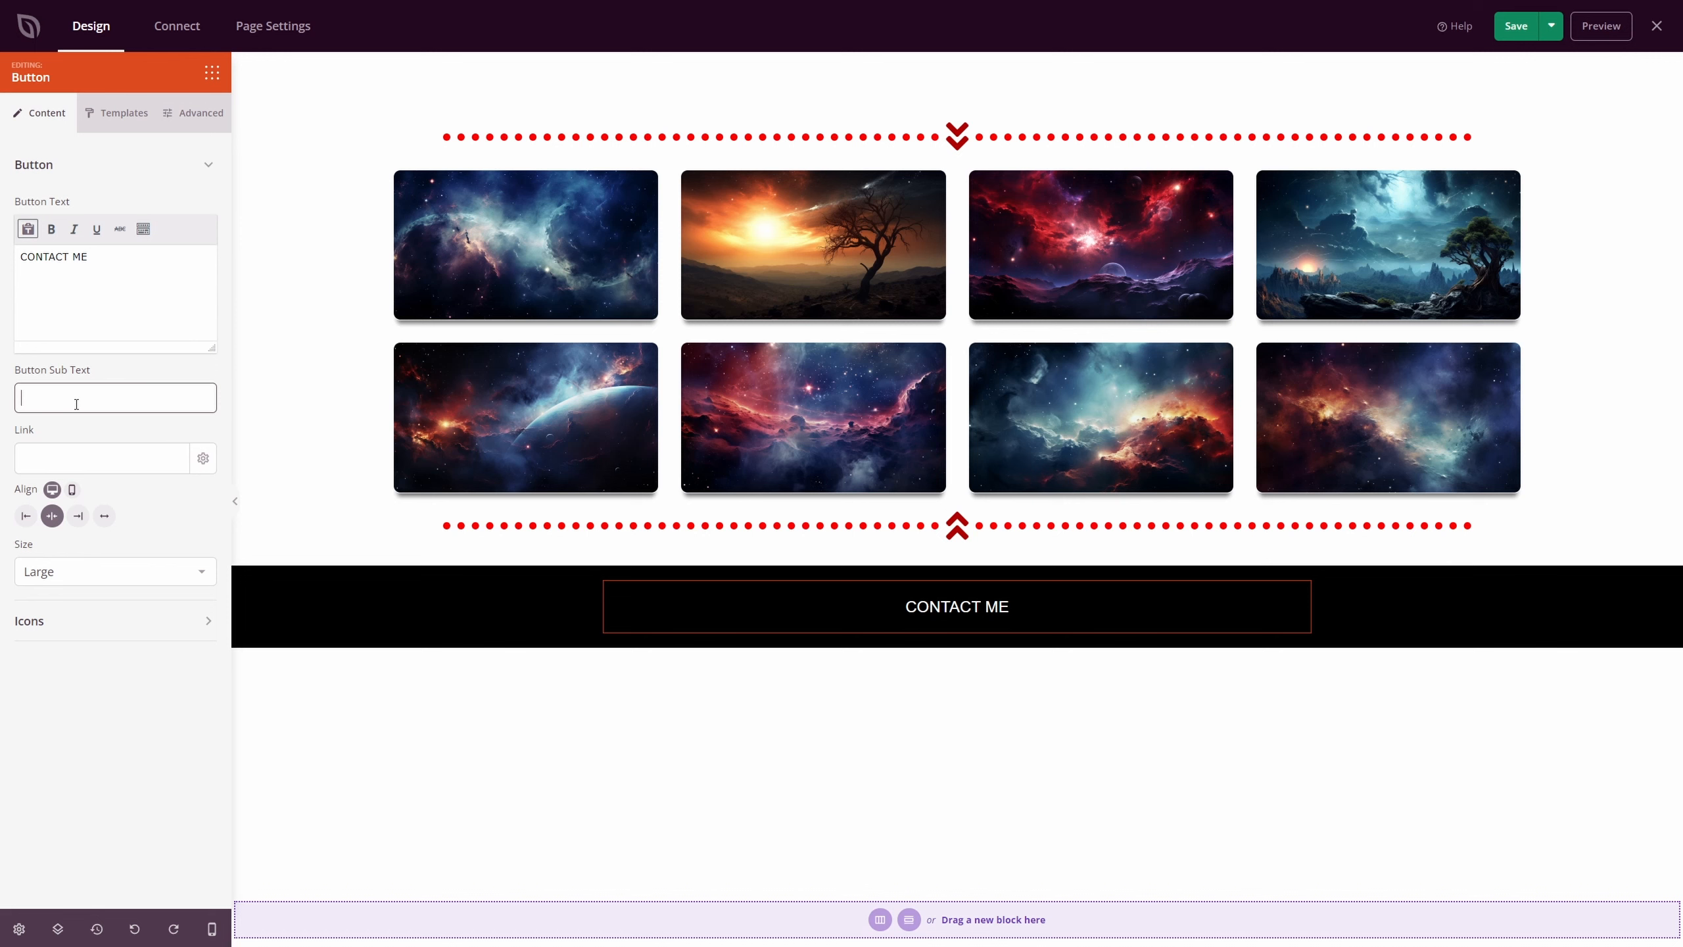
pyautogui.write('For Stunning Artwork Prints')
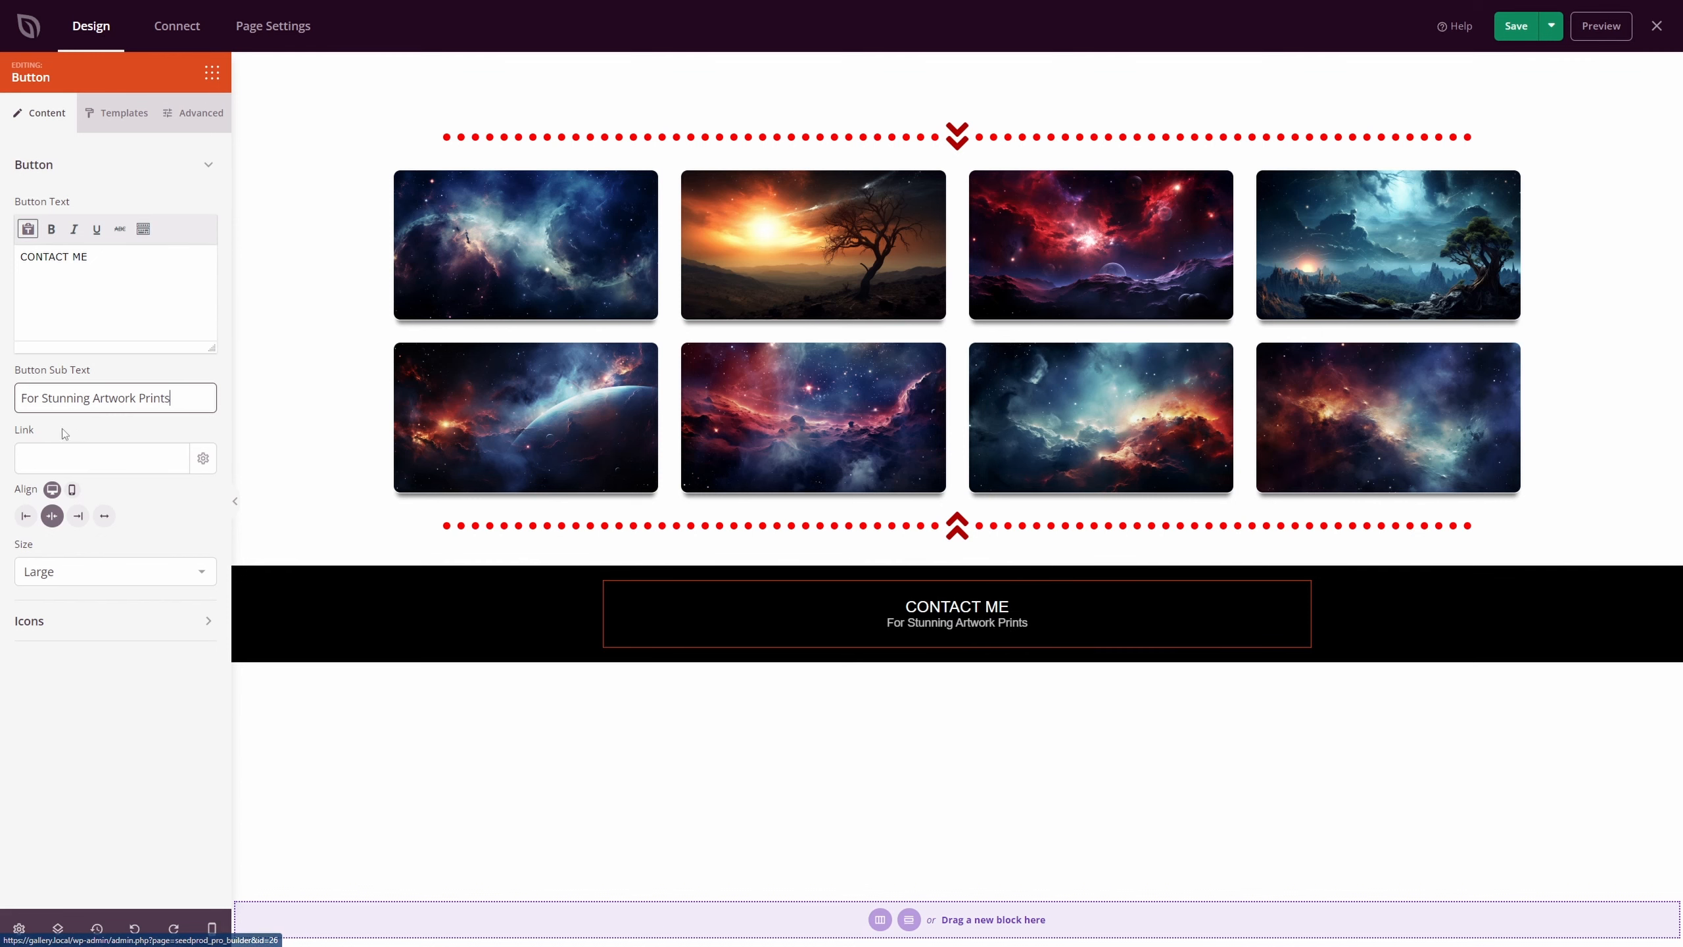
# Link the button to /contact and set its size to Medium.
pyautogui.click(116, 451)
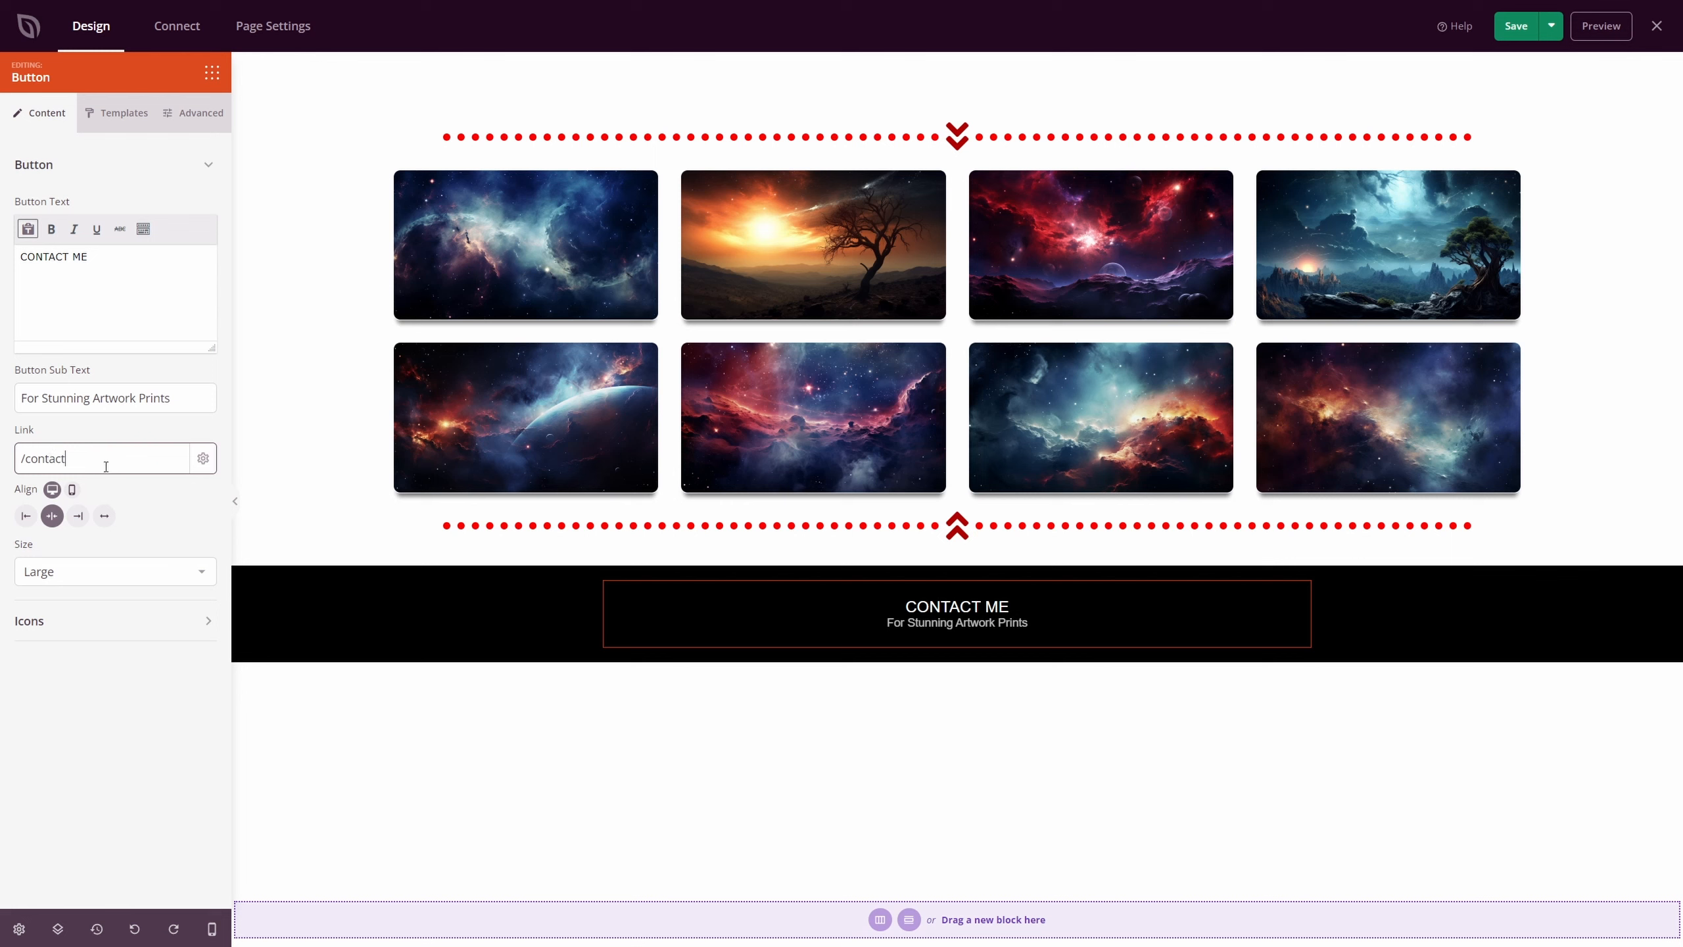
pyautogui.click(146, 581)
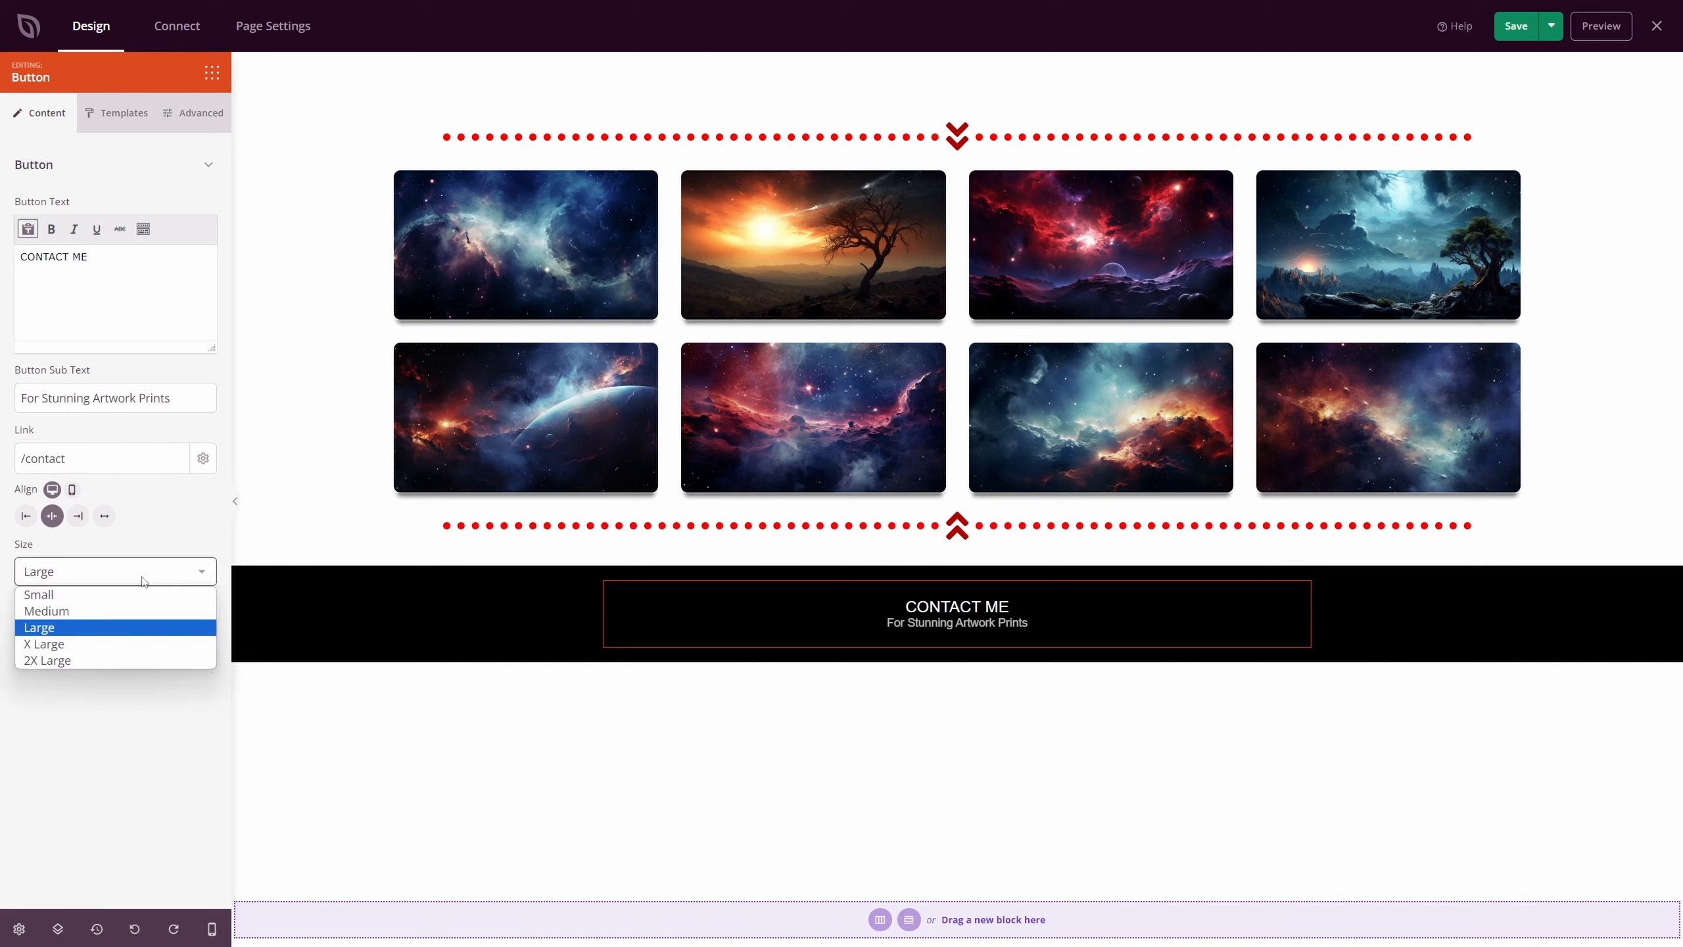
pyautogui.click(99, 610)
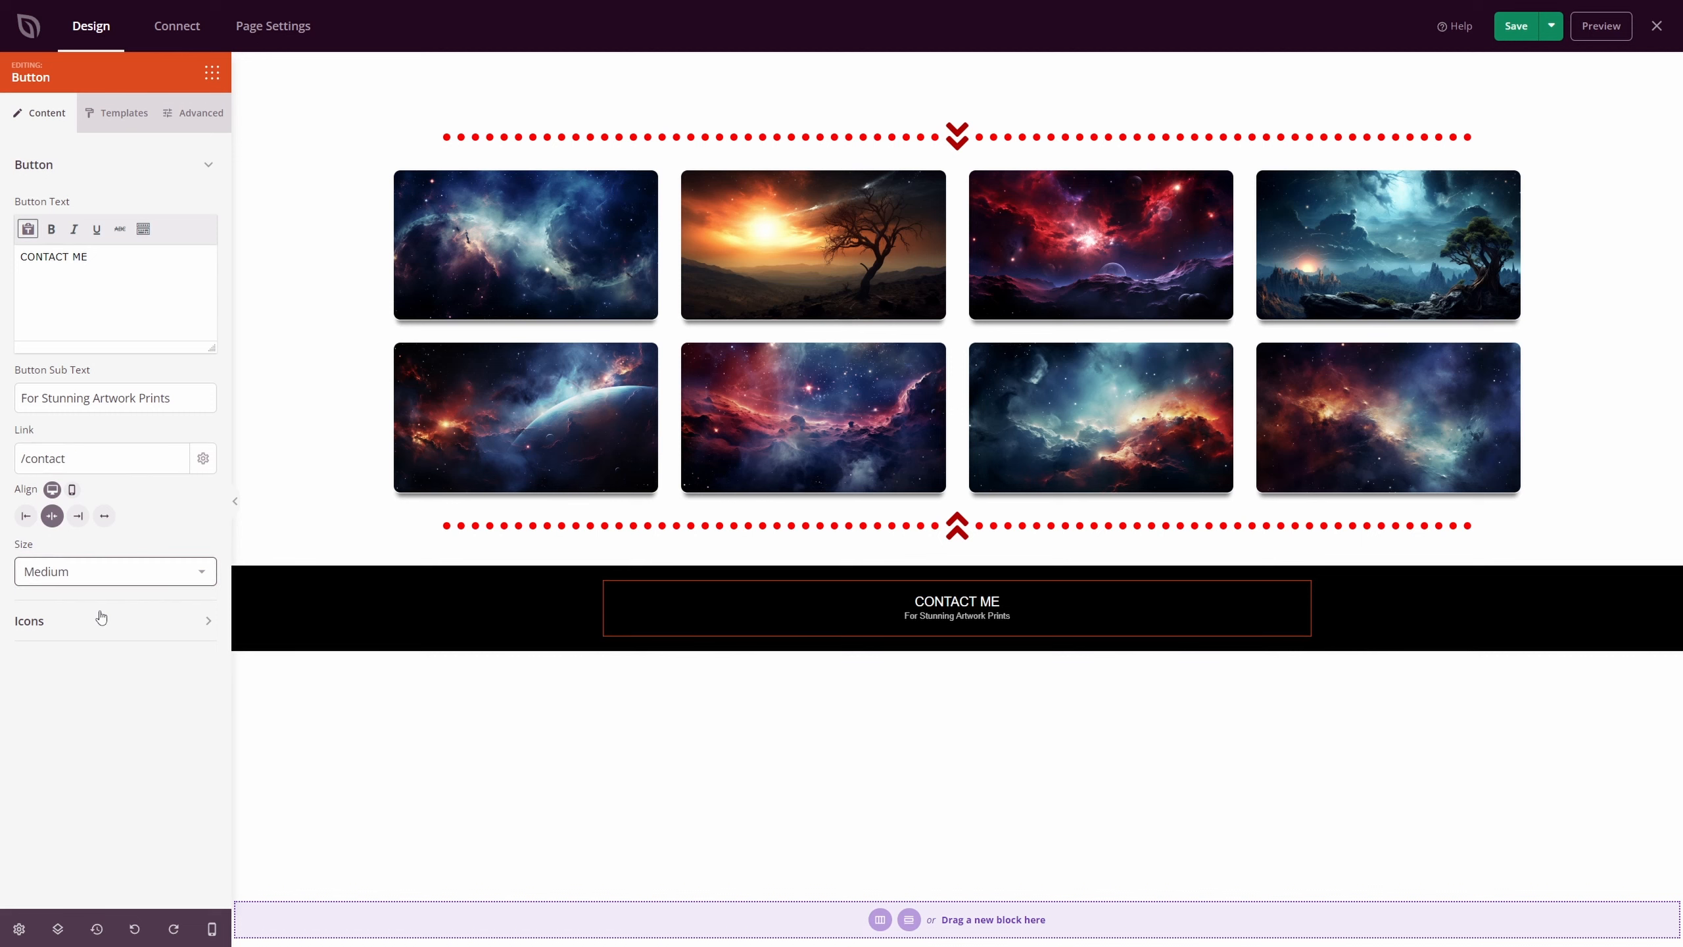
# Search the icon library for "right" and add the double right-chevron icon before the button text.
pyautogui.click(67, 629)
pyautogui.click(115, 737)
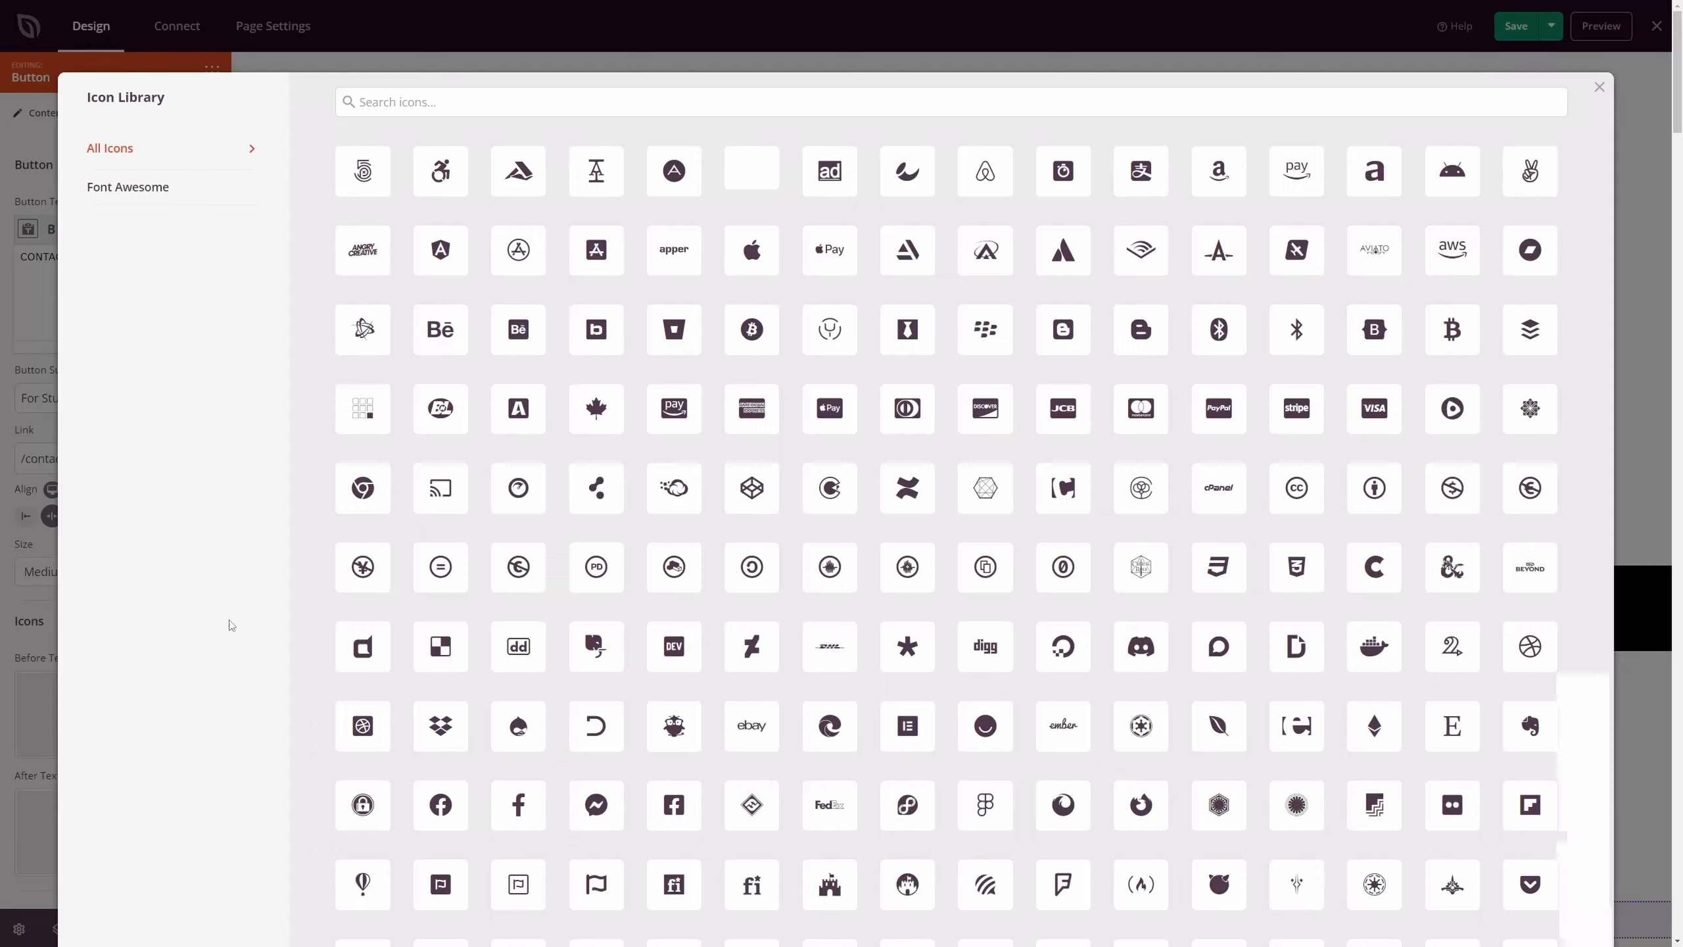
pyautogui.click(446, 106)
pyautogui.write('right')
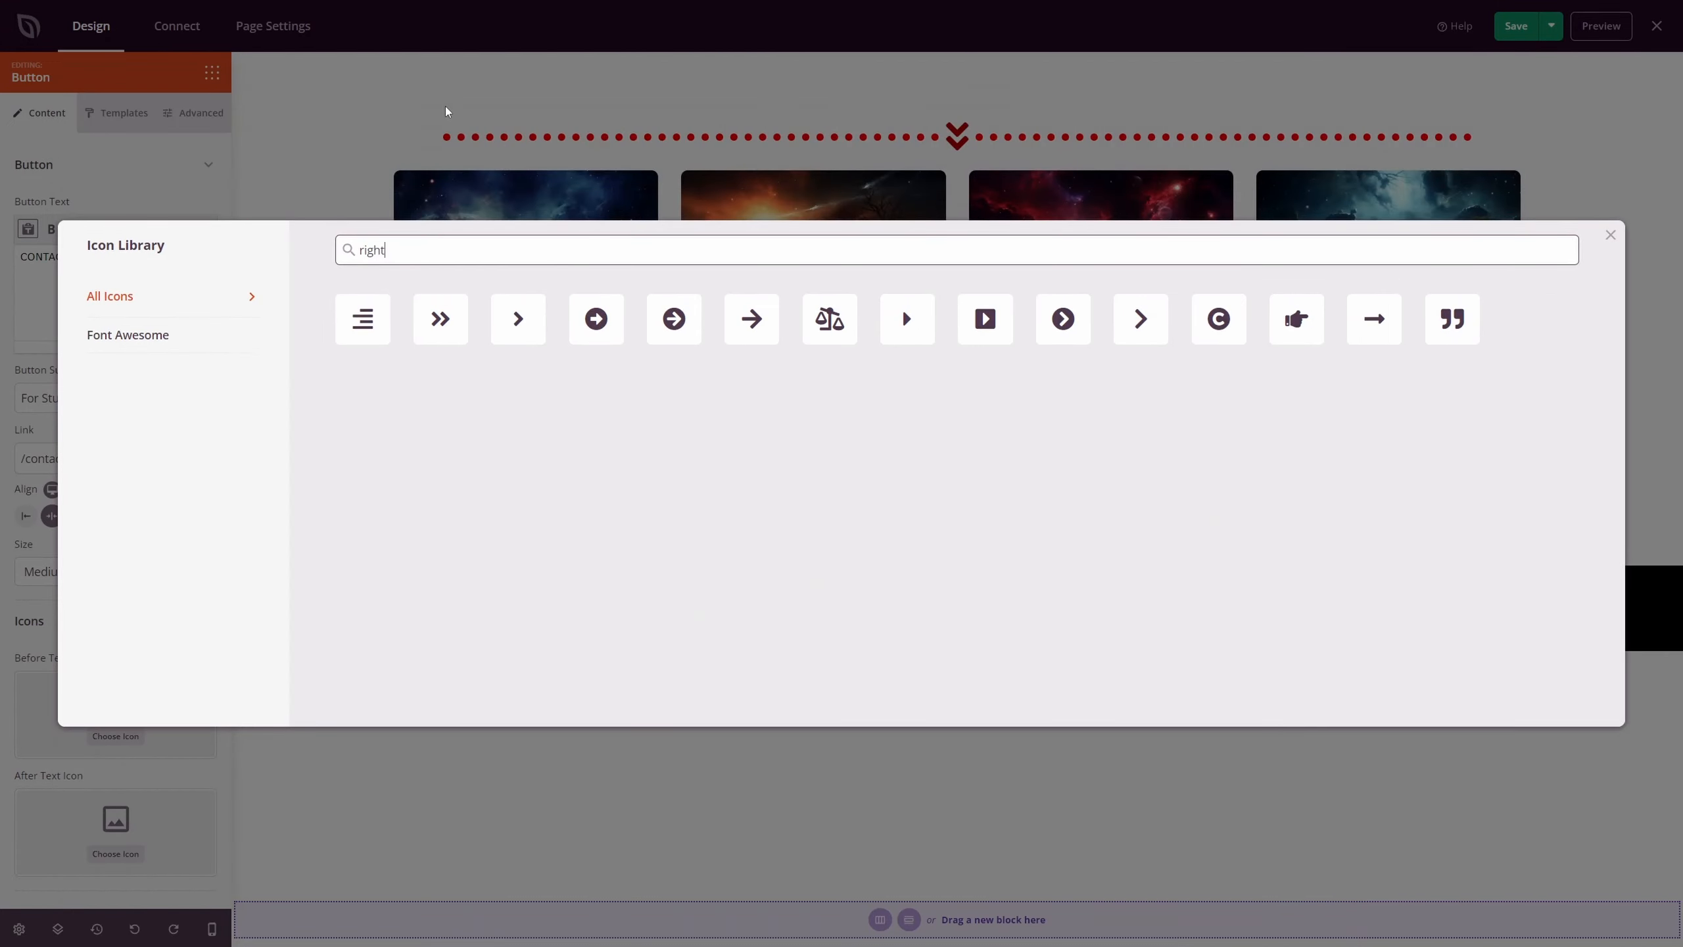
pyautogui.click(440, 319)
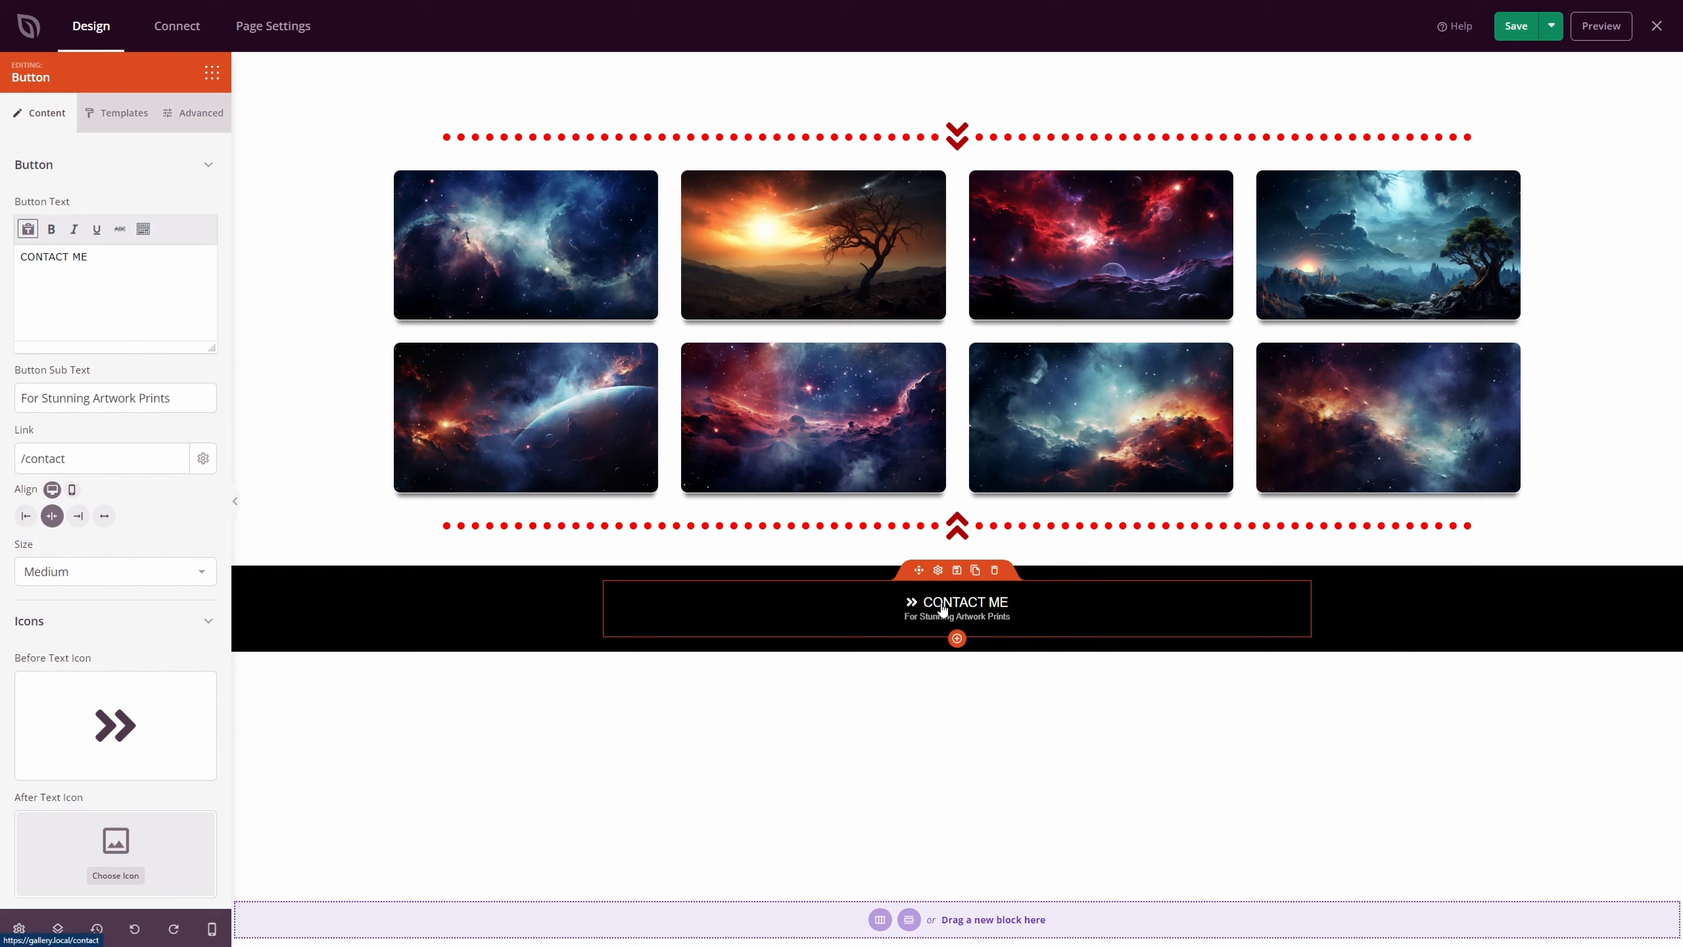
# Search the icon library for "left" and add the double left-chevron icon after the button text.
pyautogui.scroll(-1, 123, 788)
pyautogui.click(123, 855)
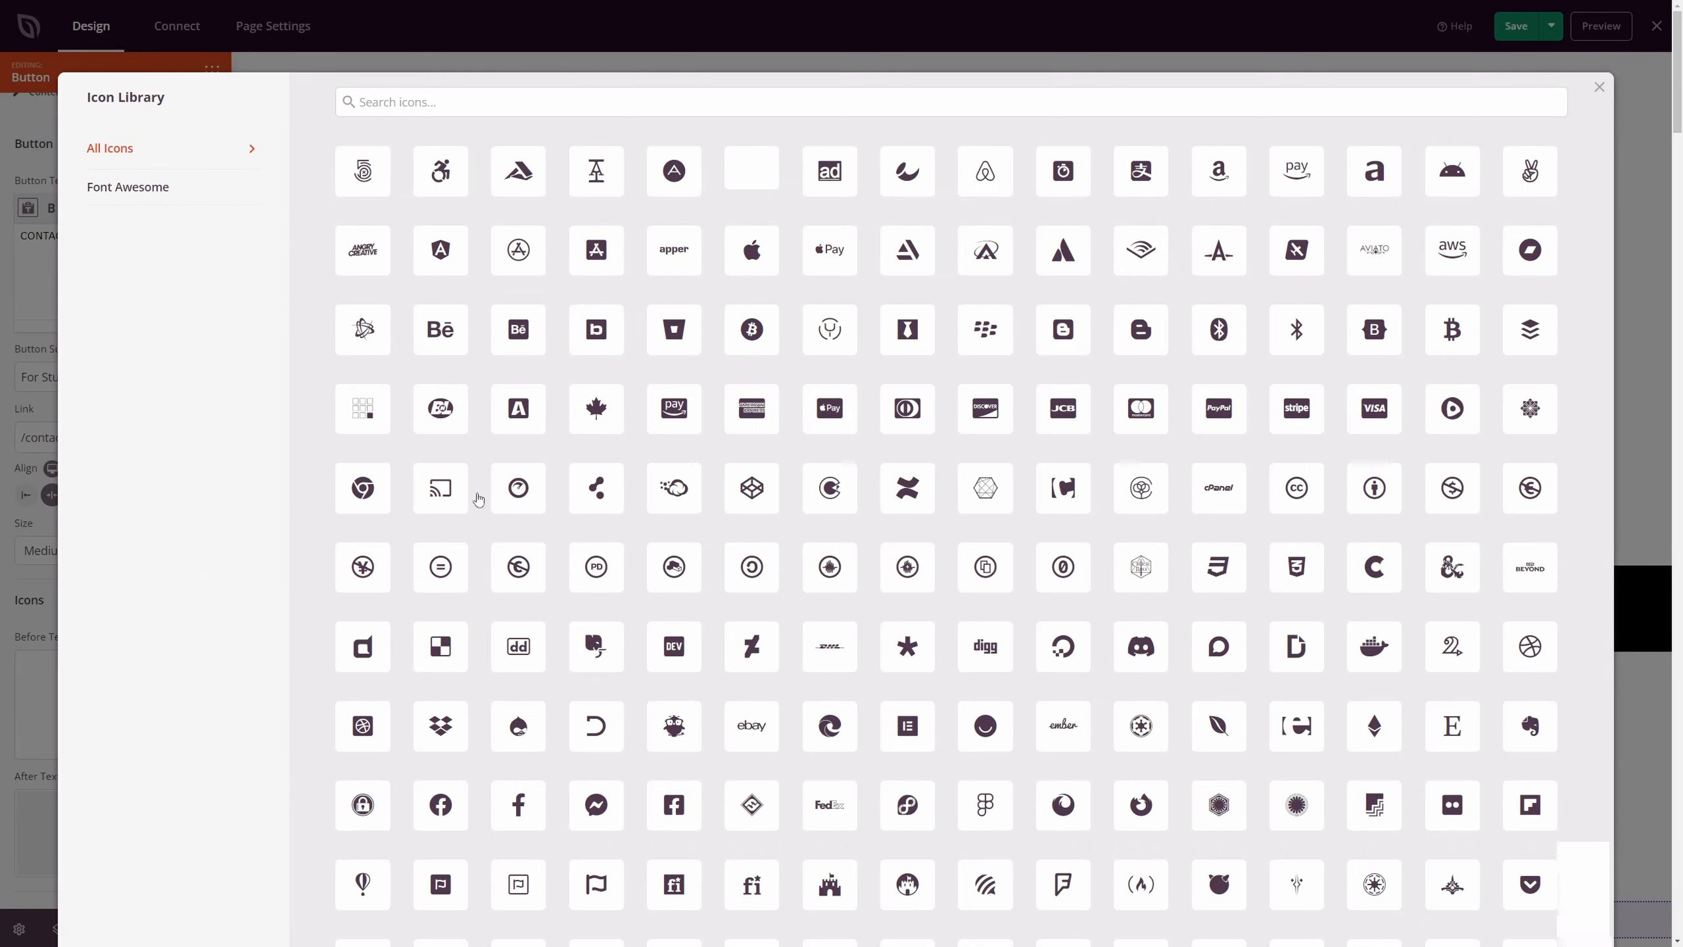
pyautogui.click(517, 102)
pyautogui.write('ft')
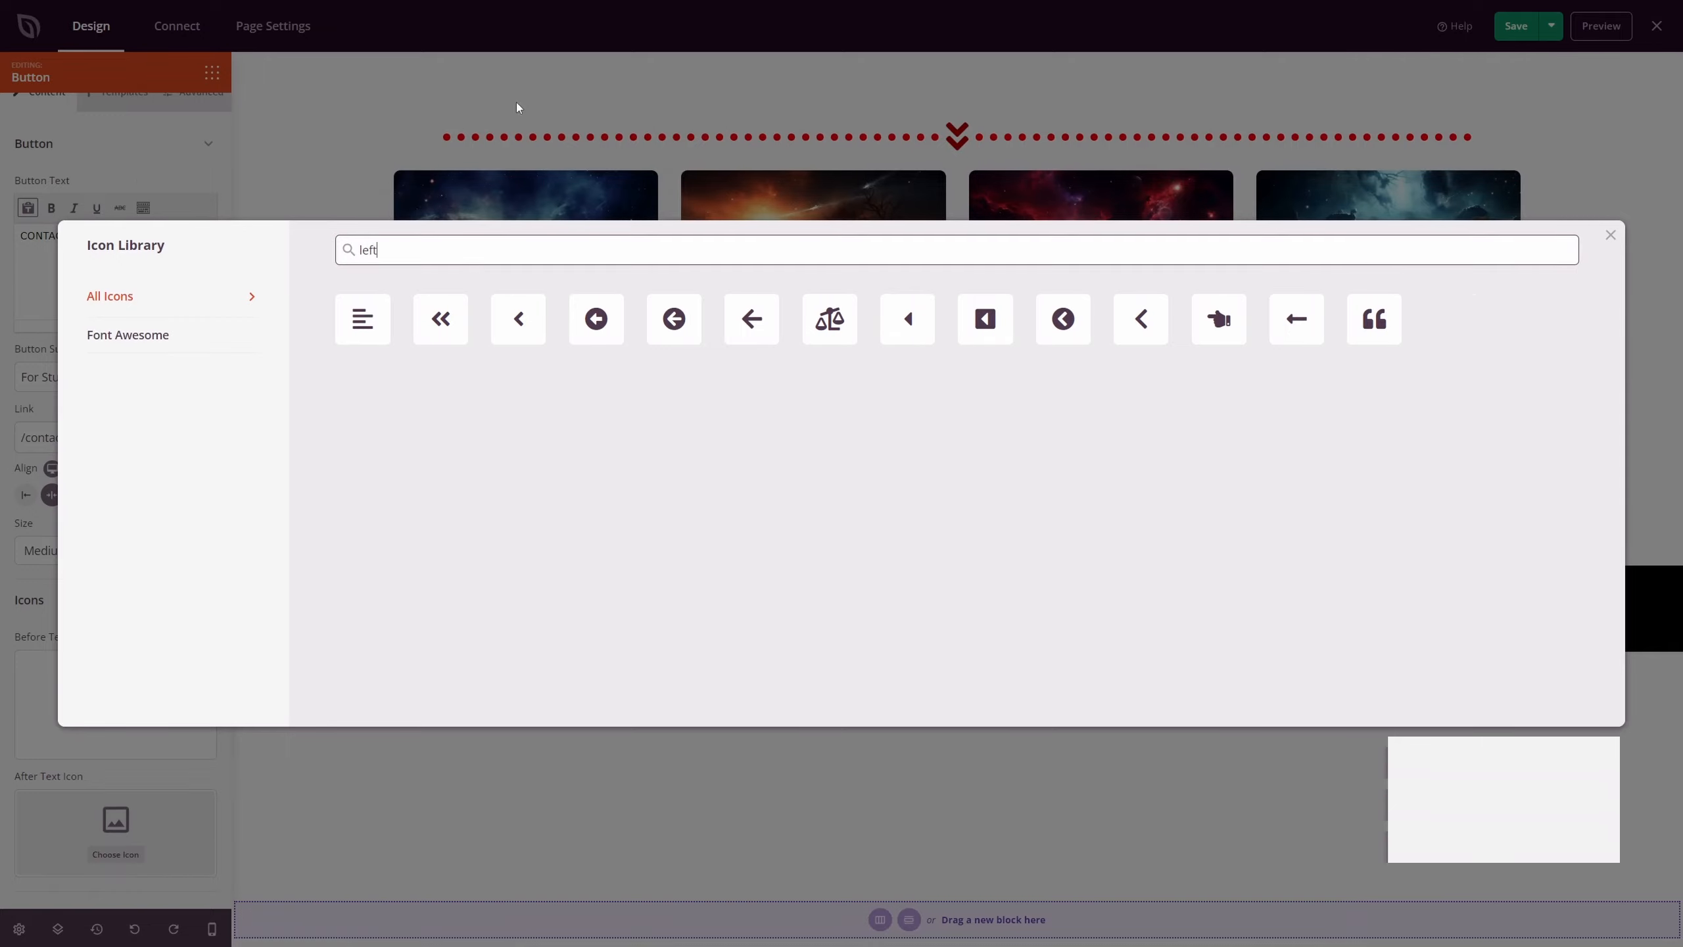
pyautogui.click(440, 319)
# Try the Pill, Flat, Blue, White, Grey and Black templates on the contact button.
pyautogui.scroll(1, 112, 162)
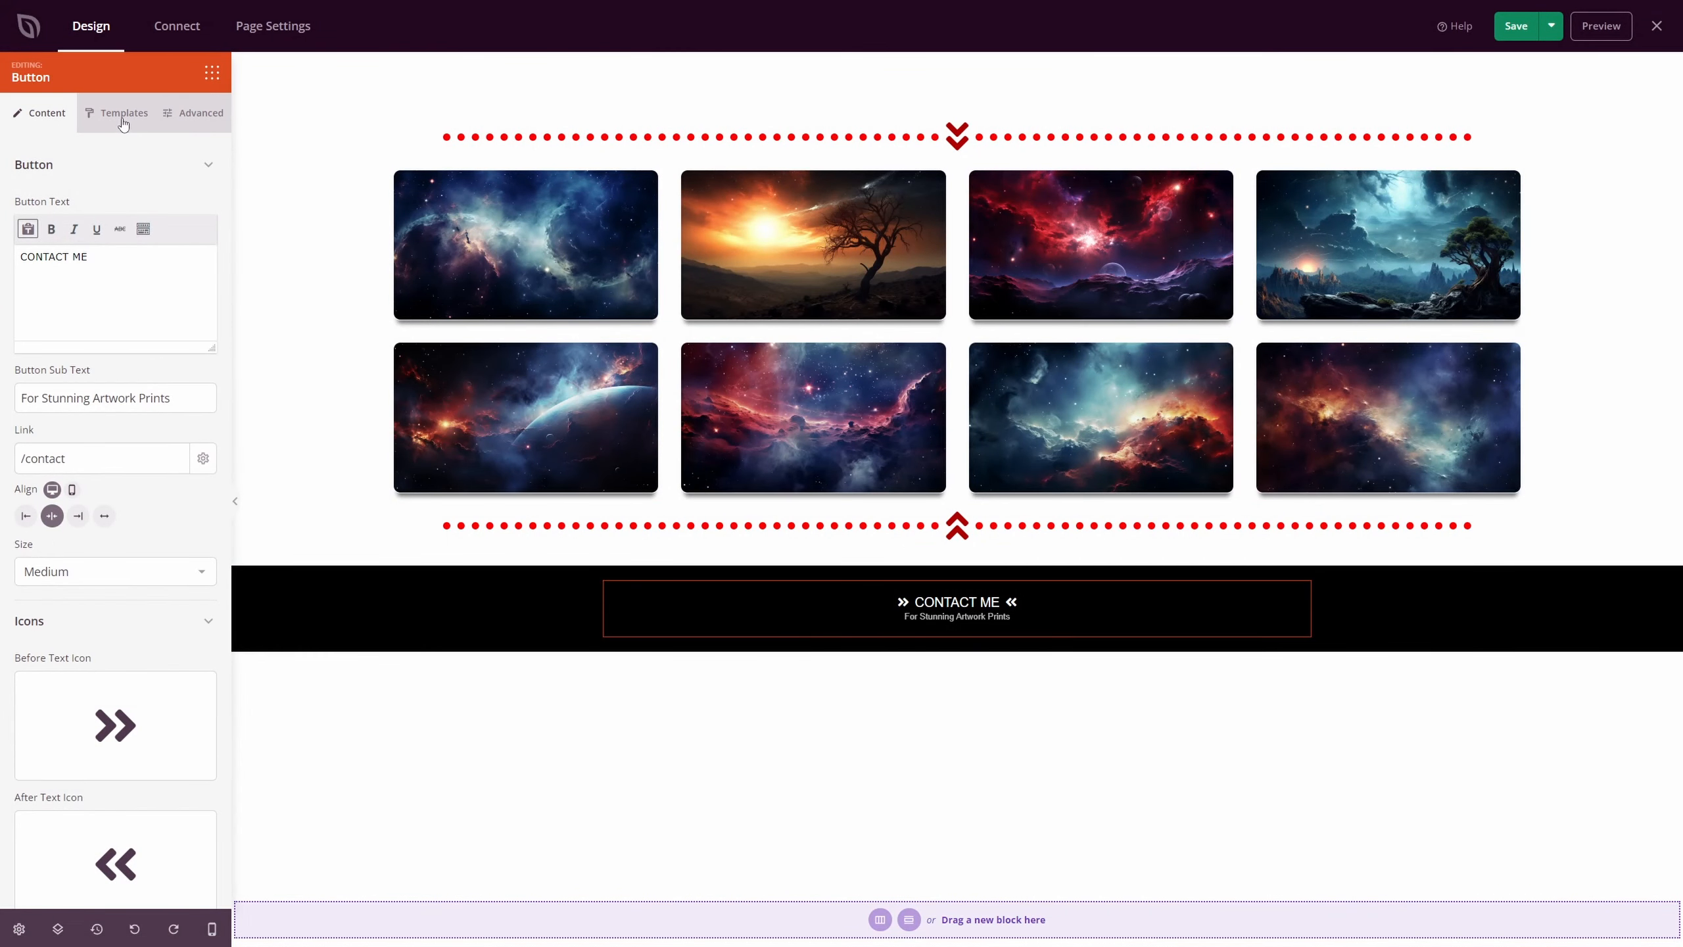
pyautogui.click(118, 114)
pyautogui.click(112, 199)
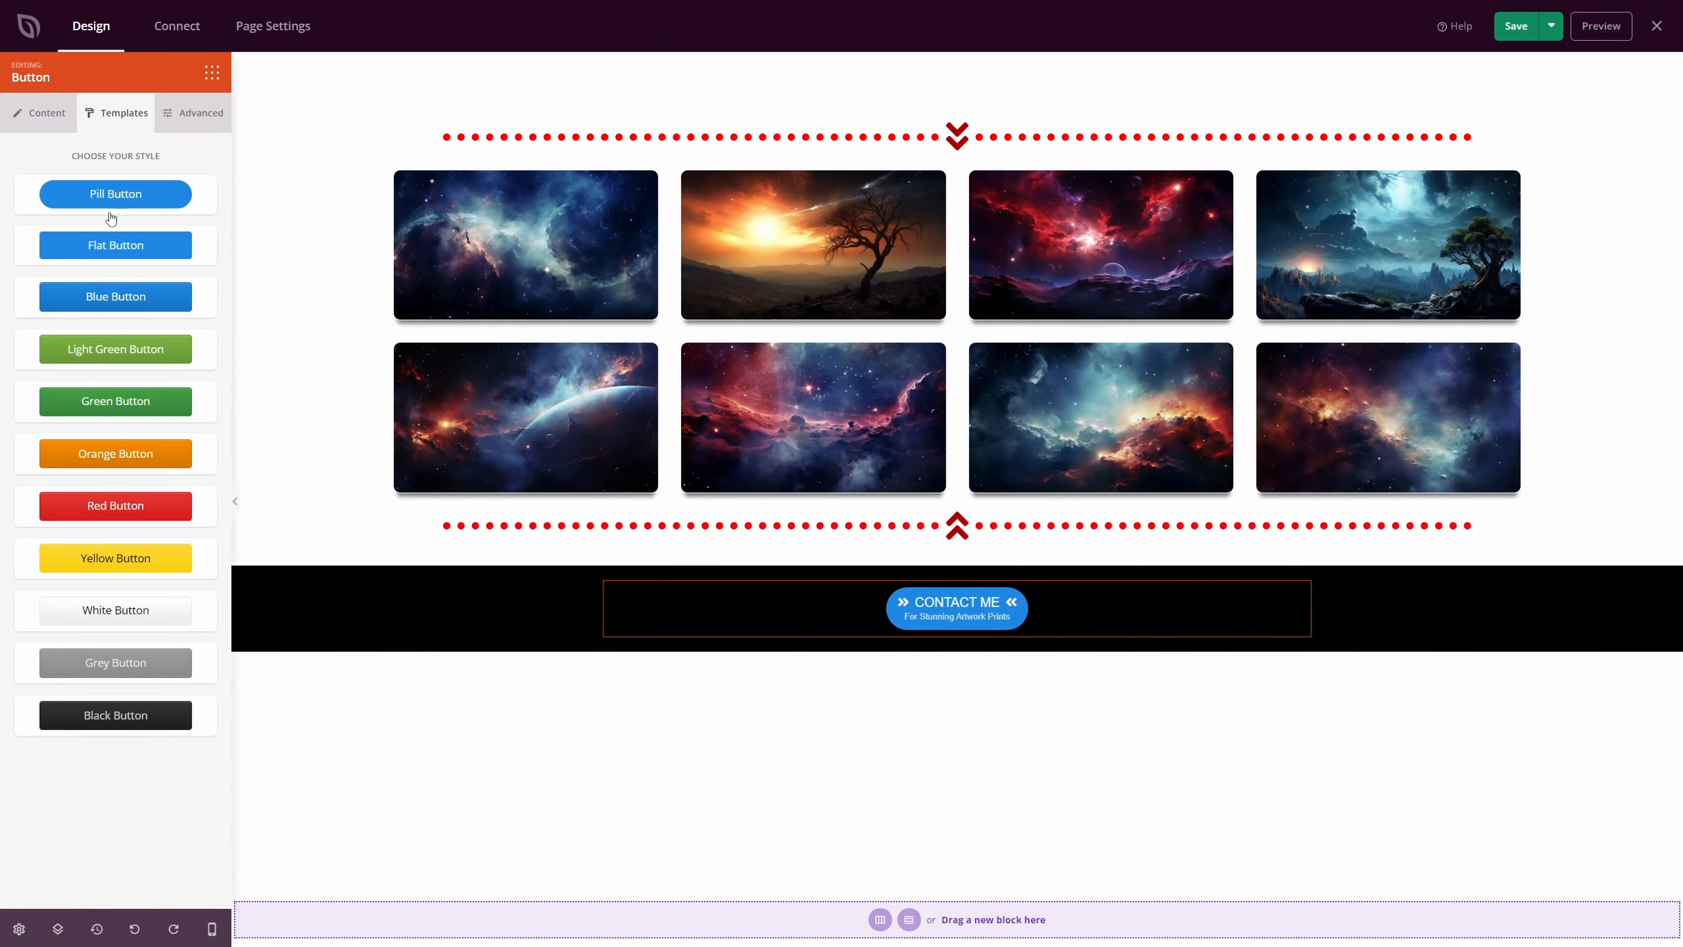
pyautogui.click(117, 252)
pyautogui.click(120, 305)
pyautogui.click(129, 611)
pyautogui.click(122, 661)
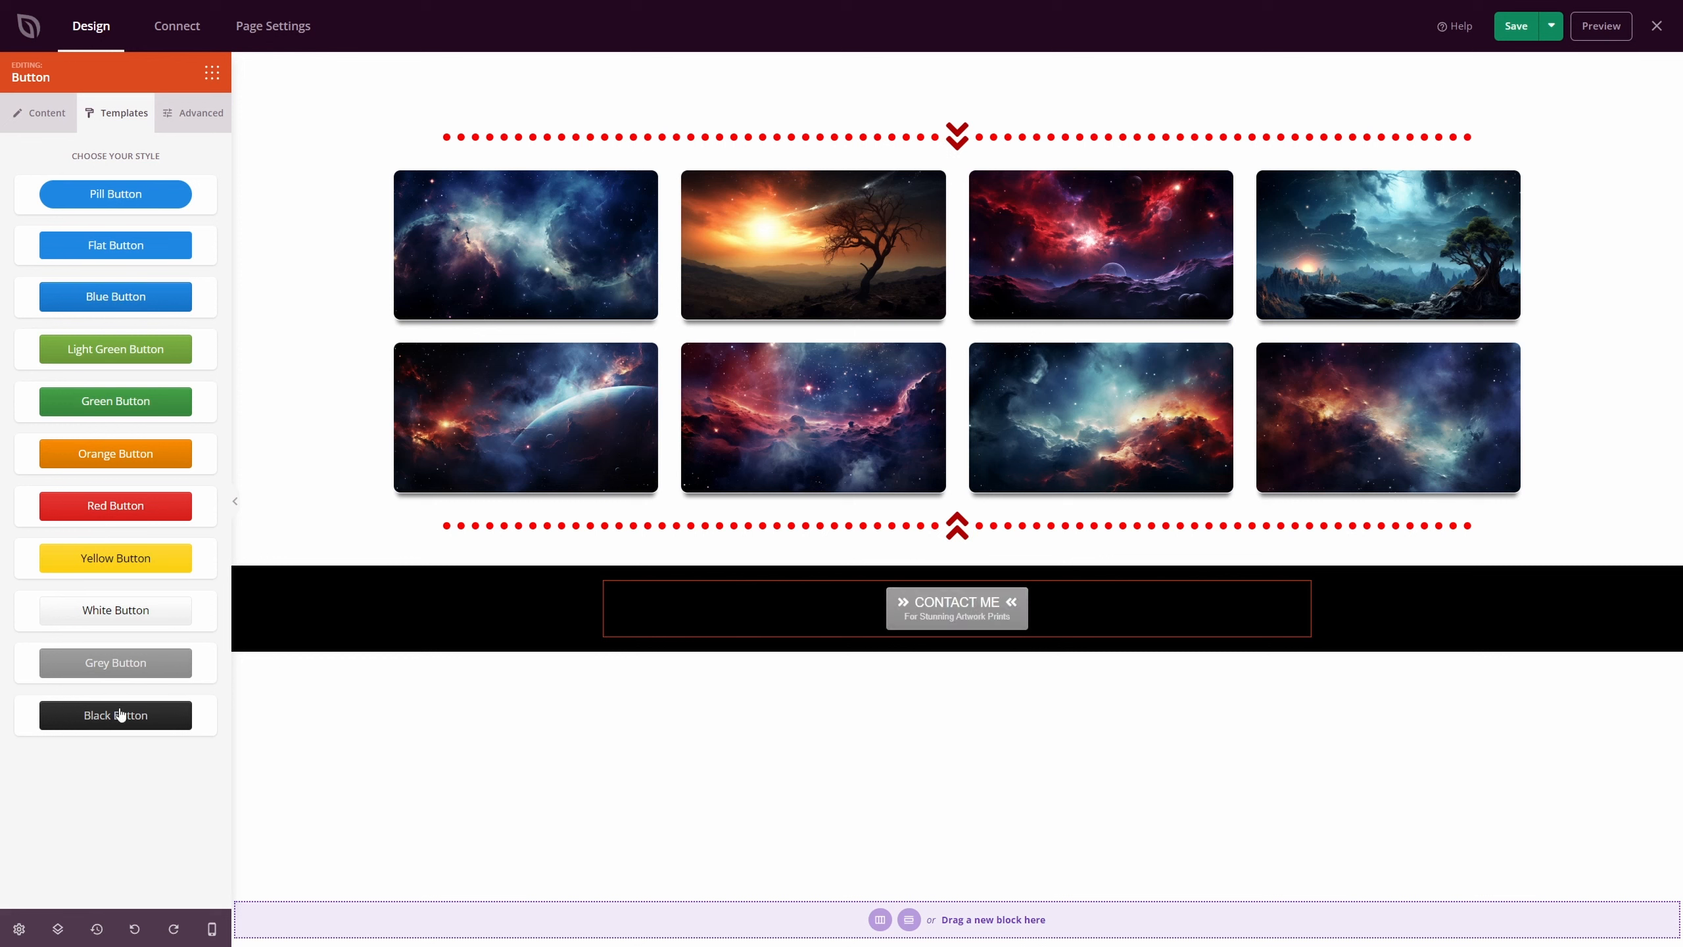
pyautogui.click(115, 717)
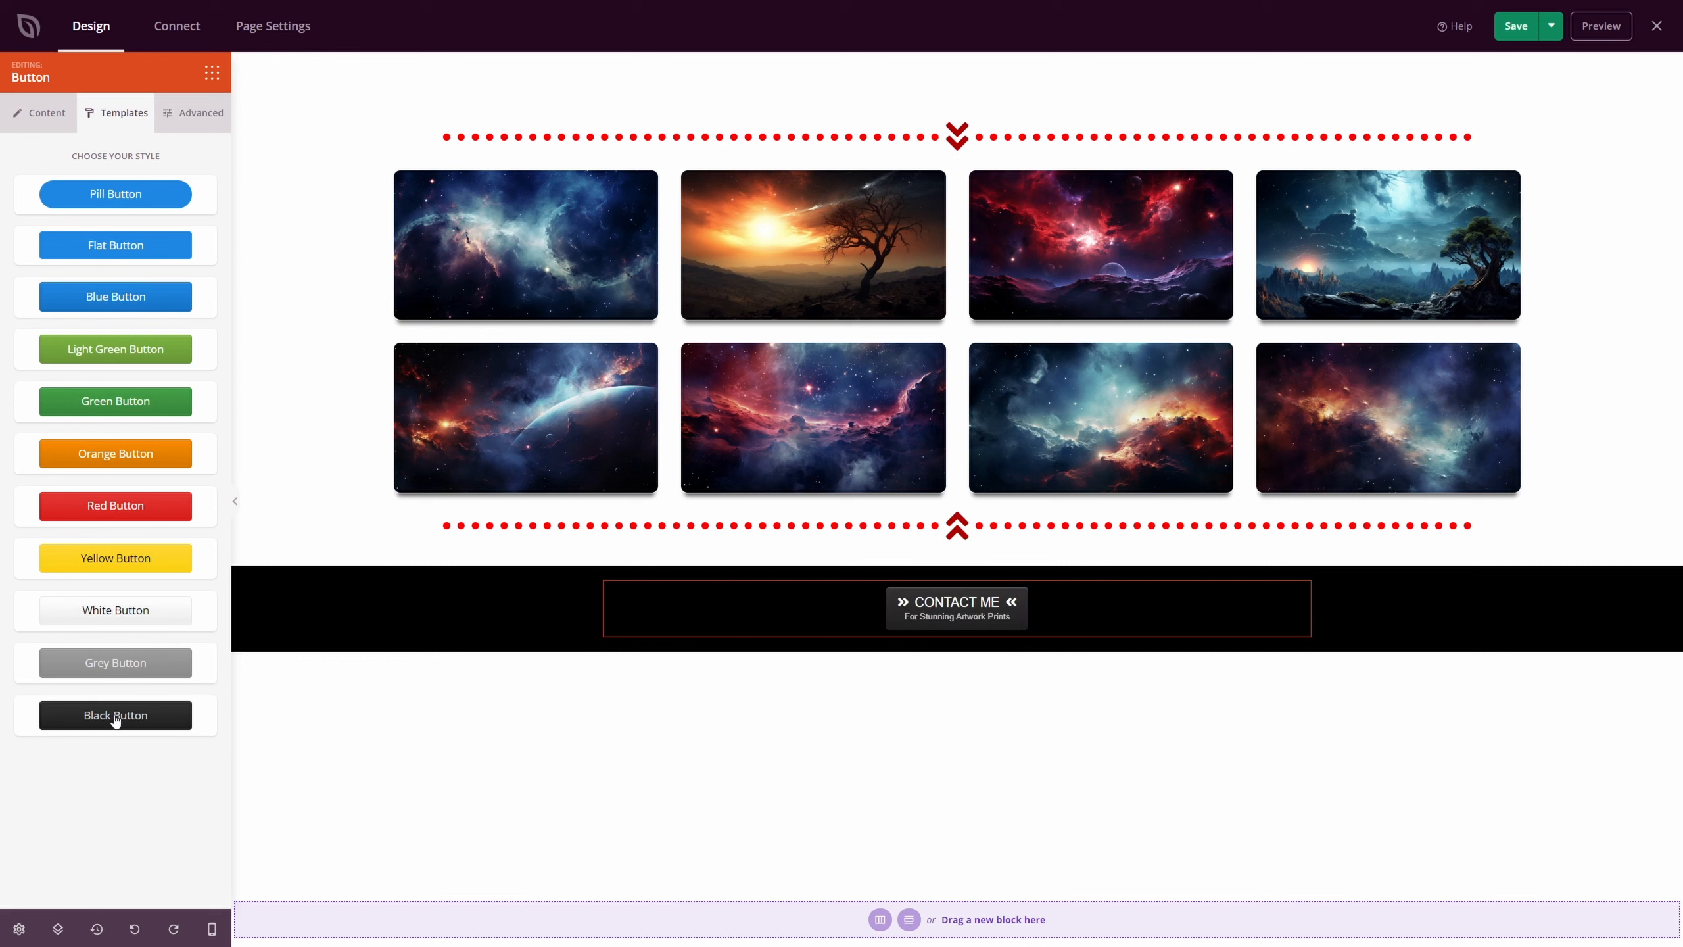
# Apply the White Button template to the contact button and set its button style to Link.
pyautogui.click(127, 618)
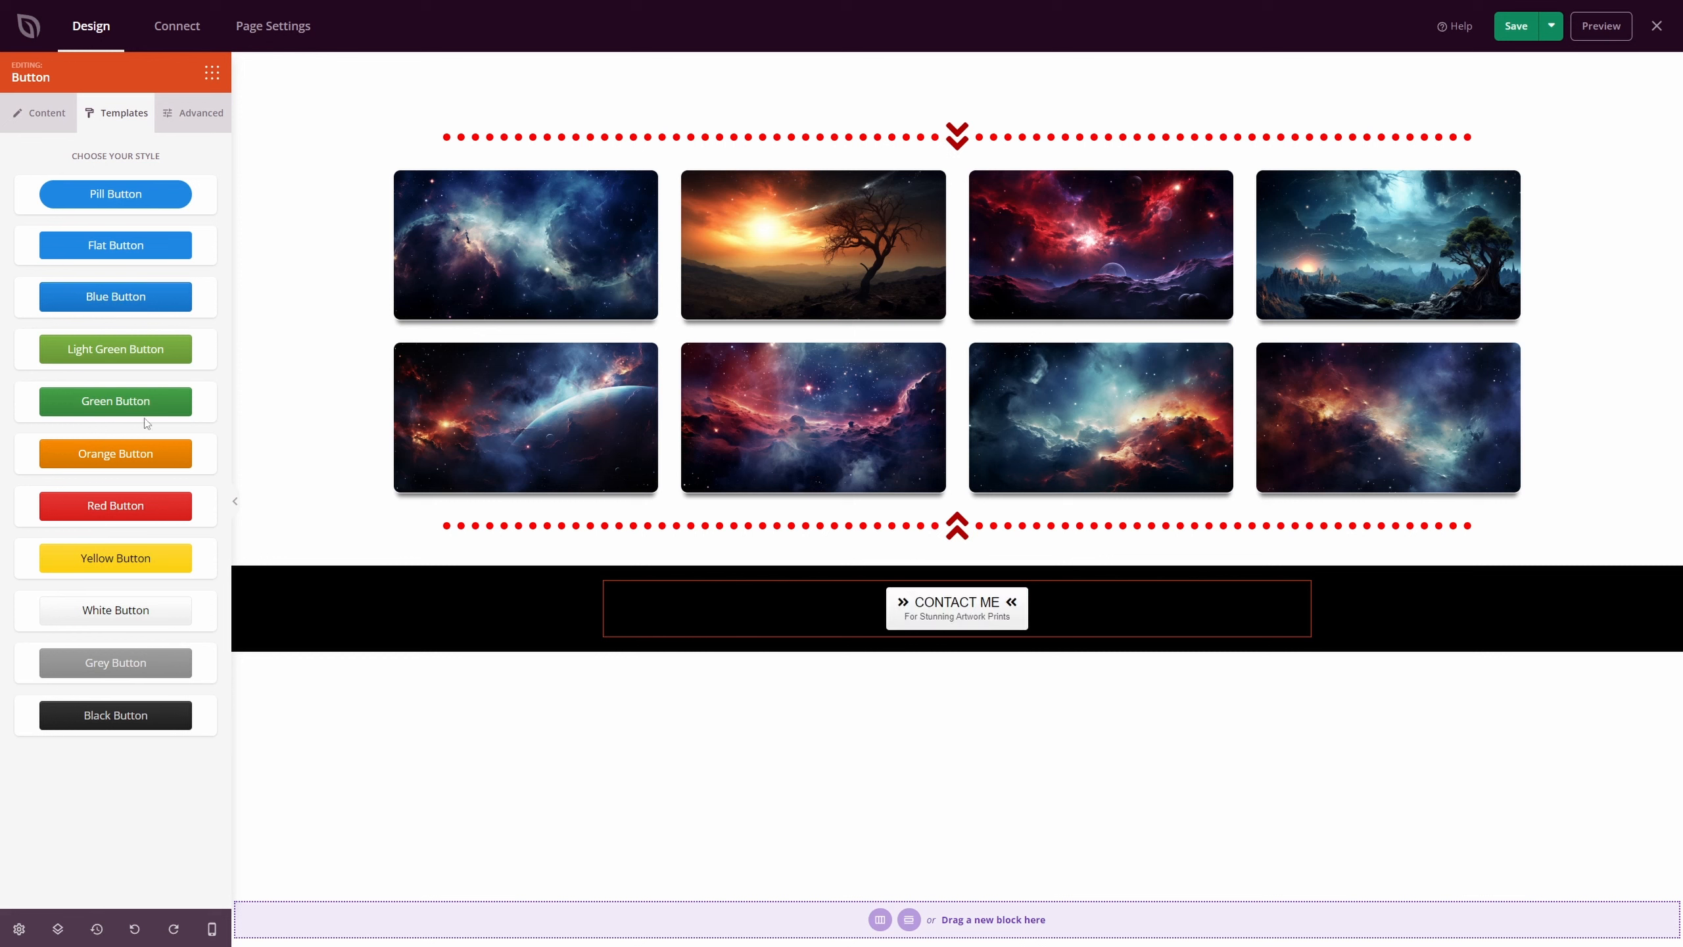
pyautogui.click(193, 113)
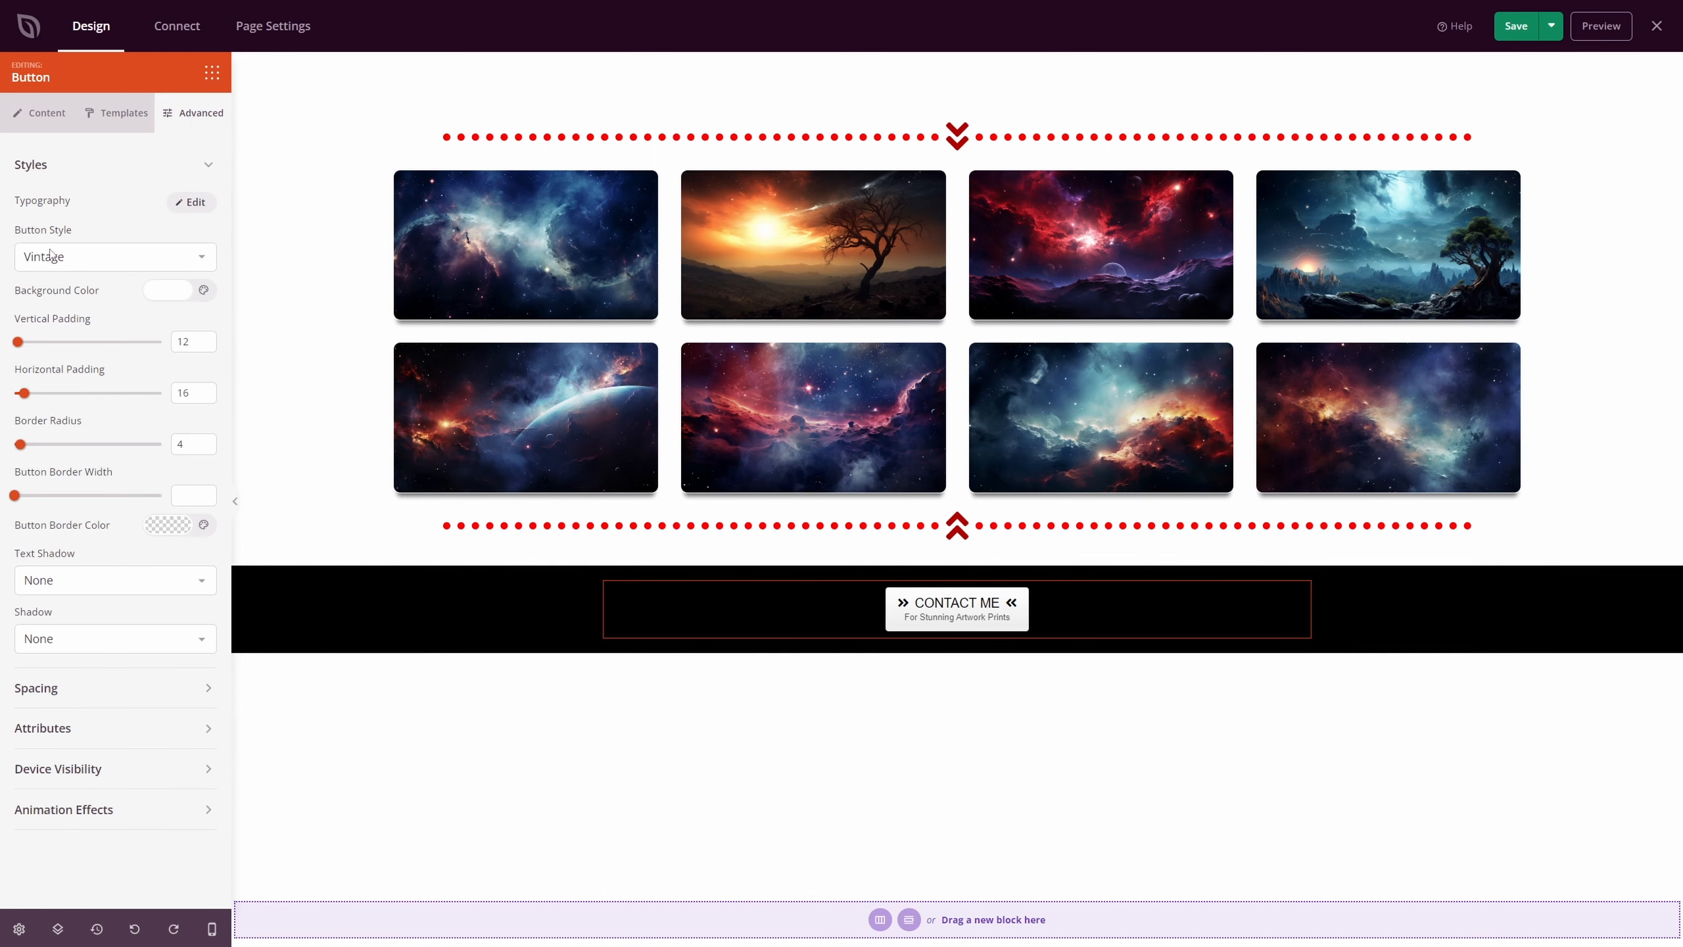
pyautogui.click(98, 258)
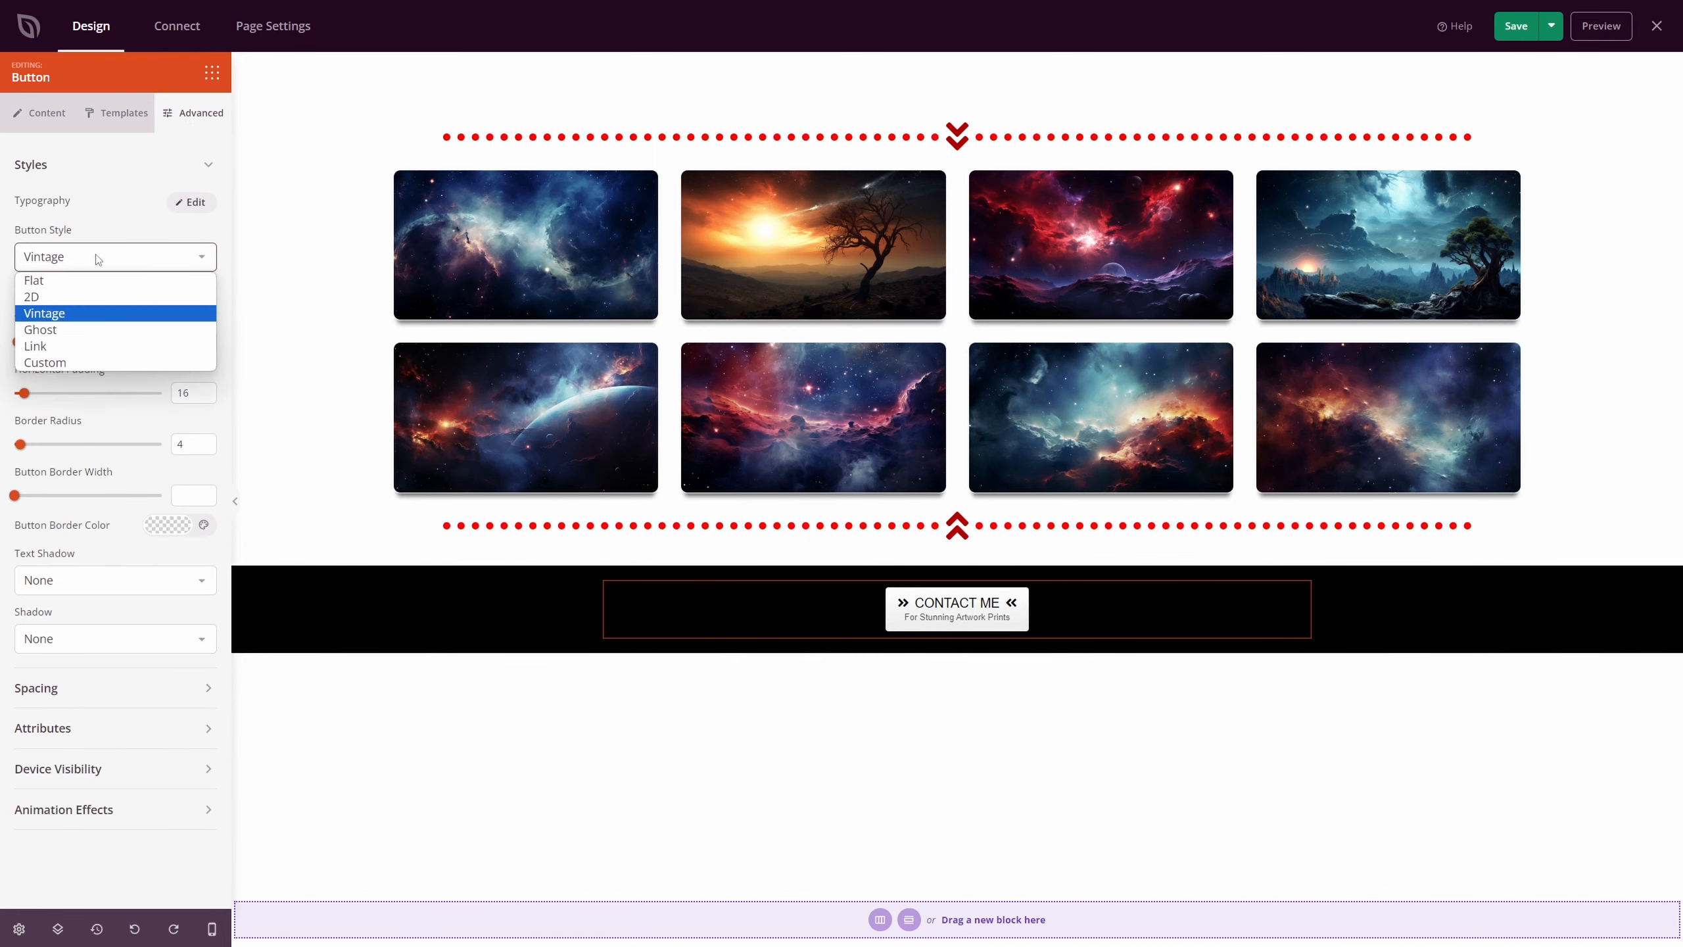
pyautogui.click(49, 345)
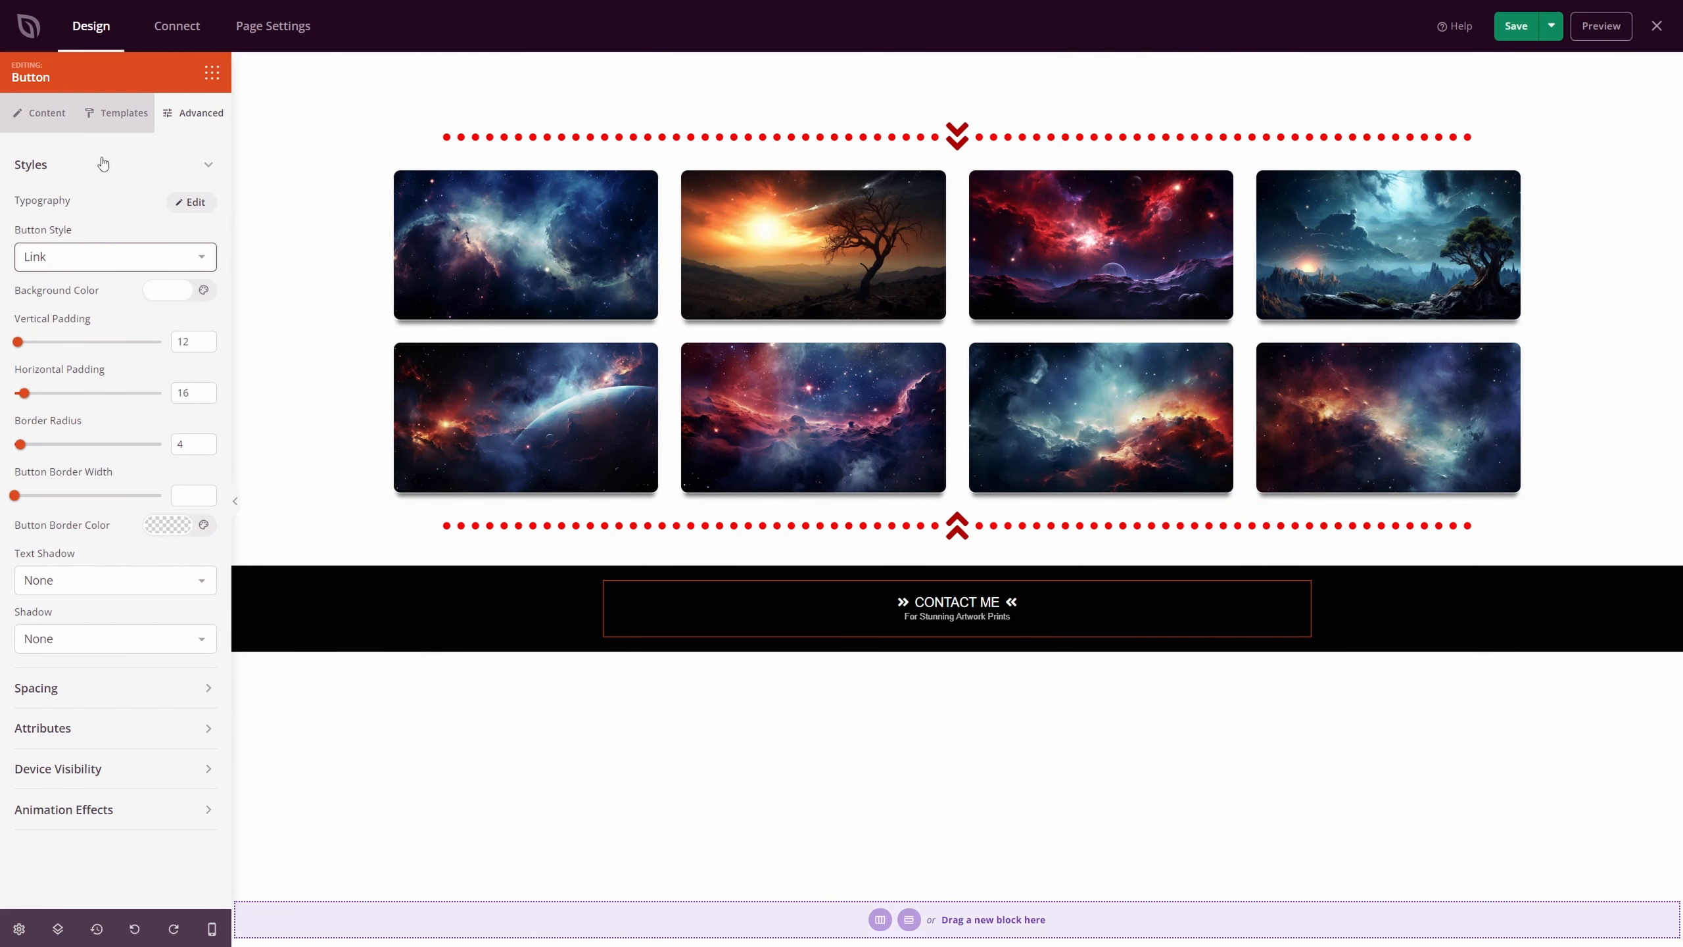
# Set the contact button's typography to the Jost font in Regular 400.
pyautogui.click(192, 206)
pyautogui.click(109, 265)
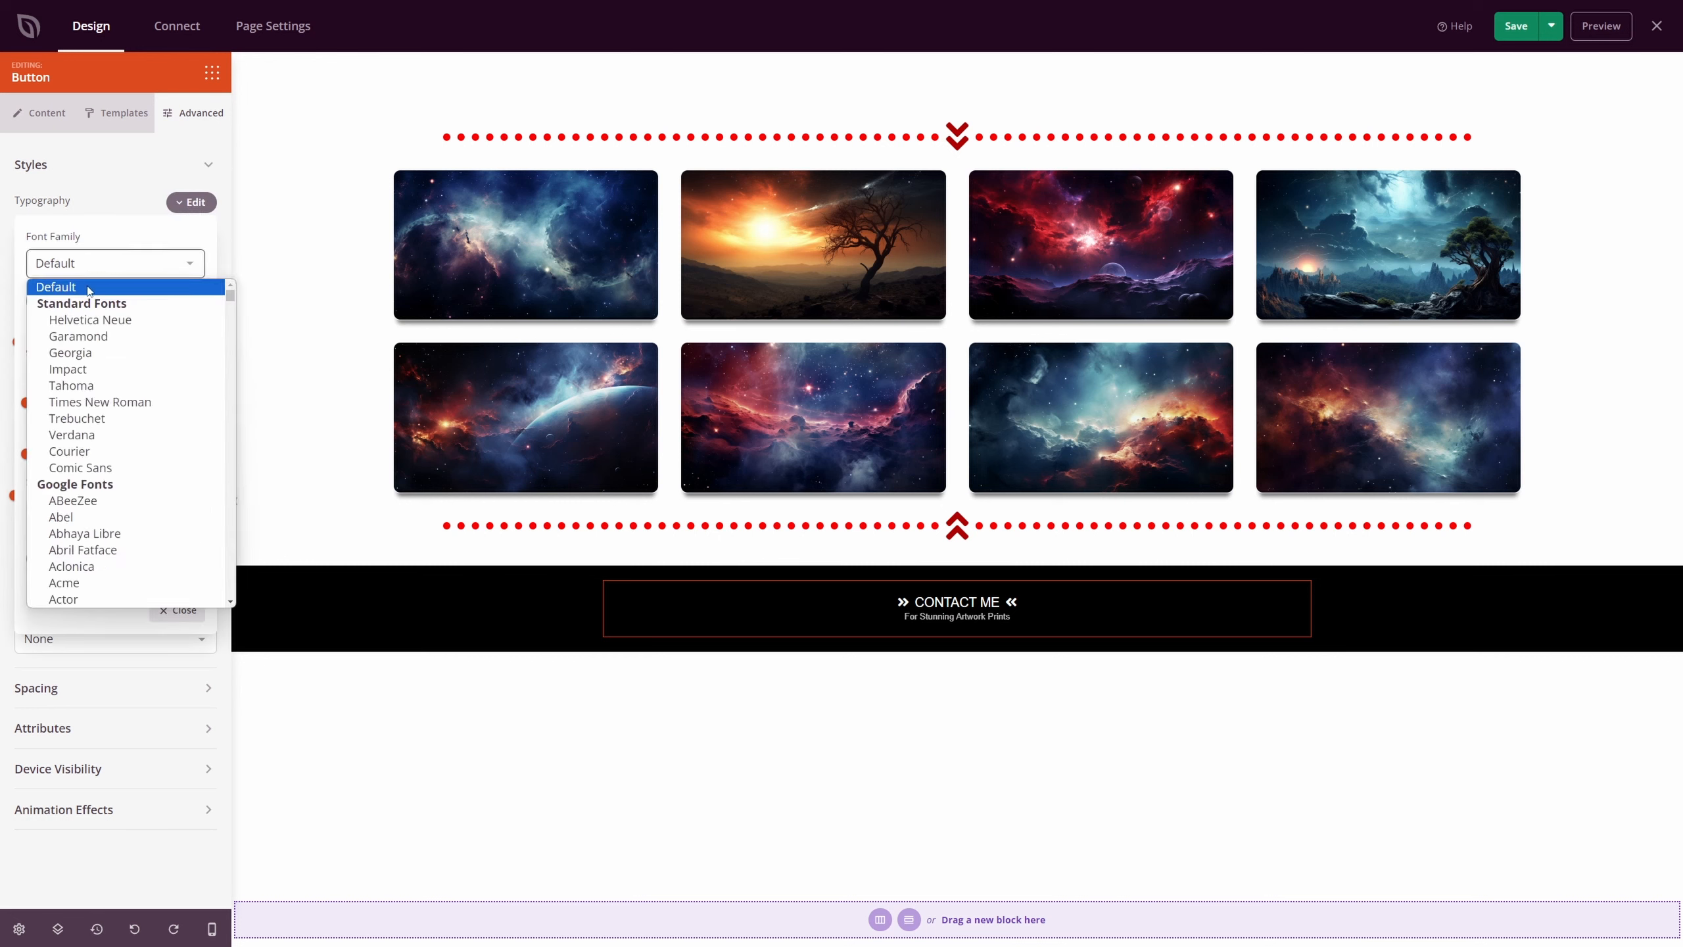
pyautogui.write('jost')
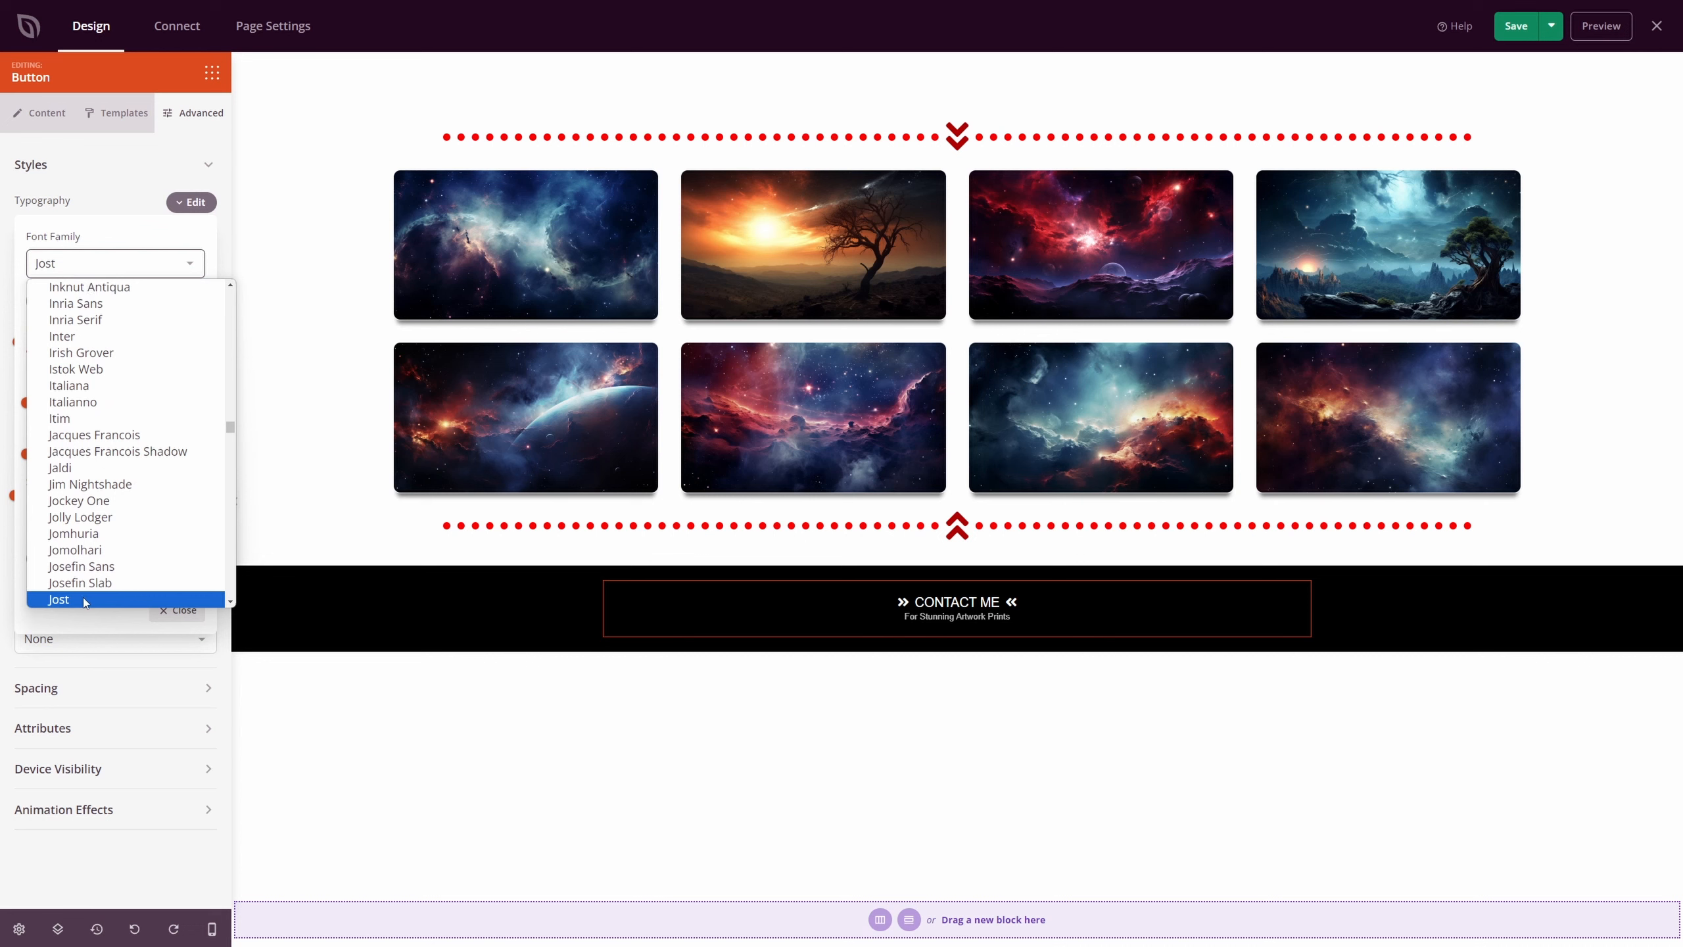
pyautogui.click(84, 601)
pyautogui.click(101, 300)
pyautogui.click(85, 370)
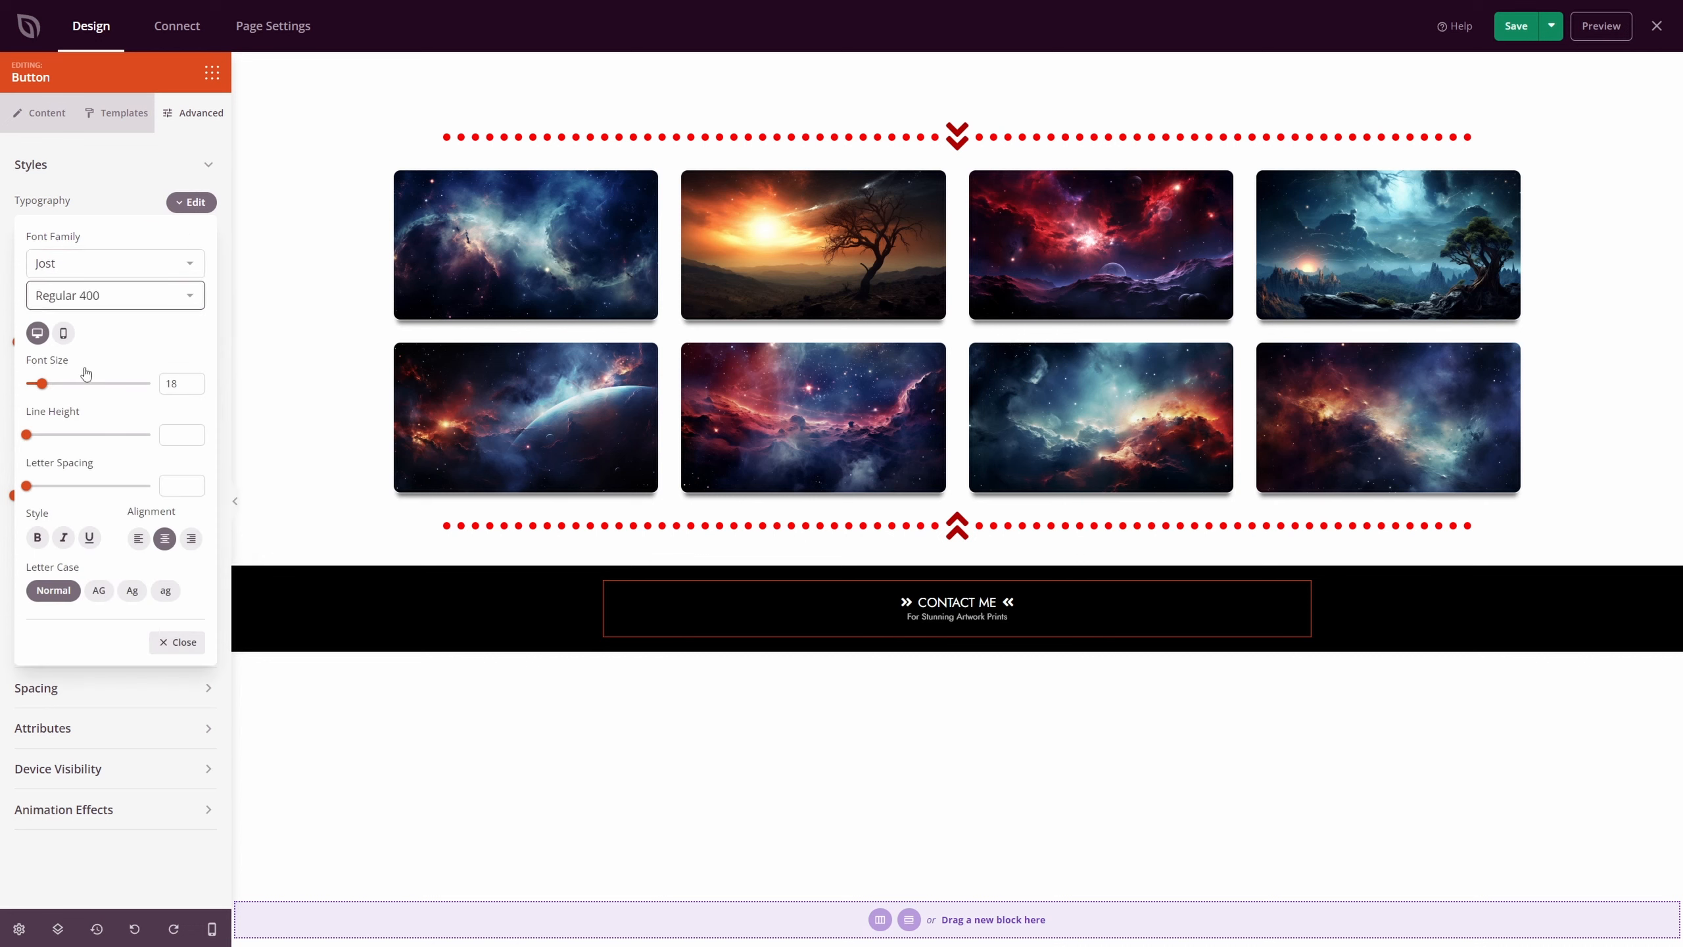
# Set the button text's font size to 20 and letter spacing to 10, and make it bold.
pyautogui.moveTo(41, 385); pyautogui.dragTo(48, 384)
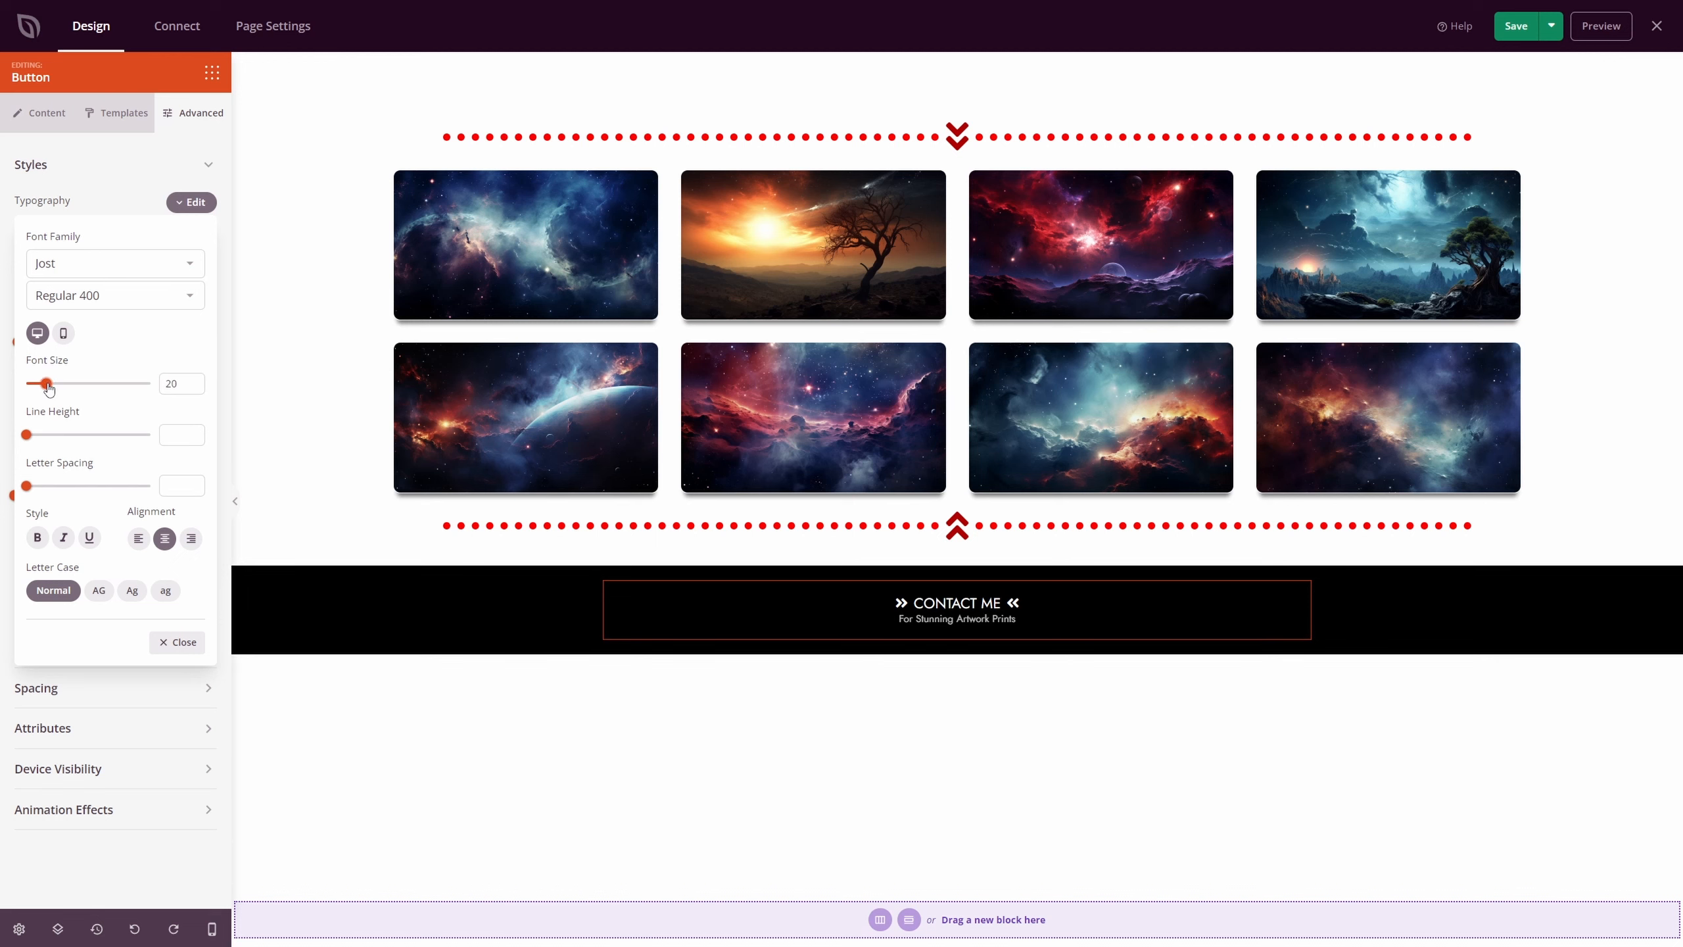
pyautogui.moveTo(26, 485); pyautogui.dragTo(51, 488)
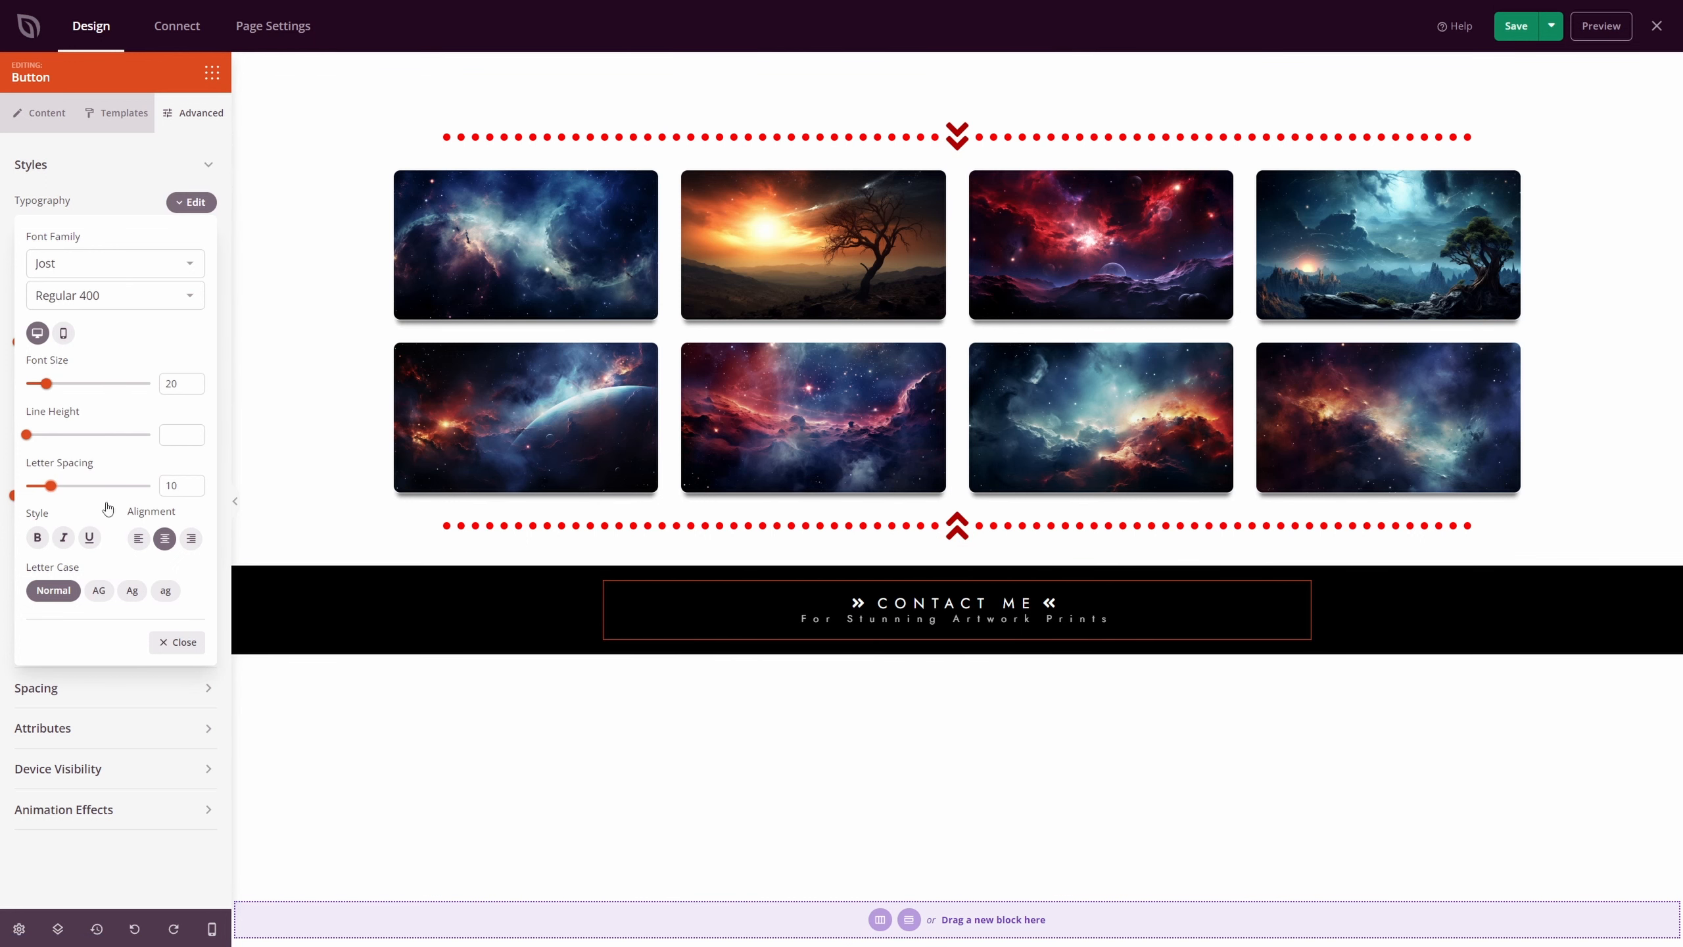
pyautogui.click(40, 540)
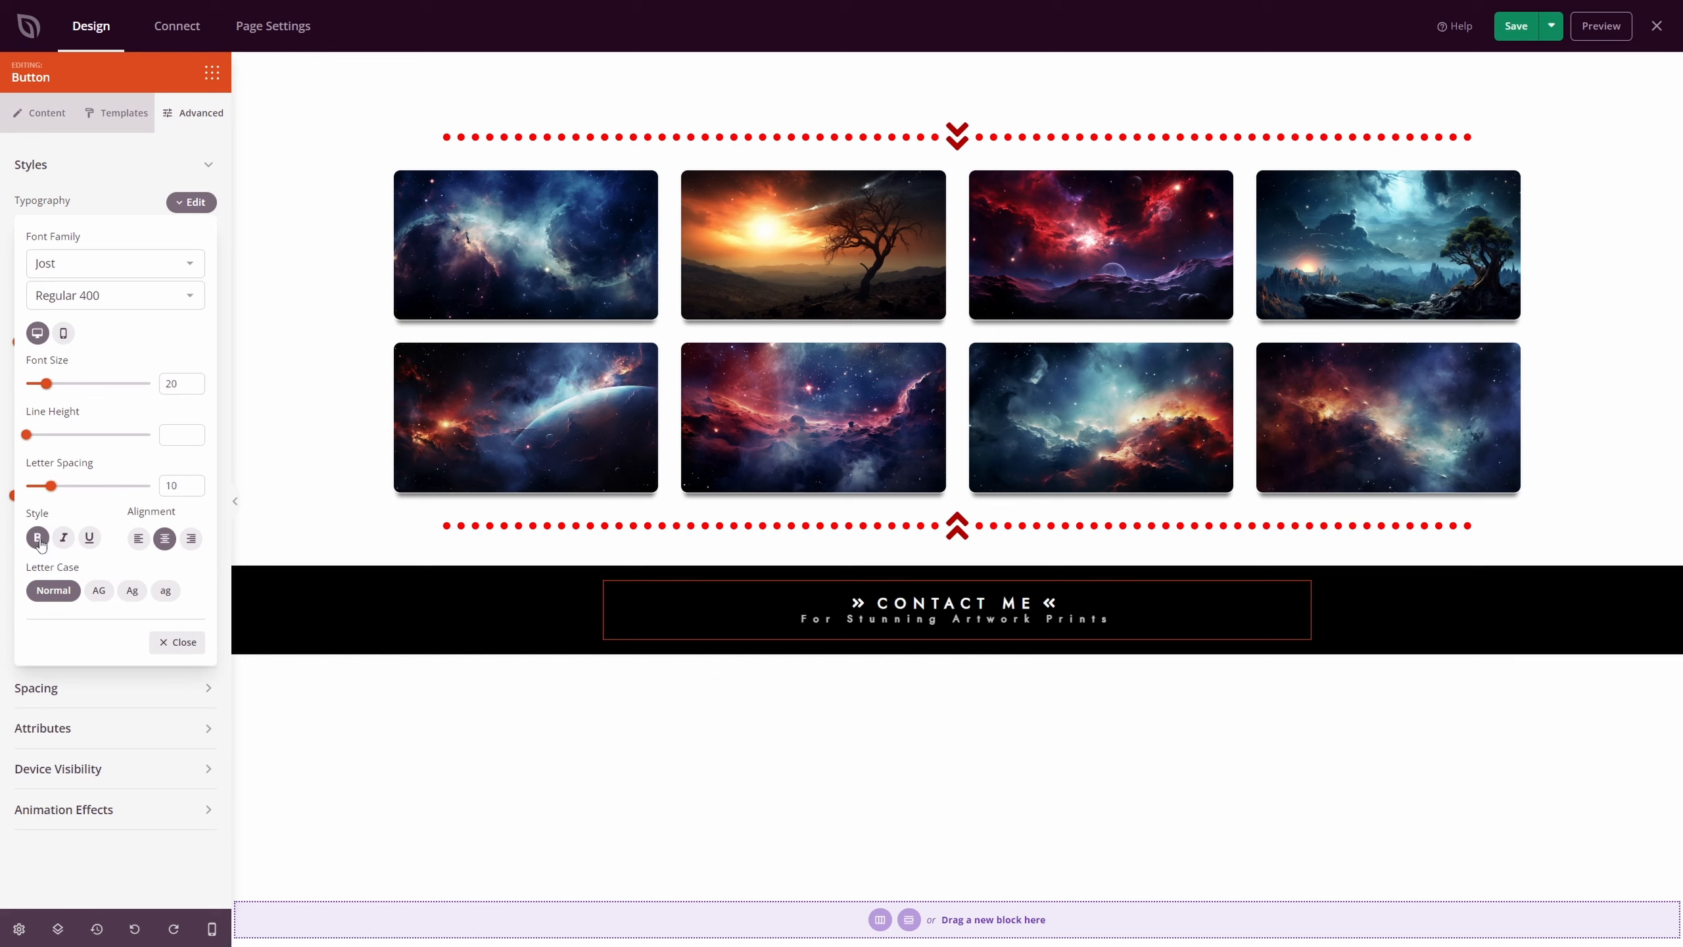
pyautogui.click(212, 73)
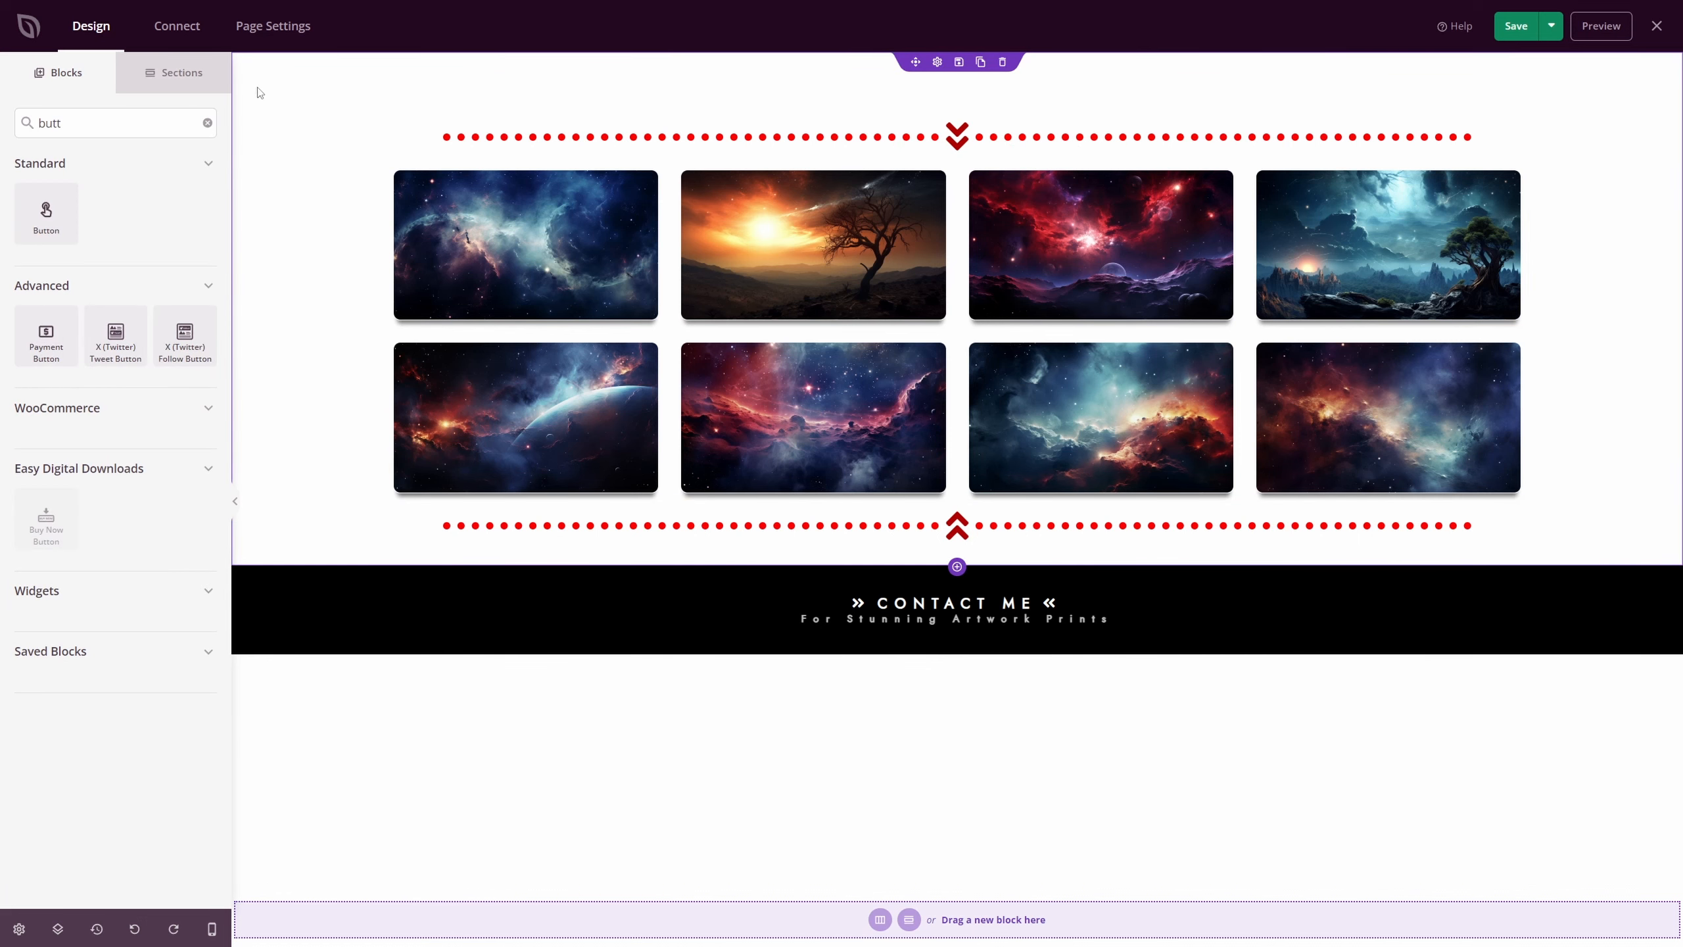
# Add a Tilt shape divider at the top of the gallery section and colour it dark red.
pyautogui.click(269, 128)
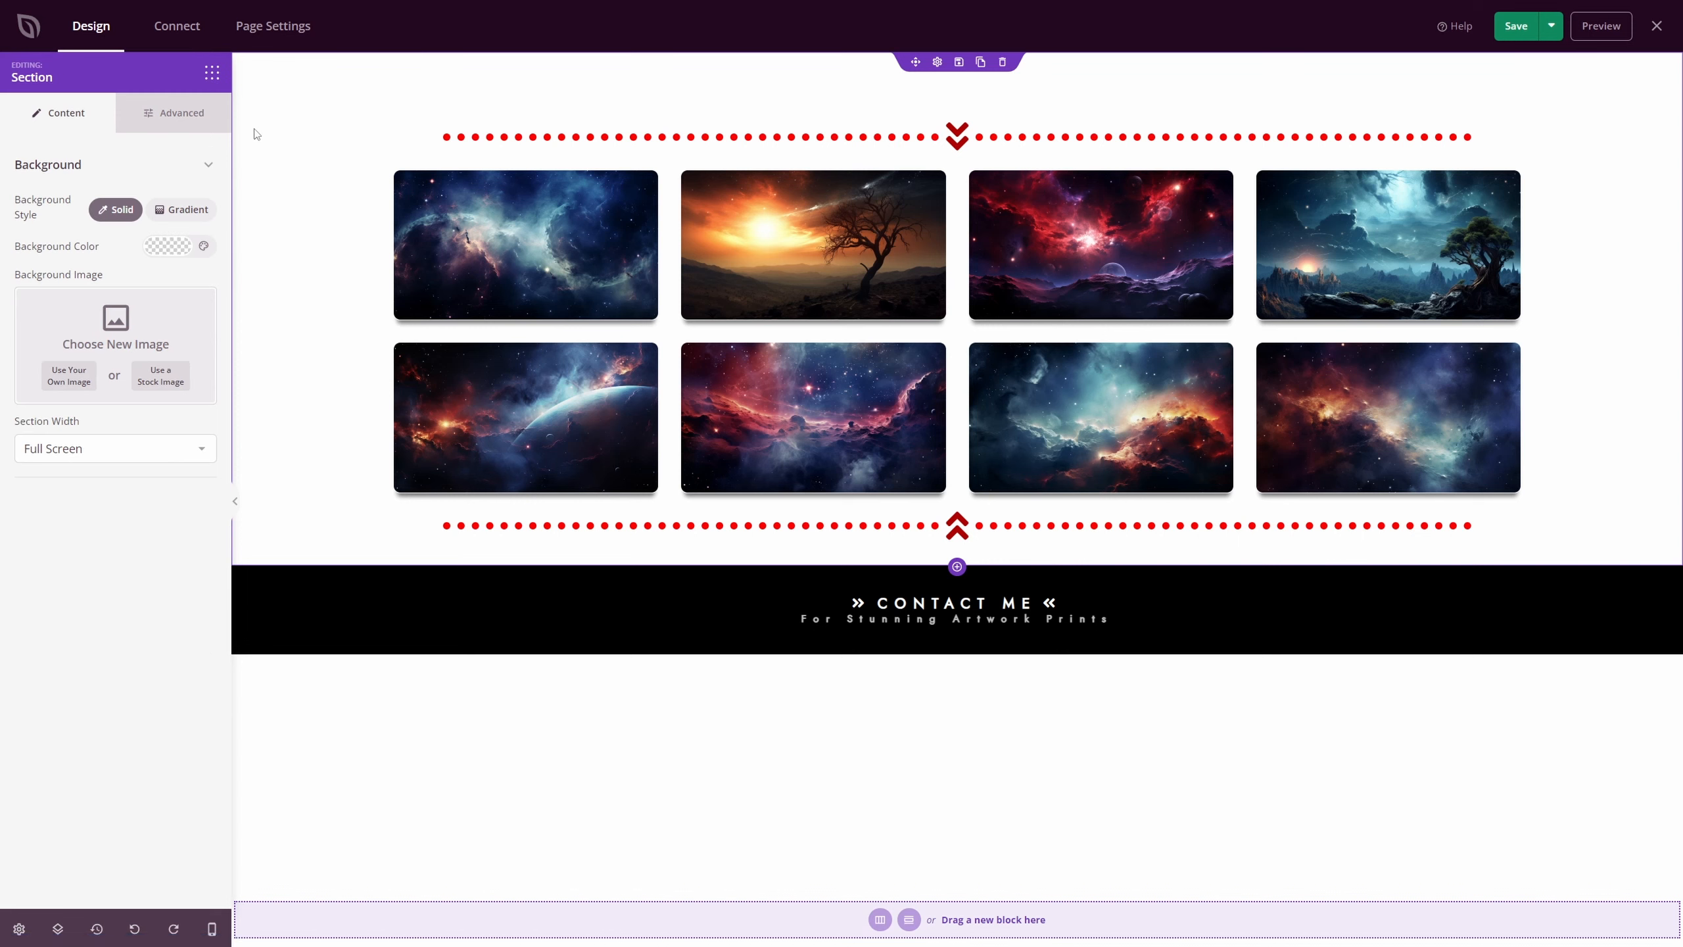
pyautogui.click(166, 117)
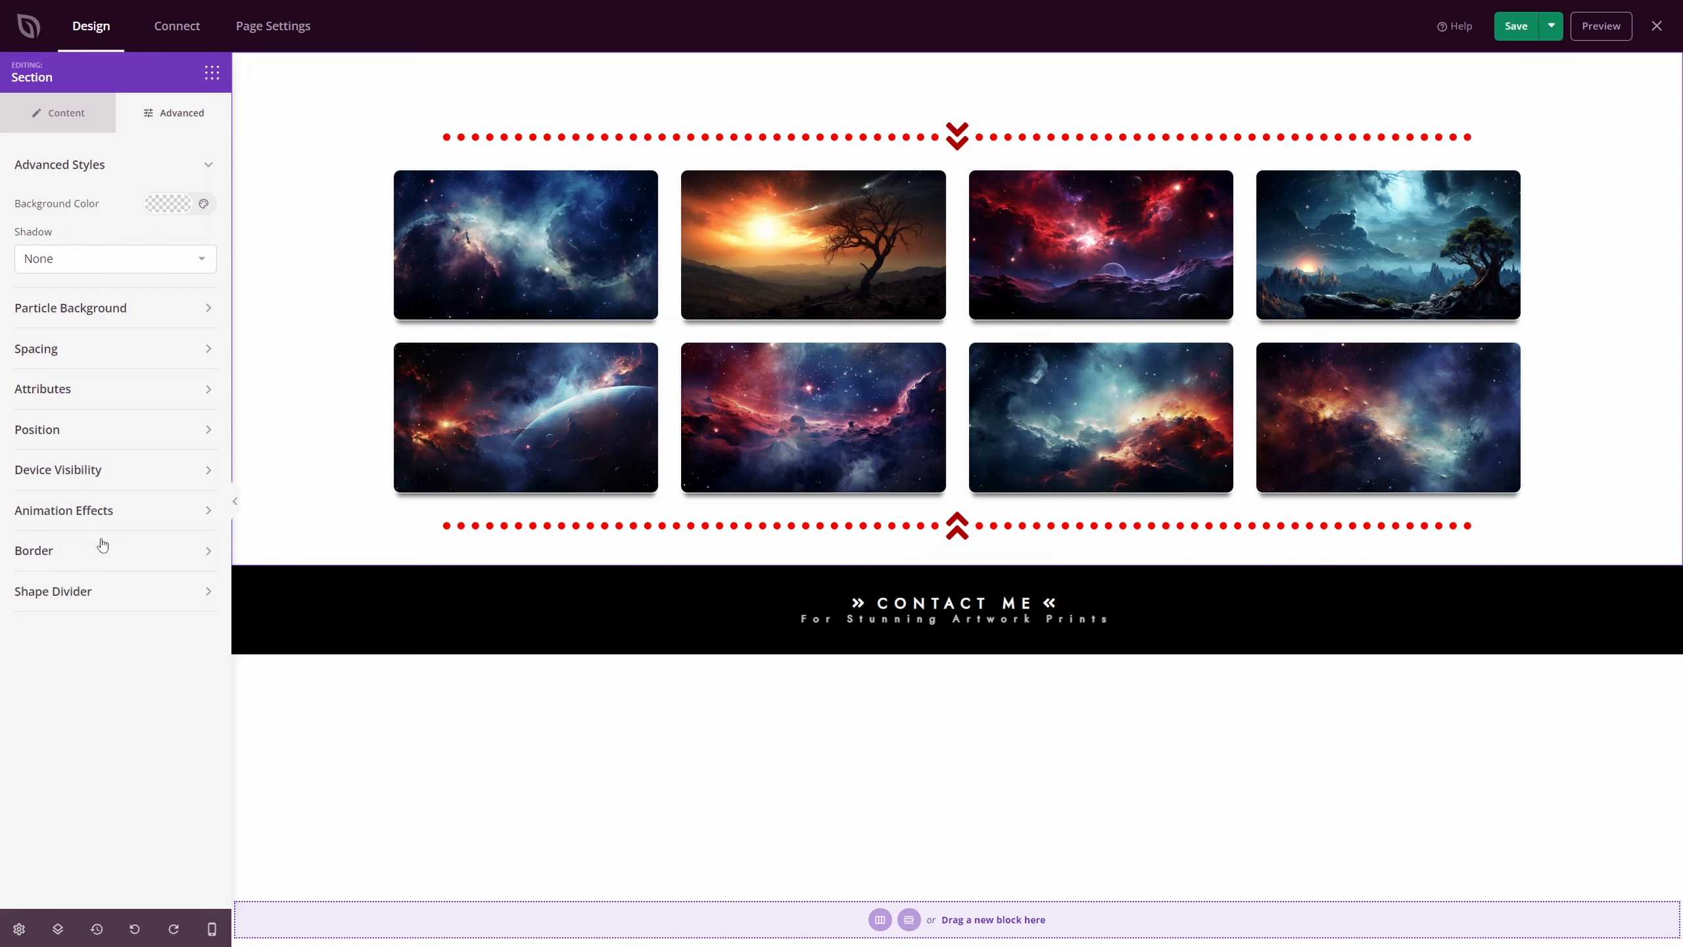
pyautogui.click(93, 592)
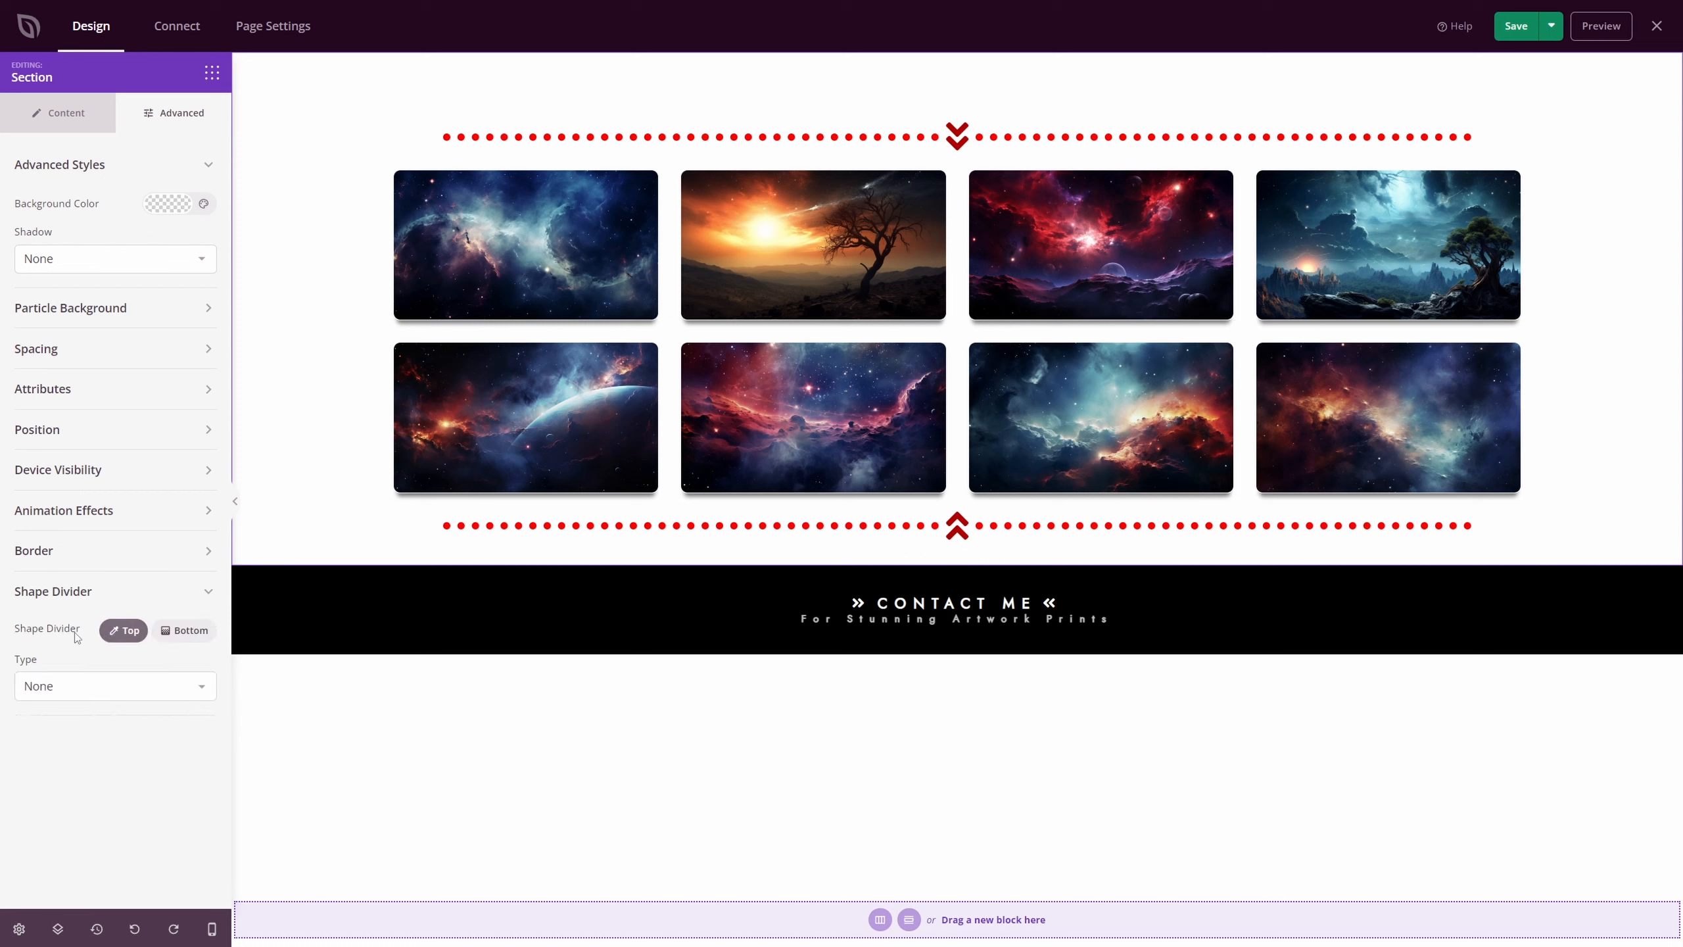
pyautogui.click(177, 689)
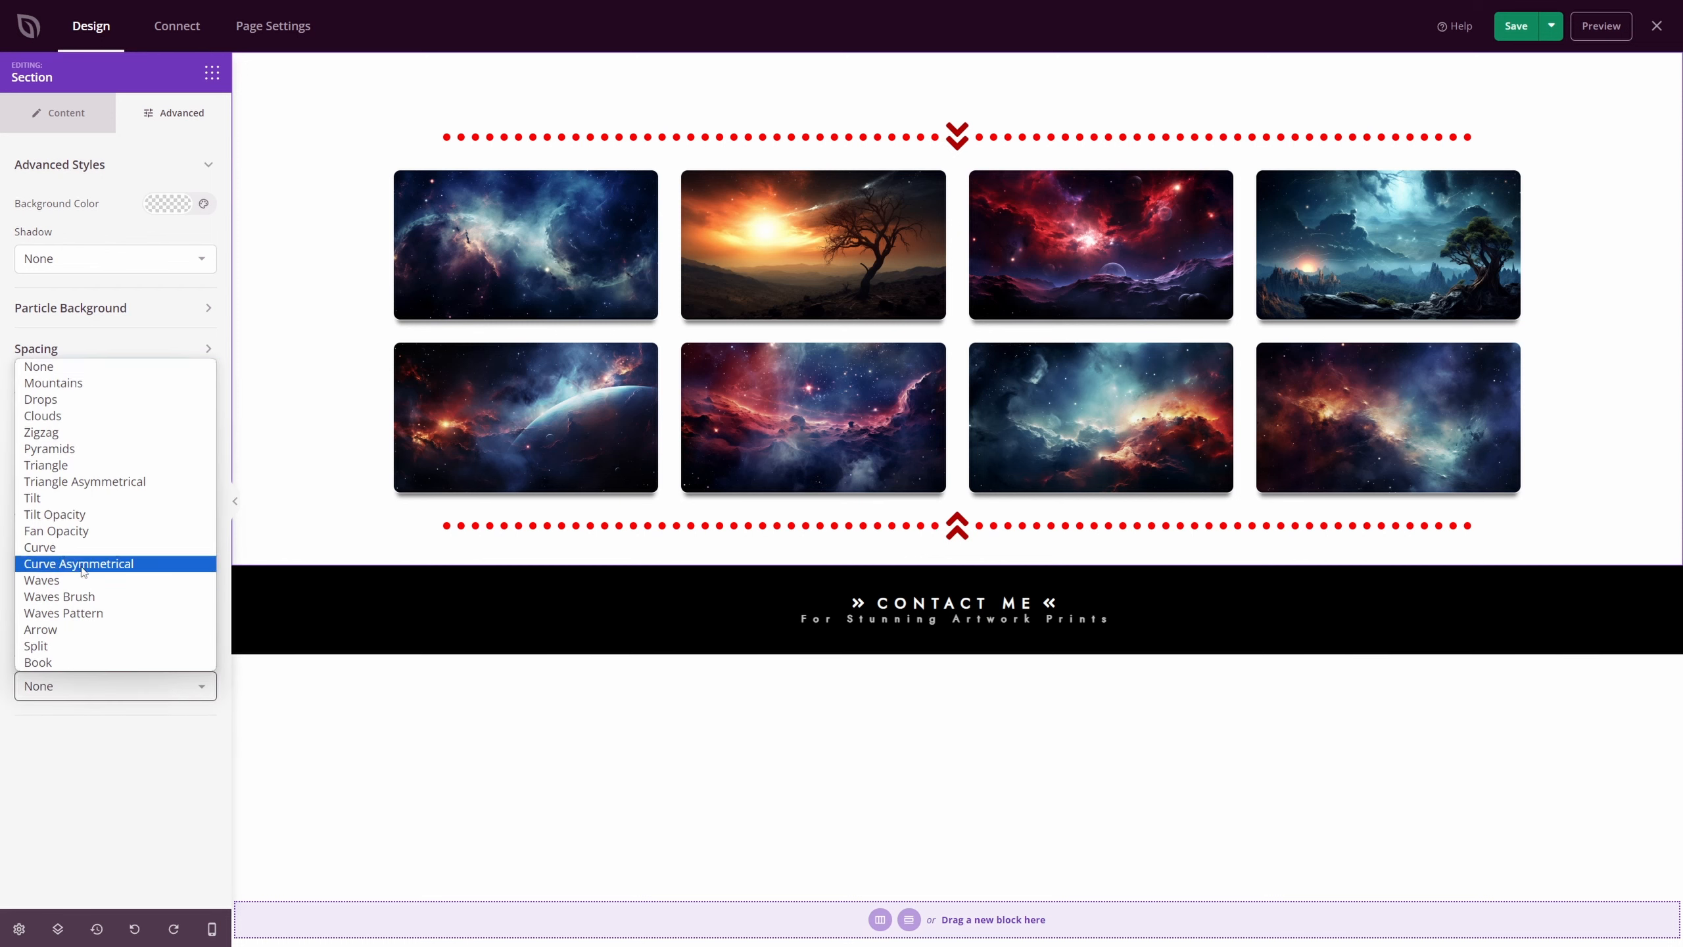
pyautogui.click(77, 500)
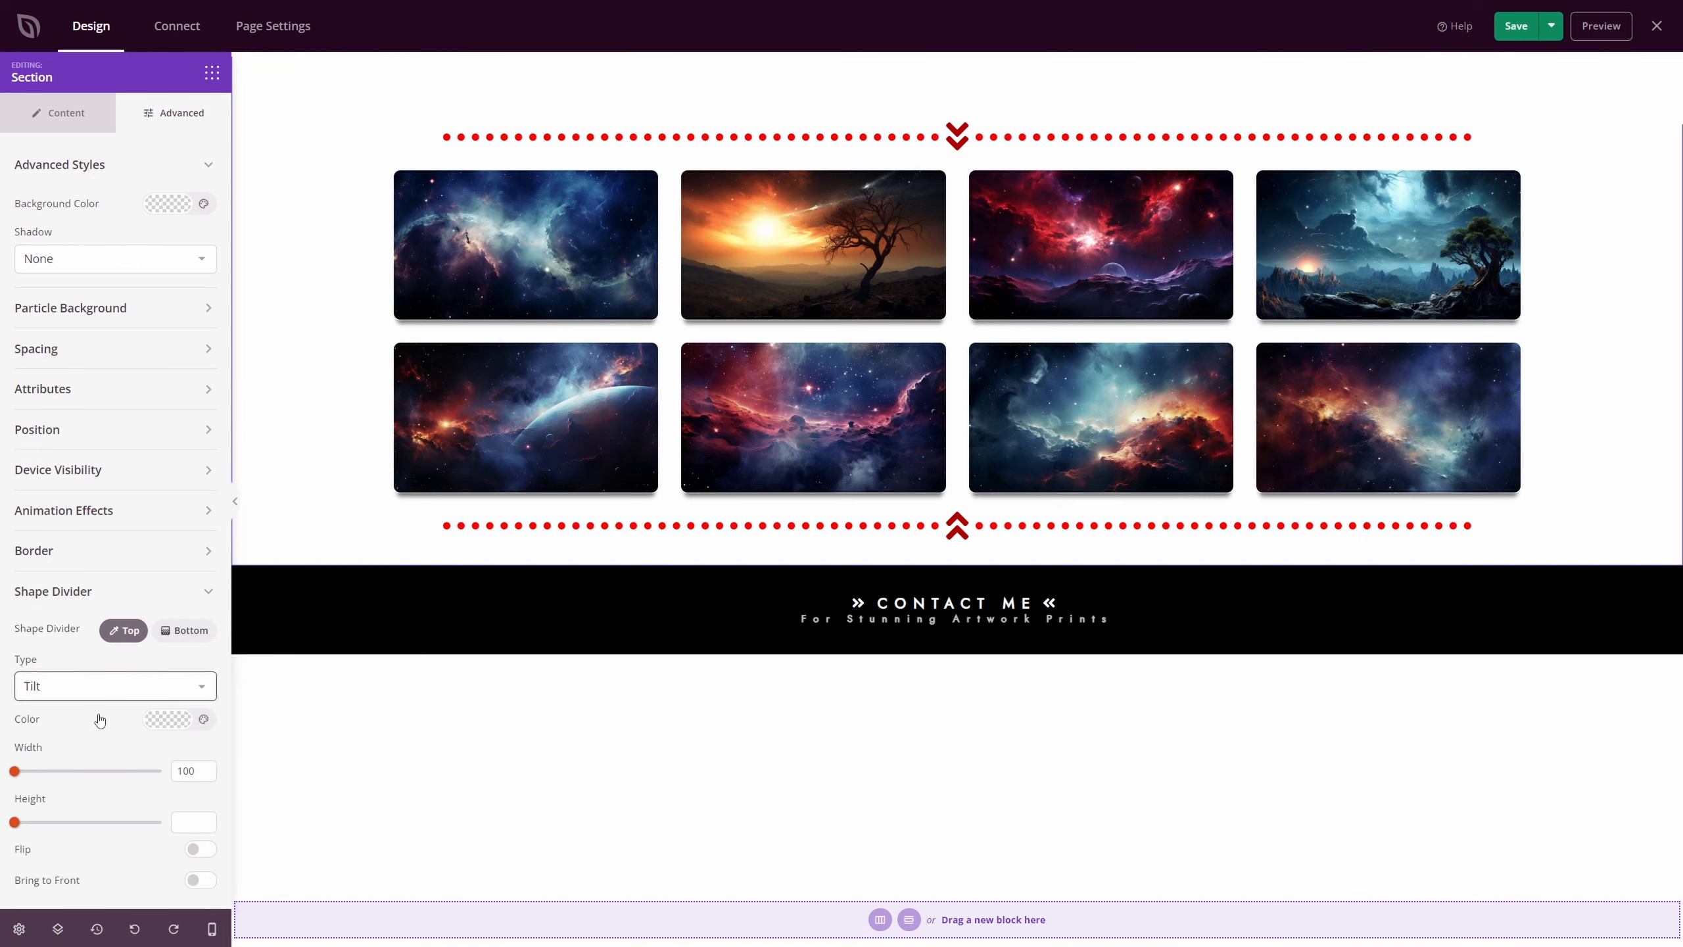
pyautogui.scroll(-1, 99, 720)
pyautogui.click(167, 700)
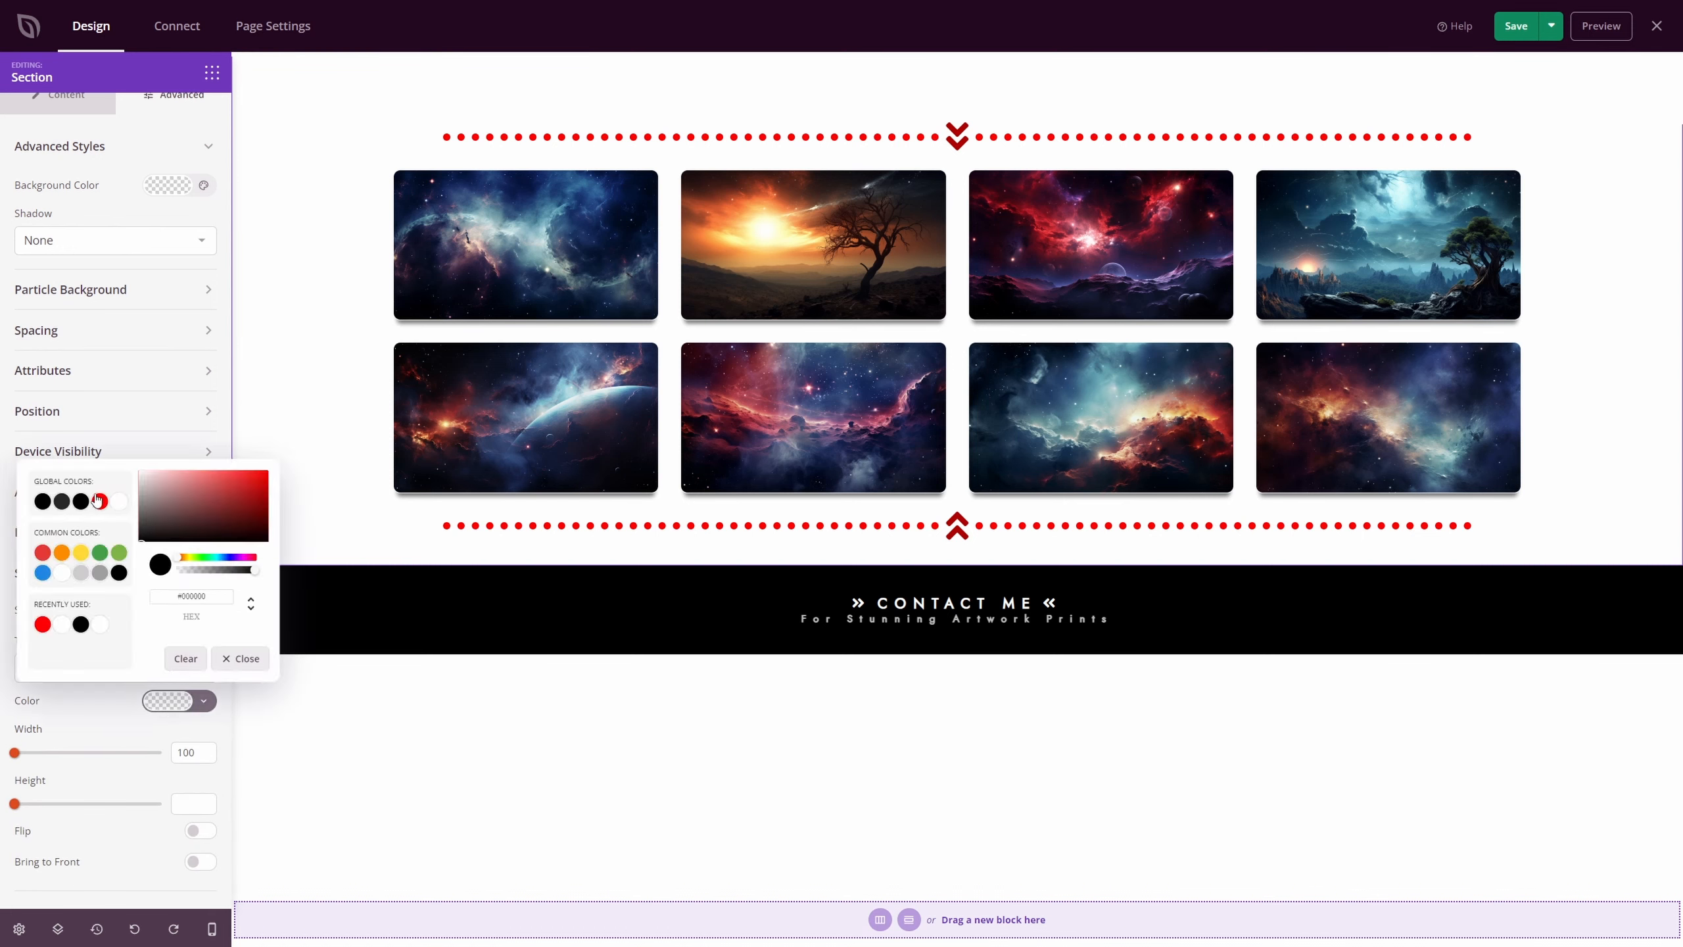
pyautogui.click(99, 501)
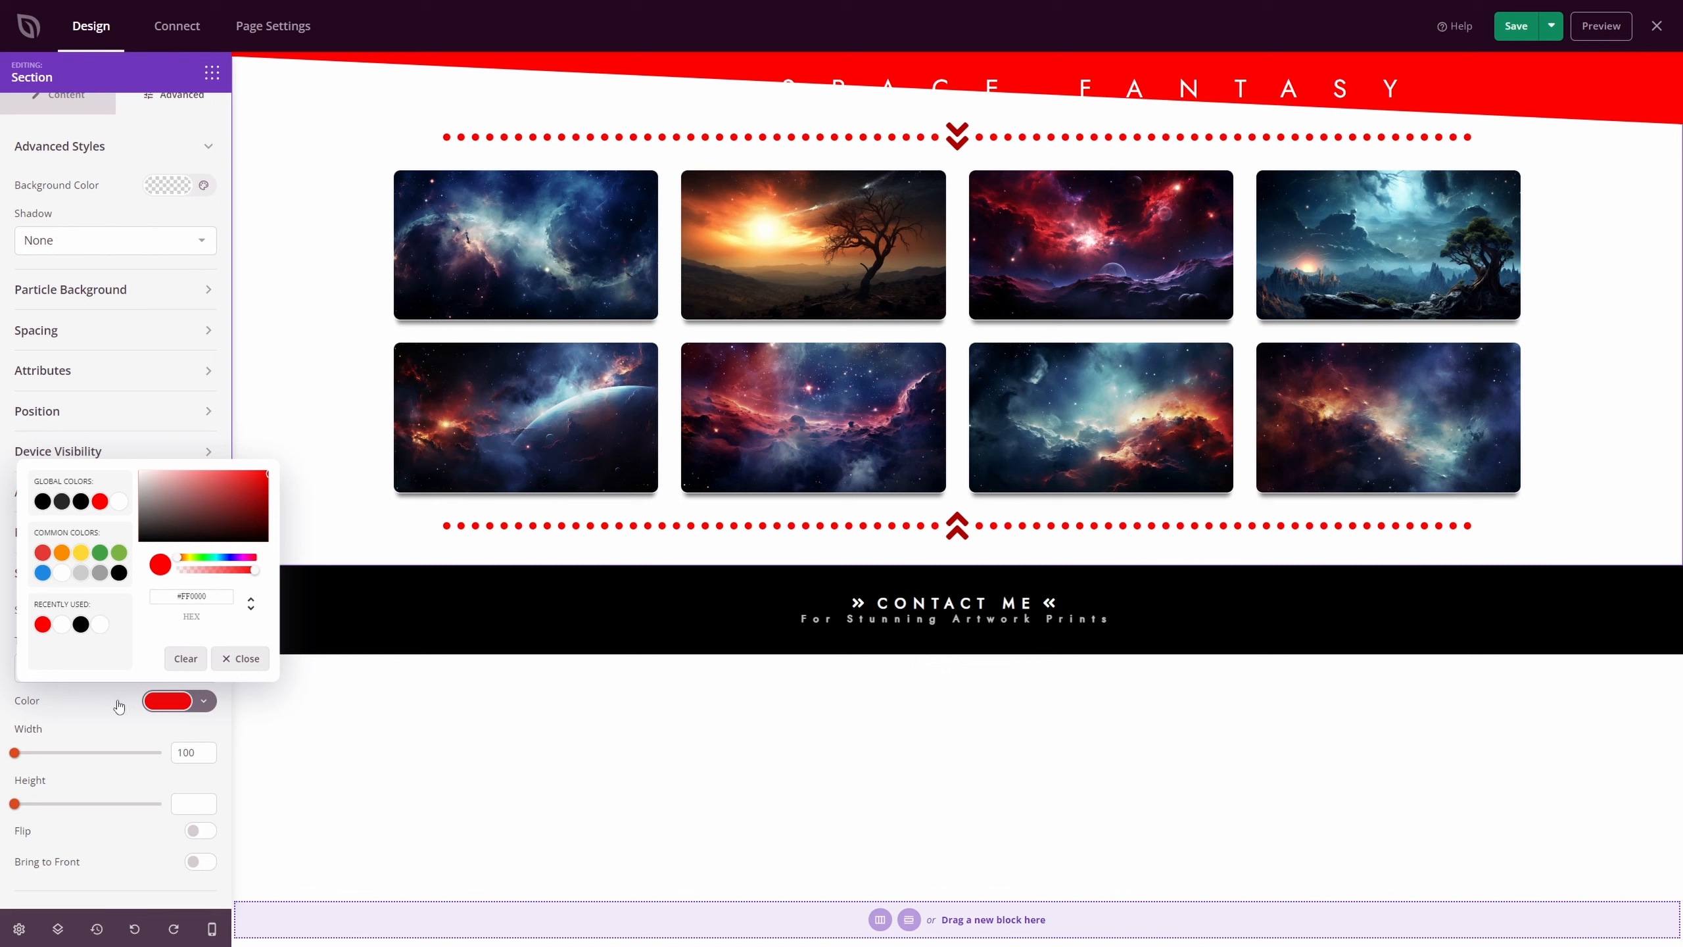
pyautogui.click(268, 491)
pyautogui.click(270, 515)
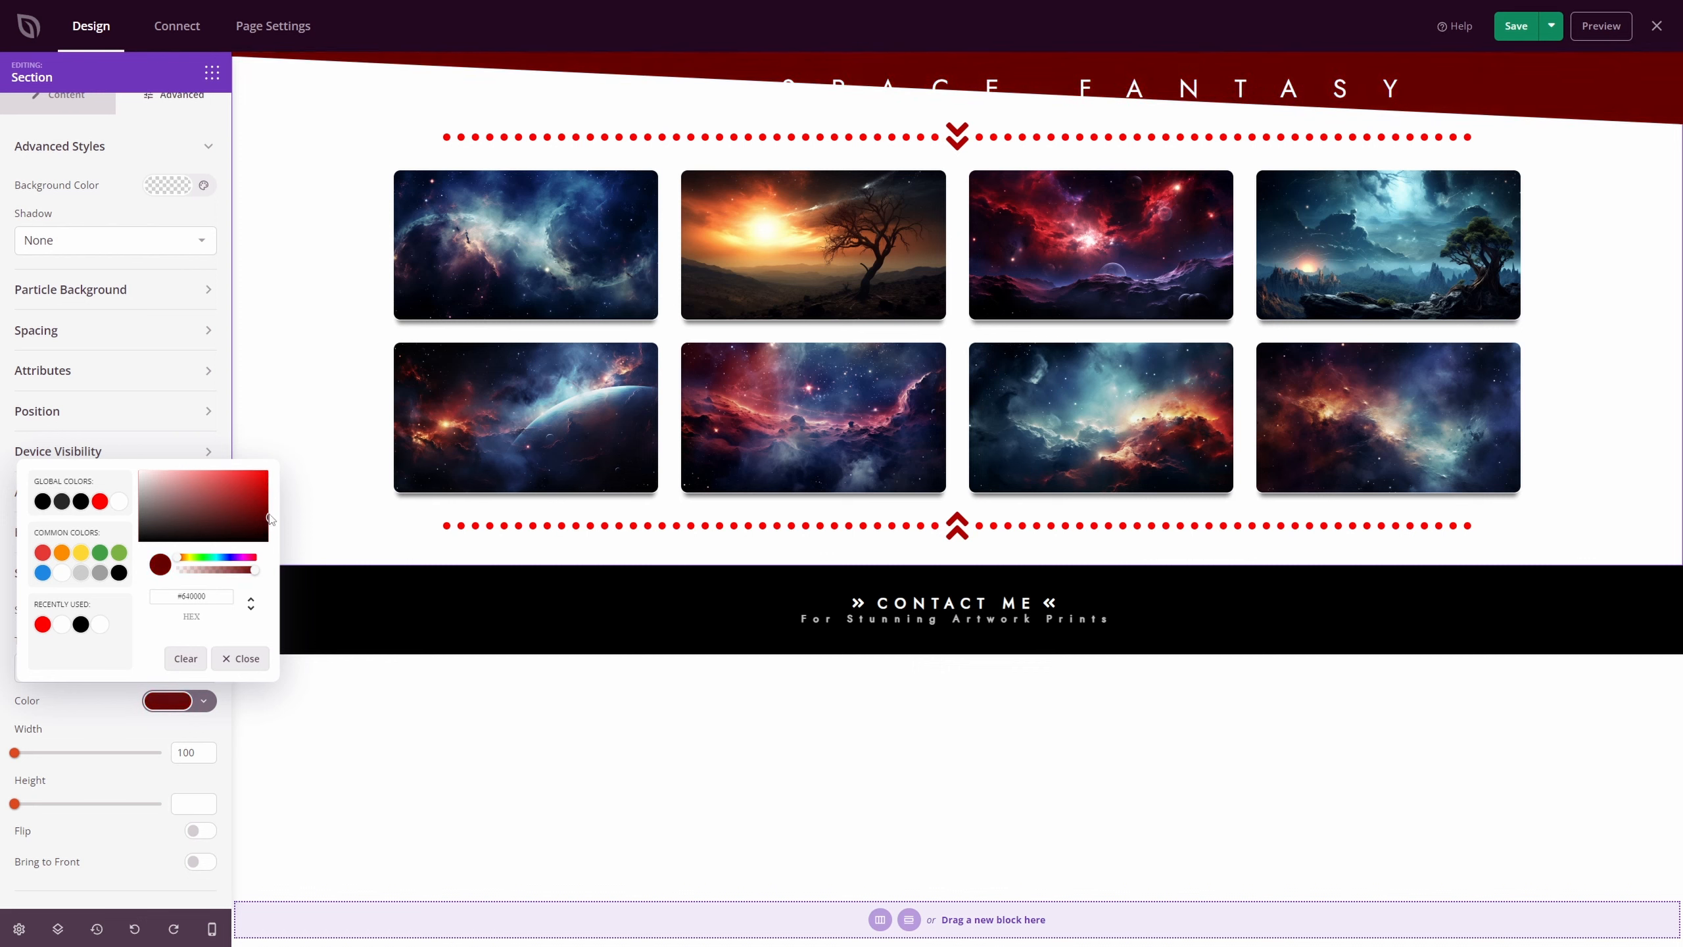
pyautogui.click(270, 518)
pyautogui.click(96, 708)
# Set the Tilt divider's height to 600 and flip it.
pyautogui.moveTo(15, 803); pyautogui.dragTo(189, 795)
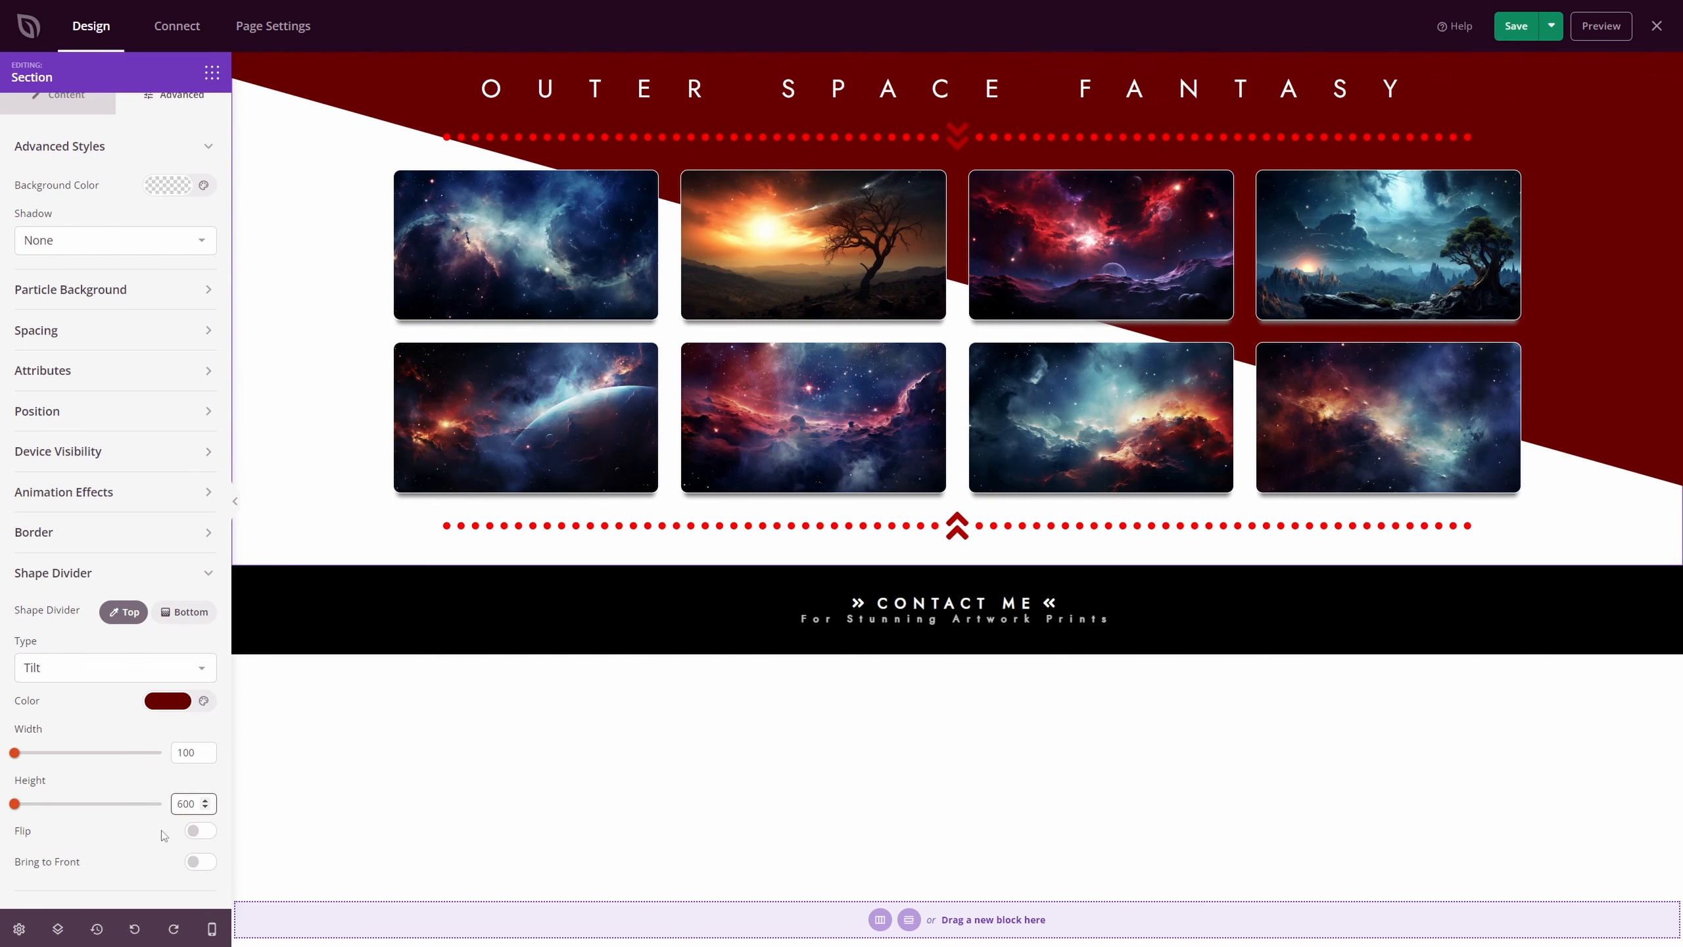
pyautogui.click(201, 831)
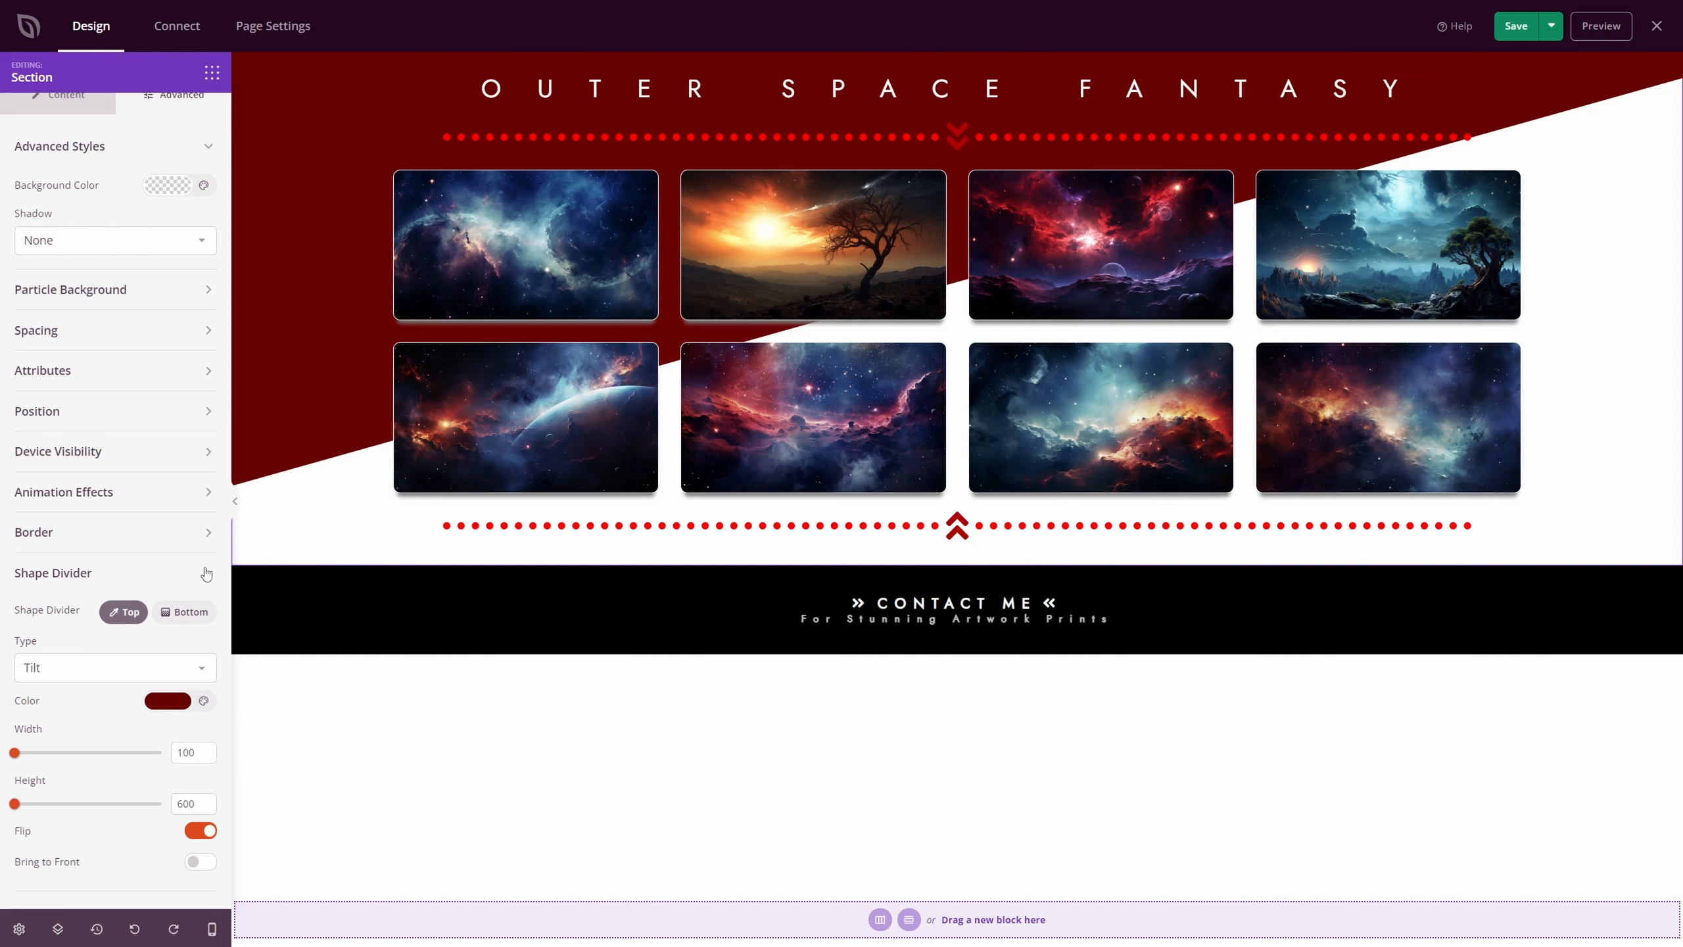
# Try black (#000000) as the Tilt divider's colour.
pyautogui.click(167, 701)
pyautogui.moveTo(190, 505); pyautogui.dragTo(304, 570)
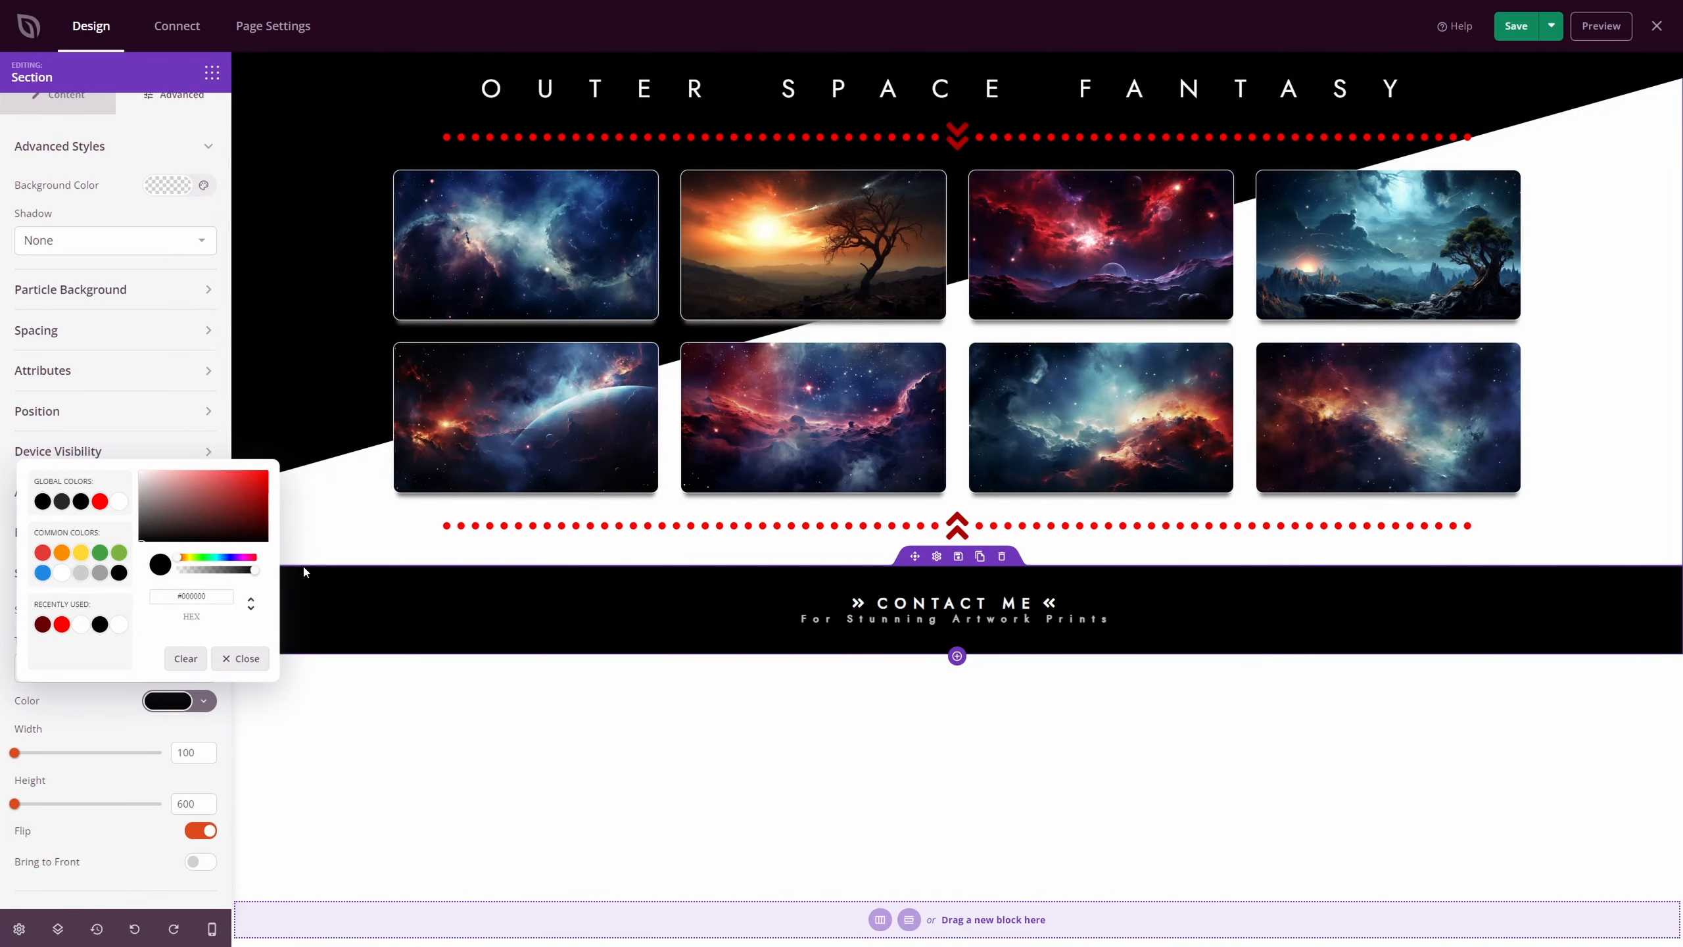
pyautogui.click(305, 571)
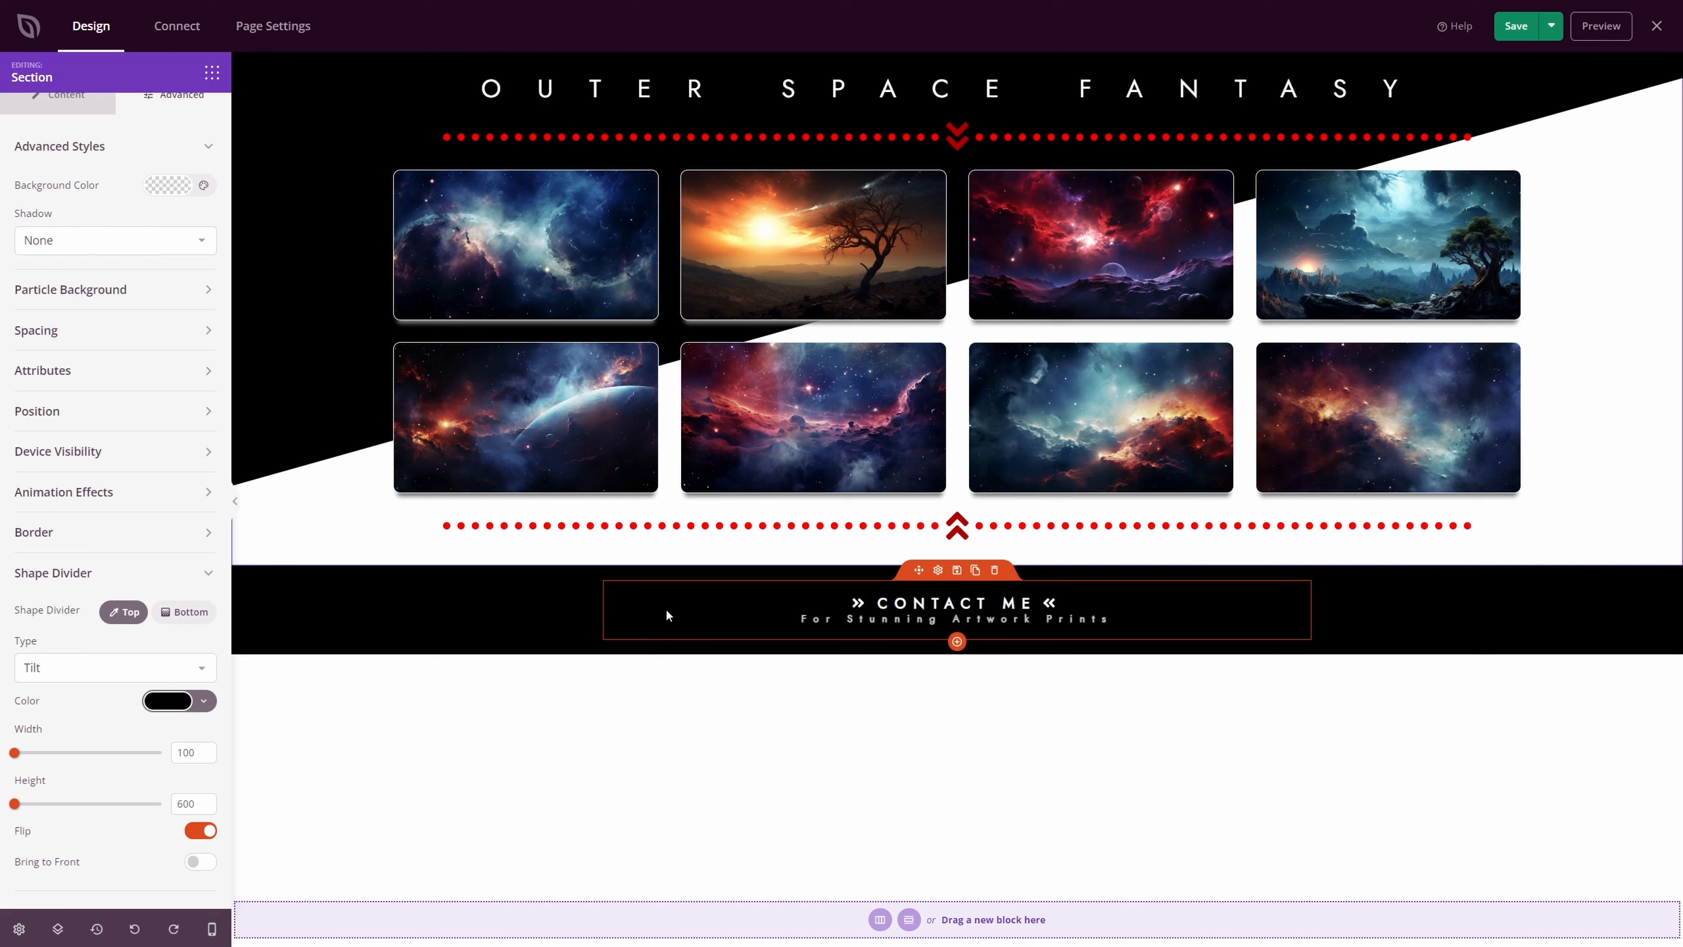
# Set the Tilt divider's colour to the dark red #670000.
pyautogui.click(166, 703)
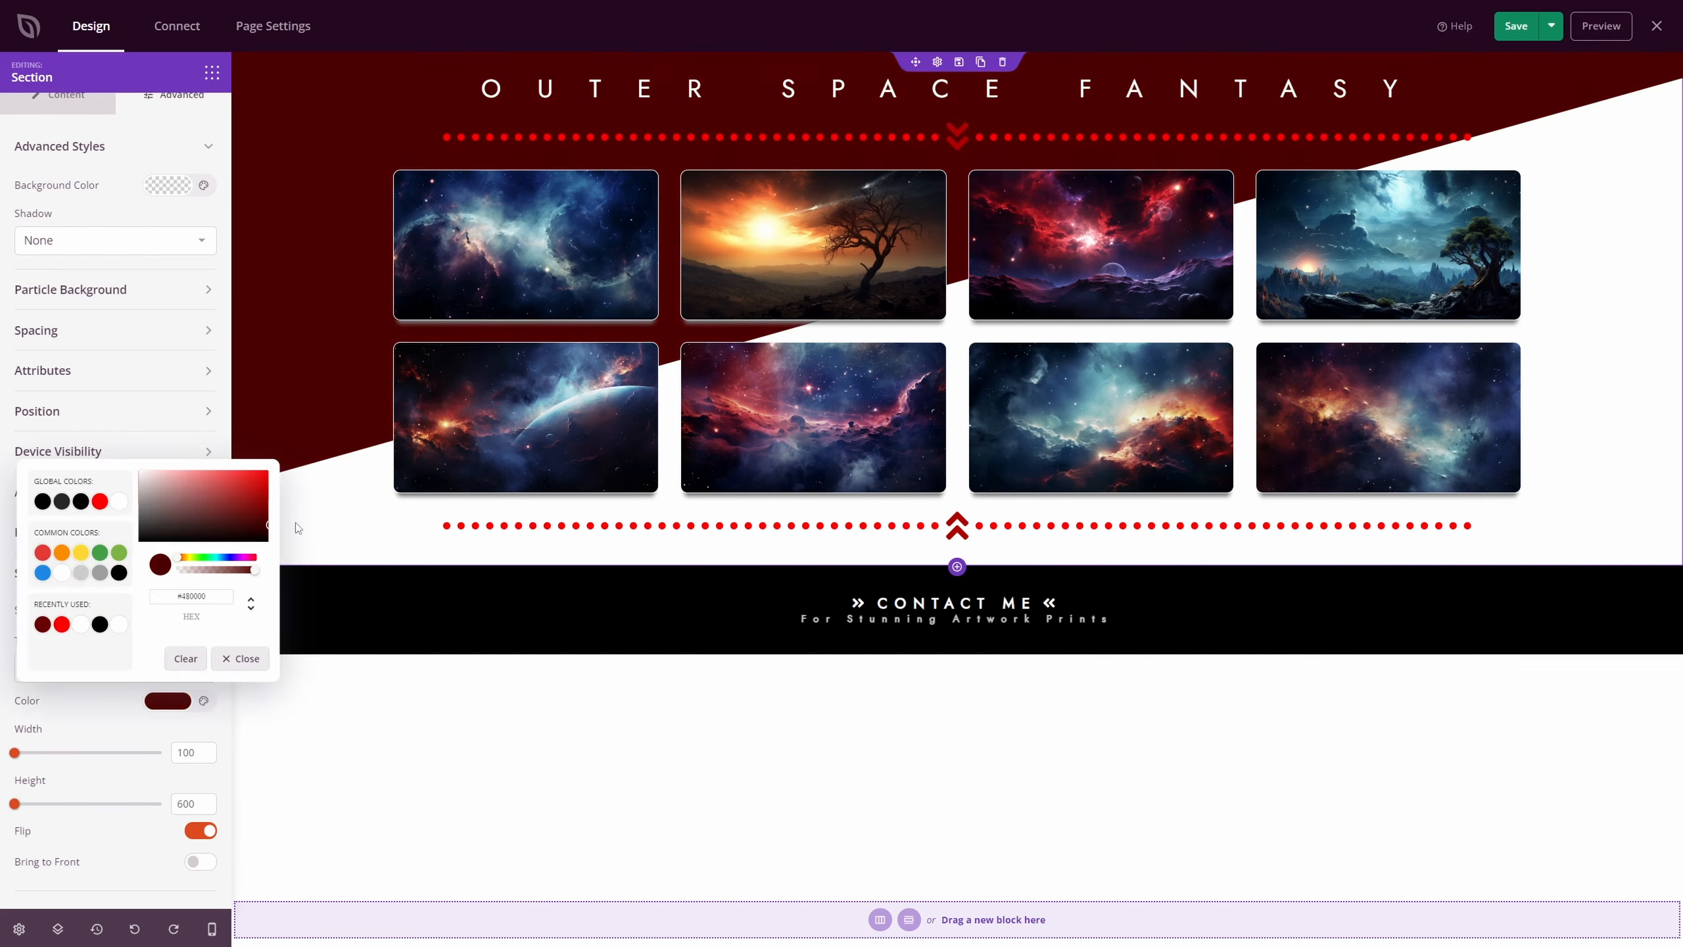
pyautogui.moveTo(298, 527); pyautogui.dragTo(304, 517)
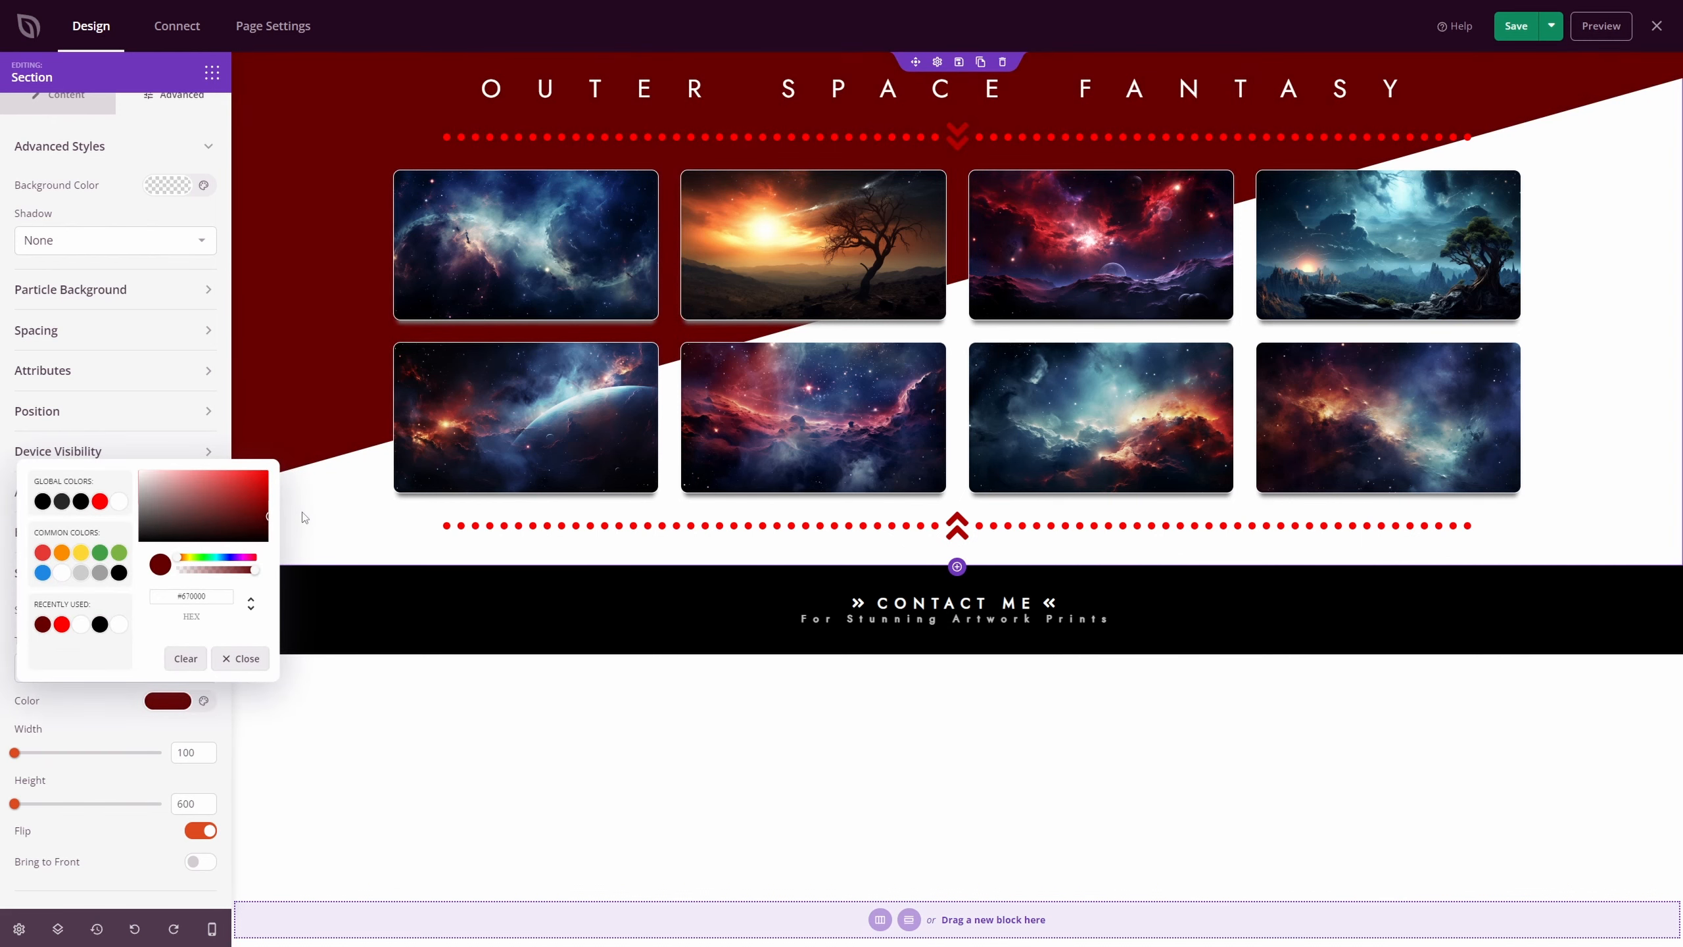
pyautogui.click(305, 518)
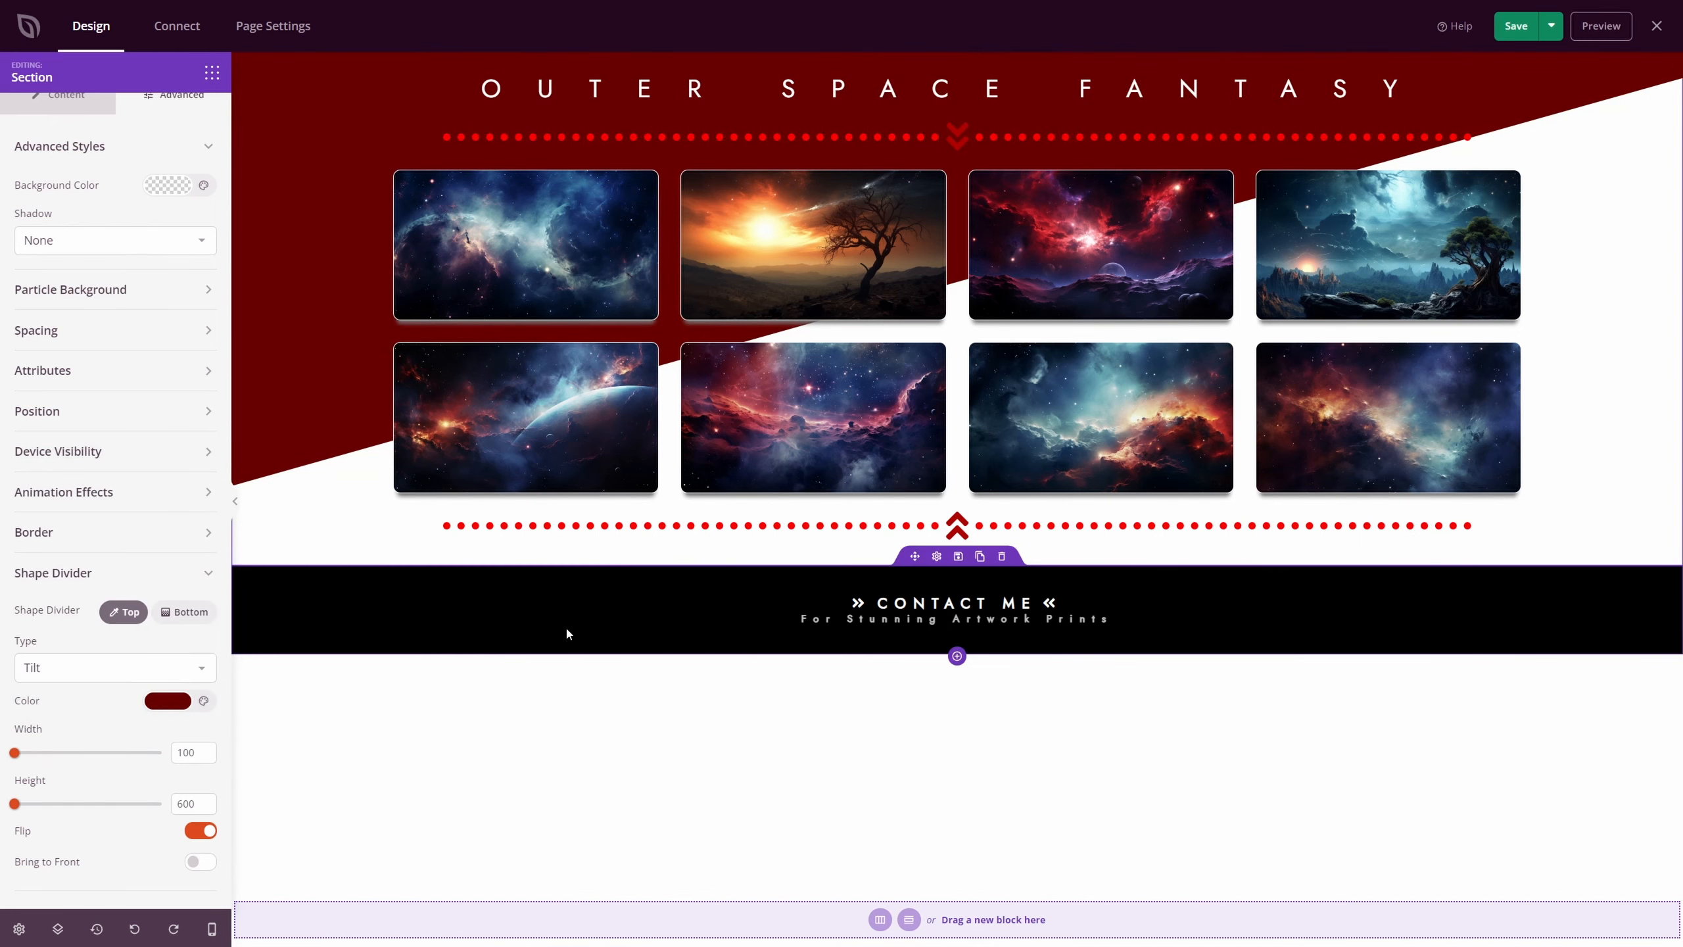
# Enable the particle background for the gallery section.
pyautogui.click(161, 572)
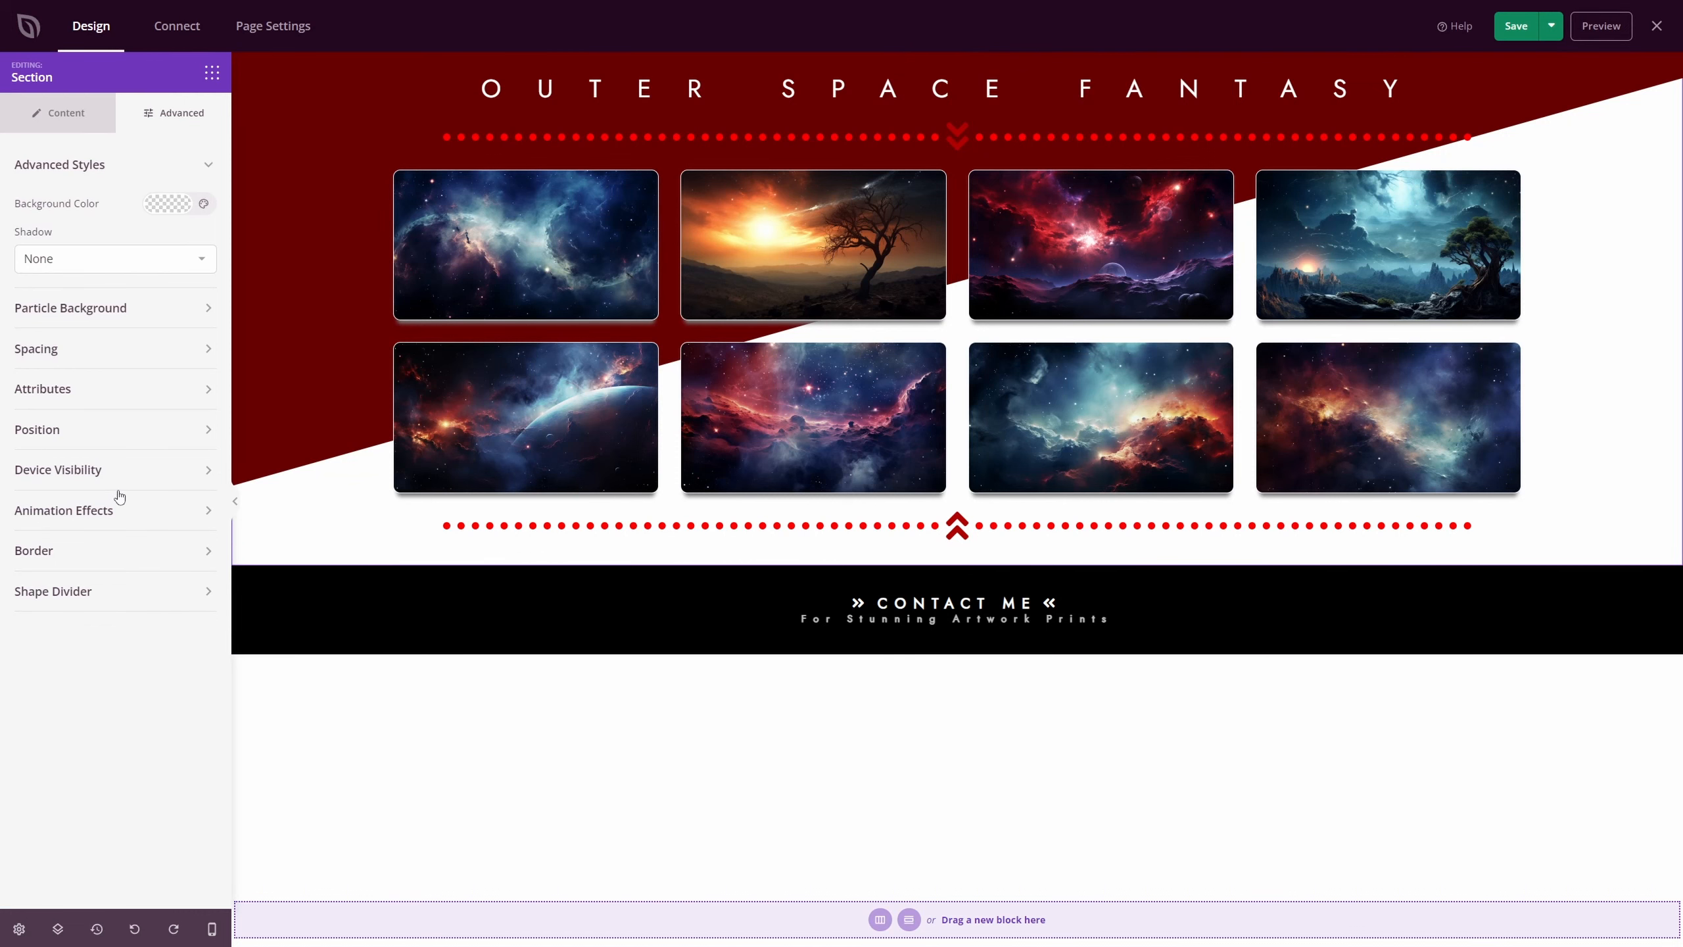
pyautogui.click(190, 312)
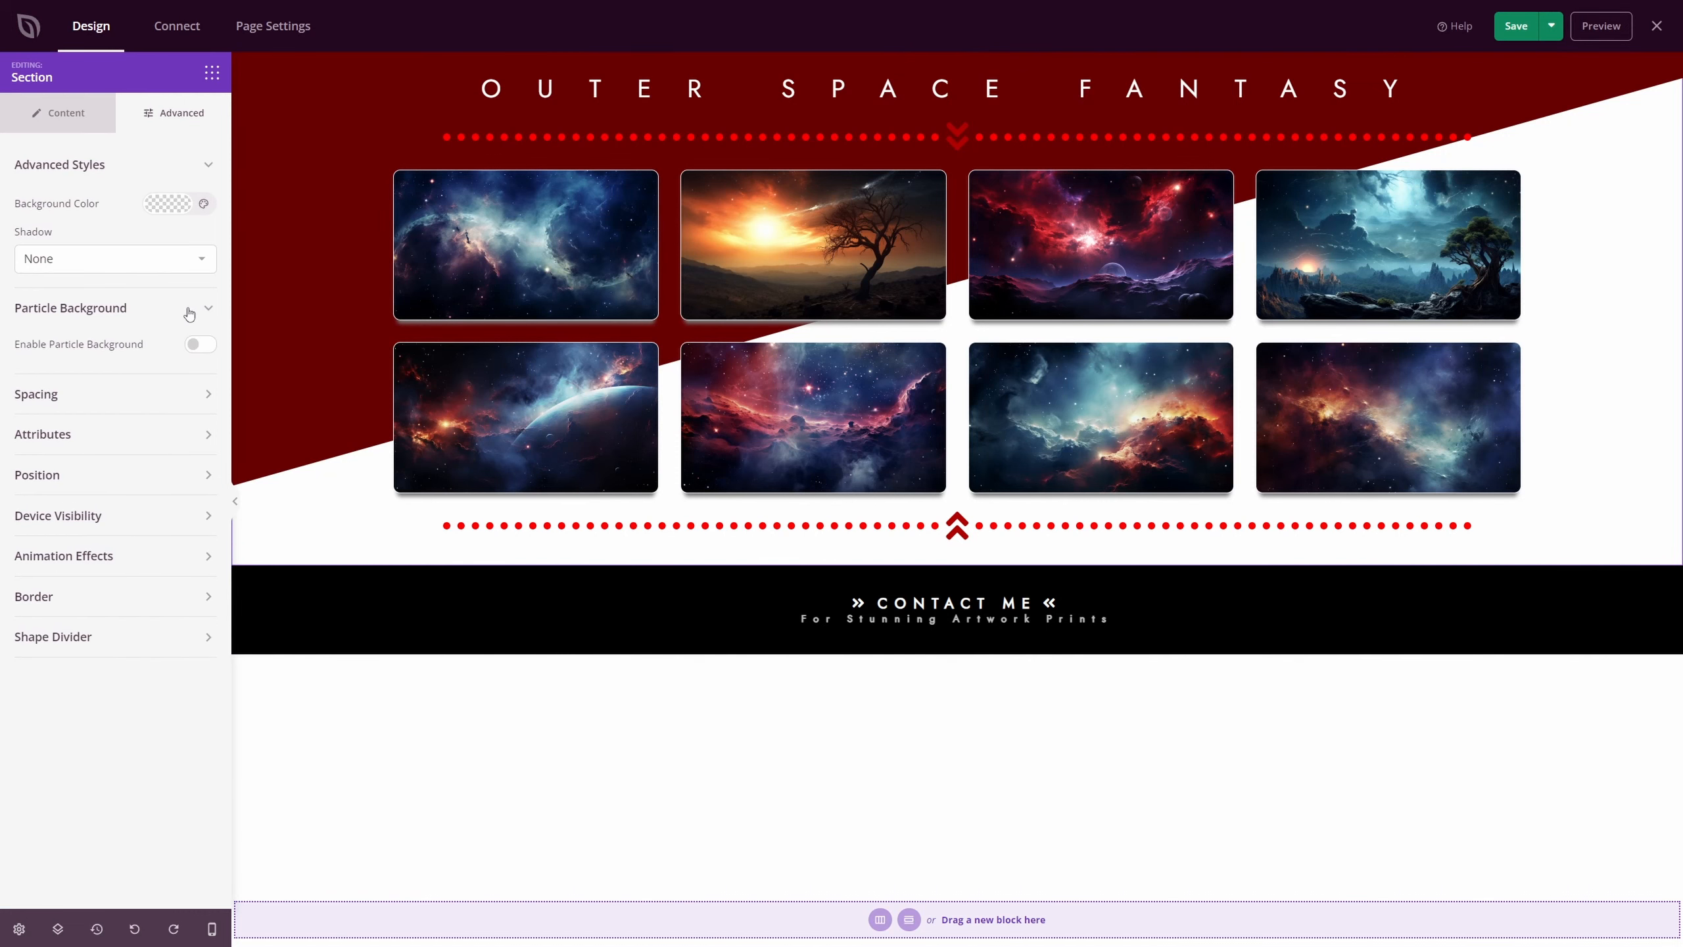
pyautogui.click(187, 349)
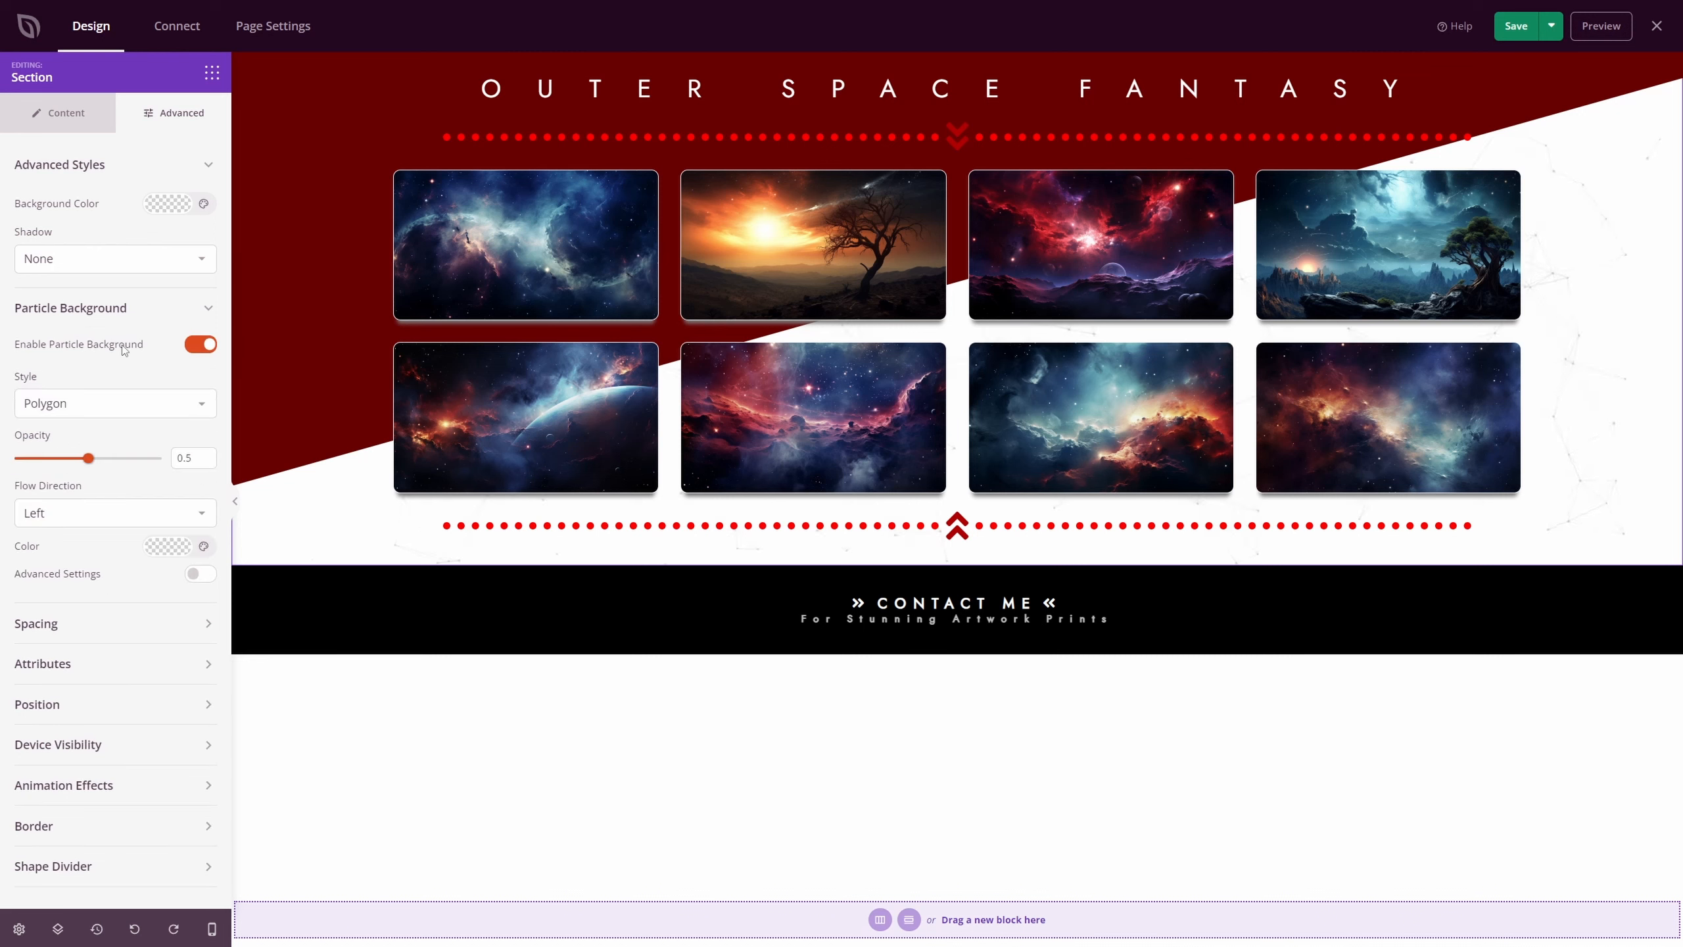
# Set the particle background's style to Space and its colour to black.
pyautogui.click(99, 410)
pyautogui.click(48, 446)
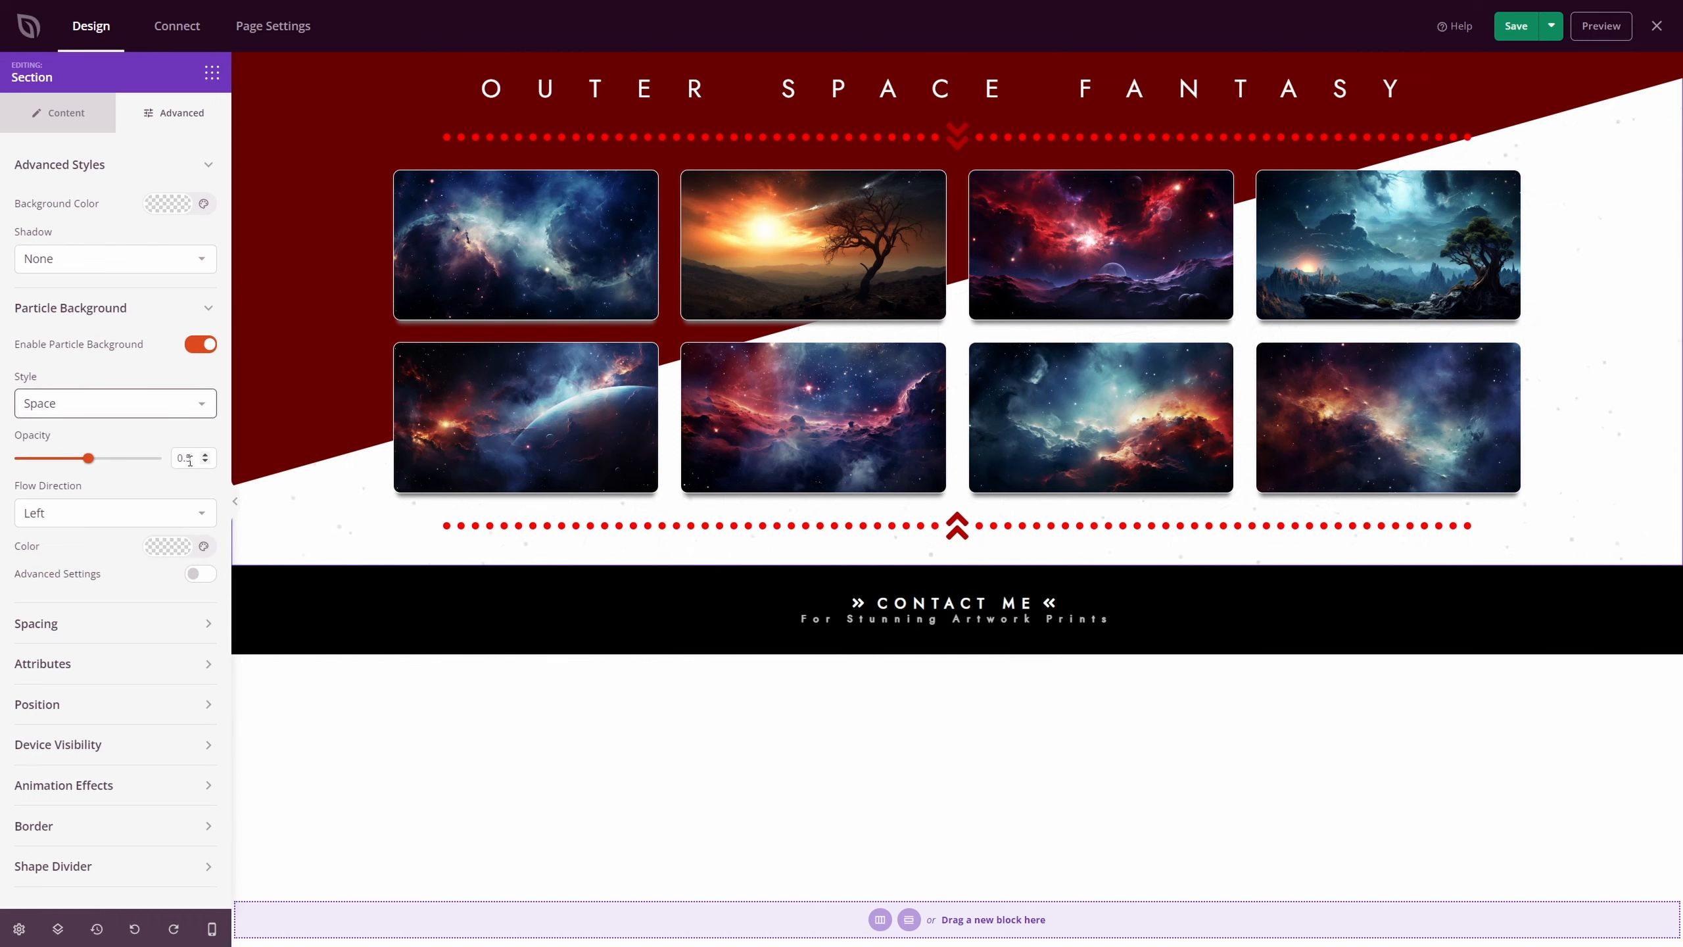
pyautogui.click(173, 555)
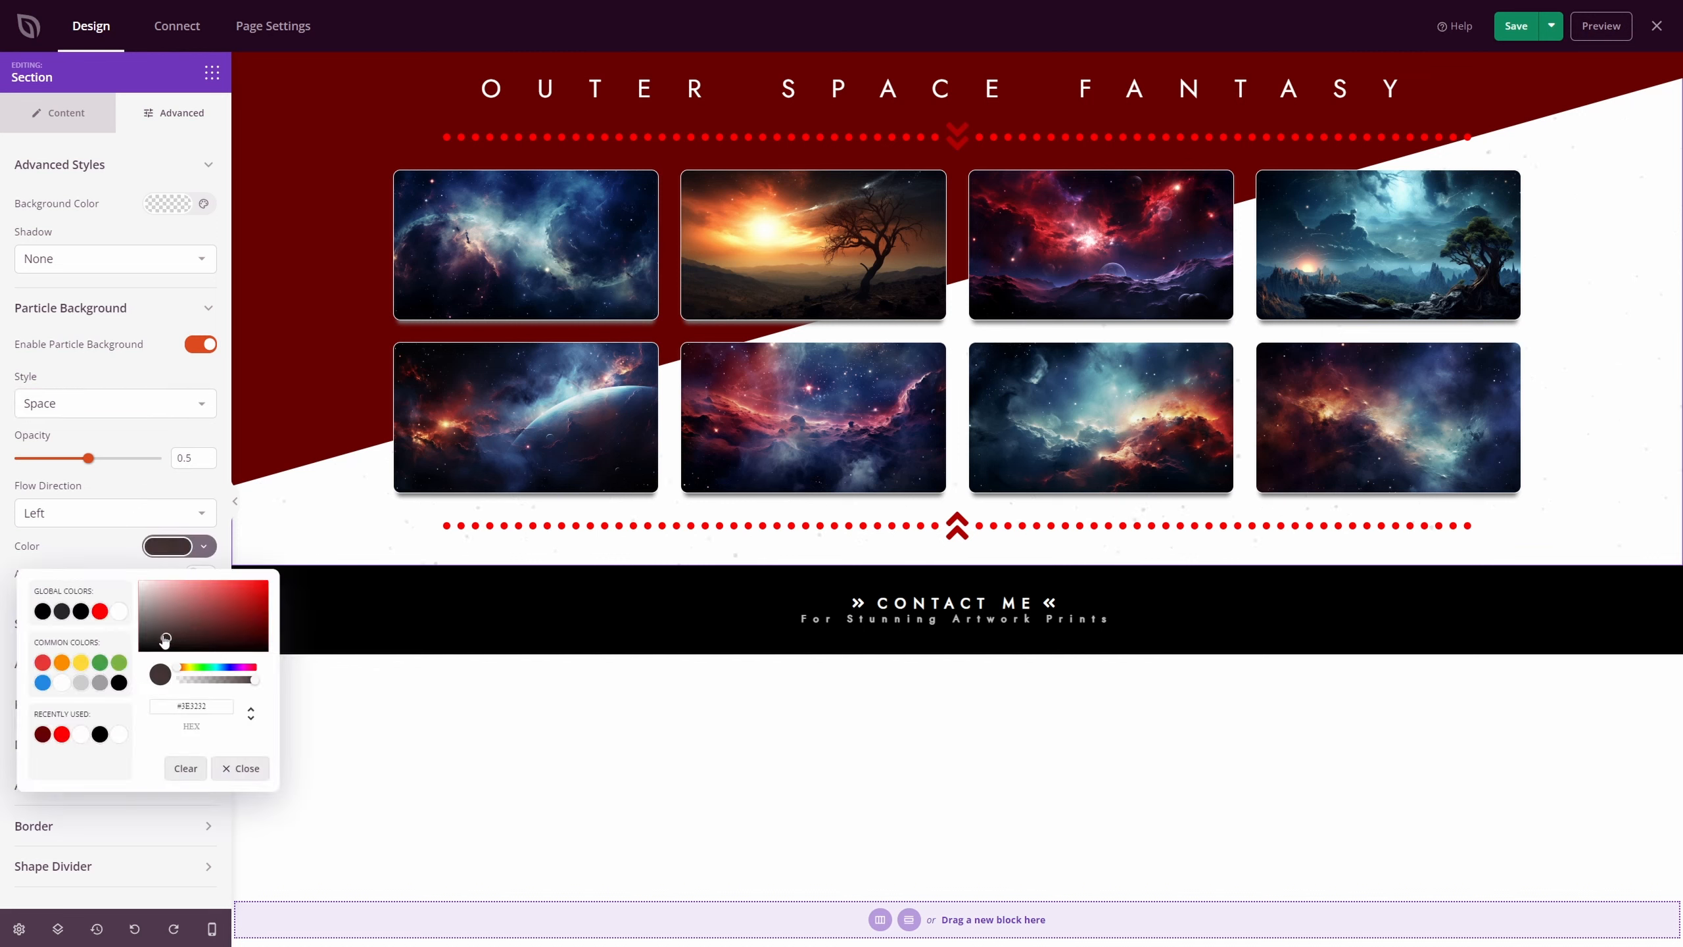
pyautogui.click(112, 556)
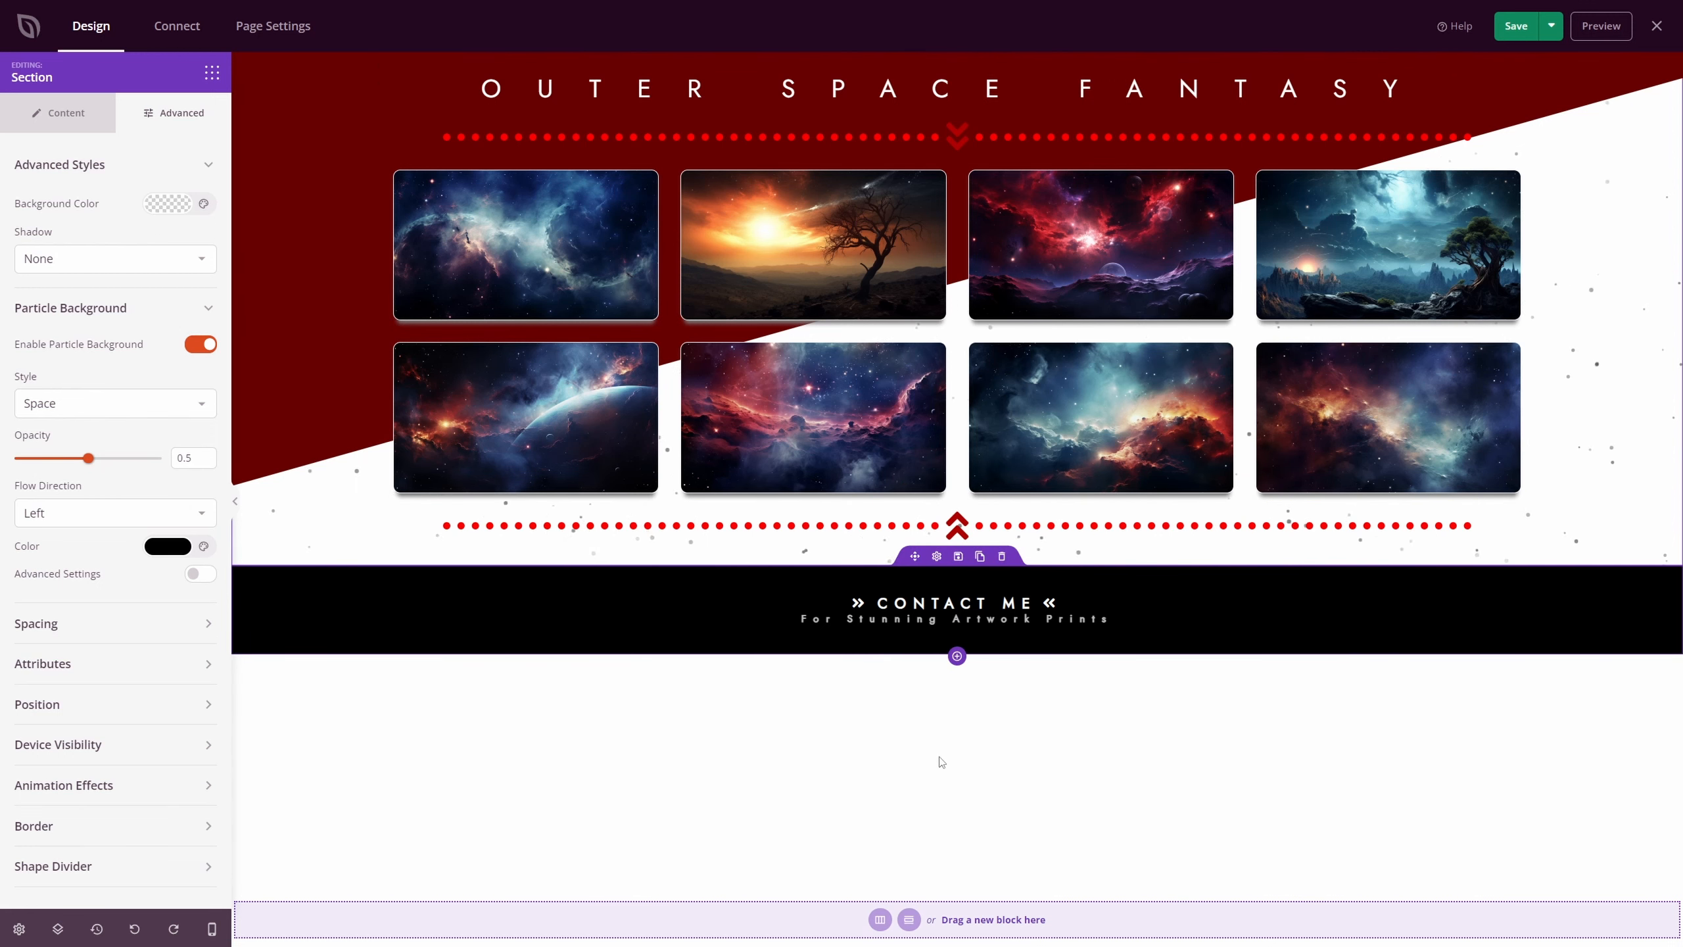
# Save the page and view its preview at a larger zoom.
pyautogui.click(1516, 30)
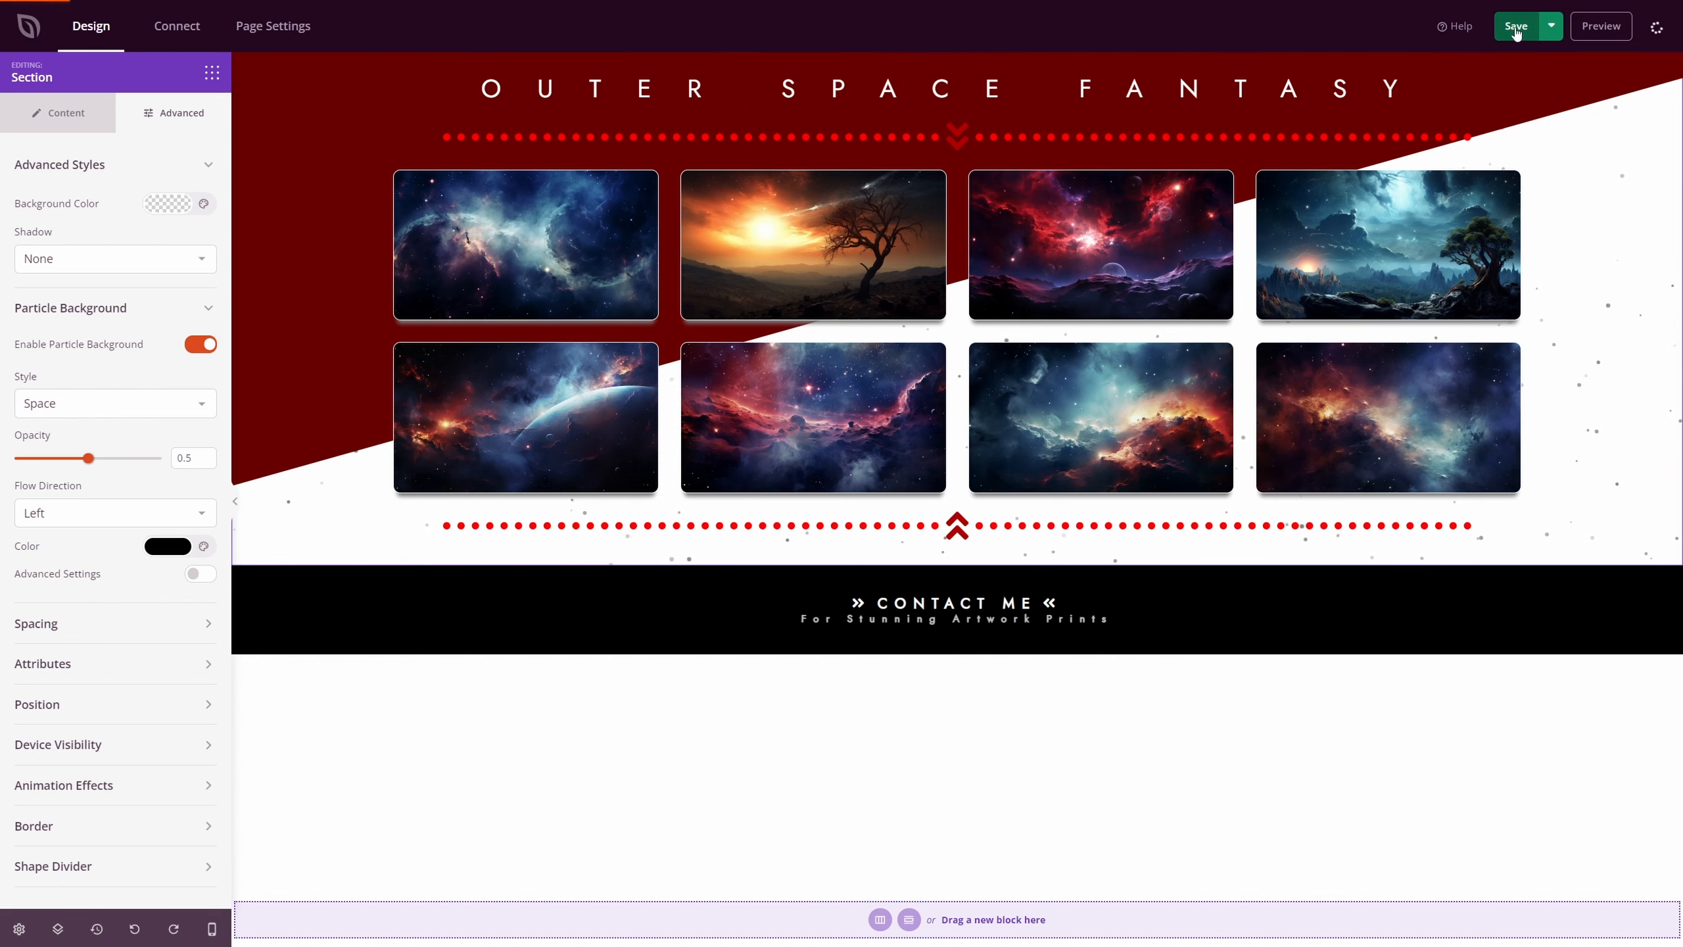
pyautogui.click(1604, 26)
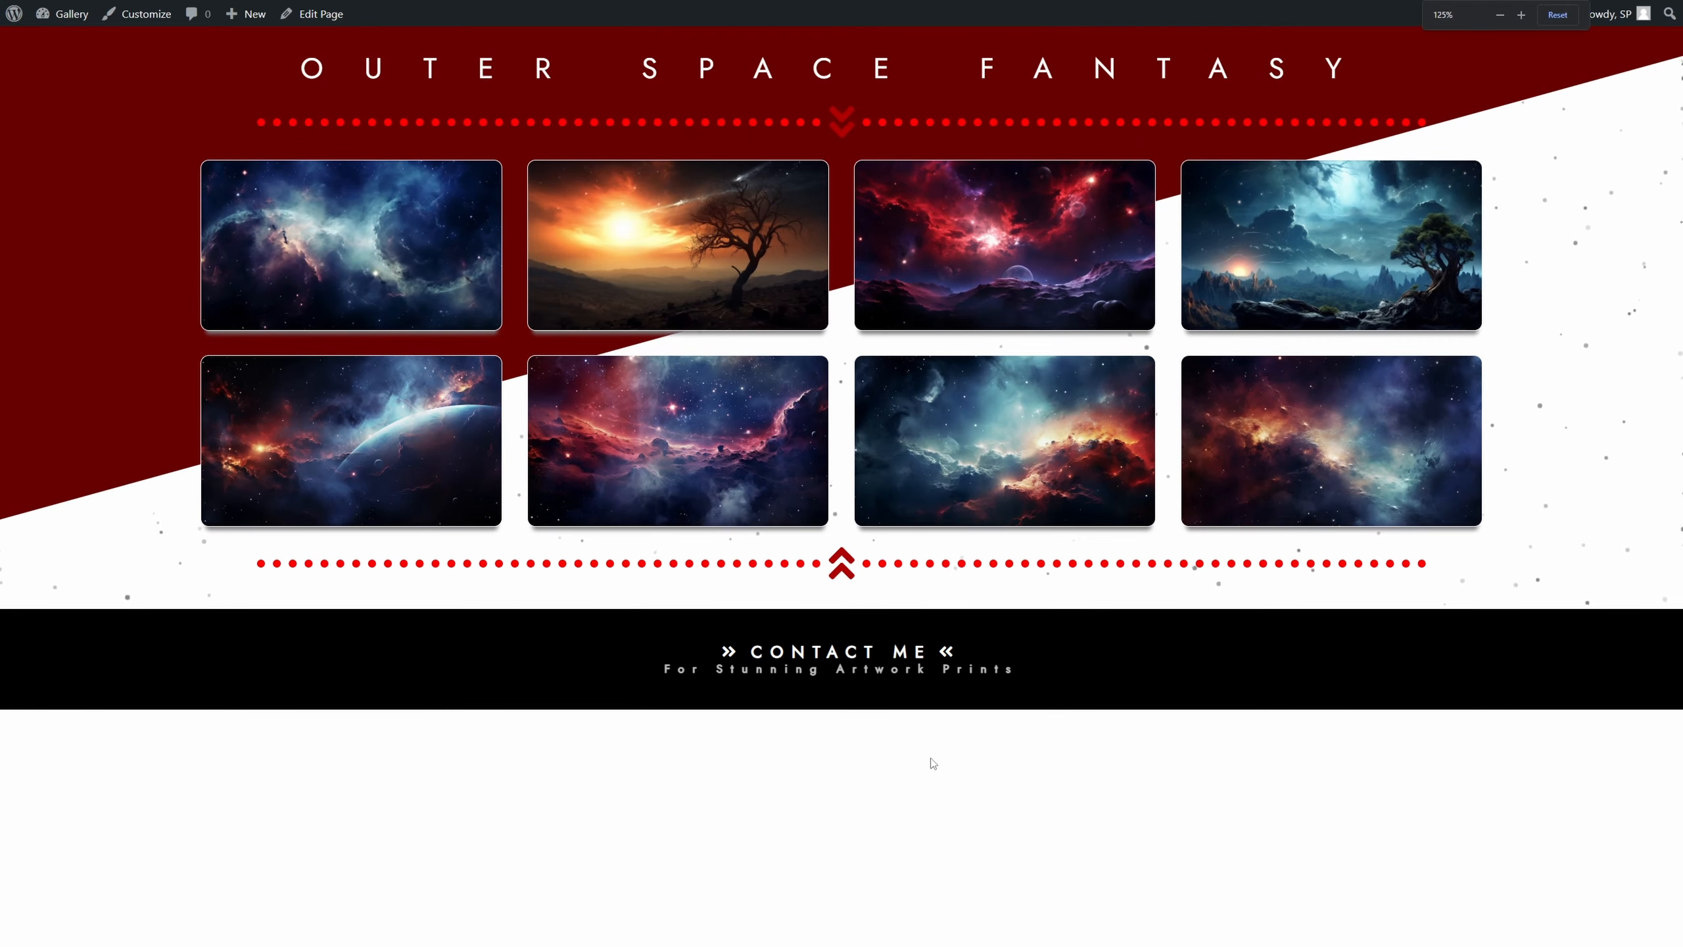
pyautogui.hotkey('ctrl', '+')
pyautogui.hotkey('ctrl', '+')
pyautogui.hotkey('ctrl', '+')
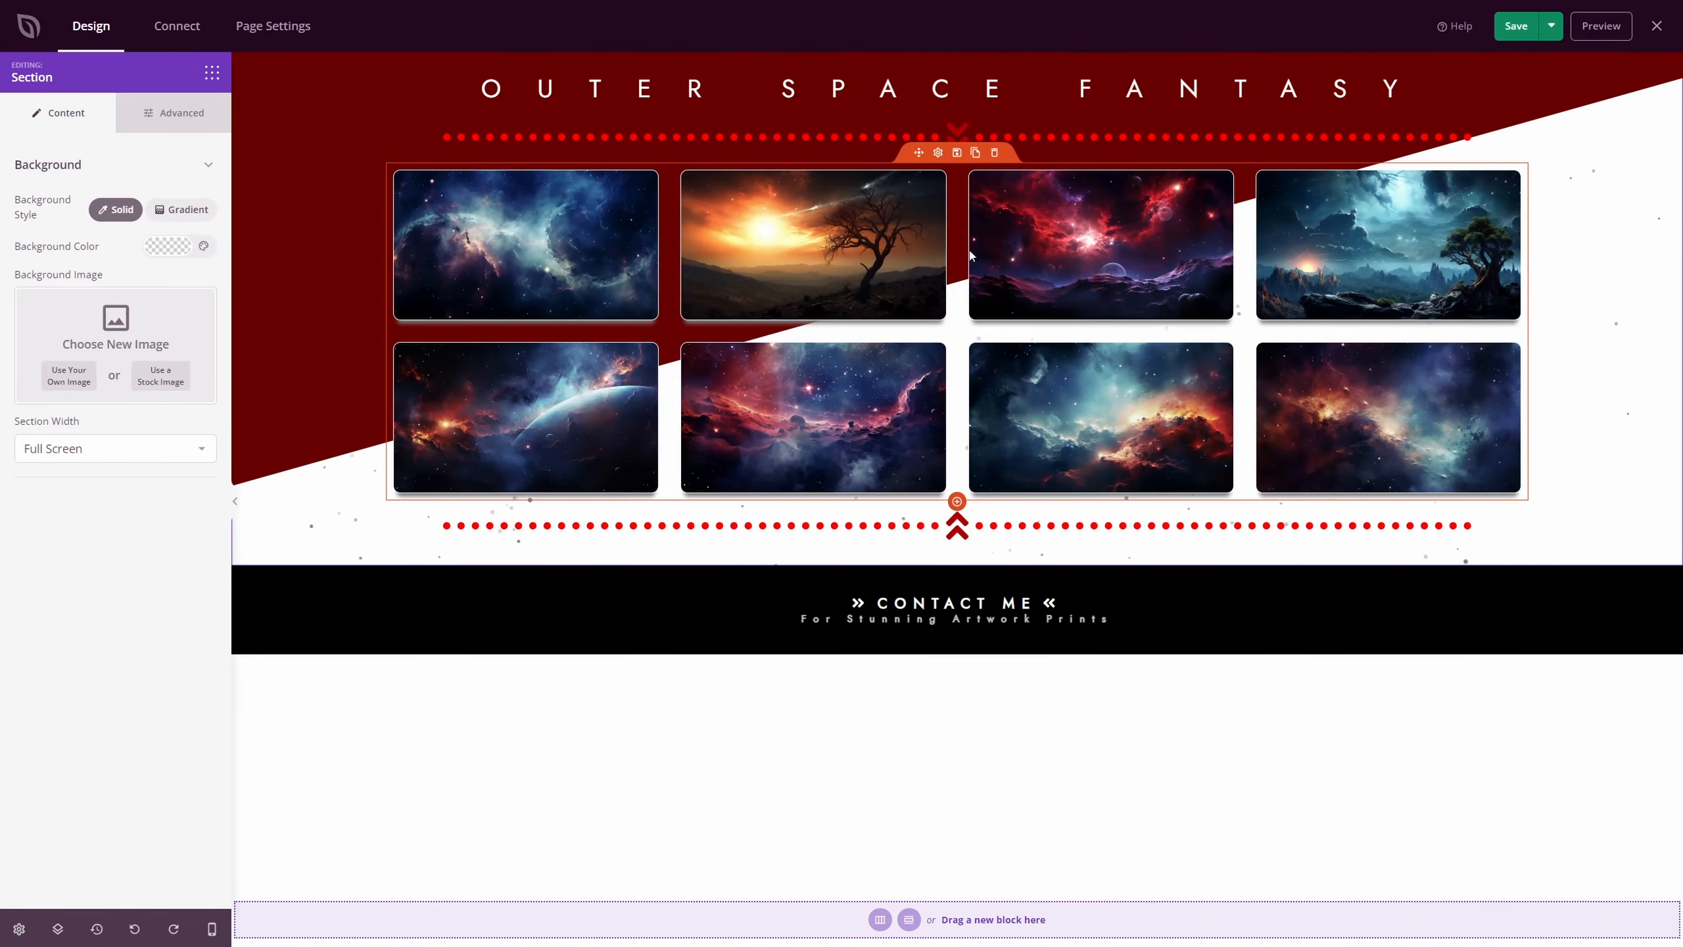
# Link the Advanced Gallery's images to Media File and save the page.
pyautogui.click(888, 265)
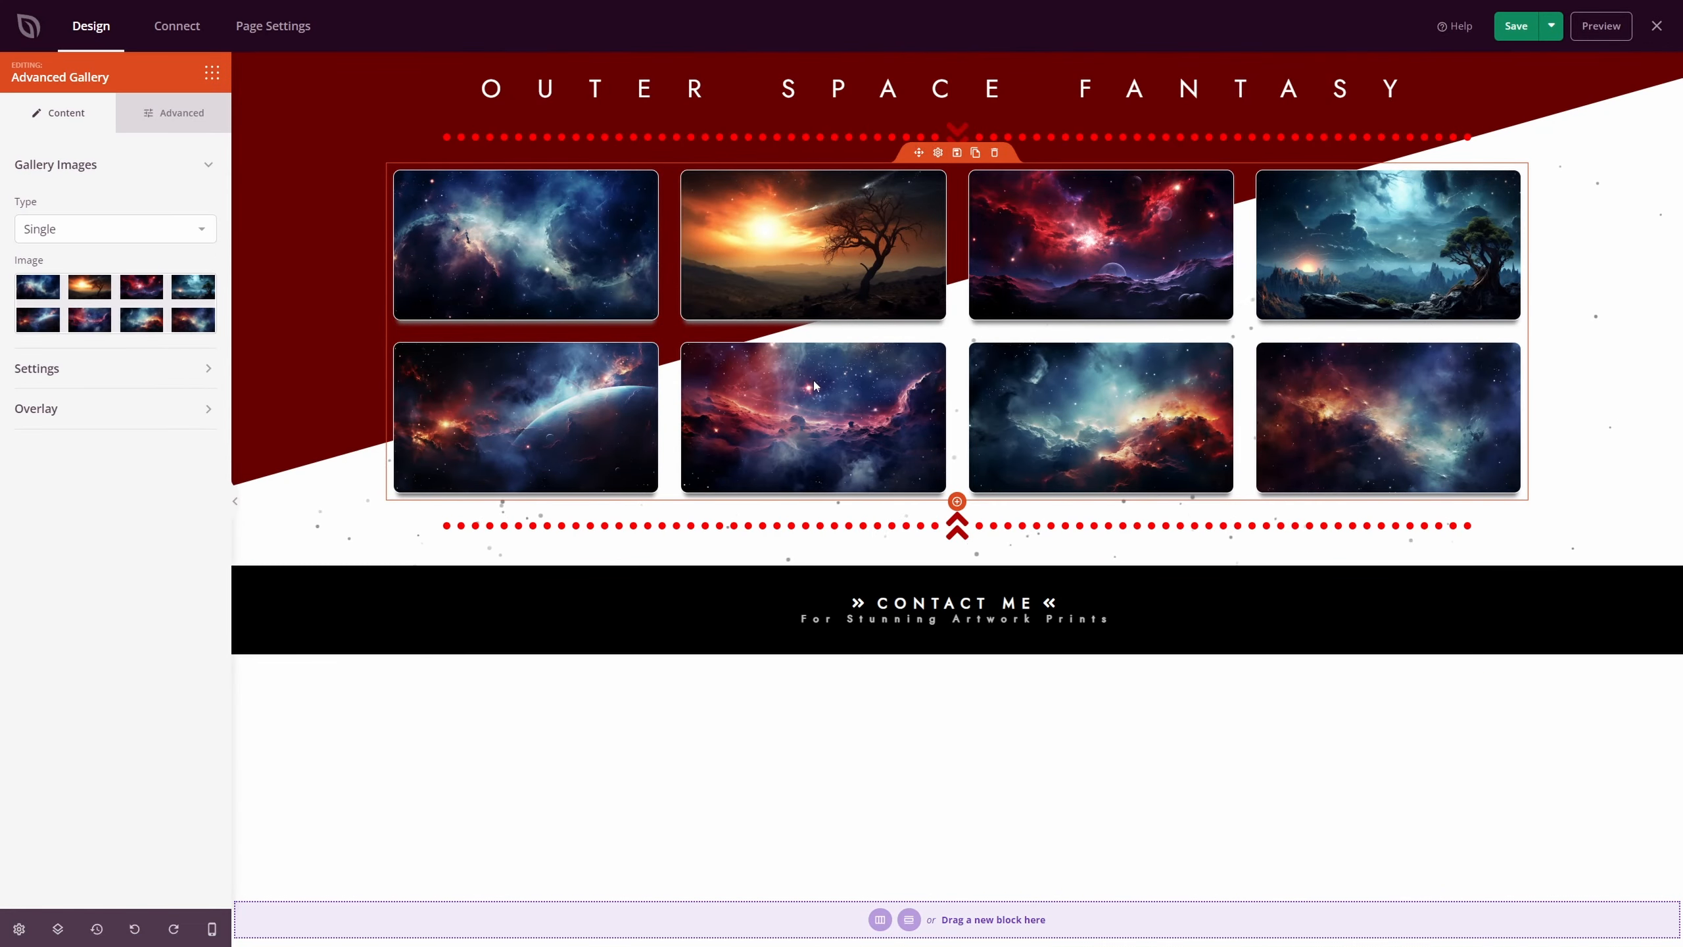
pyautogui.click(126, 371)
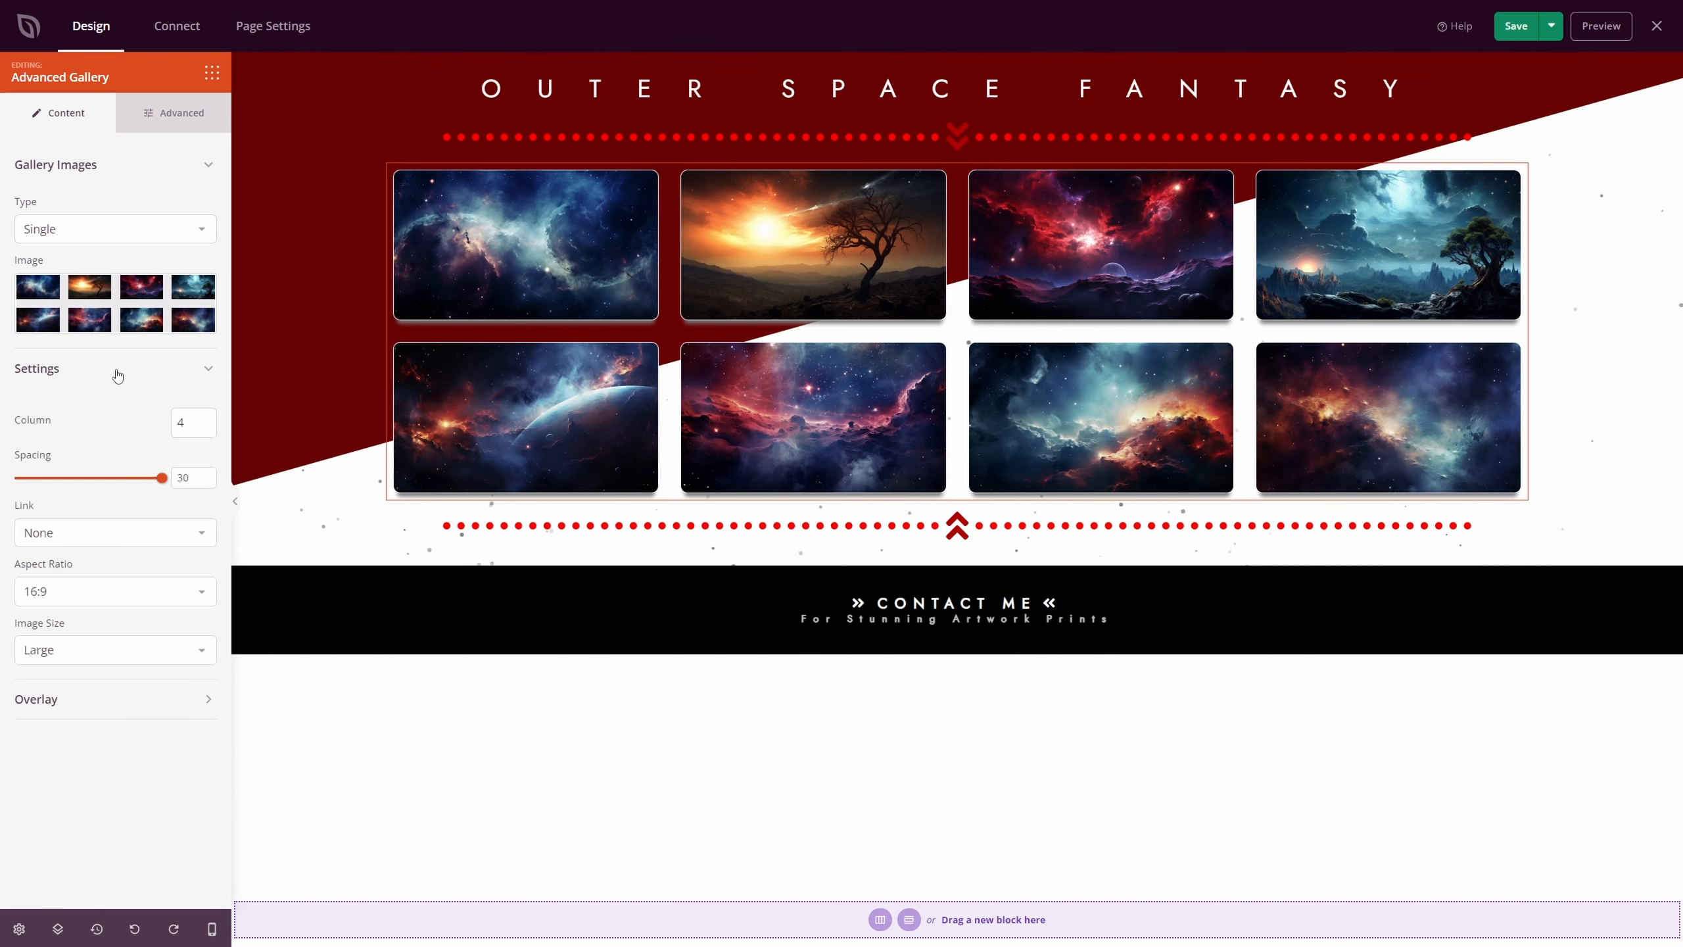
pyautogui.click(66, 534)
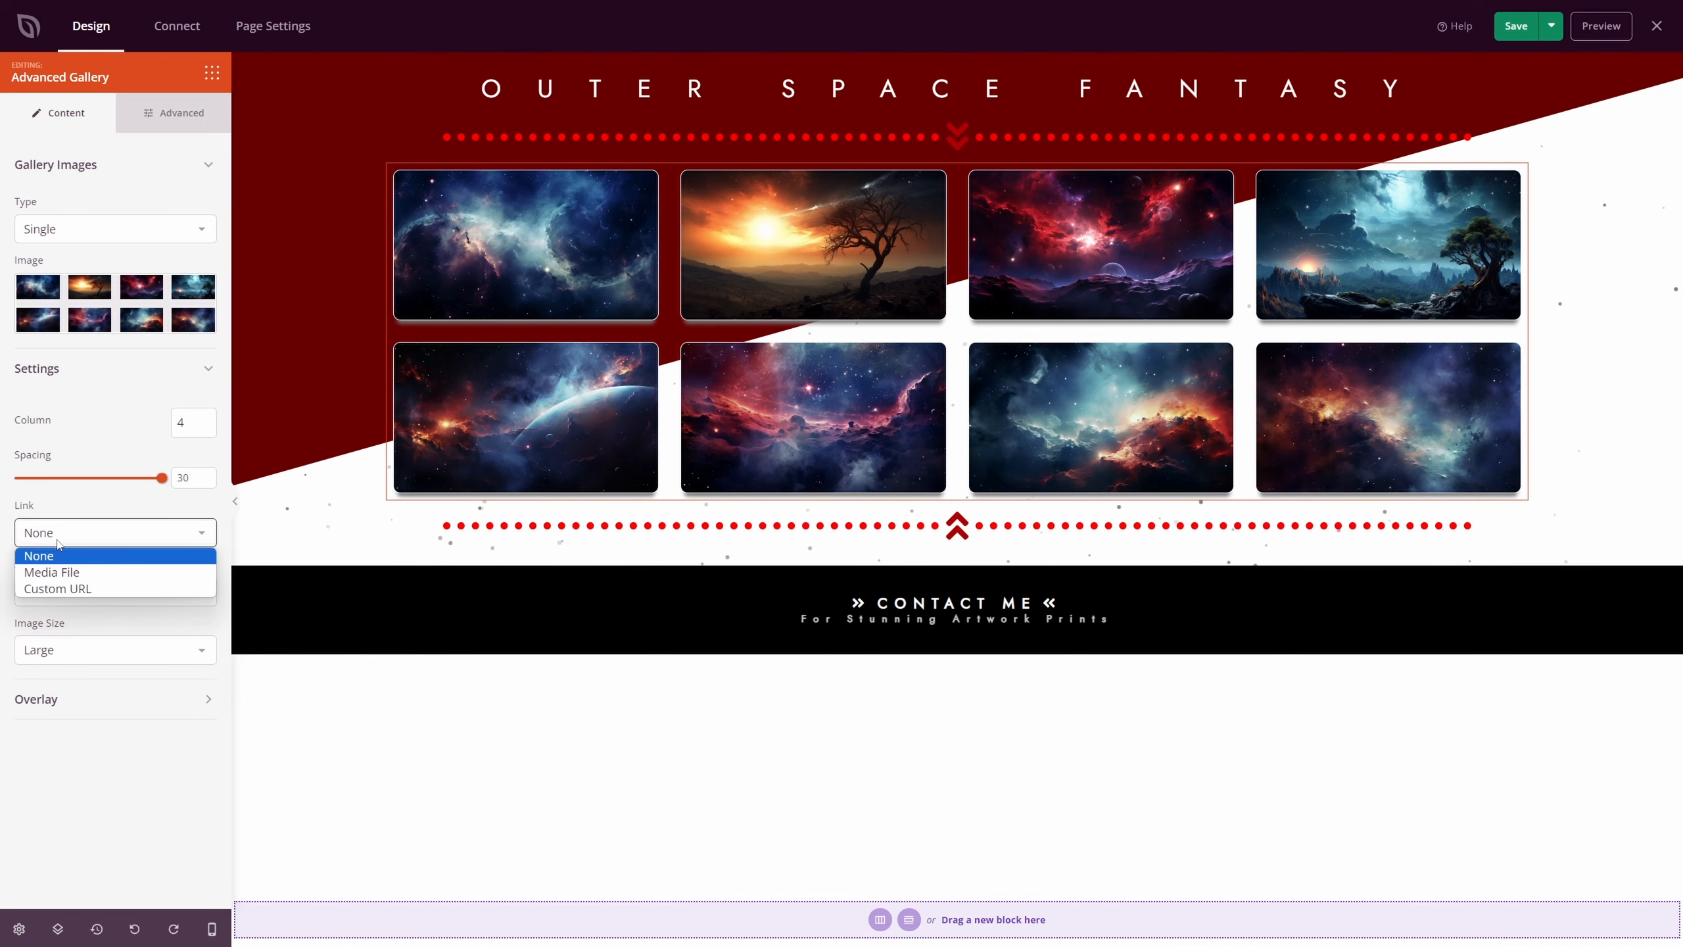
pyautogui.click(63, 575)
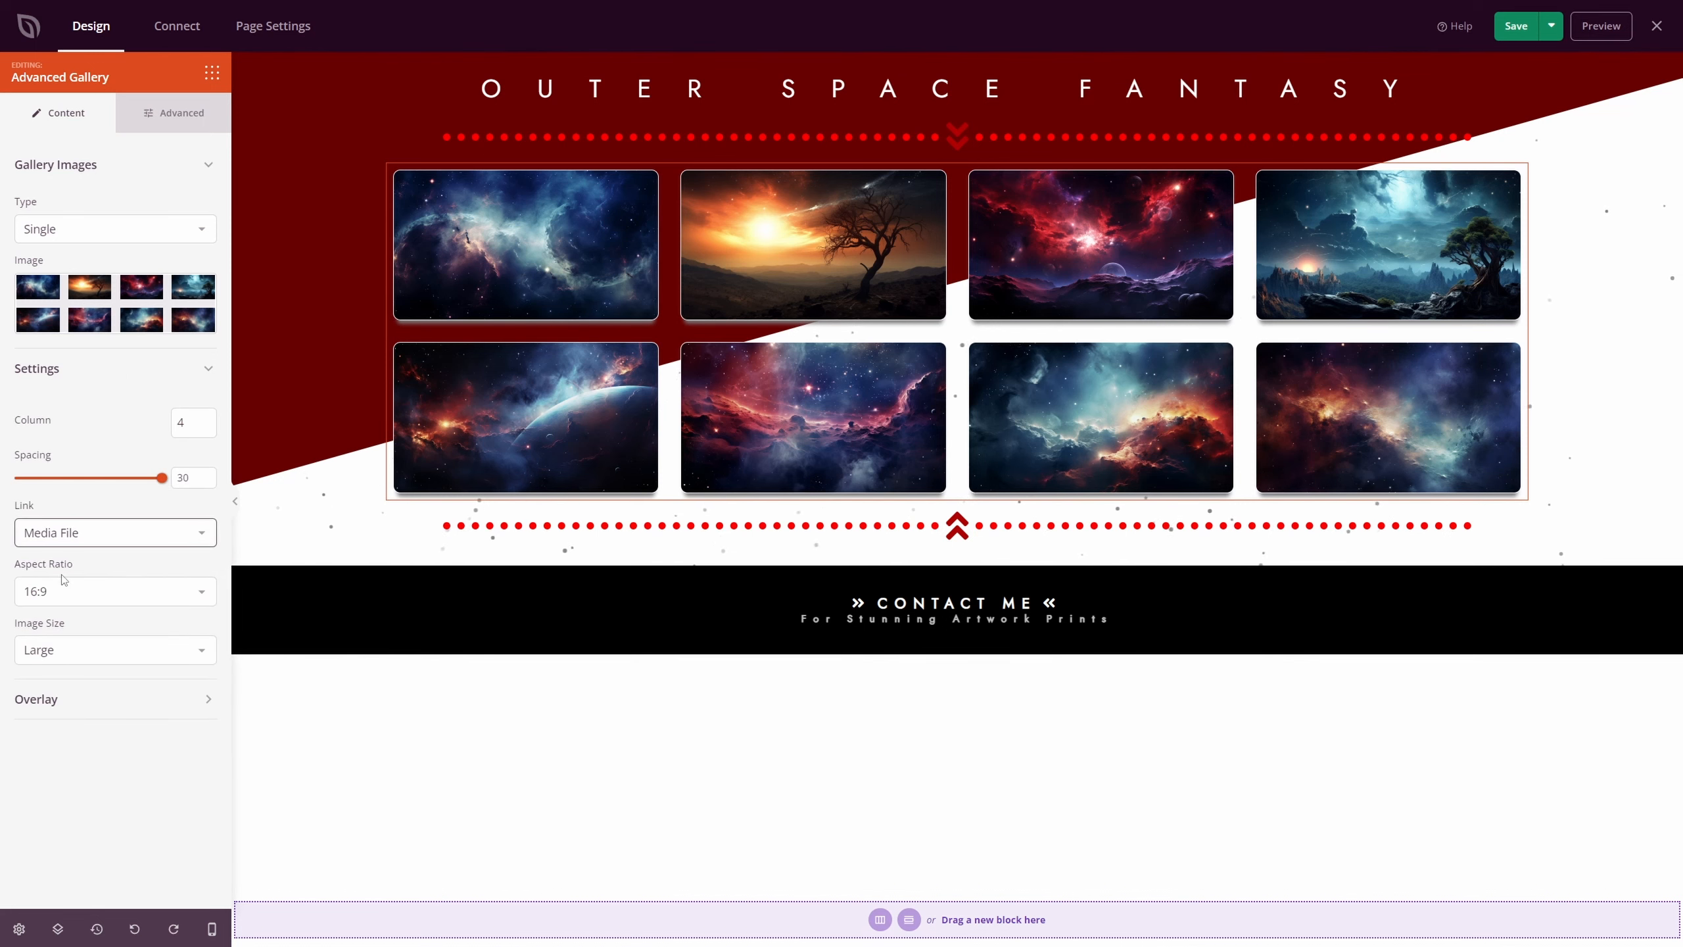
pyautogui.click(1517, 27)
# Preview the page and test the gallery lightbox by opening the first and third top-row images and browsing between images.
pyautogui.click(1600, 26)
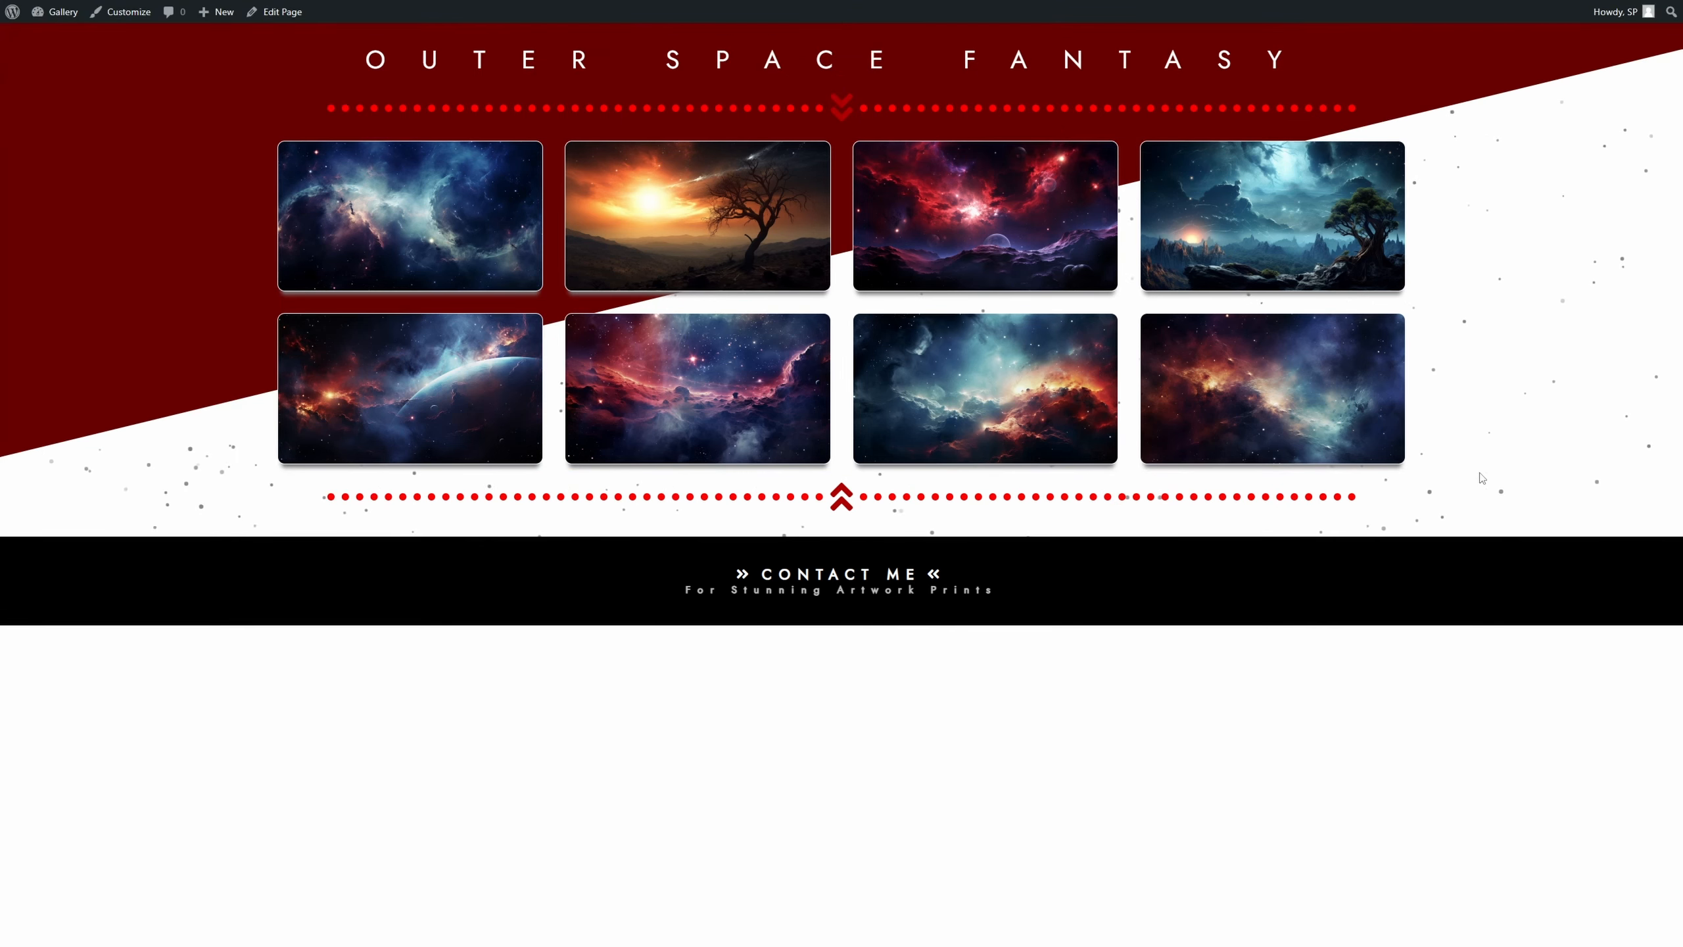
pyautogui.click(360, 230)
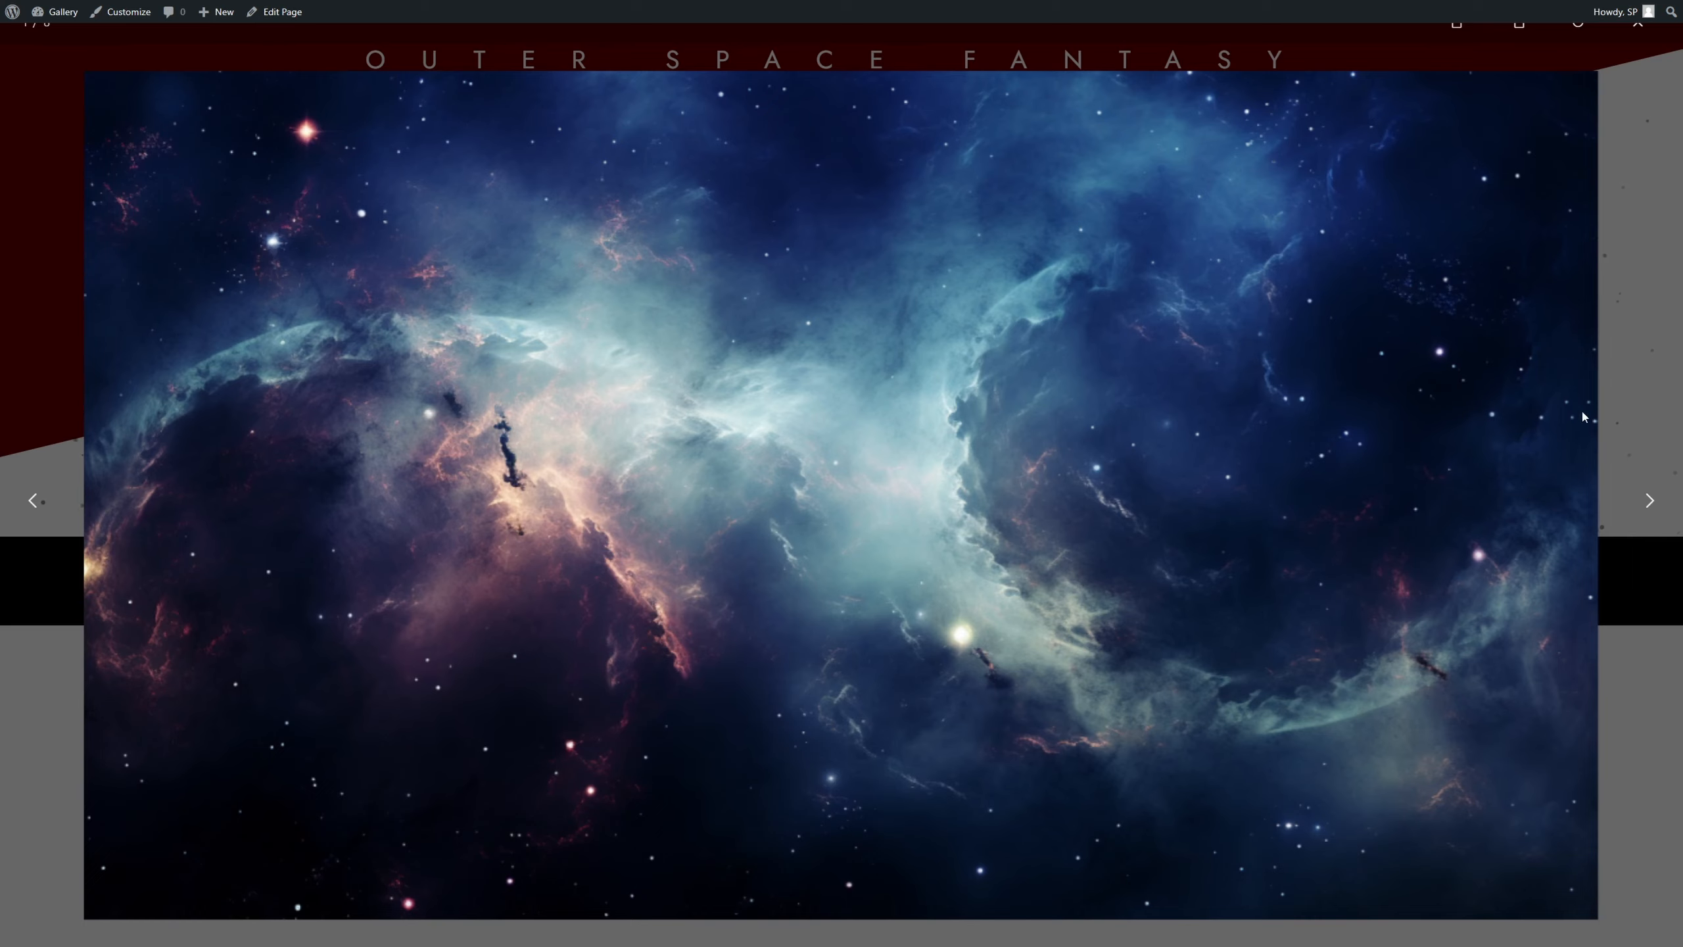
pyautogui.click(1651, 501)
pyautogui.click(33, 501)
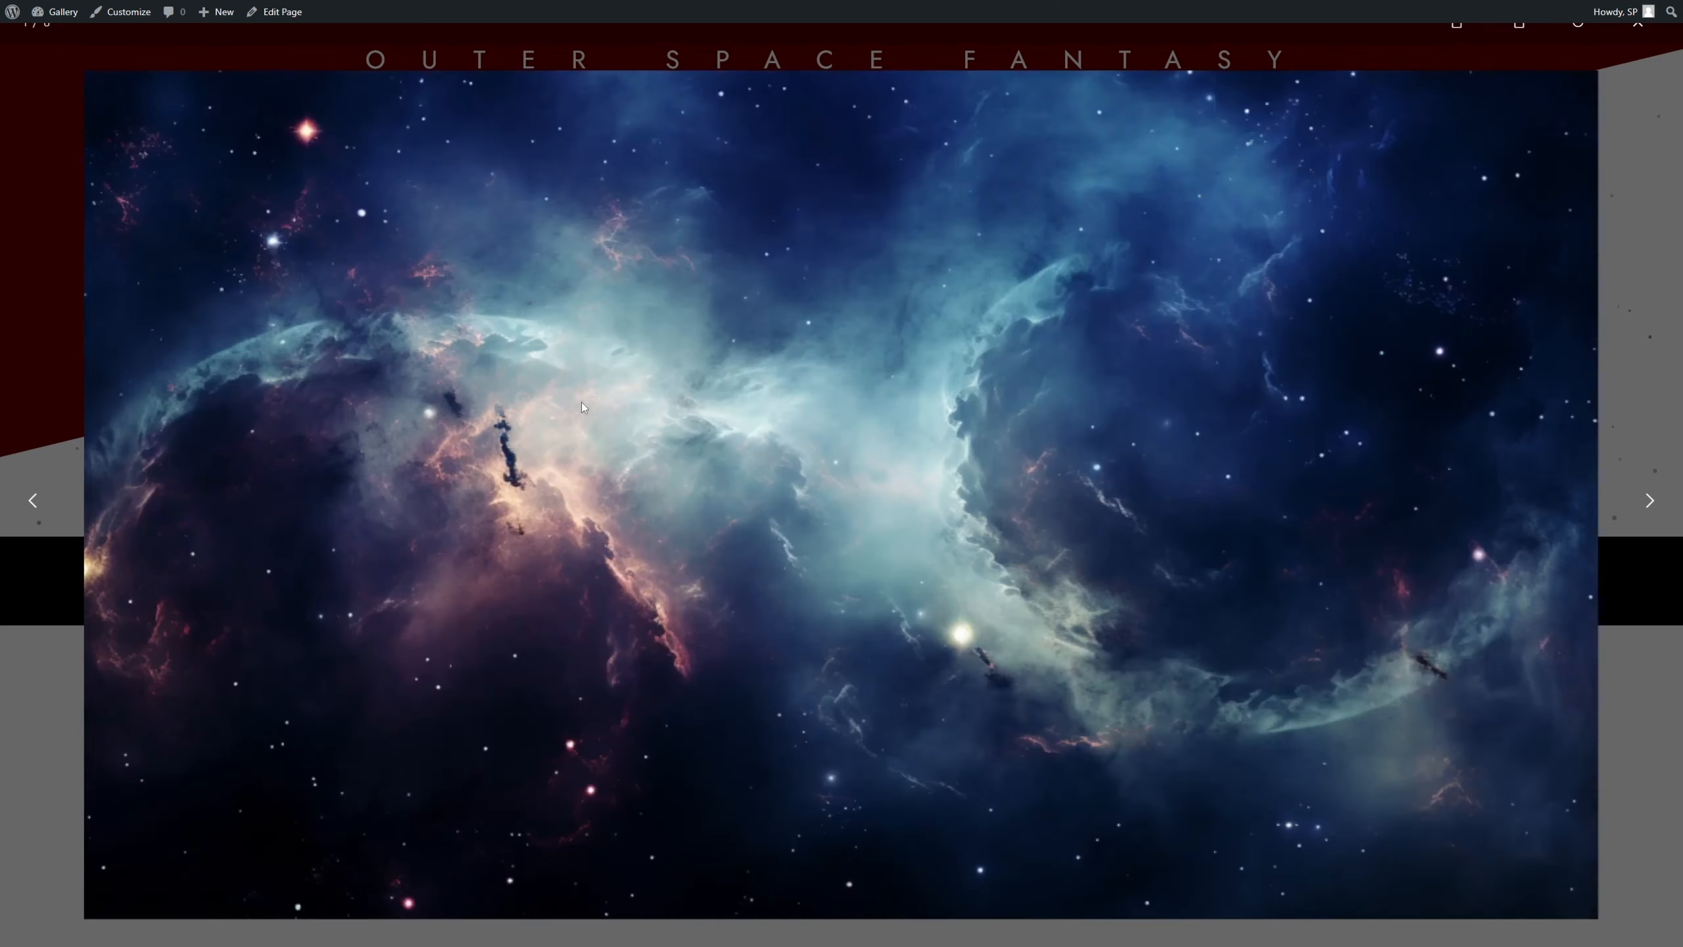
pyautogui.click(1644, 250)
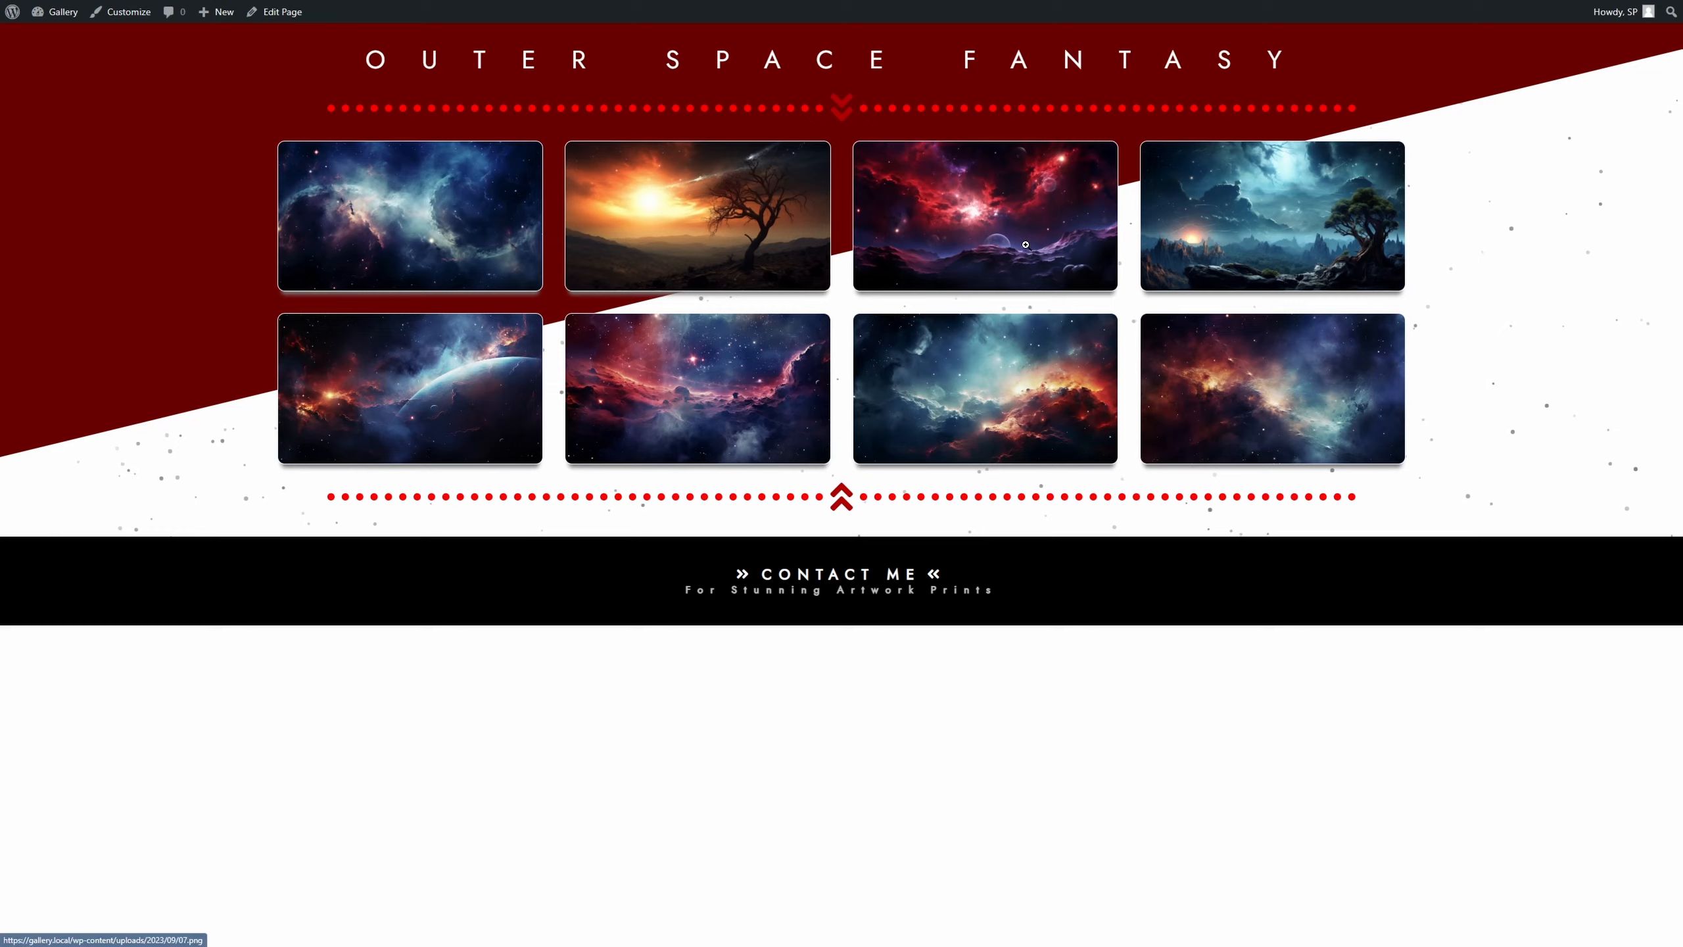
pyautogui.click(1027, 248)
pyautogui.click(1660, 241)
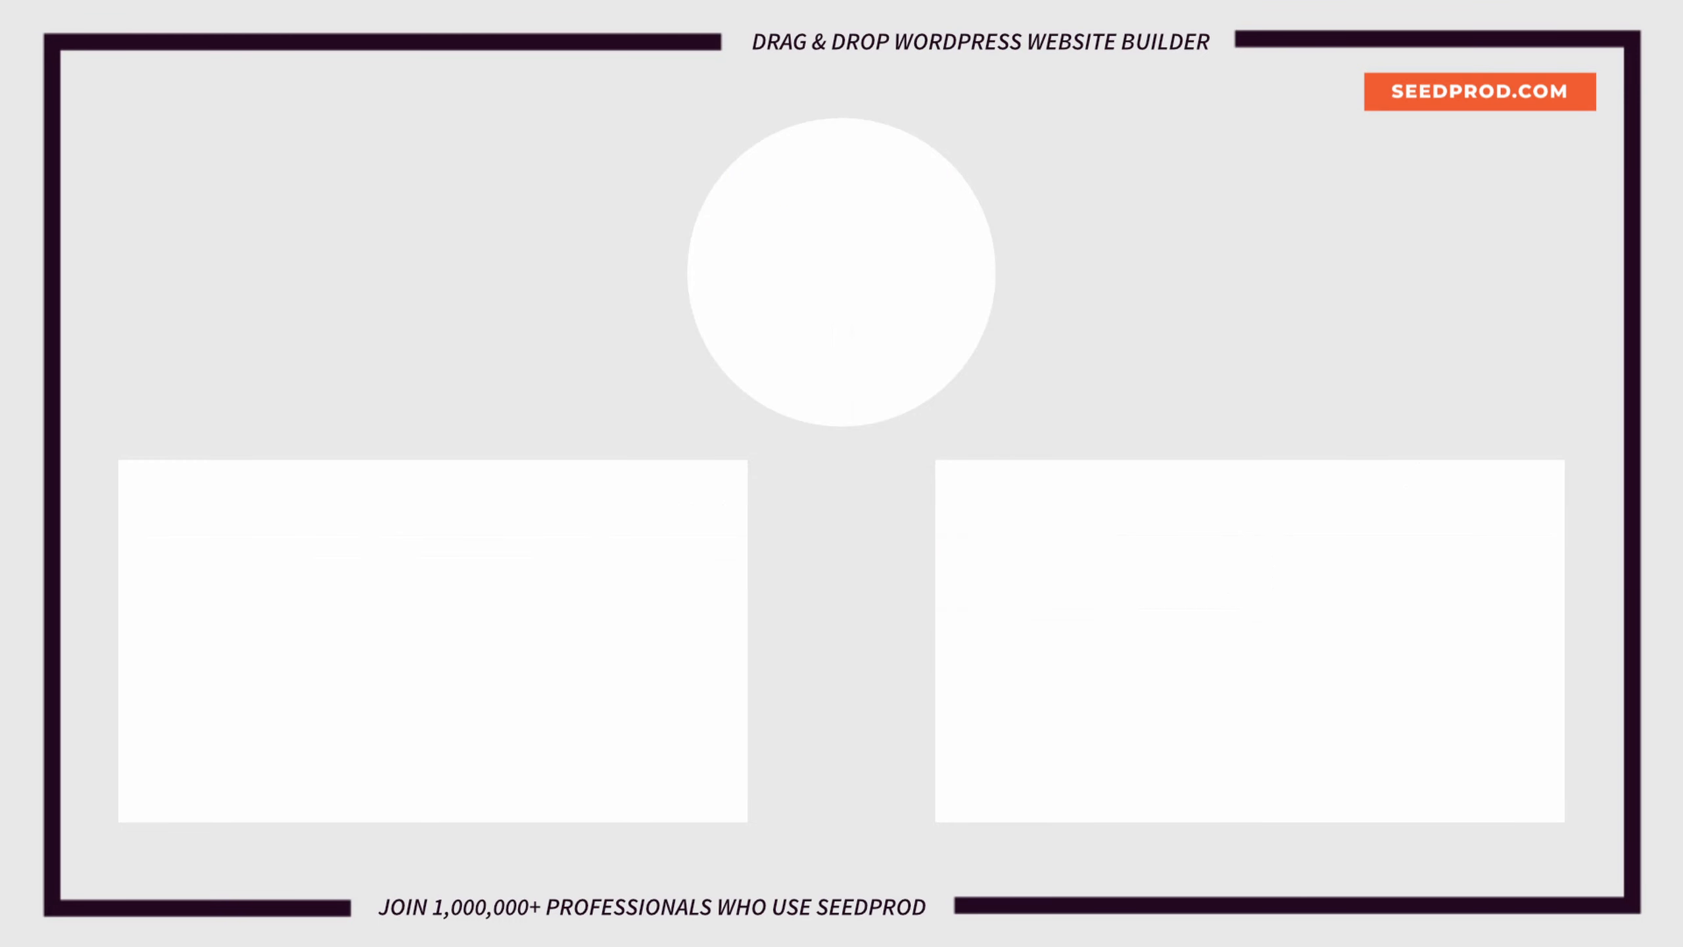